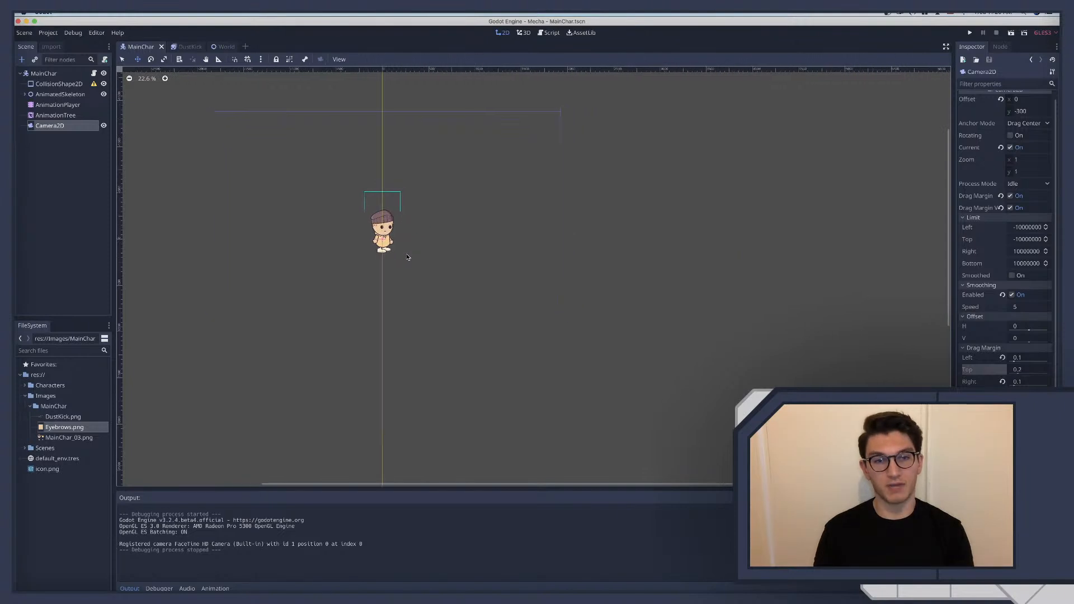
Run the project, test the character's movement in all four directions, and close the game window.
key(super+b)
key(Down)
key(Right)
key(Up)
key(Left)
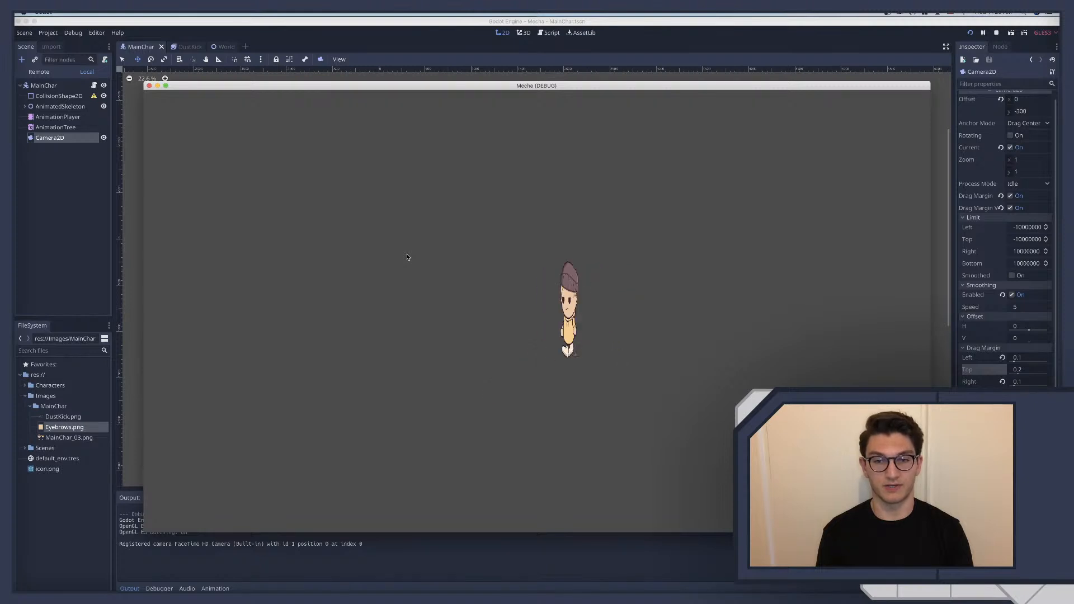
key(Left)
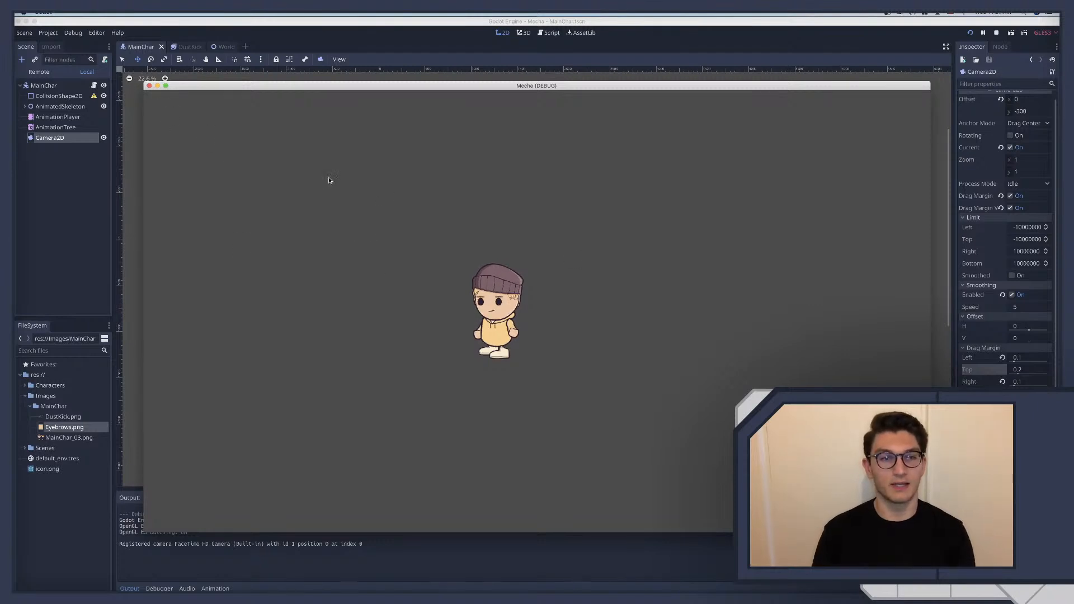
key(super+q)
Switch to Affinity Designer, shrink the speech bubble and move it so that its outline fits inside the canvas.
key(ctrl+Right)
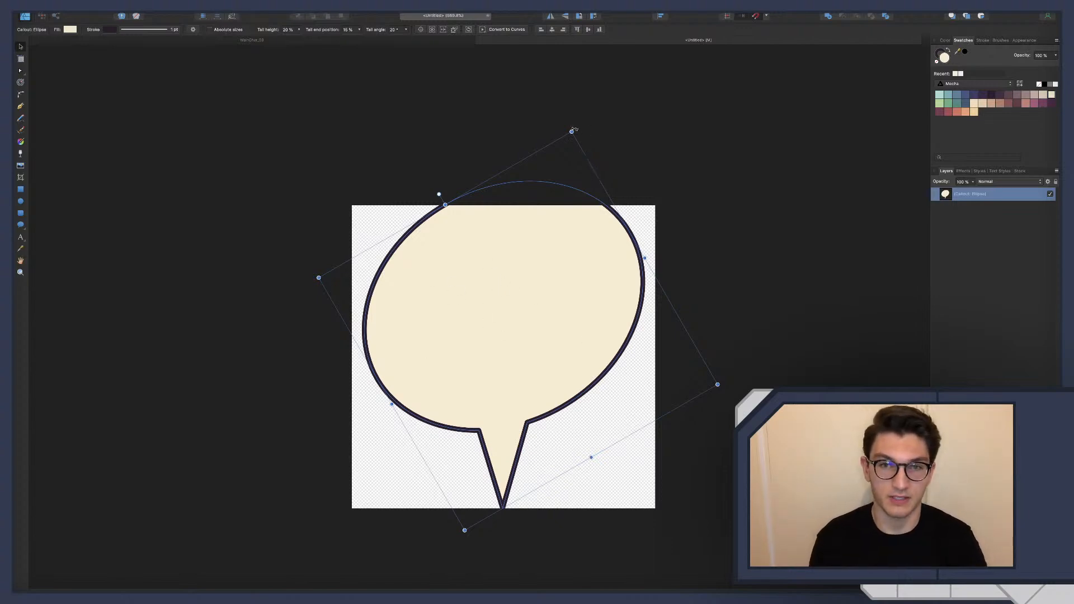
drag(572, 131, 549, 164)
drag(522, 271, 537, 270)
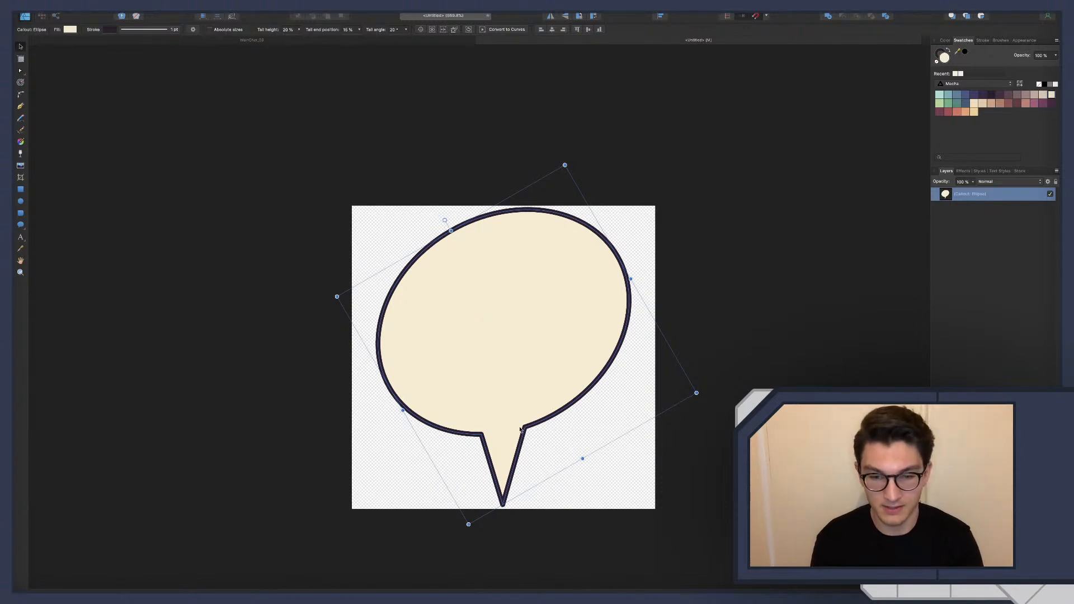
click(515, 510)
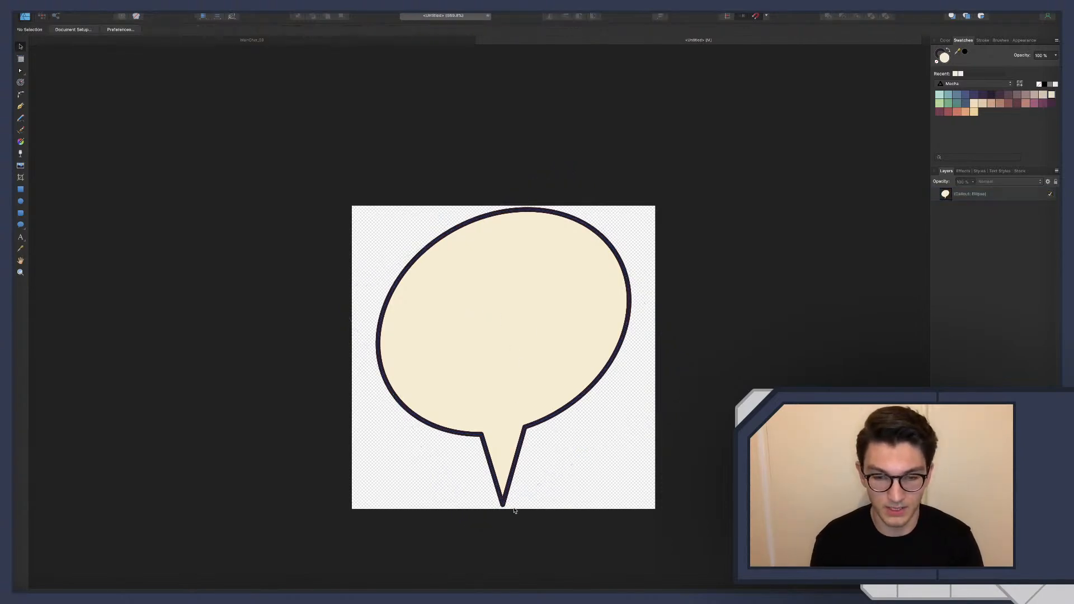
drag(533, 389, 530, 393)
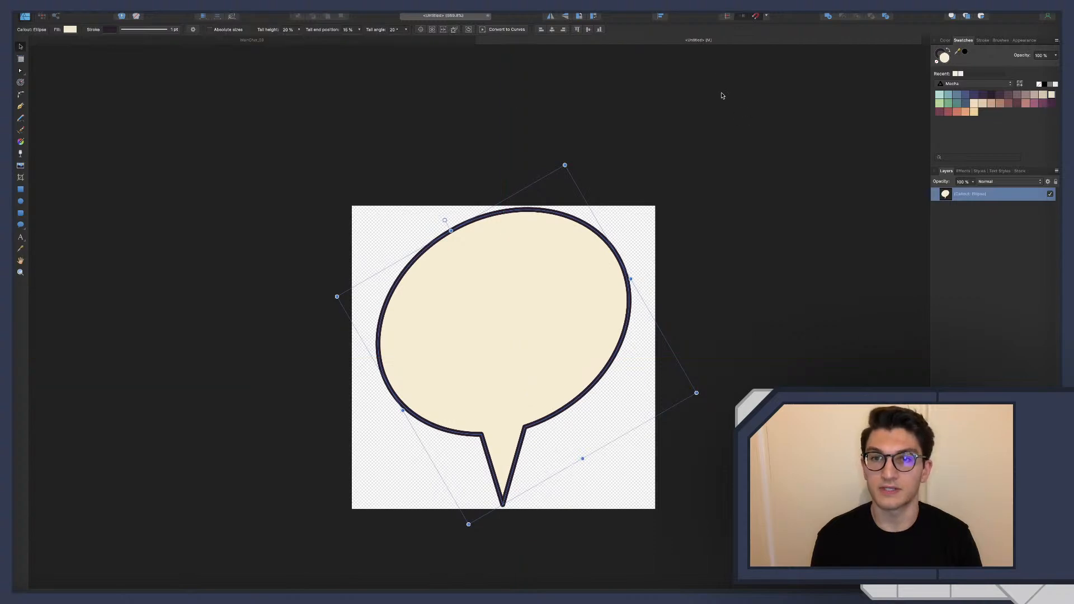
Align the speech bubble horizontally to the centre of the spread.
click(661, 16)
click(677, 40)
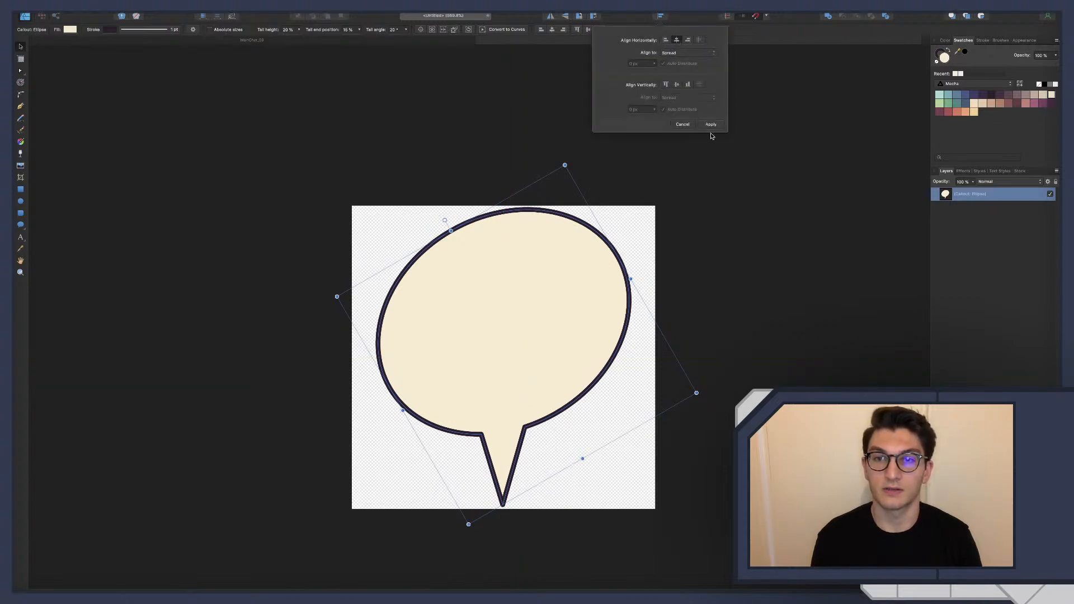
click(682, 287)
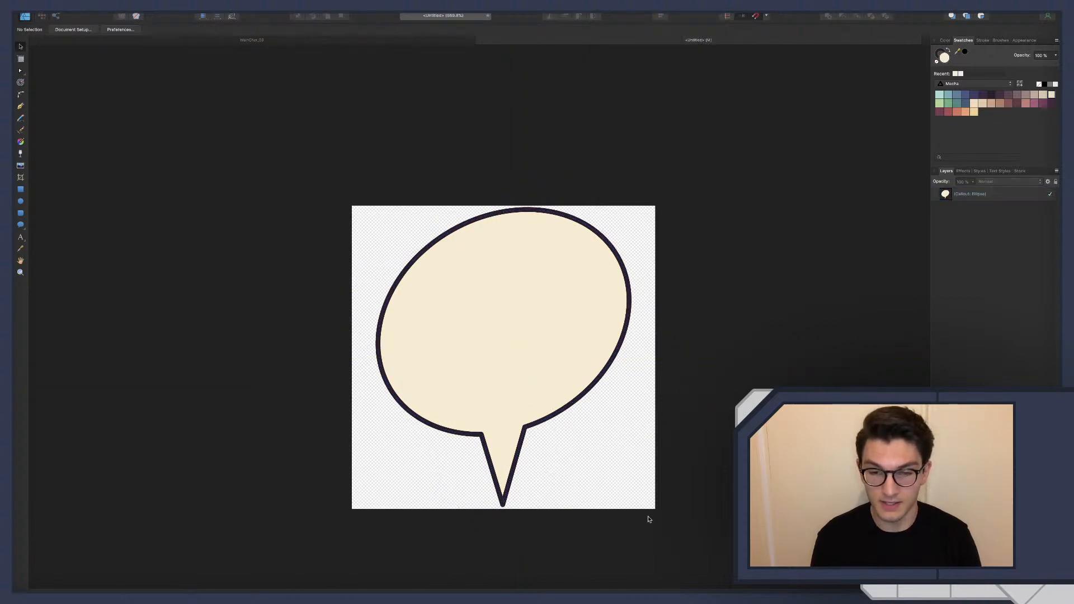
Draw a temporary rectangle from the canvas centre line to check the bubble tip's alignment, and delete it.
key(m)
drag(530, 155, 715, 536)
drag(644, 378, 586, 378)
key(super+z)
key(v)
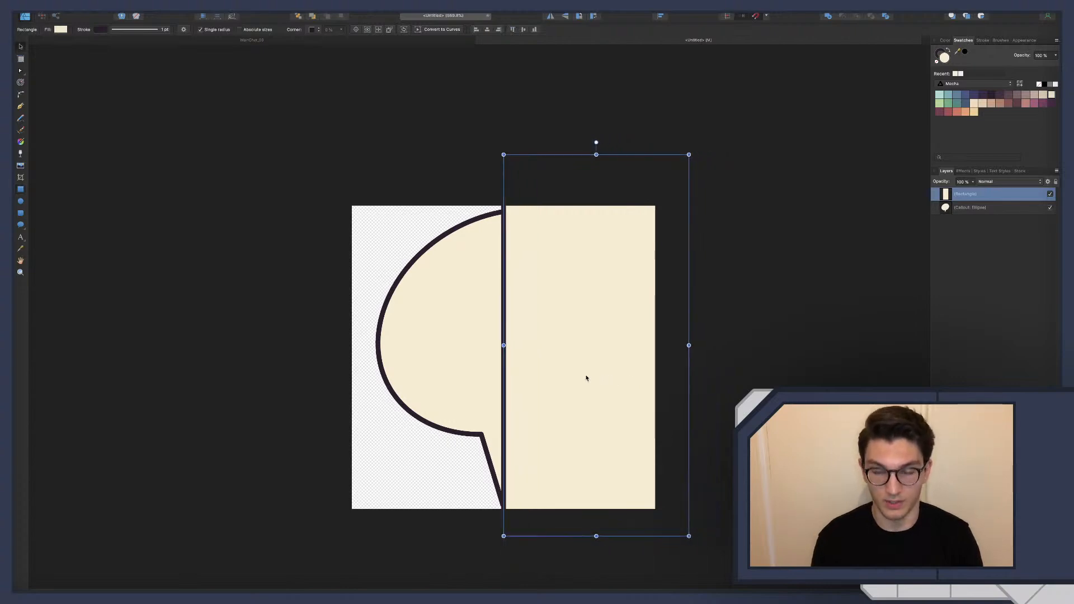
key(Delete)
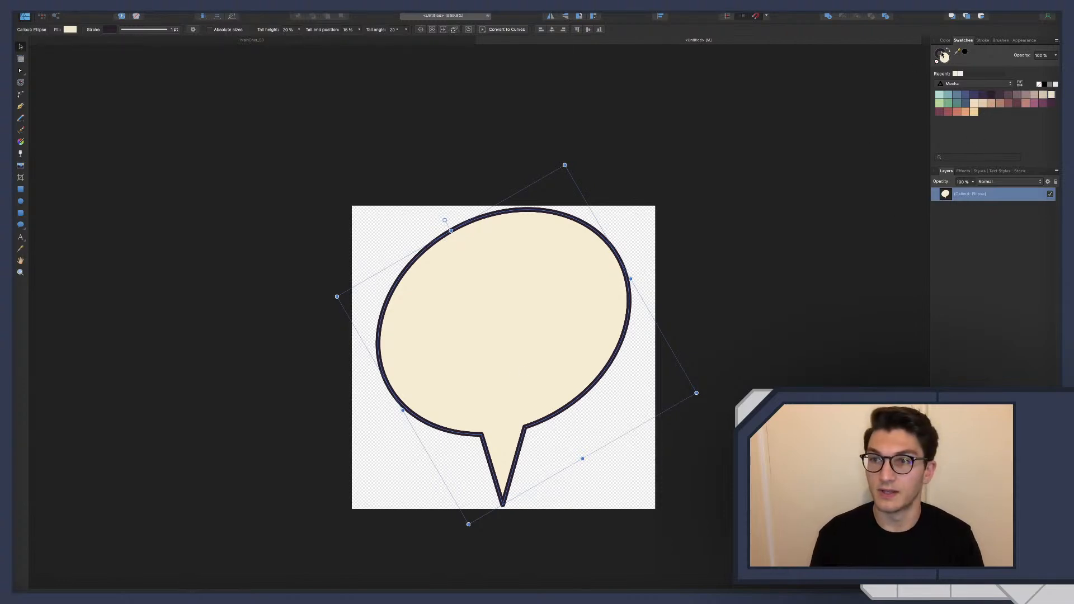
Reshape the pressure profile of the bubble's stroke with several points so the outline varies in thickness.
click(145, 29)
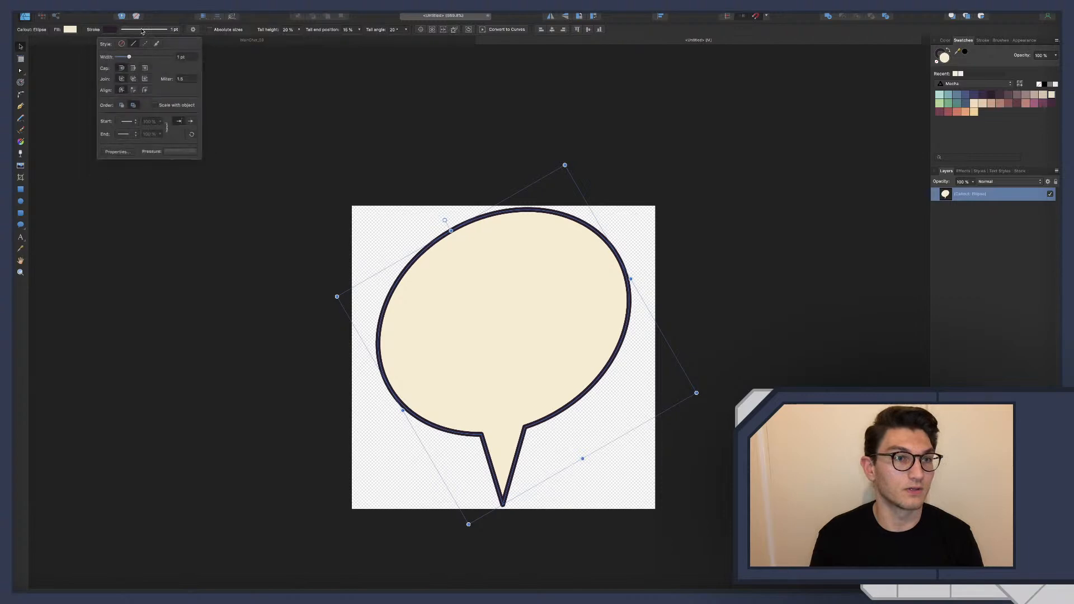
click(171, 147)
mouse_move(164, 154)
mouse_down()
mouse_move(164, 170)
mouse_move(177, 168)
mouse_move(177, 152)
mouse_move(189, 168)
mouse_up()
click(176, 168)
click(189, 154)
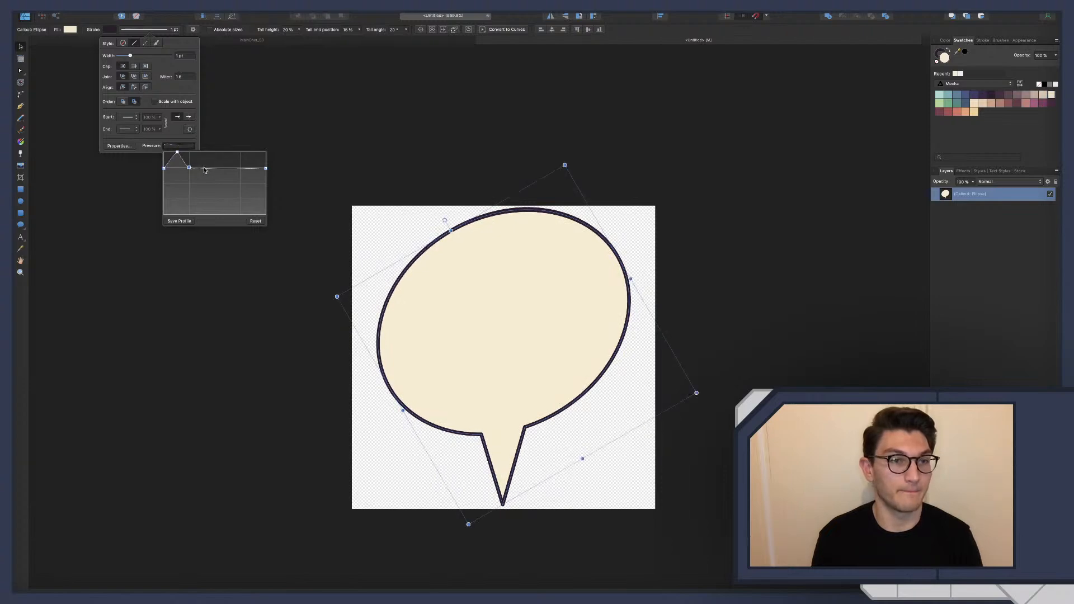
click(250, 168)
mouse_move(224, 168)
mouse_down()
mouse_move(202, 152)
mouse_move(251, 165)
mouse_move(254, 152)
mouse_move(241, 178)
mouse_move(188, 182)
mouse_move(202, 161)
mouse_move(255, 159)
mouse_up()
click(202, 169)
click(952, 344)
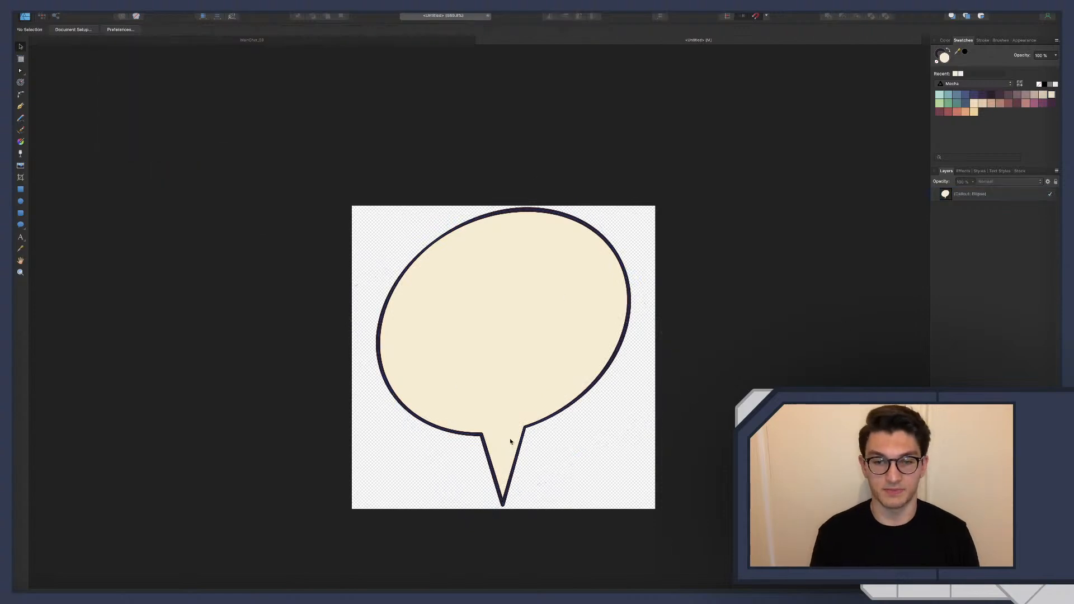
Duplicate the callout ellipse layer and remove the stroke from the duplicate.
scroll(665, 279, down, 1)
click(983, 197)
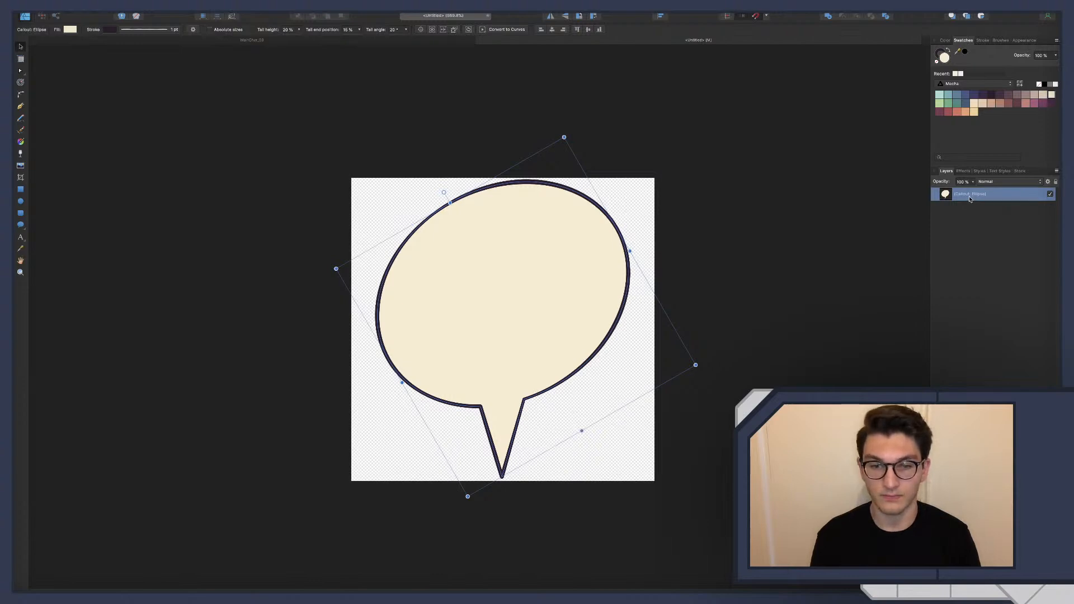
key(super+j)
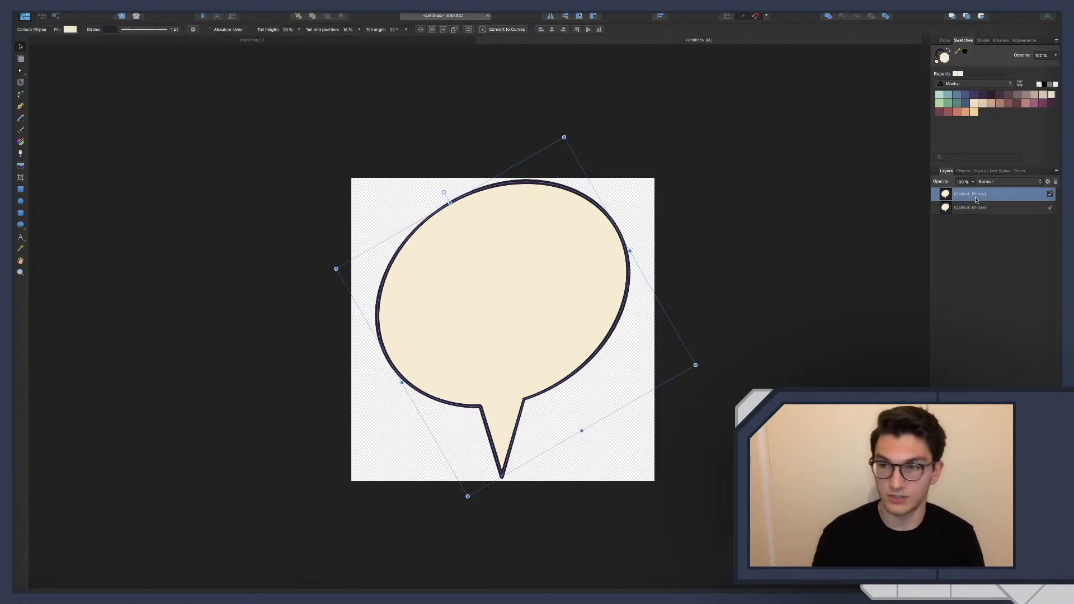
click(139, 29)
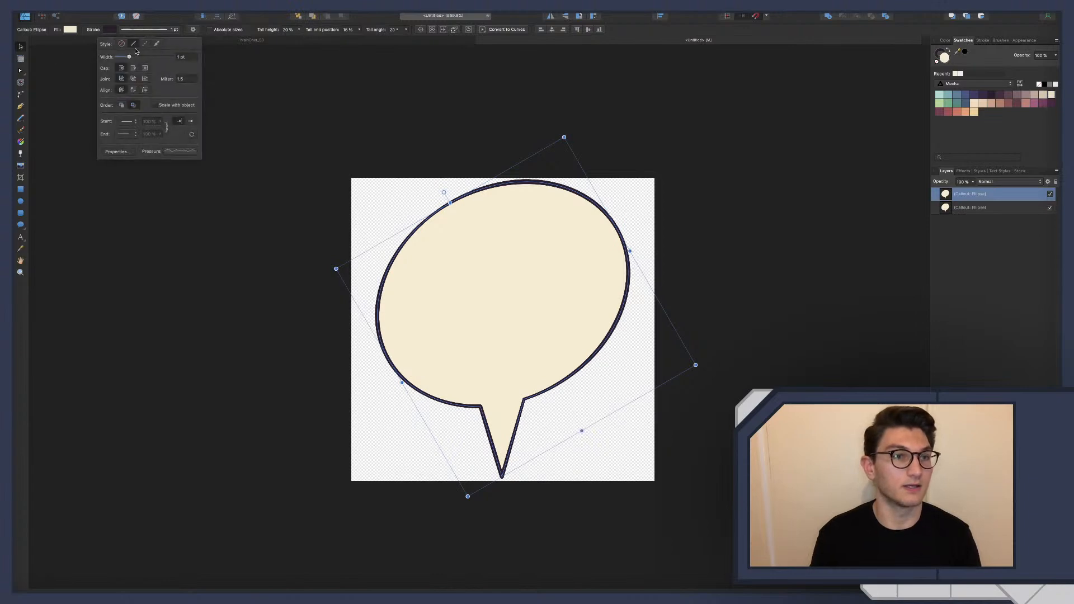
click(123, 43)
Name the strokeless duplicate "v" and nest it inside the original callout ellipse layer.
double_click(968, 197)
click(971, 236)
double_click(963, 196)
text(v)
click(966, 232)
click(961, 196)
drag(961, 197, 963, 207)
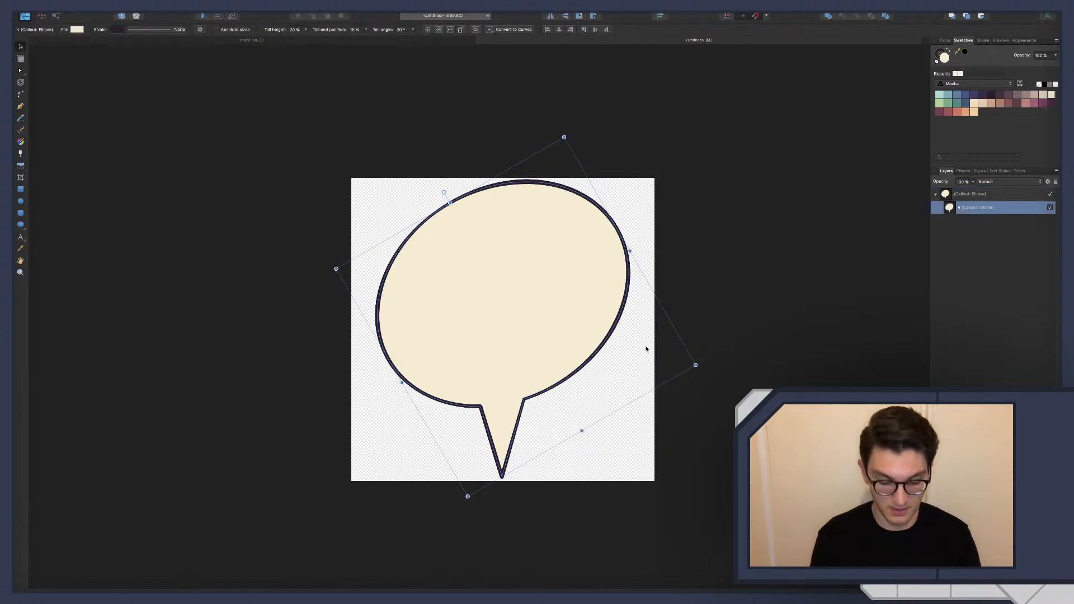
click(697, 366)
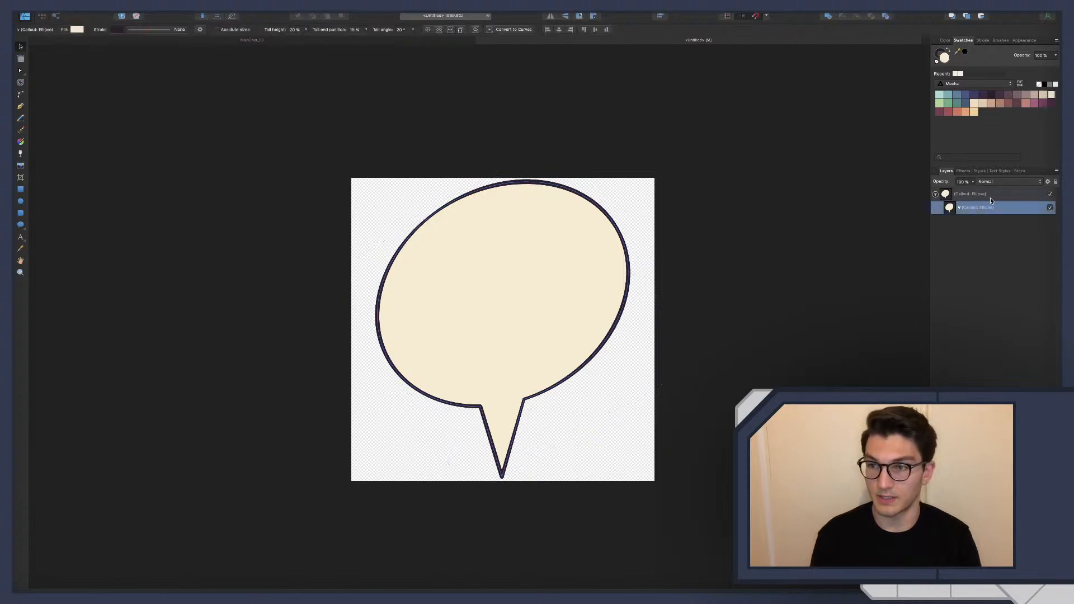
double_click(978, 210)
click(934, 225)
click(511, 251)
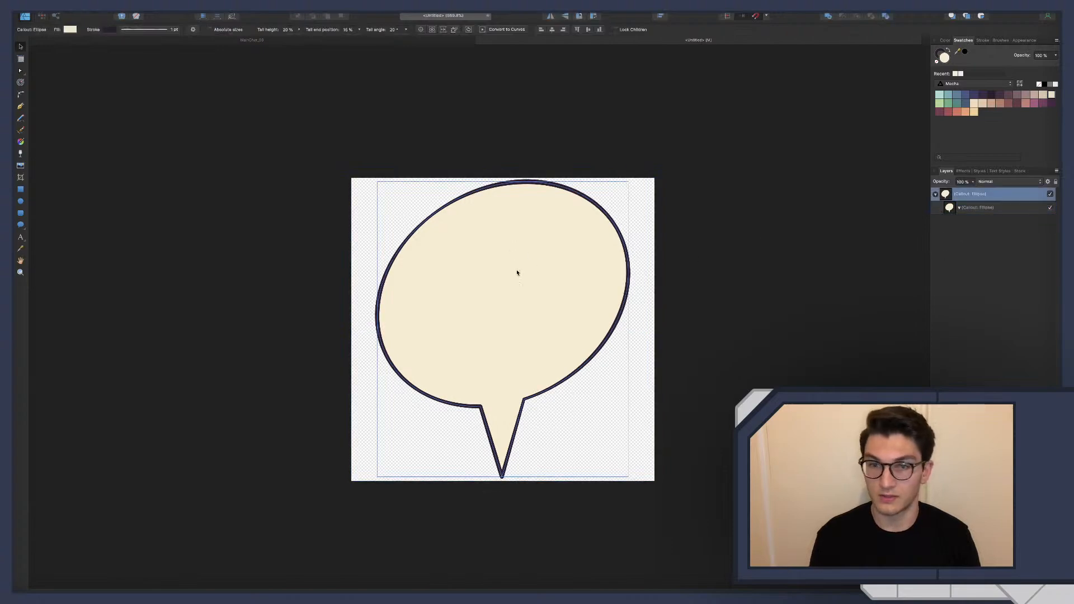
key(alt)
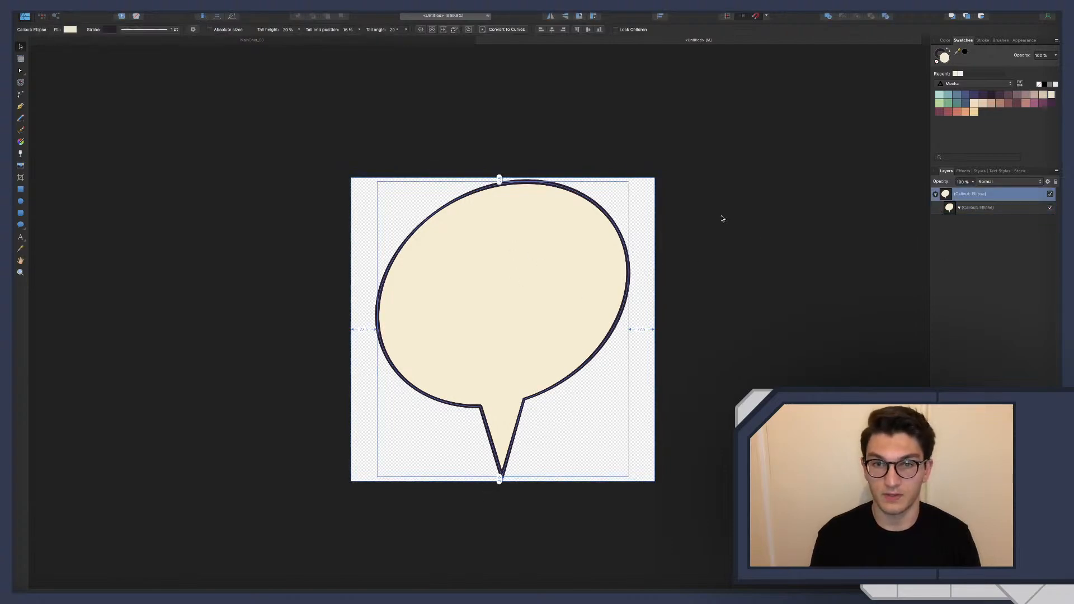
click(972, 207)
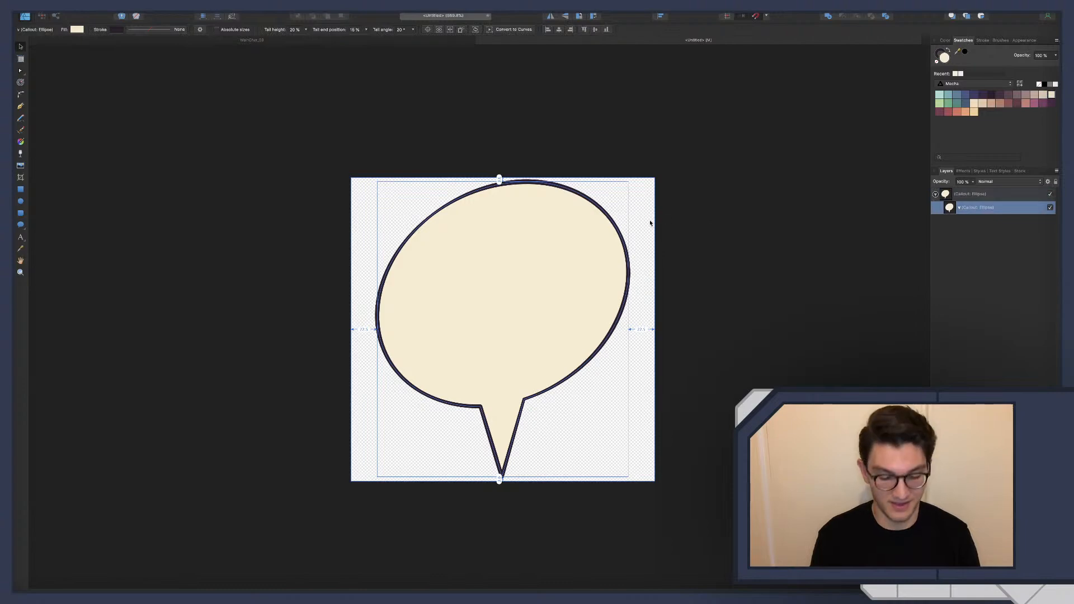
click(774, 333)
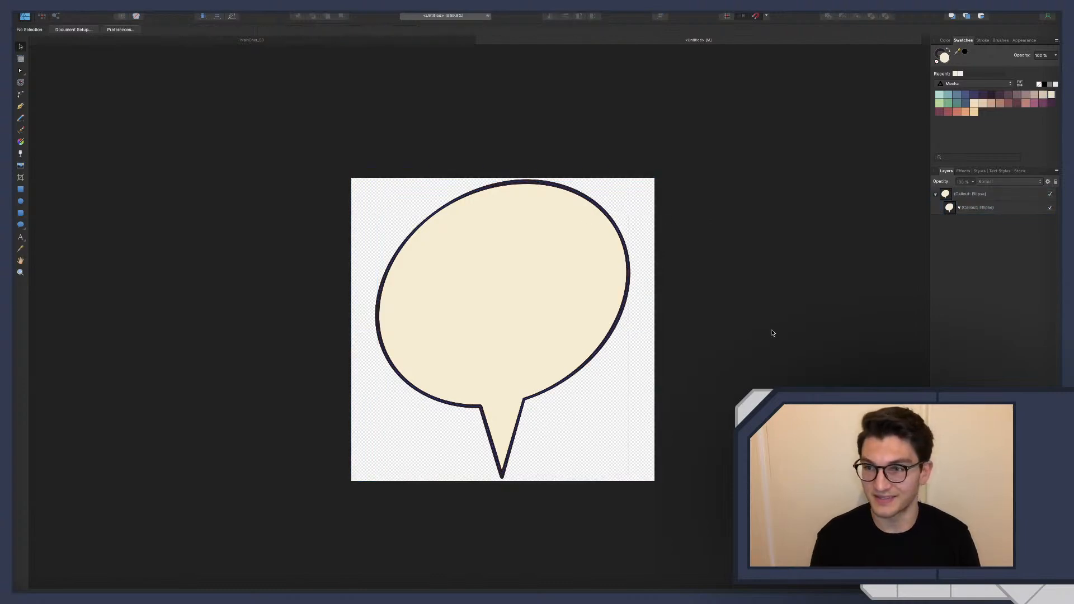
click(536, 297)
Shrink the nested inner bubble proportionally about its centre and shift it to leave a thin margin inside the outline.
click(971, 209)
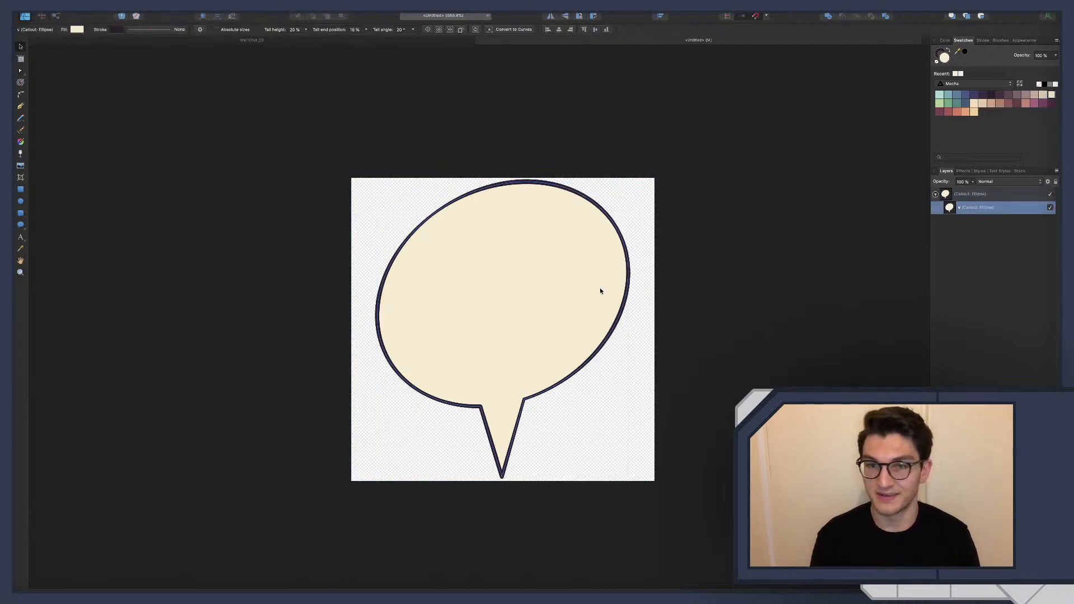
key(m)
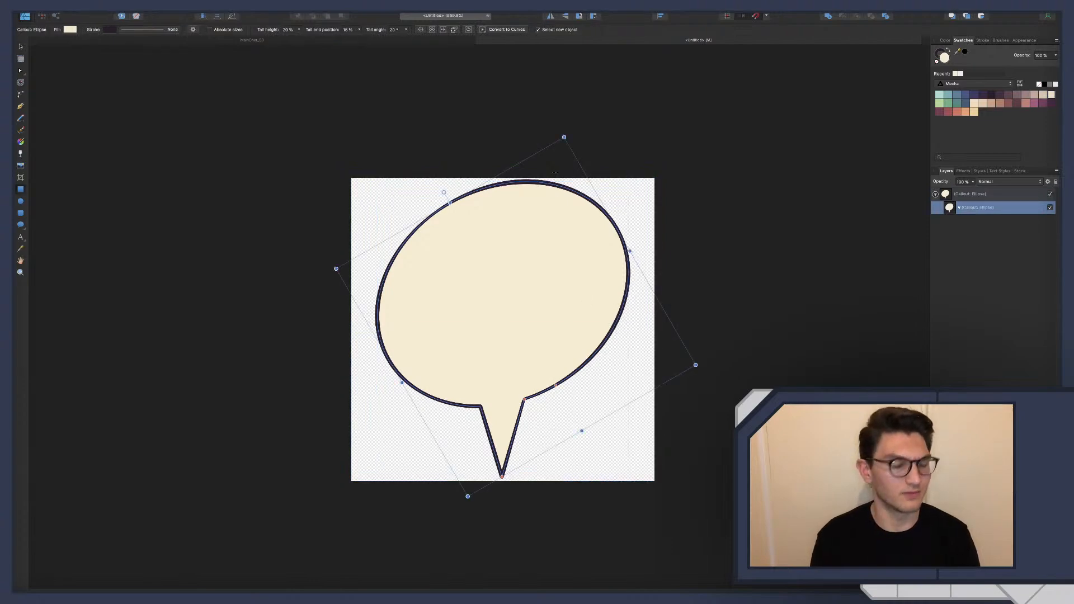
key(v)
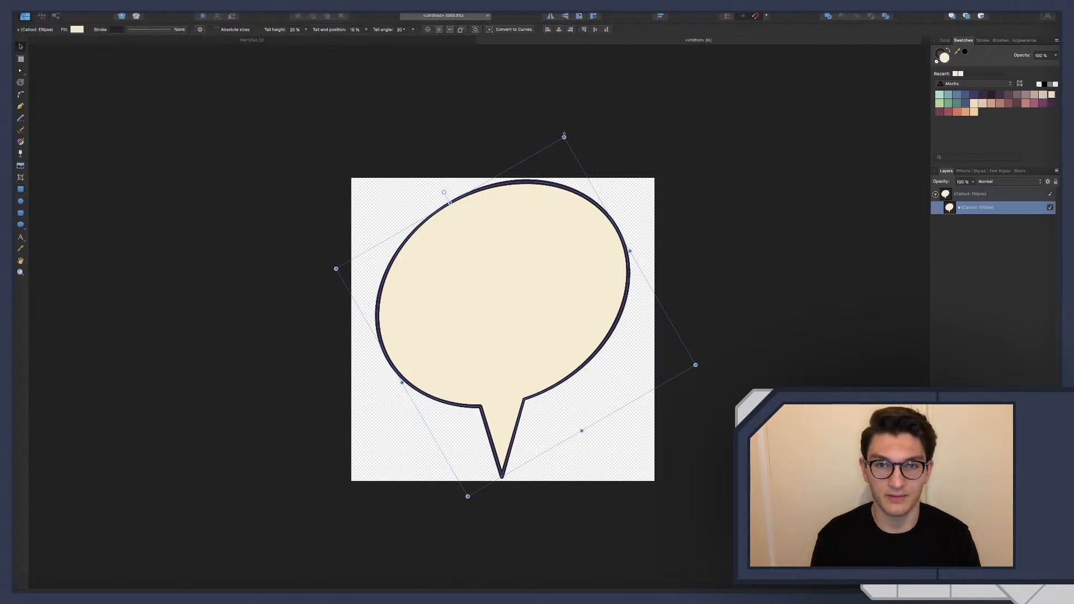
drag(564, 136, 560, 147)
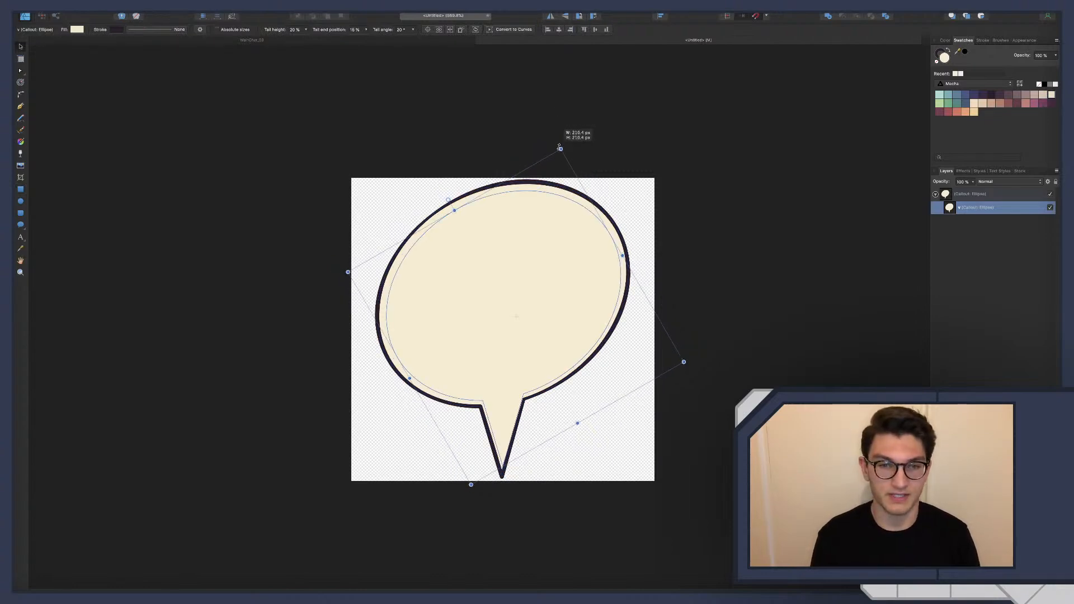
drag(559, 145, 560, 147)
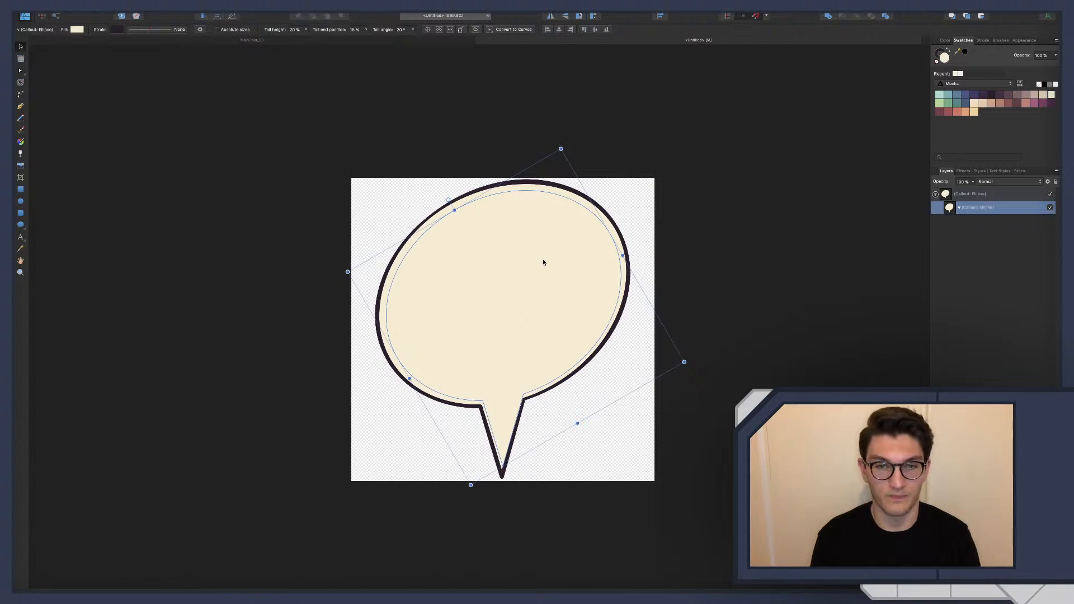
drag(541, 261, 540, 258)
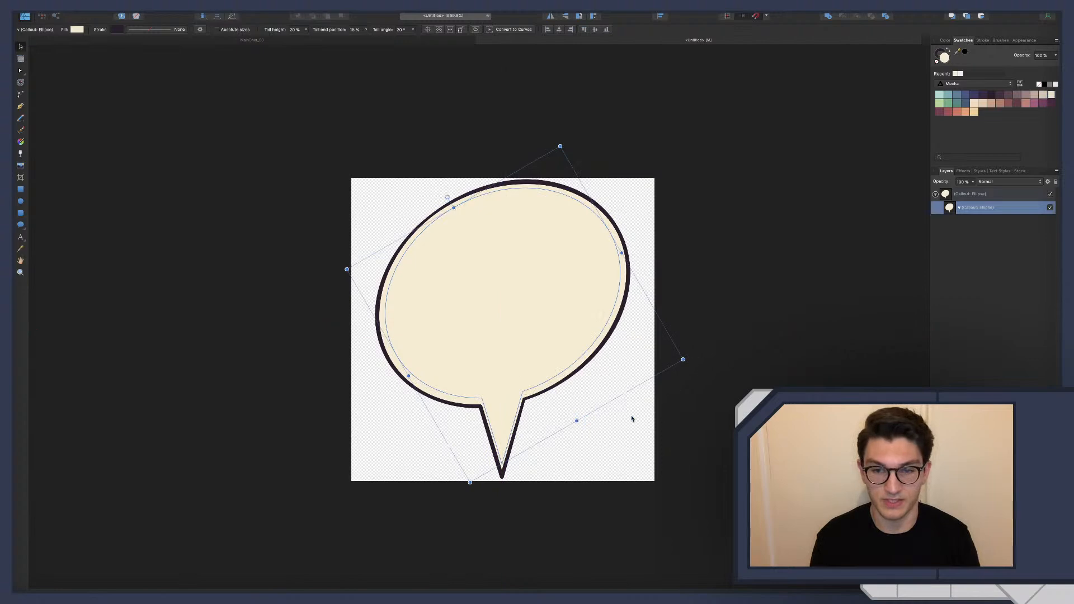
drag(578, 421, 575, 415)
drag(512, 360, 517, 362)
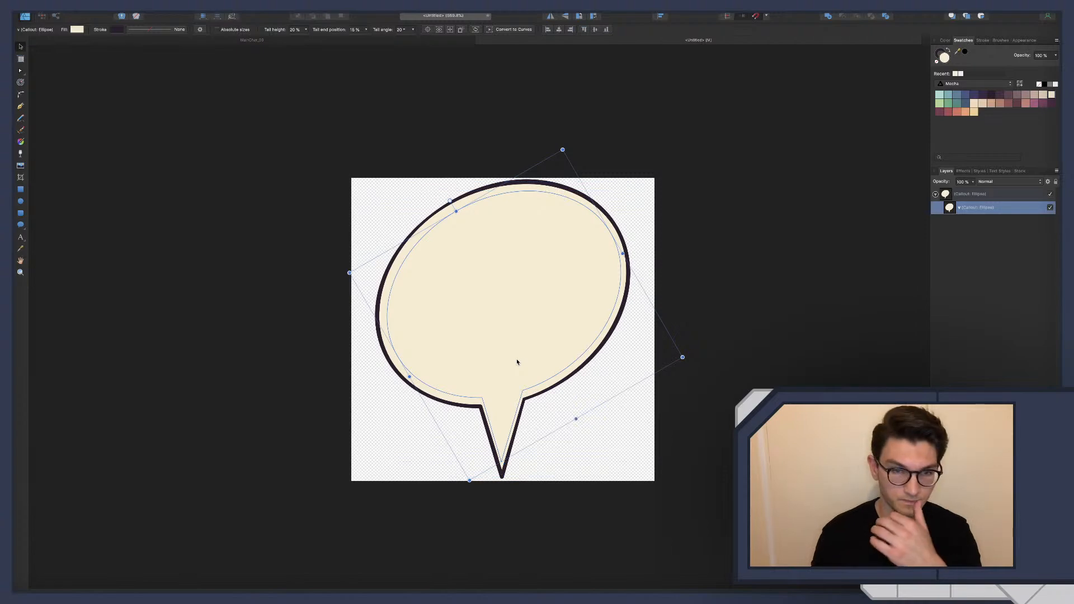
Fill the outer callout ellipse with a darker beige swatch from the palette.
click(974, 194)
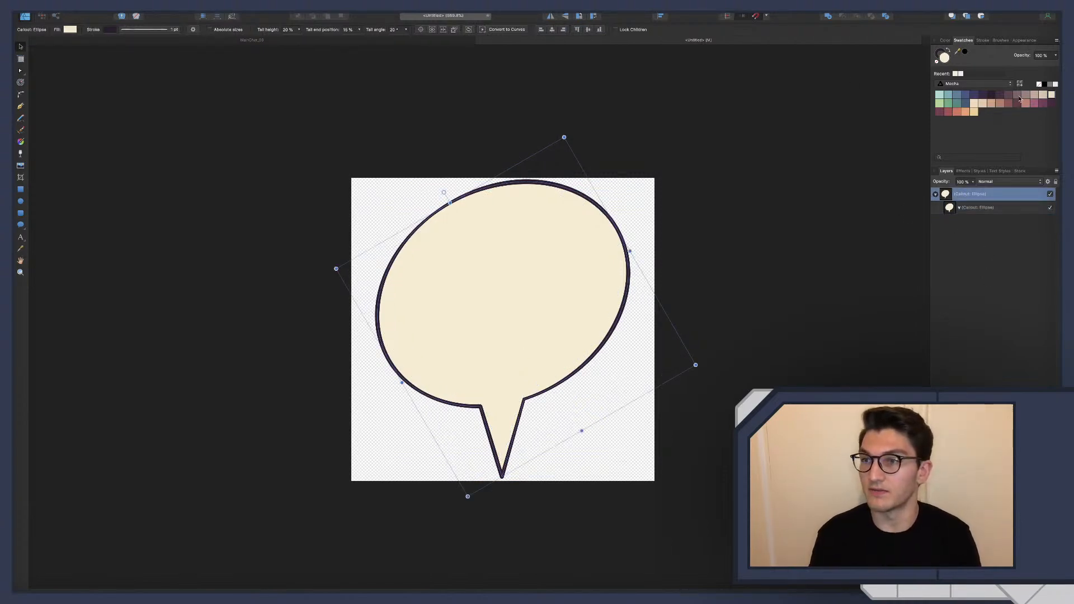
click(1043, 96)
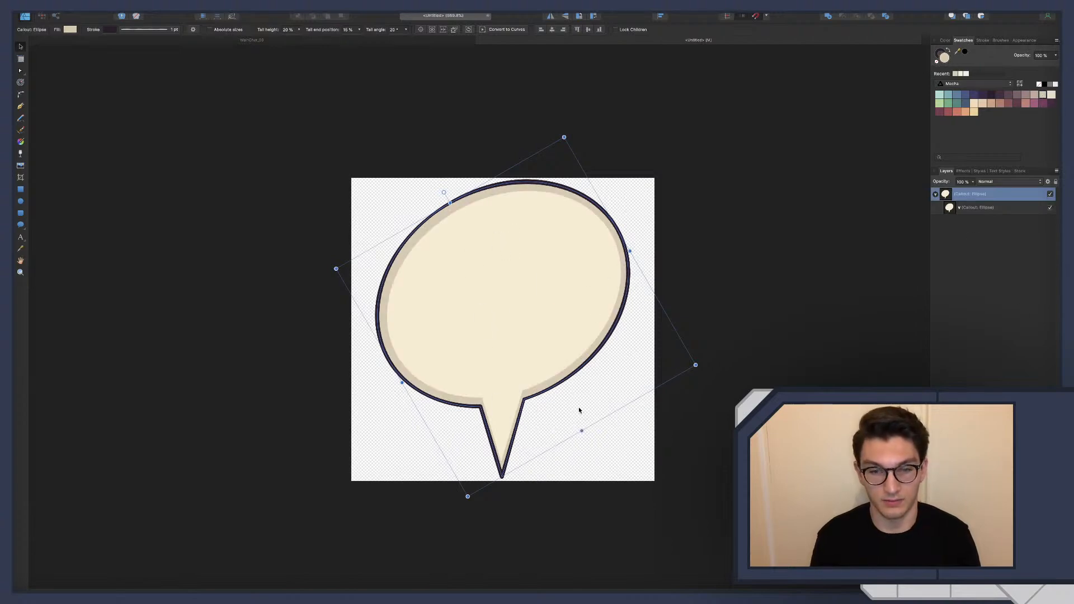
Try to select the inner bubble's tail points with the Node tool, undoing each accidental move of the shape.
click(969, 209)
key(a)
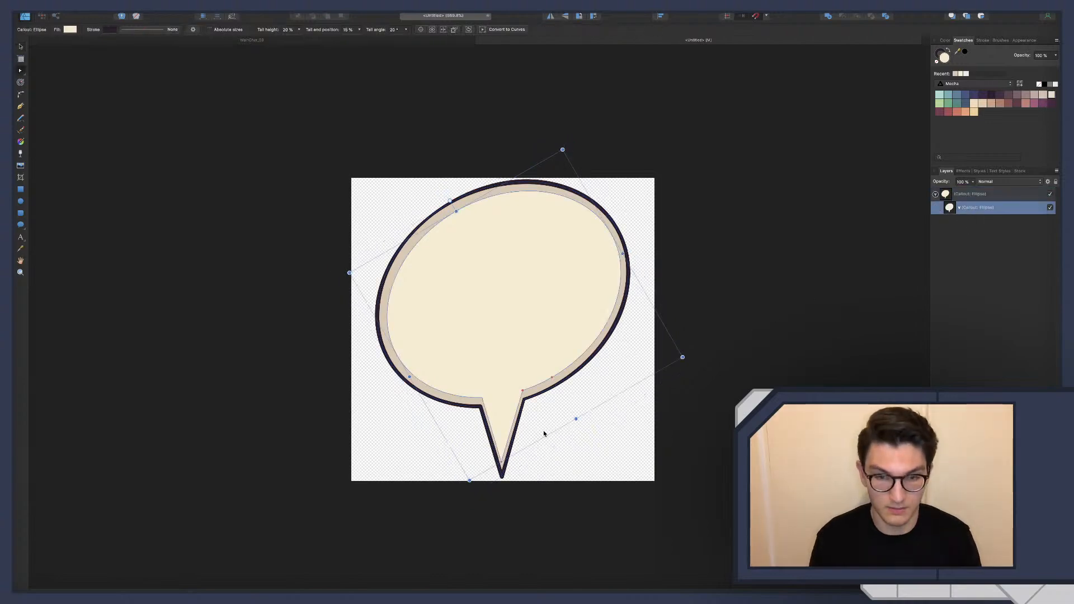
drag(469, 389, 532, 473)
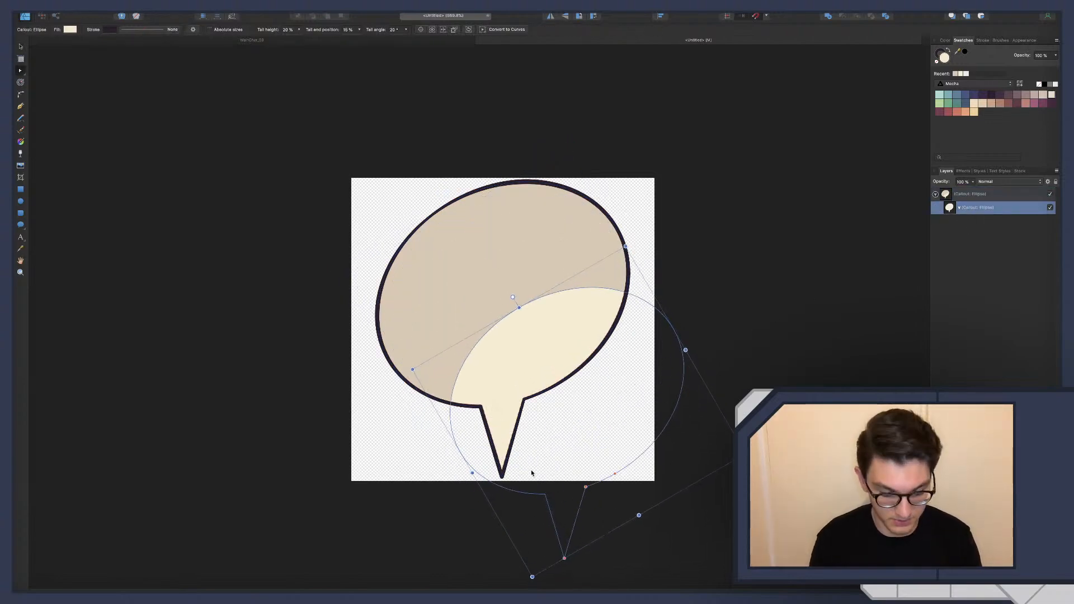
key(super+z)
drag(453, 367, 483, 415)
key(super+z)
click(382, 460)
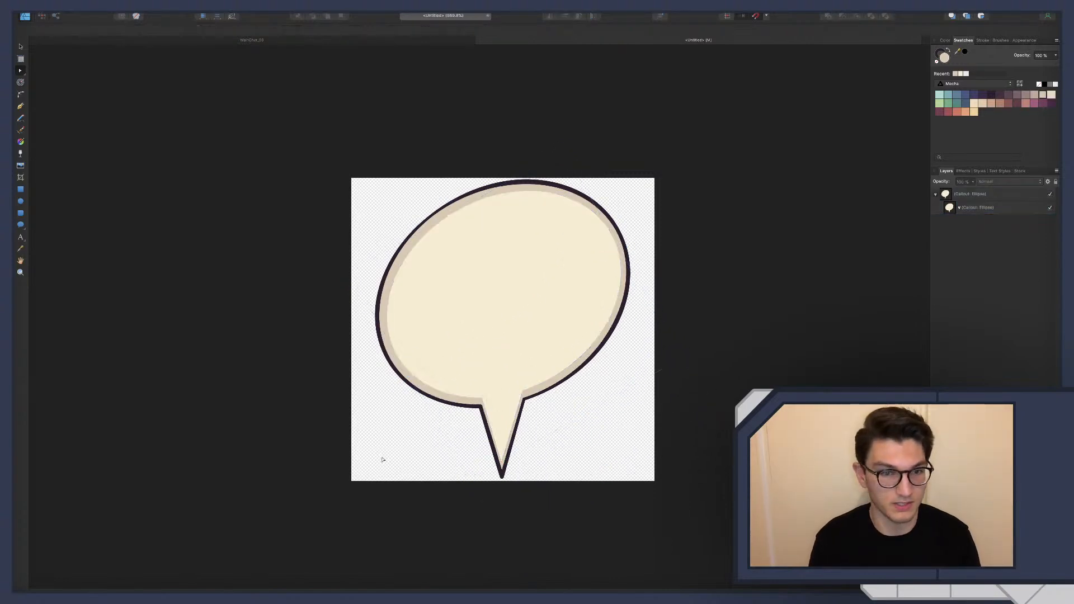
click(966, 209)
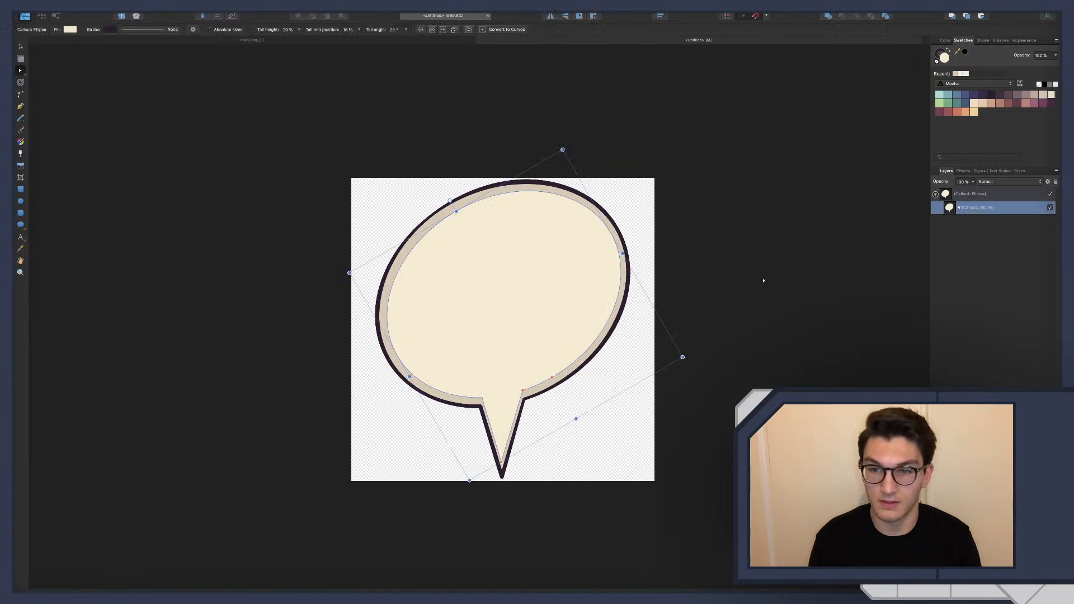
drag(454, 322, 478, 351)
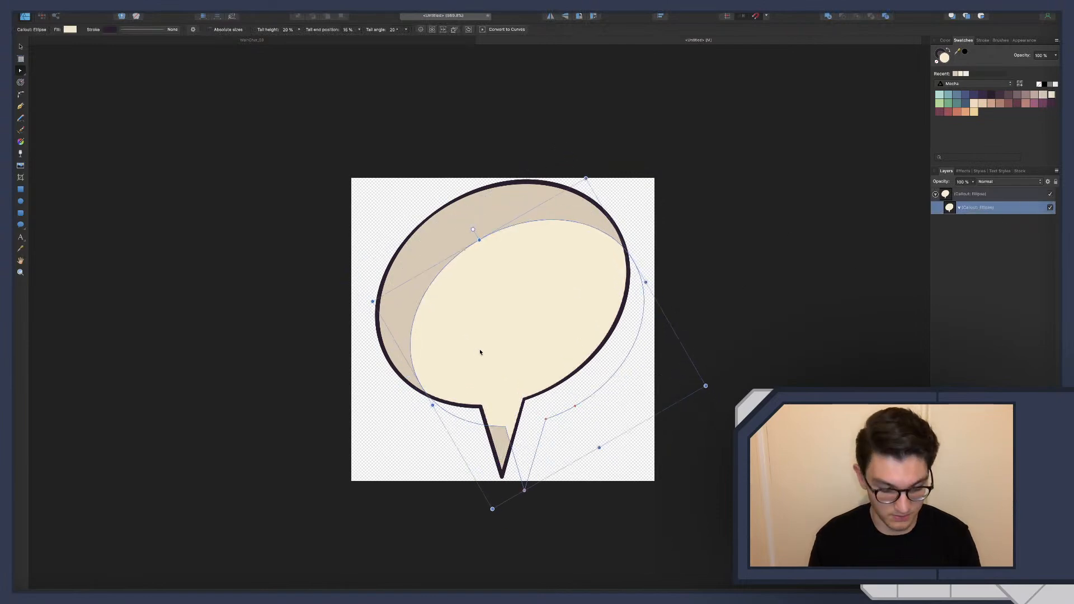
key(super+z)
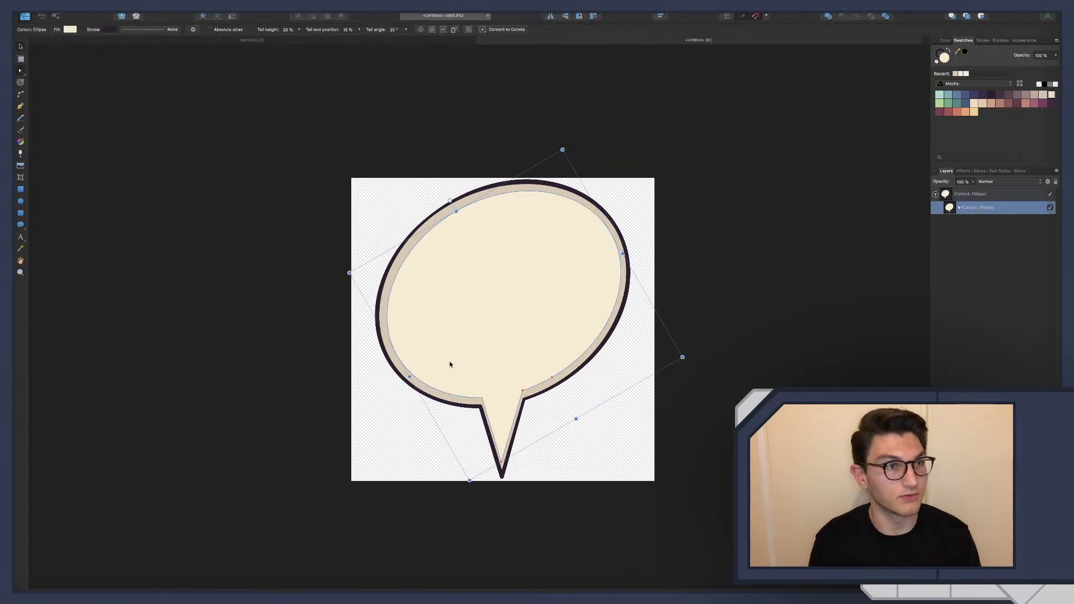
drag(548, 465, 542, 431)
click(513, 380)
key(super+z)
scroll(542, 430, down, 1)
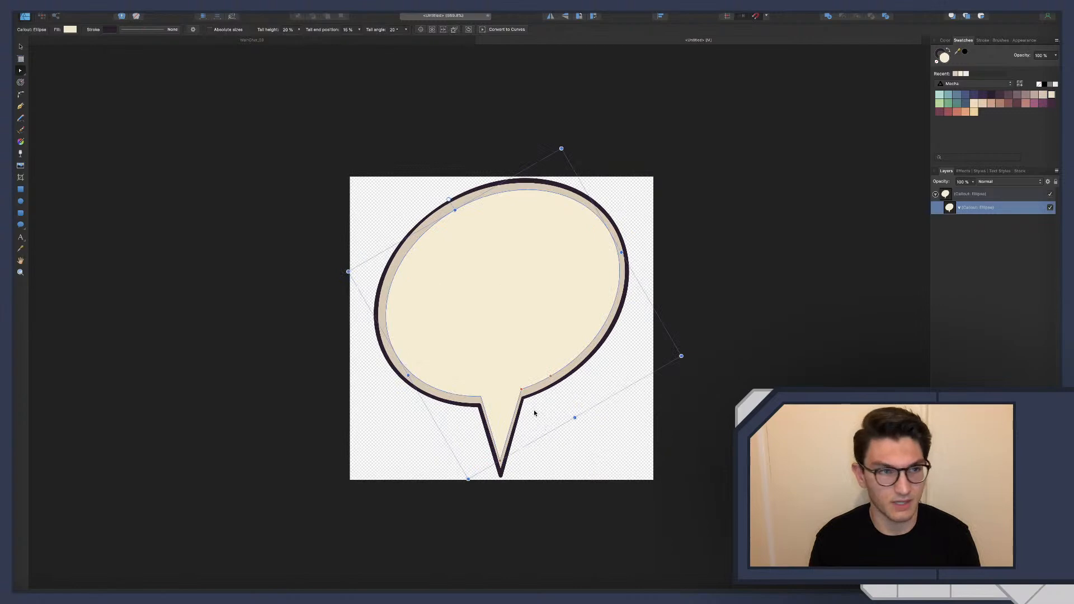
key(v)
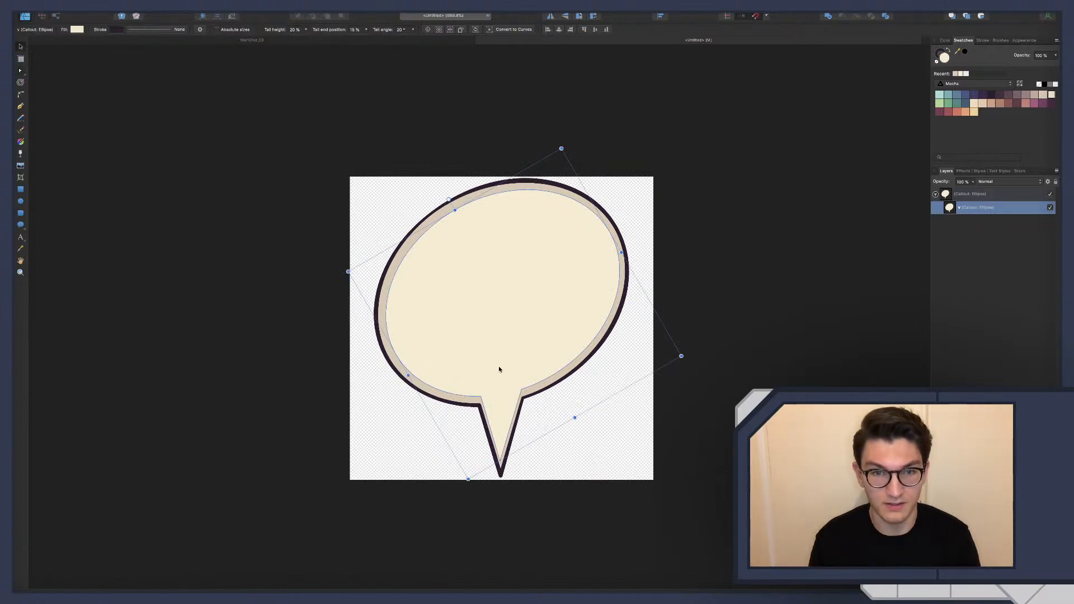
key(a)
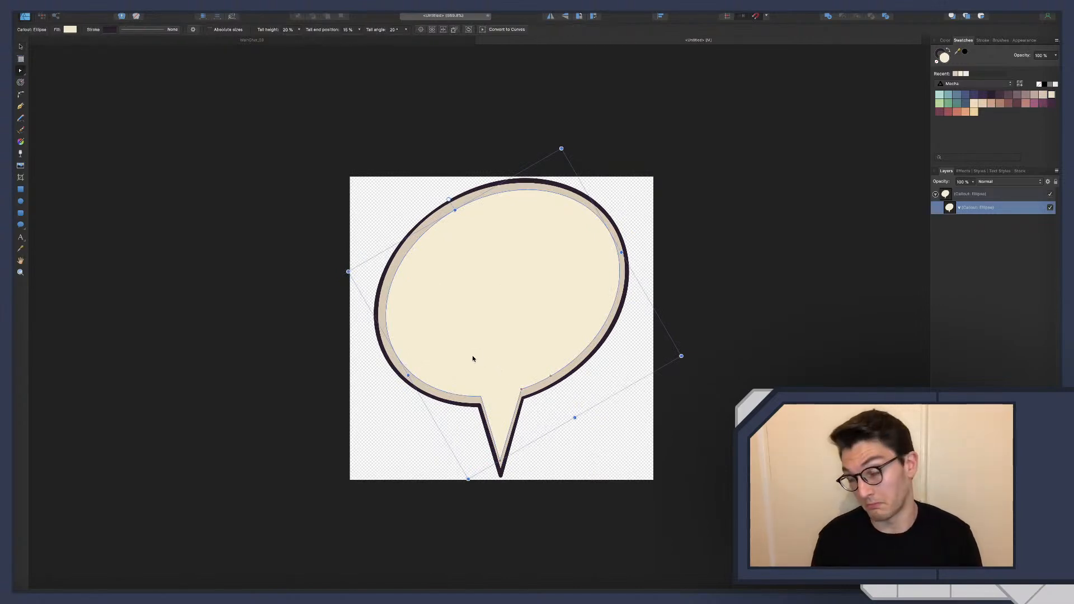
Convert the nested inner bubble to curves and select it for node editing.
key(super+Return)
drag(436, 316, 567, 507)
click(561, 434)
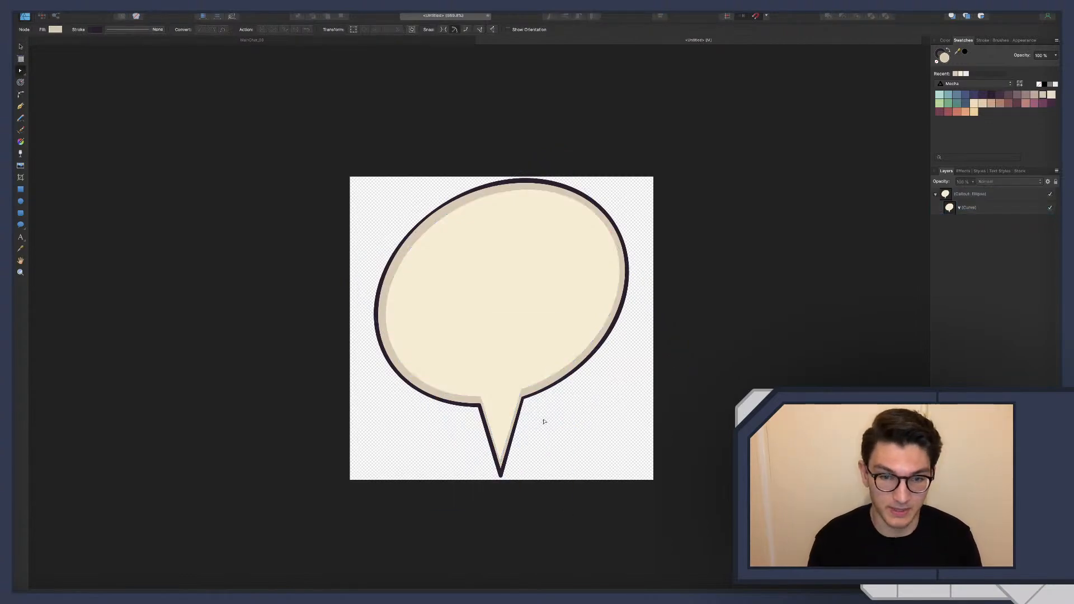
drag(457, 403, 559, 492)
click(503, 444)
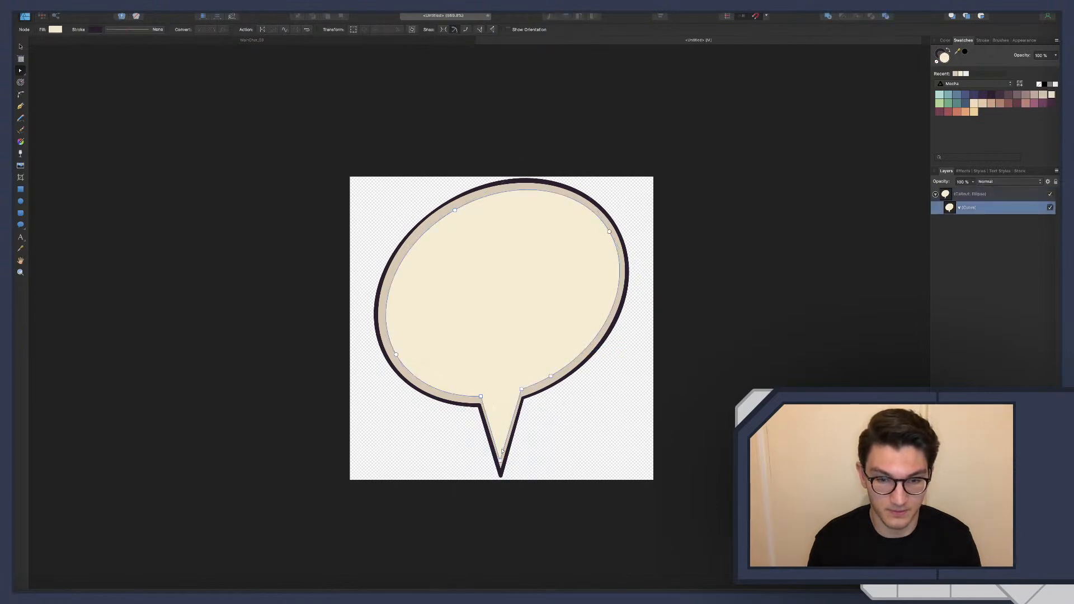
Reposition the inner bubble's tail nodes to narrow the tail base and raise its tip, leaving an even margin inside the outline.
drag(501, 462, 501, 450)
drag(467, 373, 534, 469)
drag(522, 390, 524, 387)
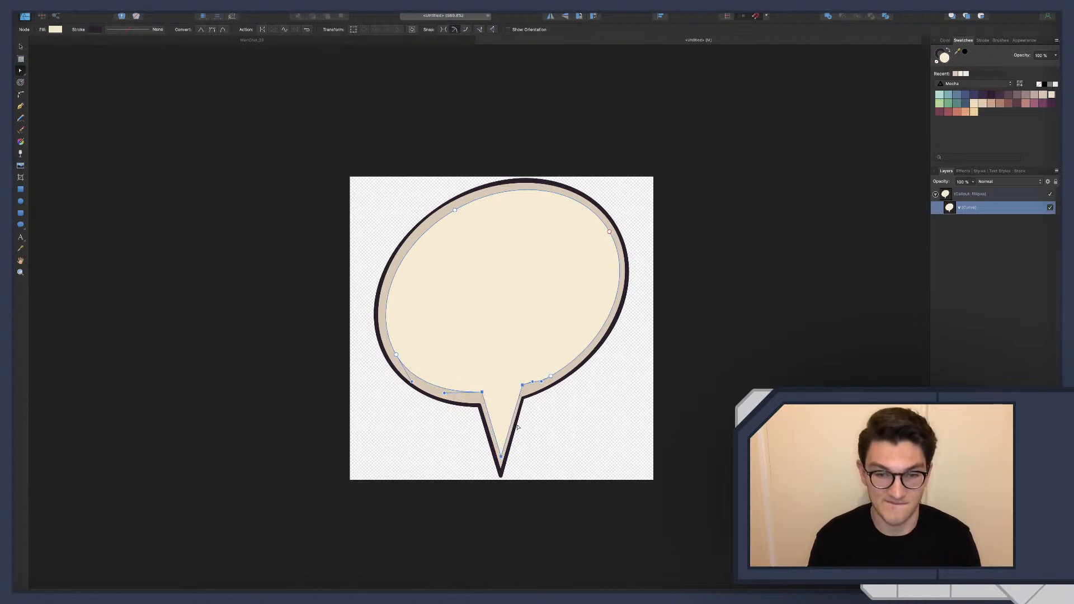
drag(521, 387, 522, 394)
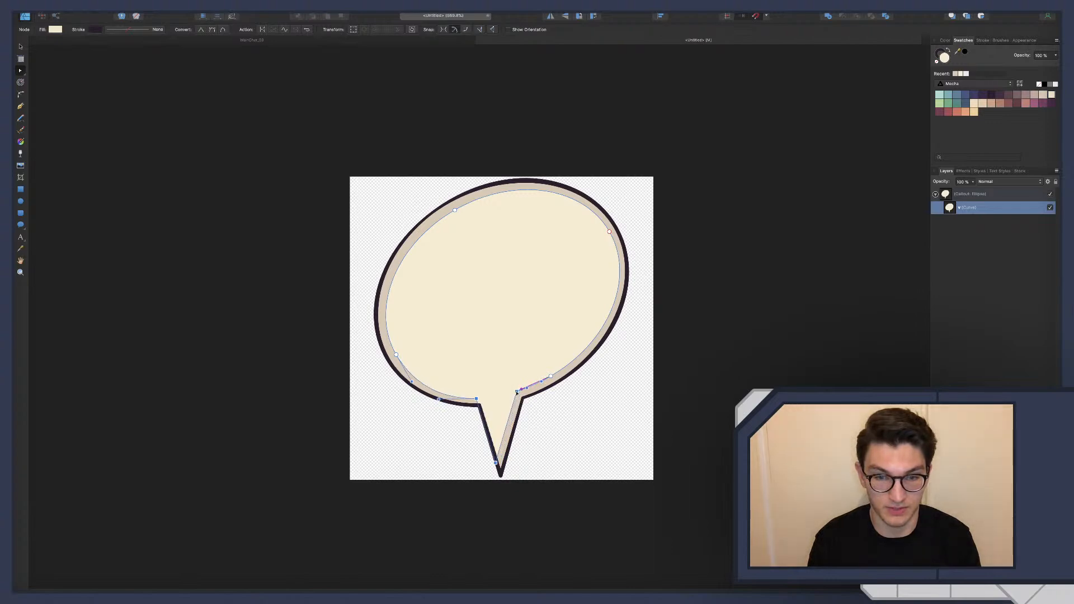
click(520, 390)
drag(521, 391, 484, 397)
drag(501, 464, 502, 447)
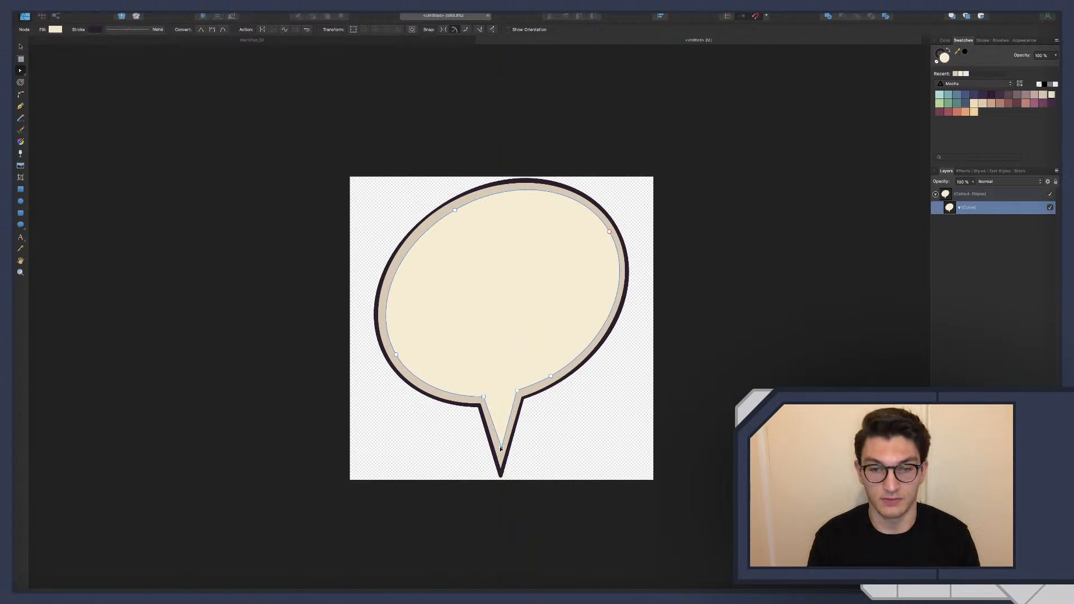
Add a solid 1 pt stroke to the inner bubble and colour it with the light cream swatch.
click(124, 30)
click(120, 42)
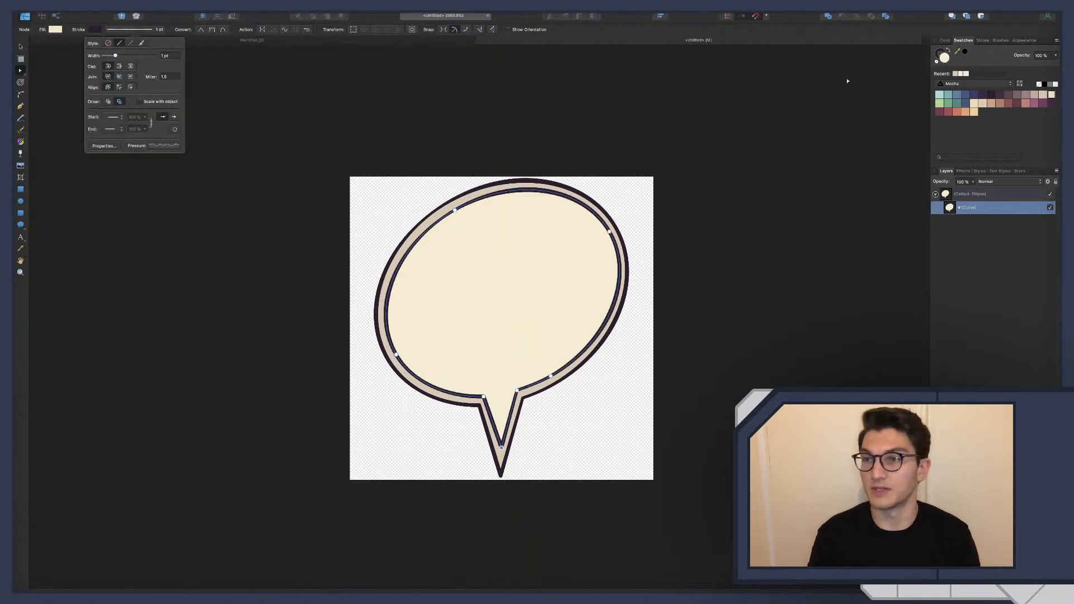
click(939, 52)
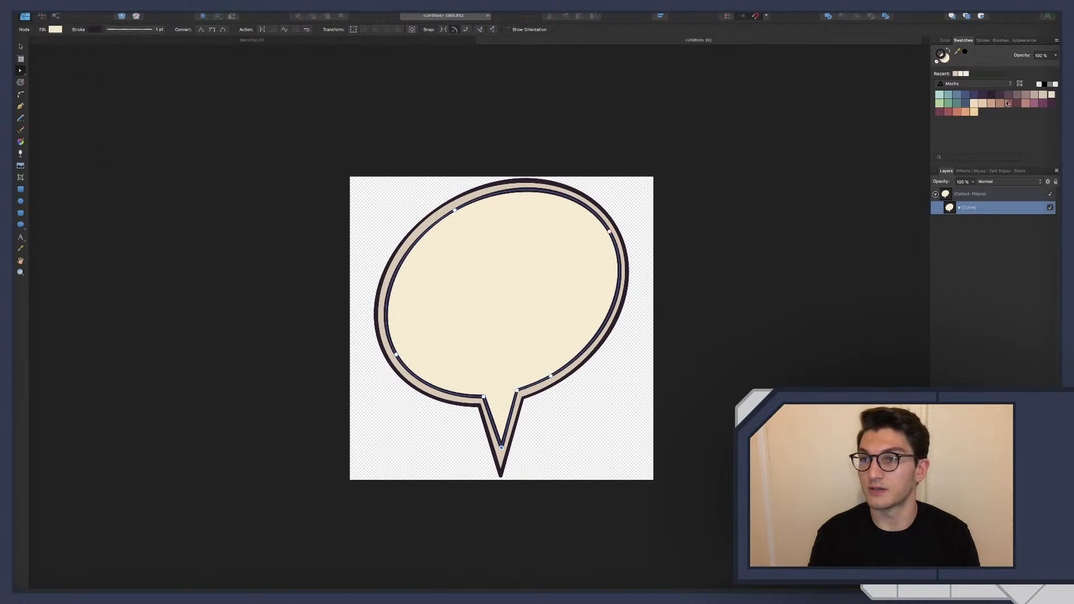
click(1052, 95)
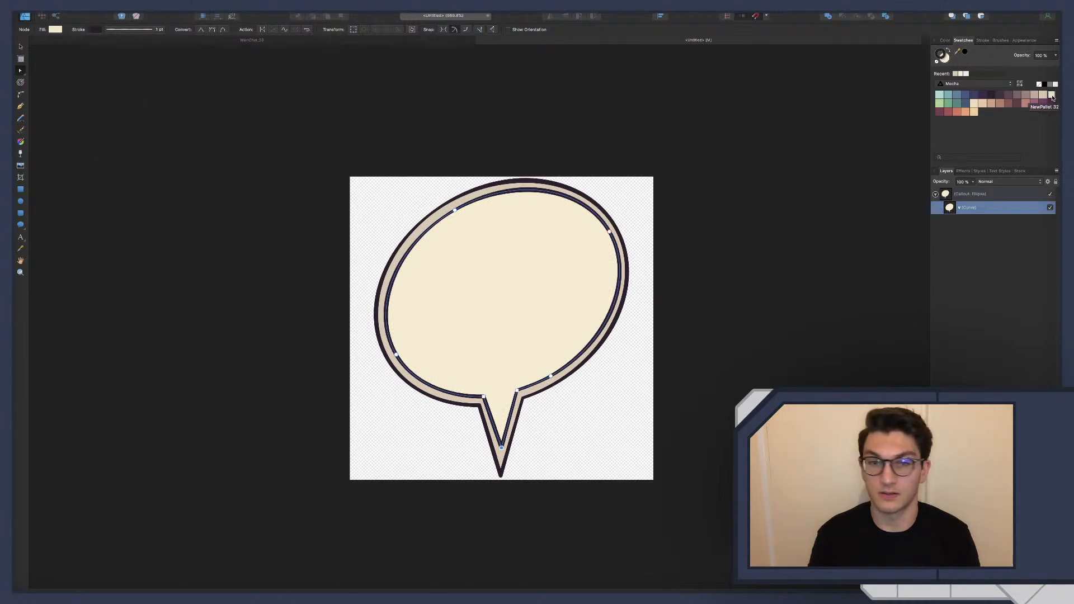
click(1001, 281)
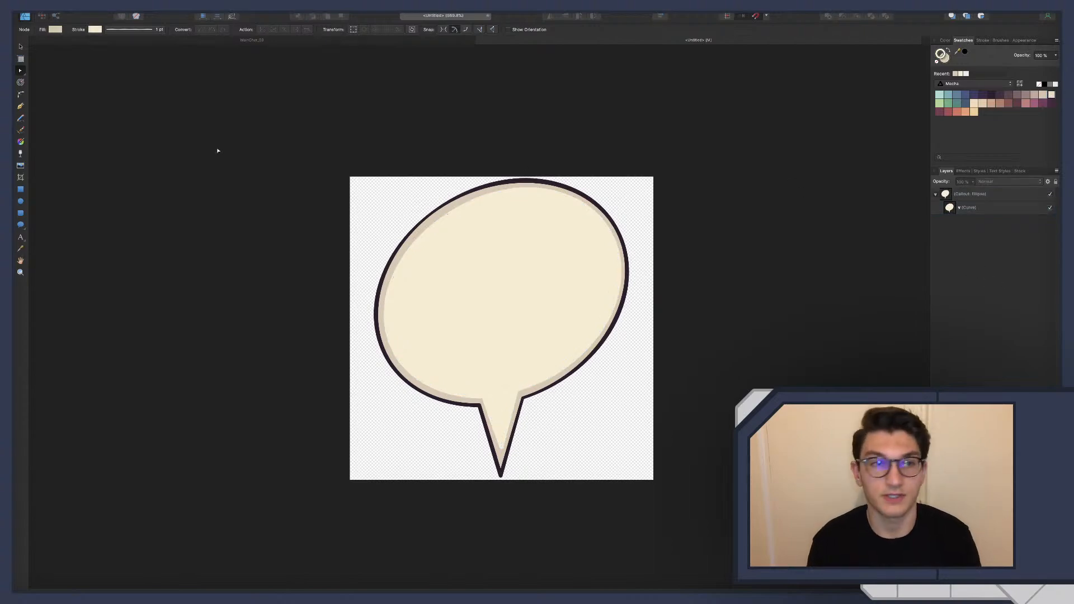
click(124, 29)
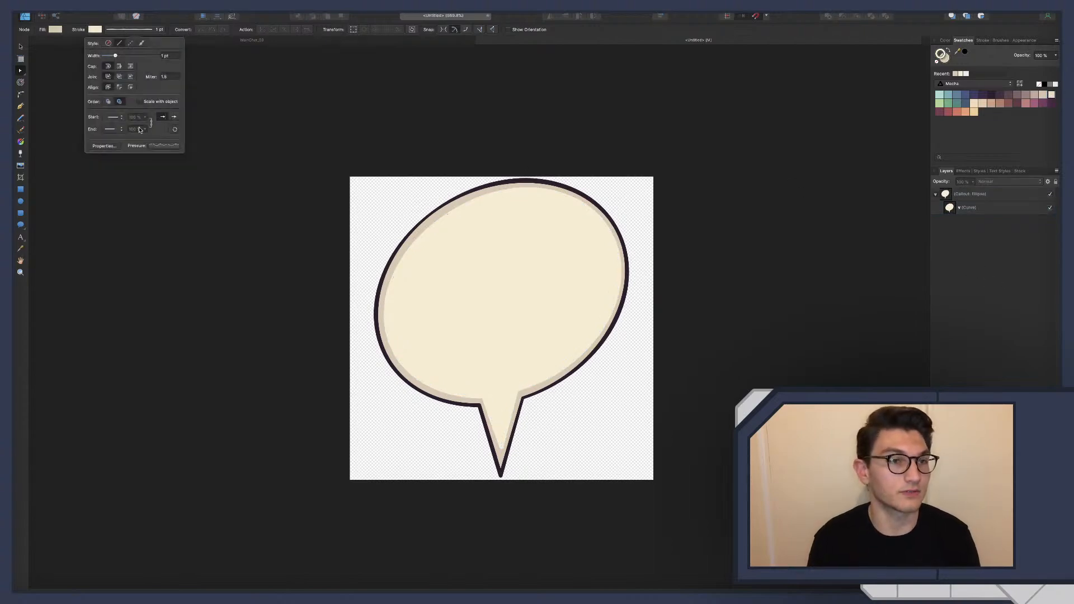
click(163, 145)
drag(116, 56, 124, 57)
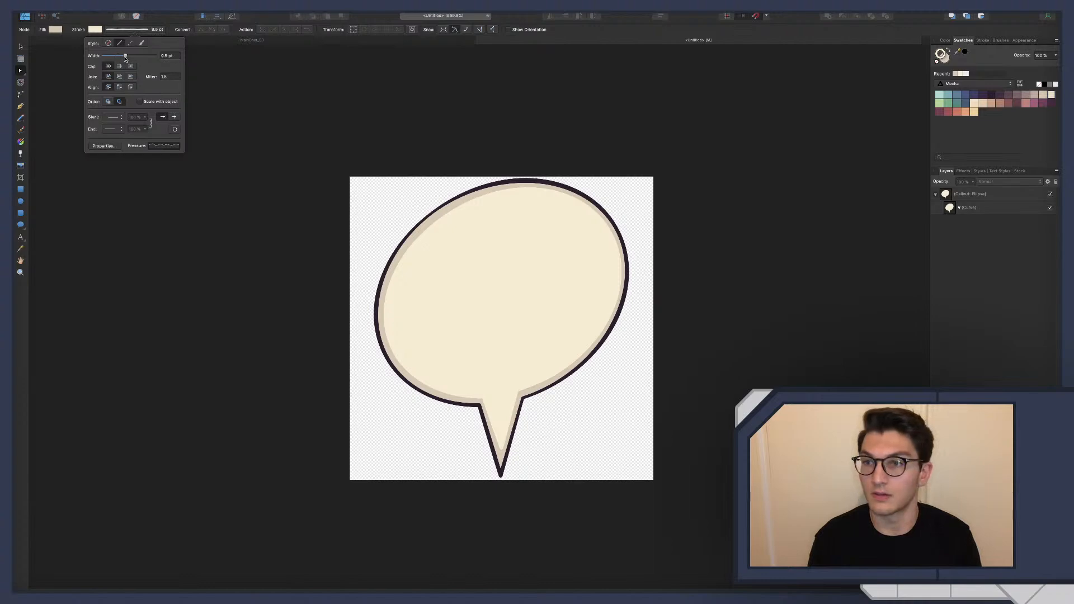
Set the inner bubble curve's stroke width to 0.9 pt and align the stroke to the outside.
click(990, 207)
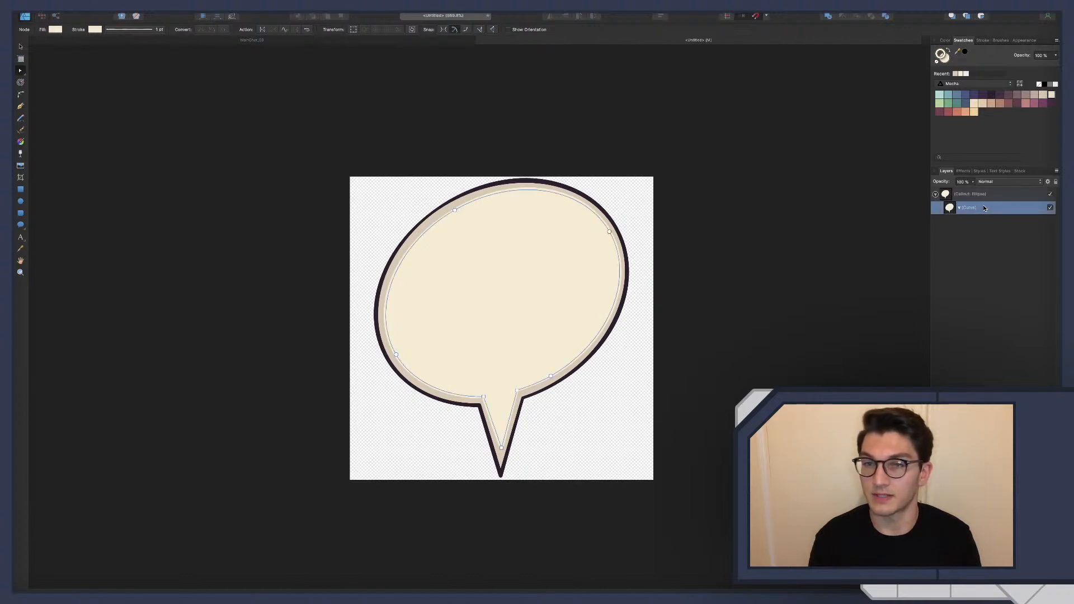
click(135, 30)
drag(118, 56, 115, 57)
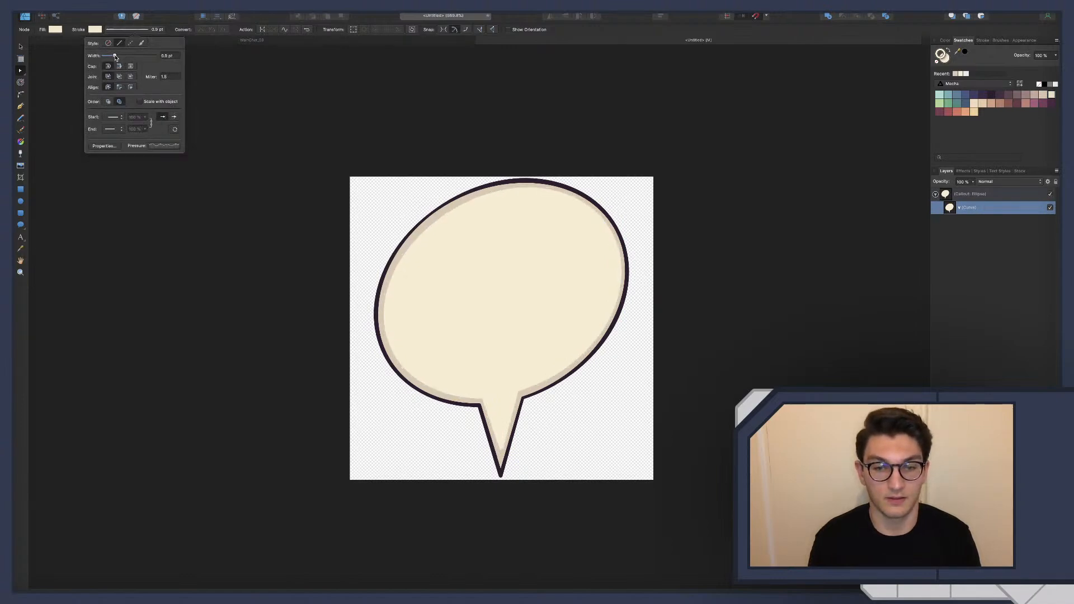
click(165, 146)
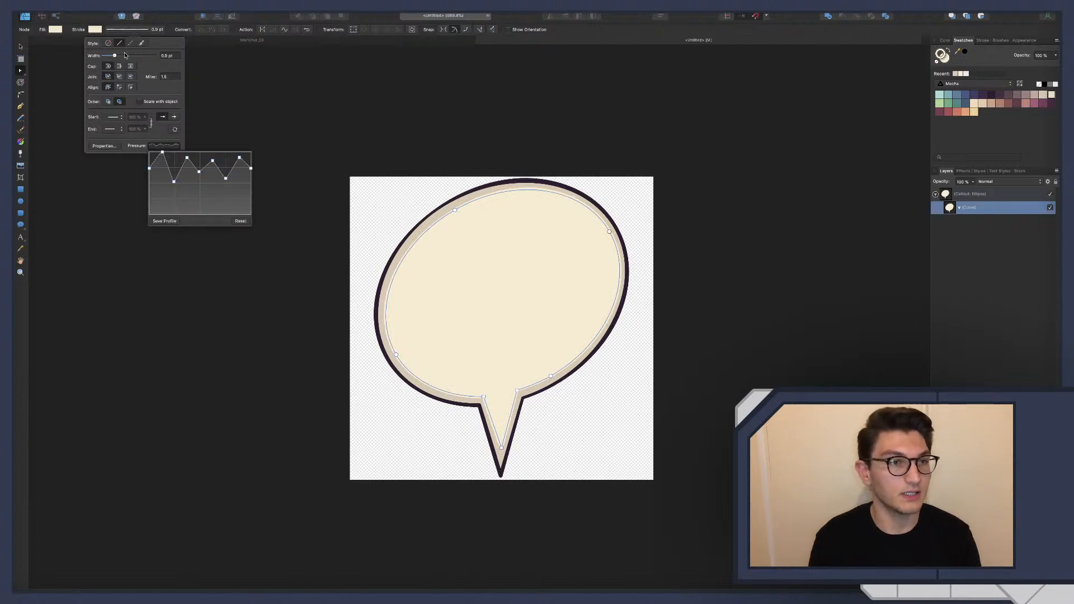
click(131, 89)
Recolour the inner bubble's stroke with the darker beige swatch and align the stroke to the inside.
click(99, 31)
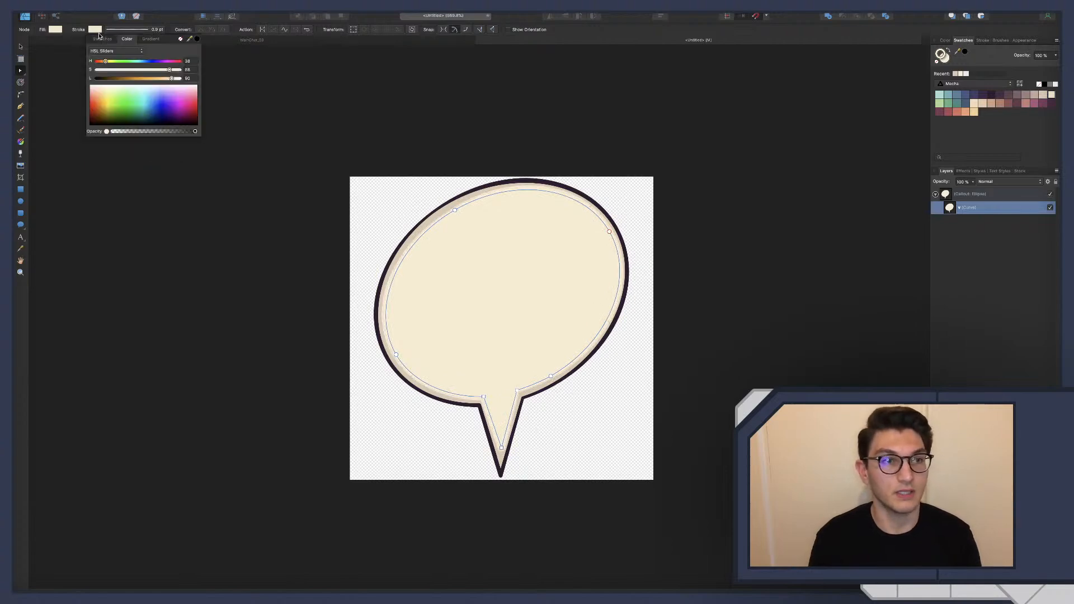
click(1035, 96)
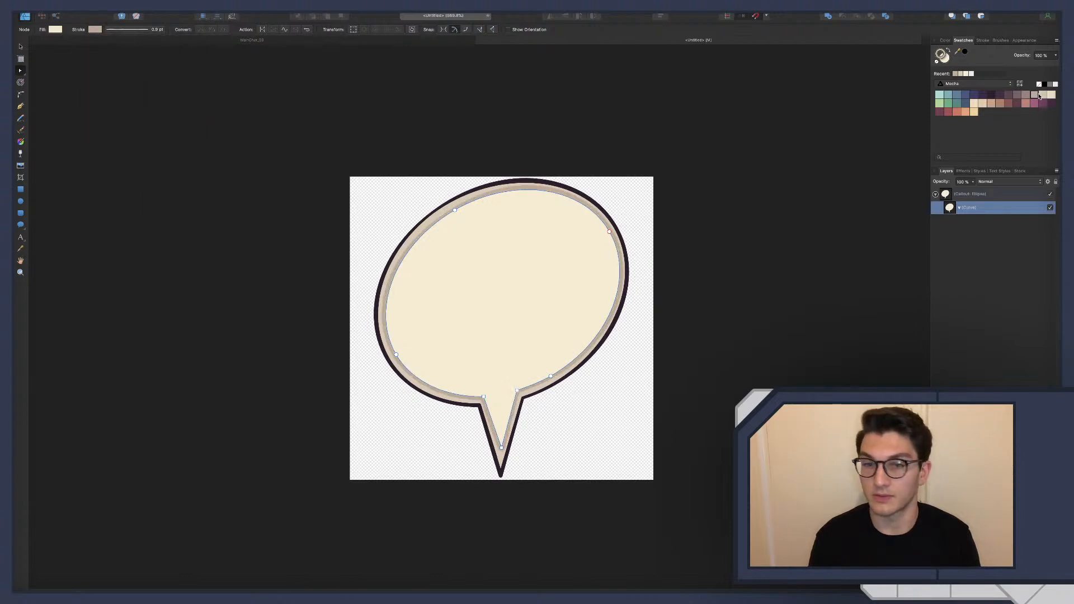
click(1043, 95)
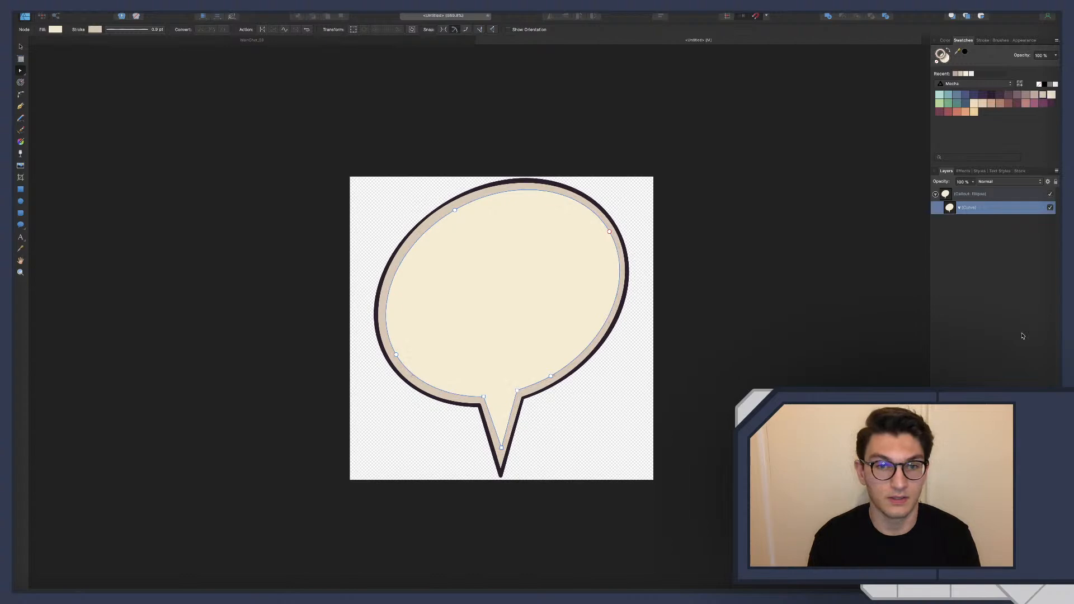
click(114, 31)
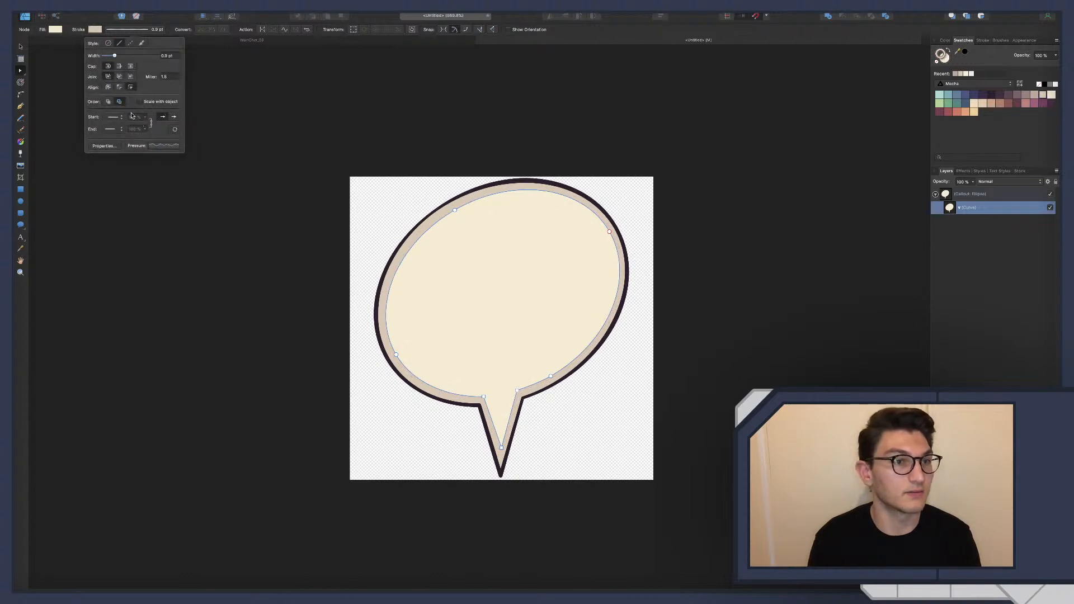
click(122, 90)
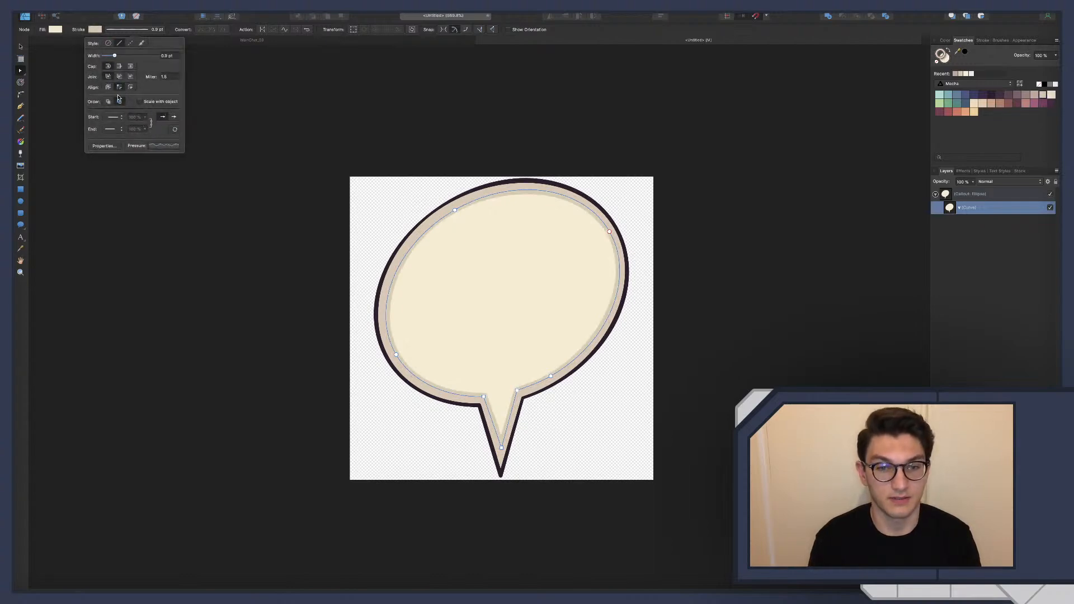
Deepen the dips in the inner bubble stroke's pressure profile to vary the line thickness more strongly.
click(161, 147)
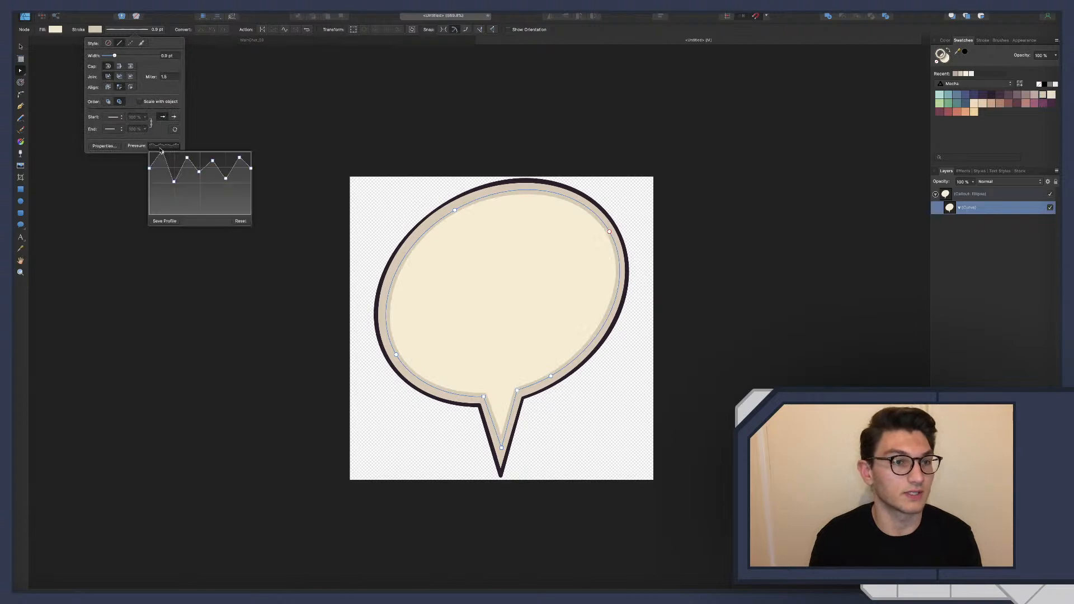
drag(172, 180, 175, 208)
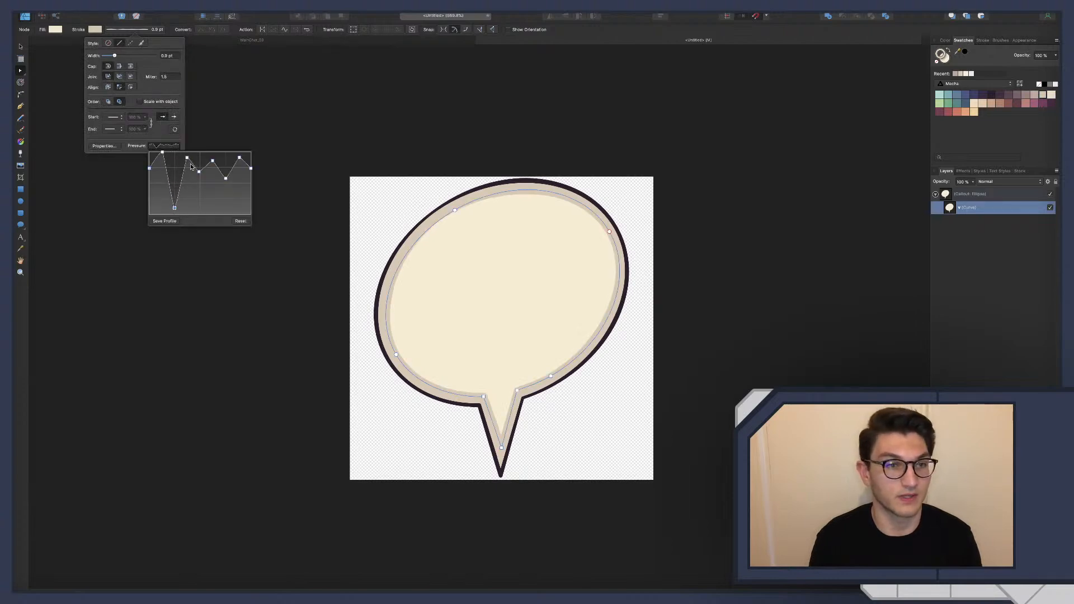
mouse_move(199, 173)
mouse_down()
mouse_move(199, 194)
mouse_move(213, 168)
mouse_move(235, 193)
mouse_up()
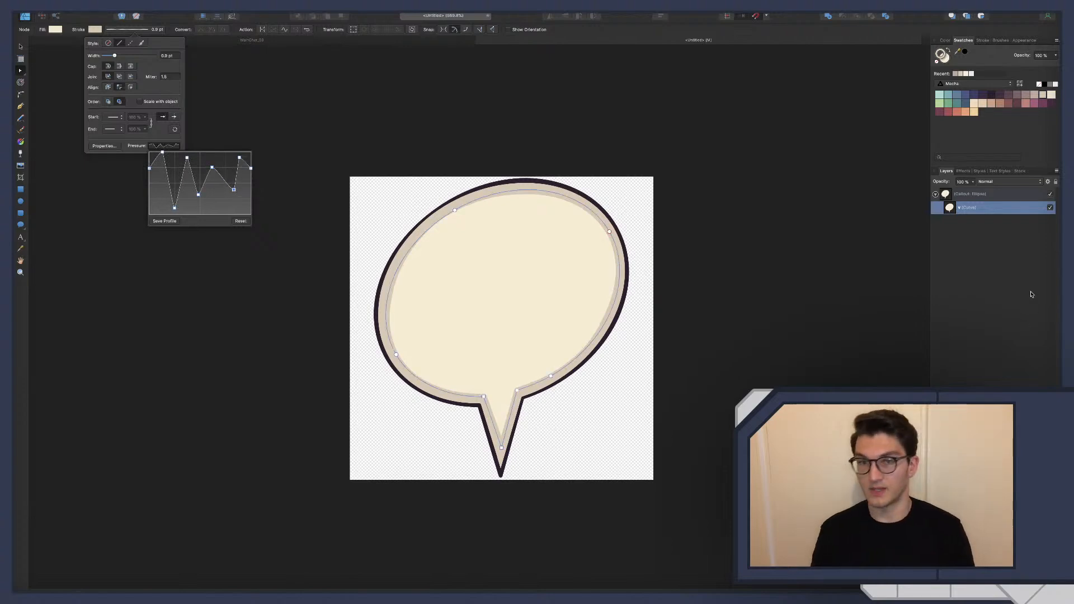
Nudge the inner bubble's left-side nodes slightly outward and add a node to reshape its upper-left edge.
drag(360, 179, 491, 397)
drag(456, 211, 454, 209)
click(397, 265)
drag(398, 266, 385, 285)
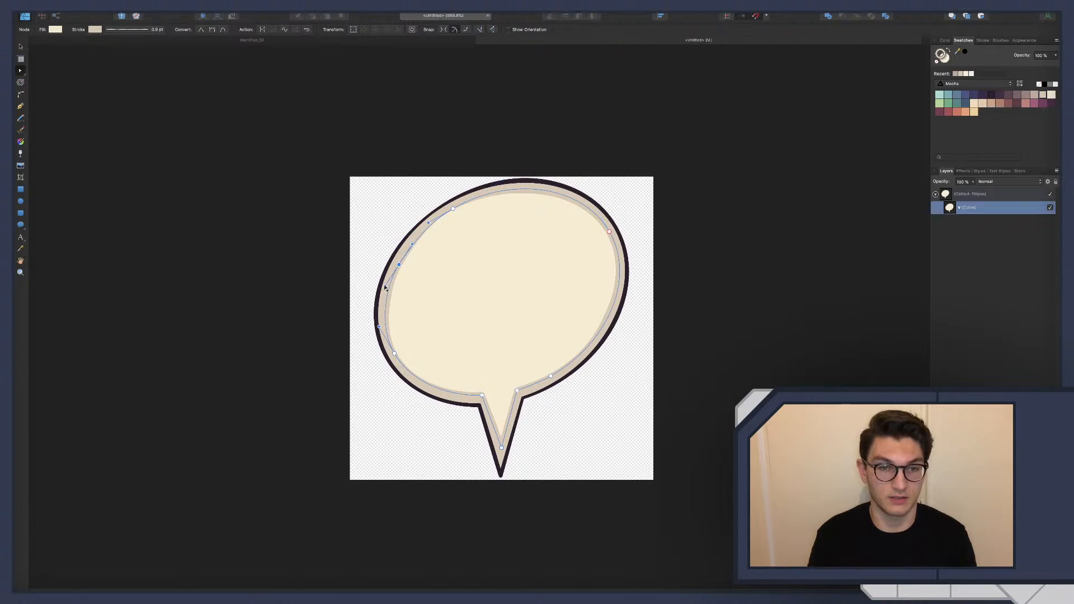
click(369, 230)
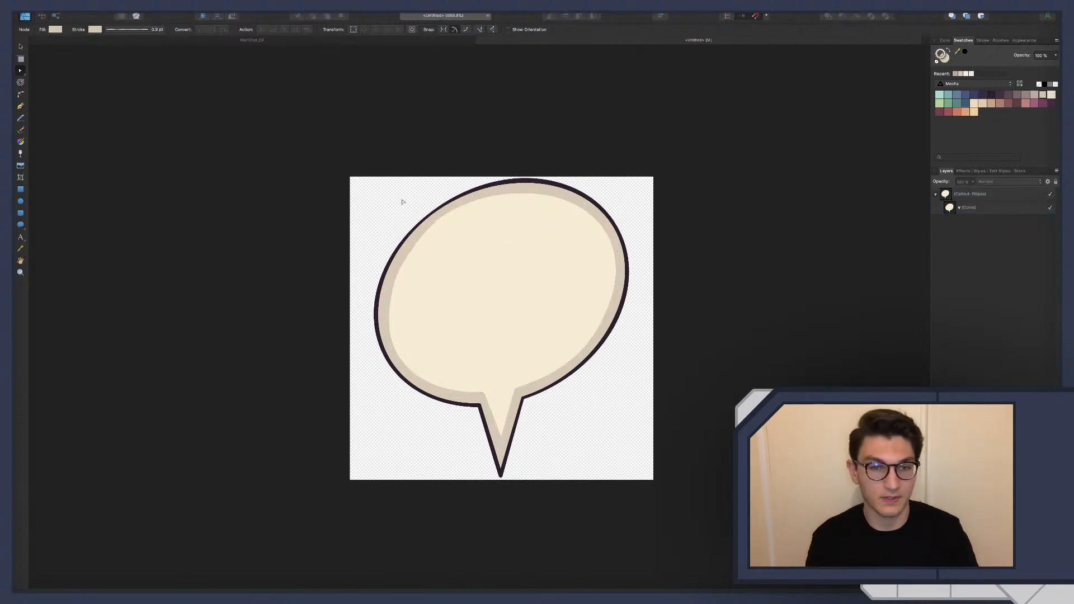
Round the tip of the inner bubble's tail with the Corner tool.
click(496, 403)
click(497, 428)
key(c)
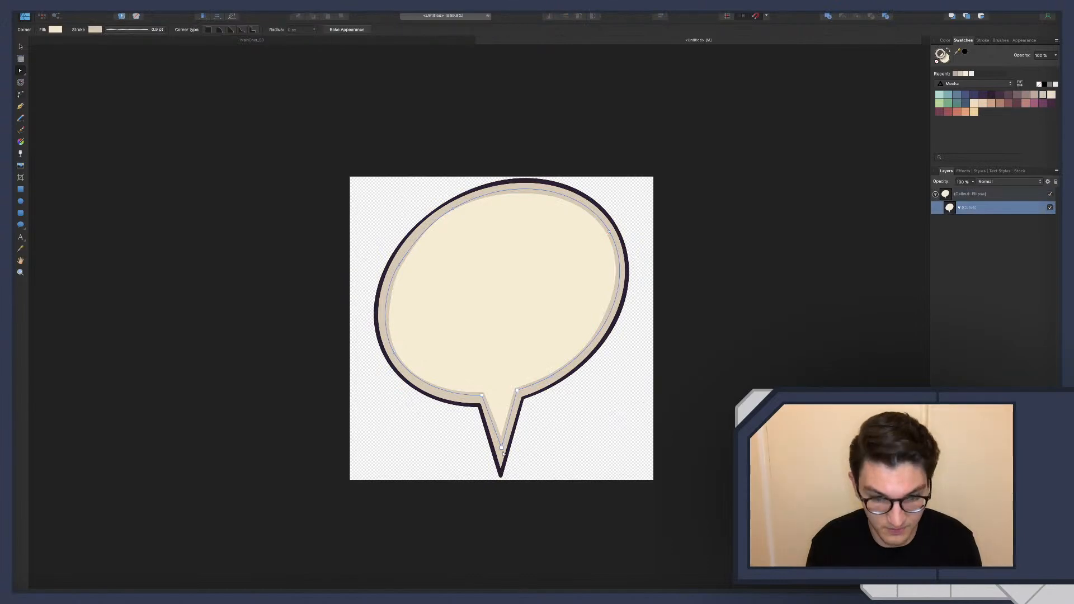
mouse_move(502, 449)
mouse_down()
mouse_move(508, 426)
mouse_move(508, 437)
mouse_up()
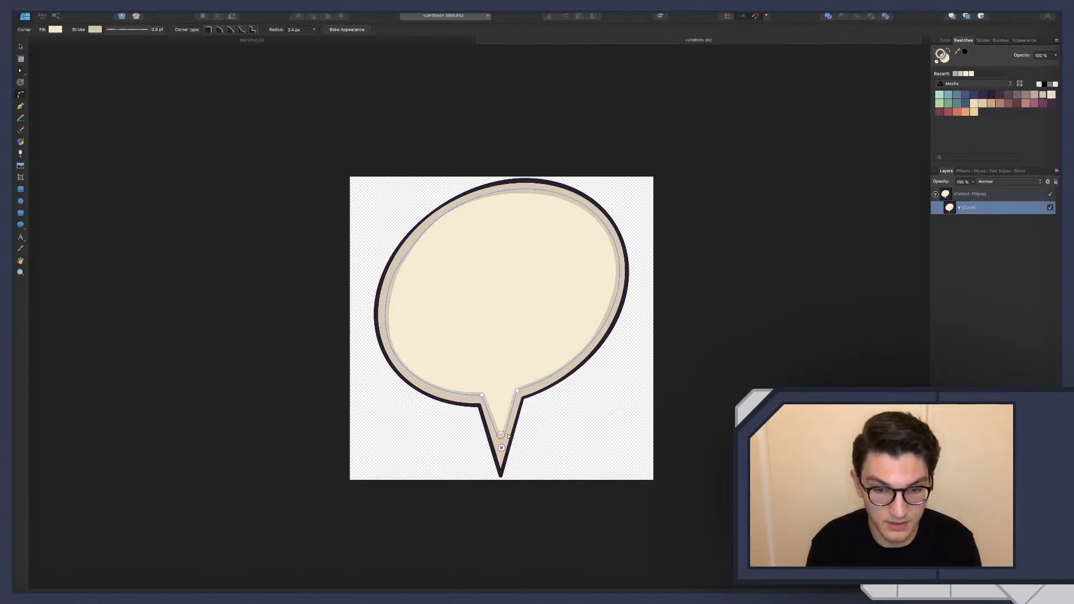
click(597, 435)
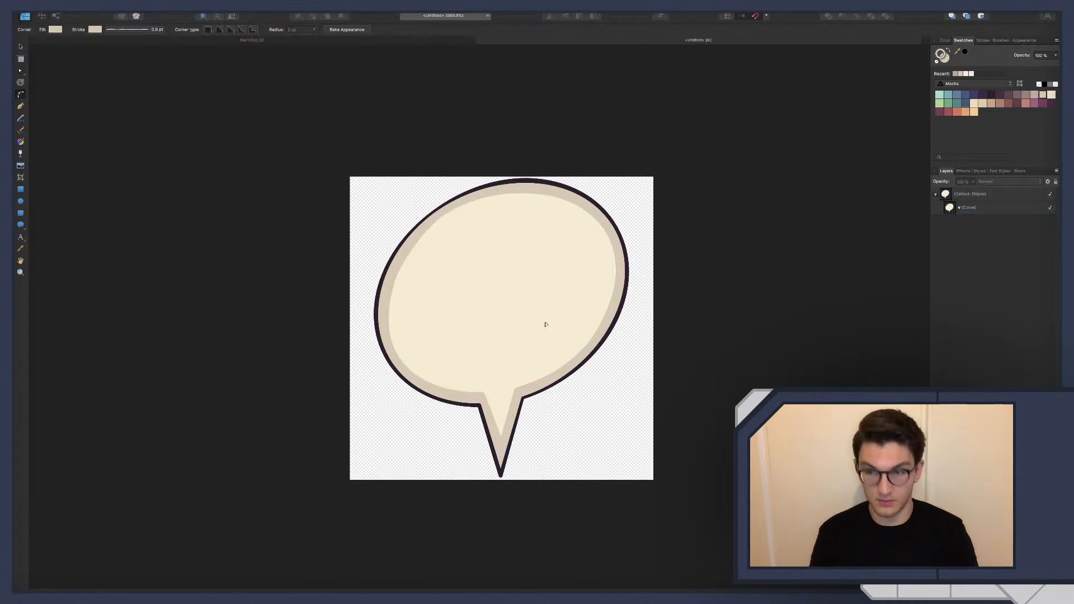
Add the artistic text "!" inside the speech bubble.
key(t)
click(501, 294)
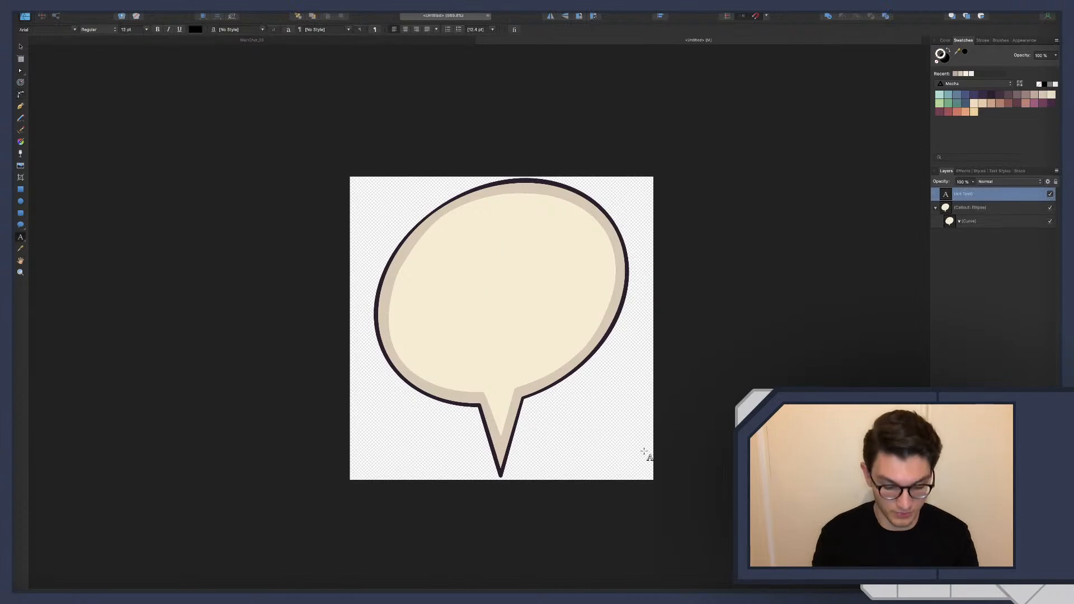
text(!)
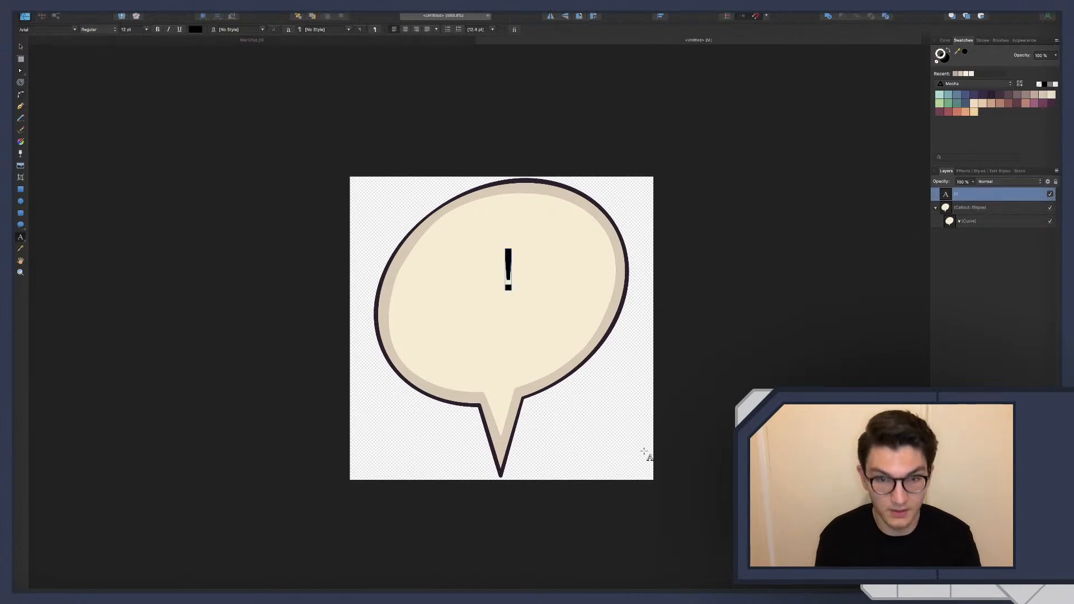
key(Escape)
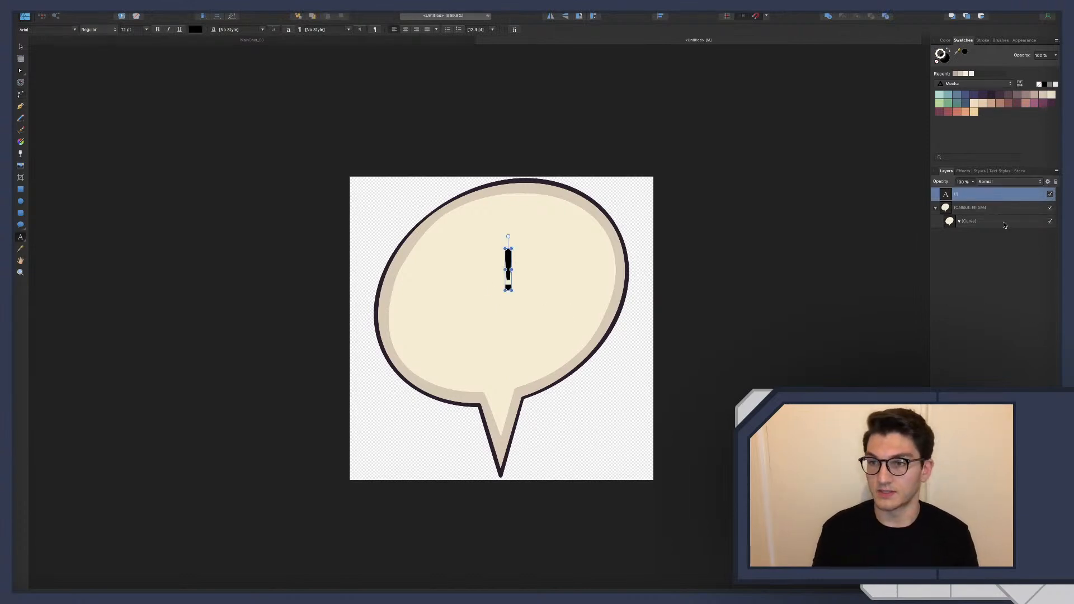
Center the exclamation mark horizontally on the speech bubble, leaving it in the bubble's upper part.
click(973, 247)
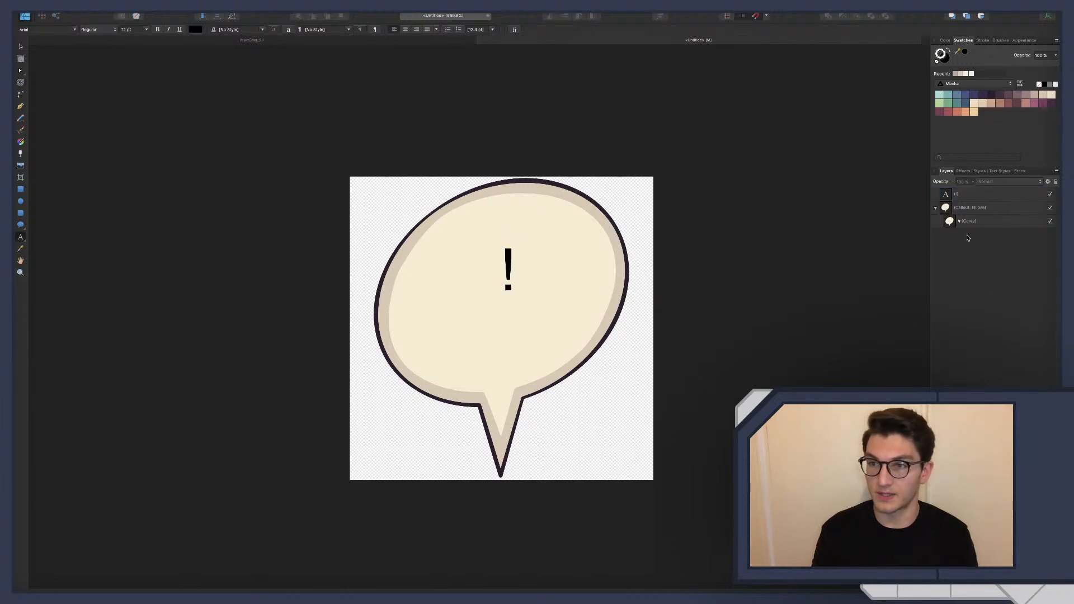
click(966, 196)
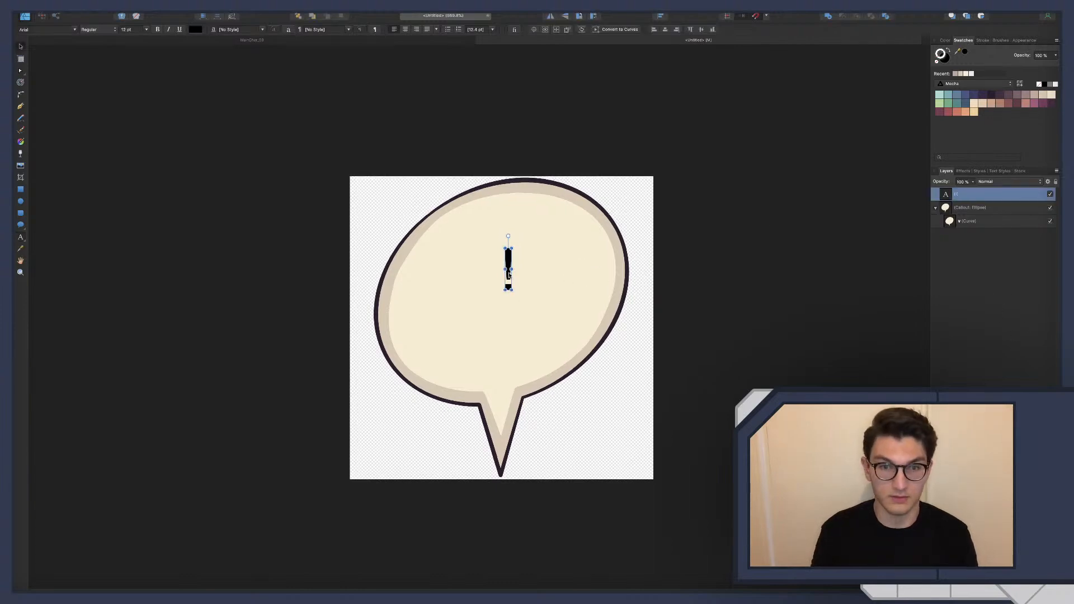
shift+click(971, 208)
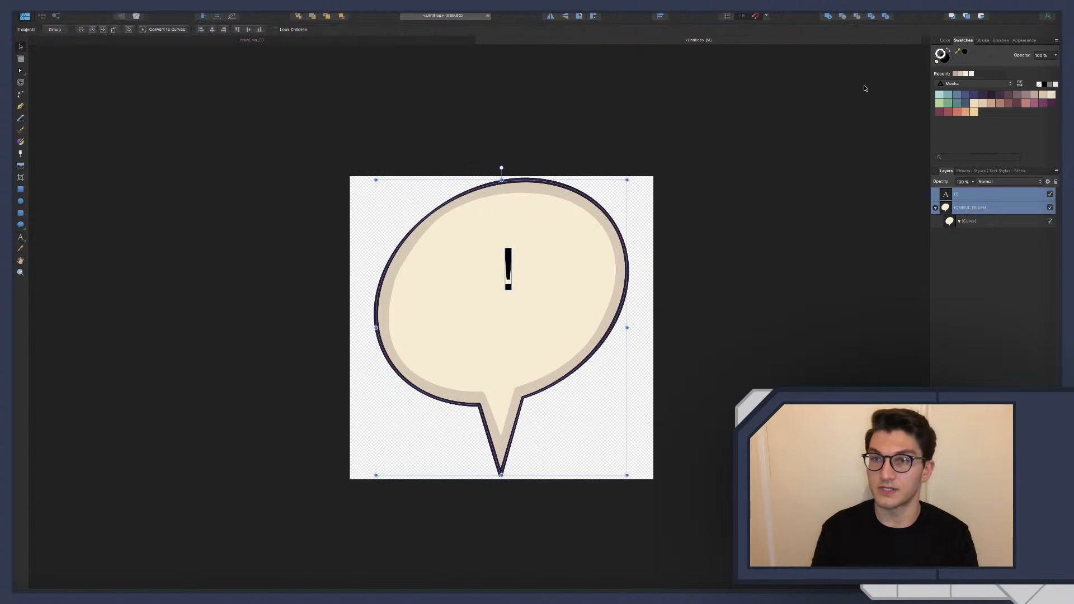
click(661, 17)
click(676, 40)
click(676, 85)
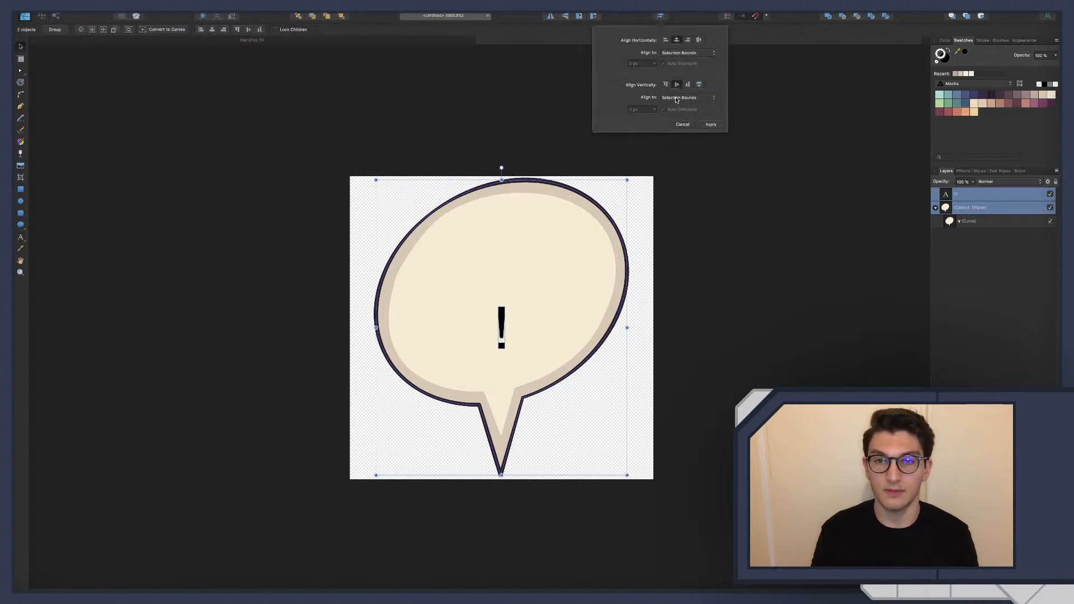
click(676, 84)
click(710, 125)
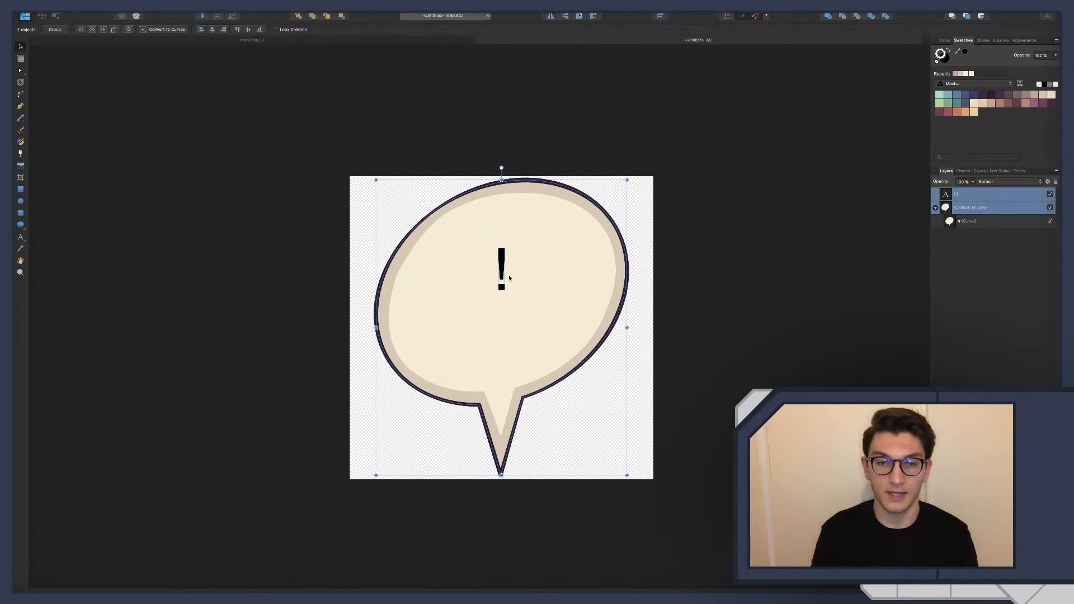
mouse_move(502, 267)
mouse_down()
mouse_move(502, 291)
mouse_move(502, 274)
mouse_up()
key(super+z)
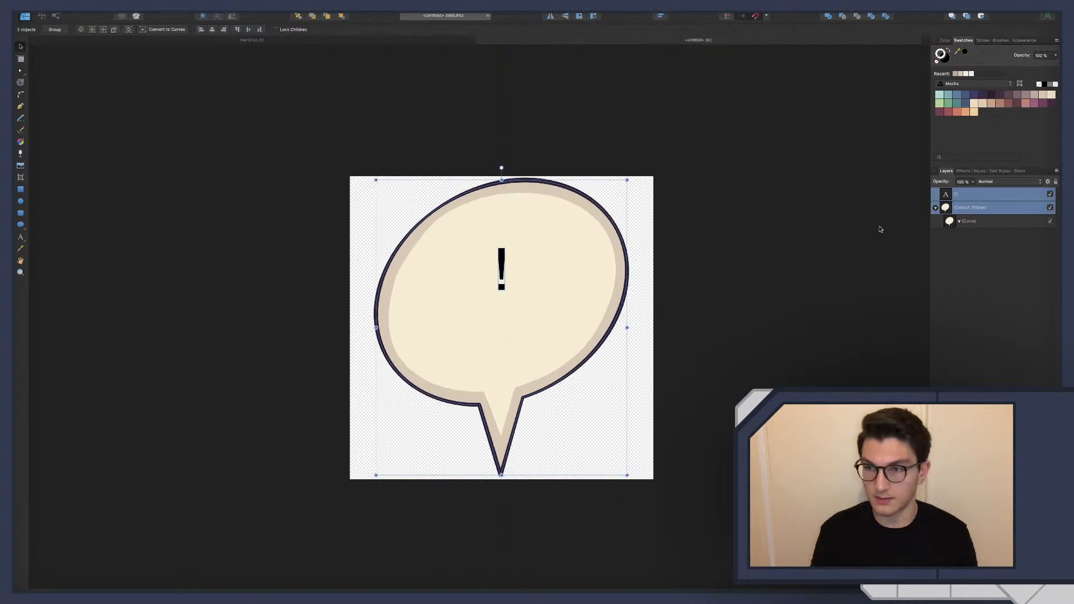
Recolor the exclamation mark with the muted red palette swatch and enlarge it to about 35 pt.
click(970, 193)
click(935, 207)
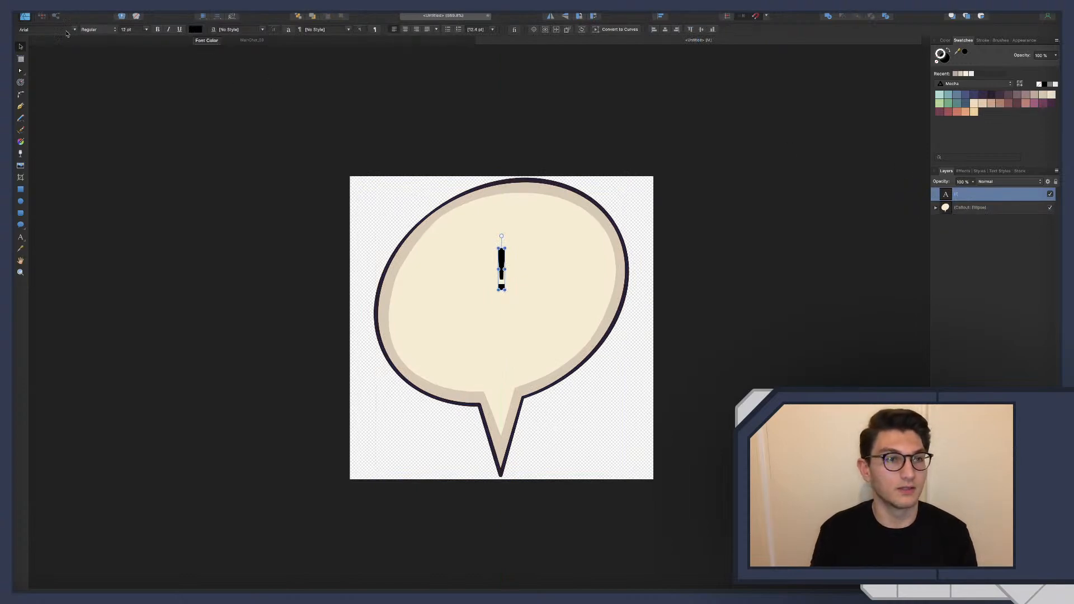
click(195, 30)
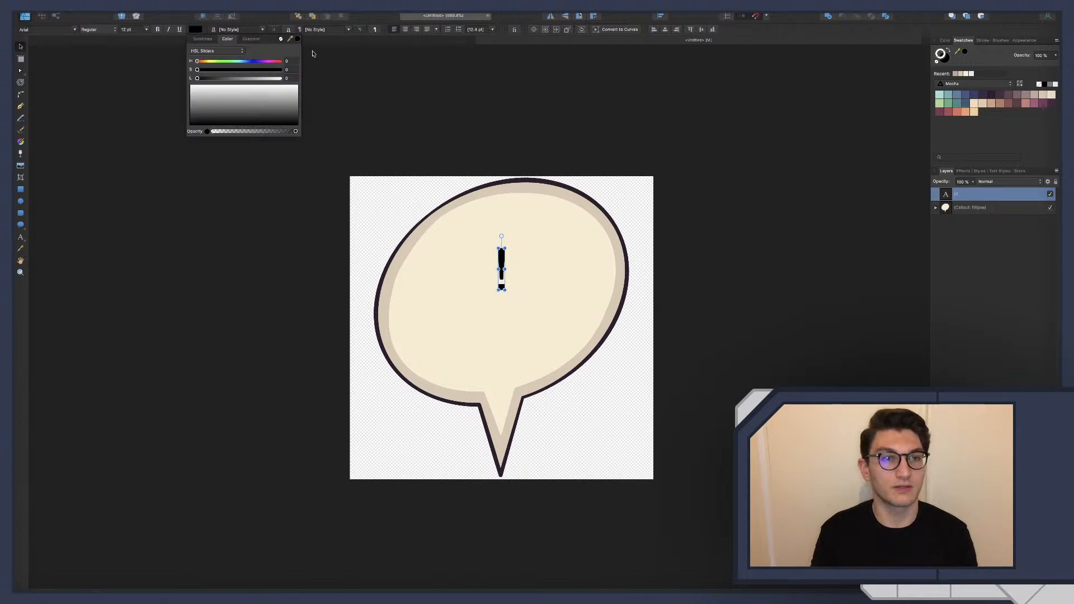
click(949, 58)
click(994, 96)
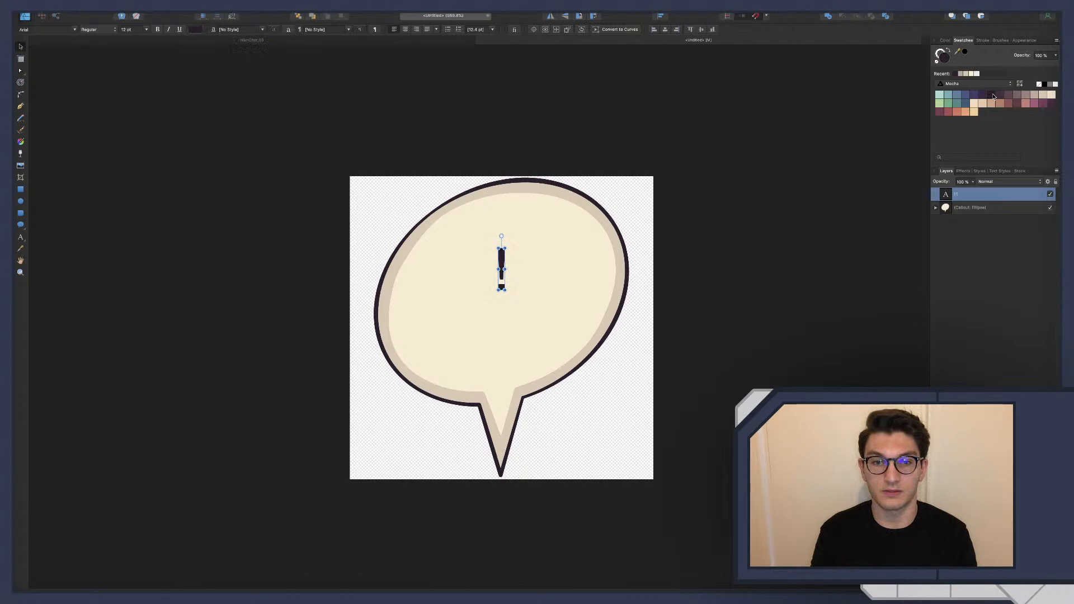
click(999, 95)
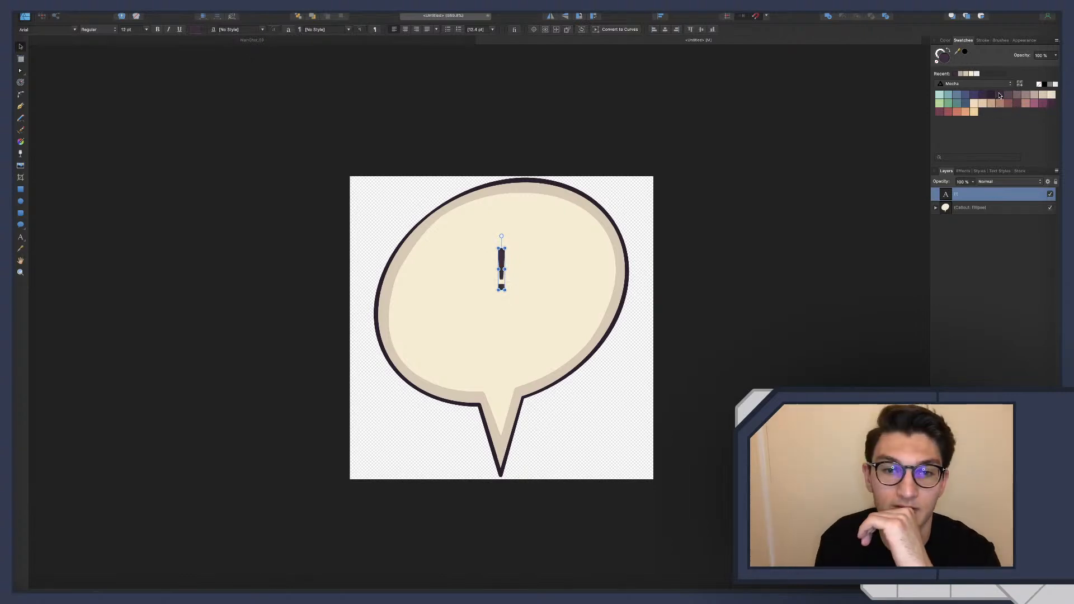
click(940, 111)
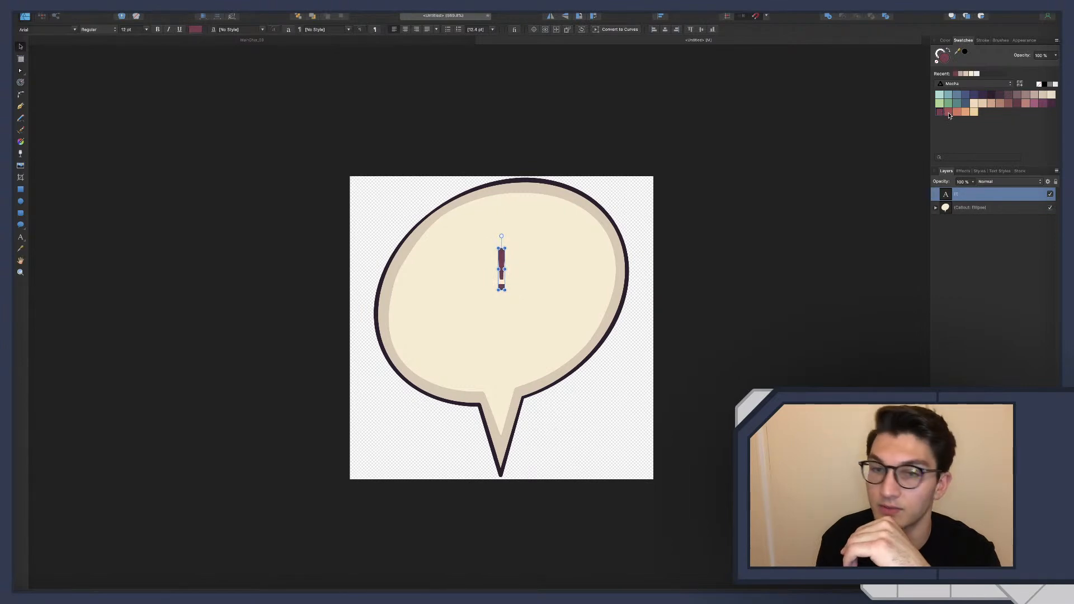
click(949, 112)
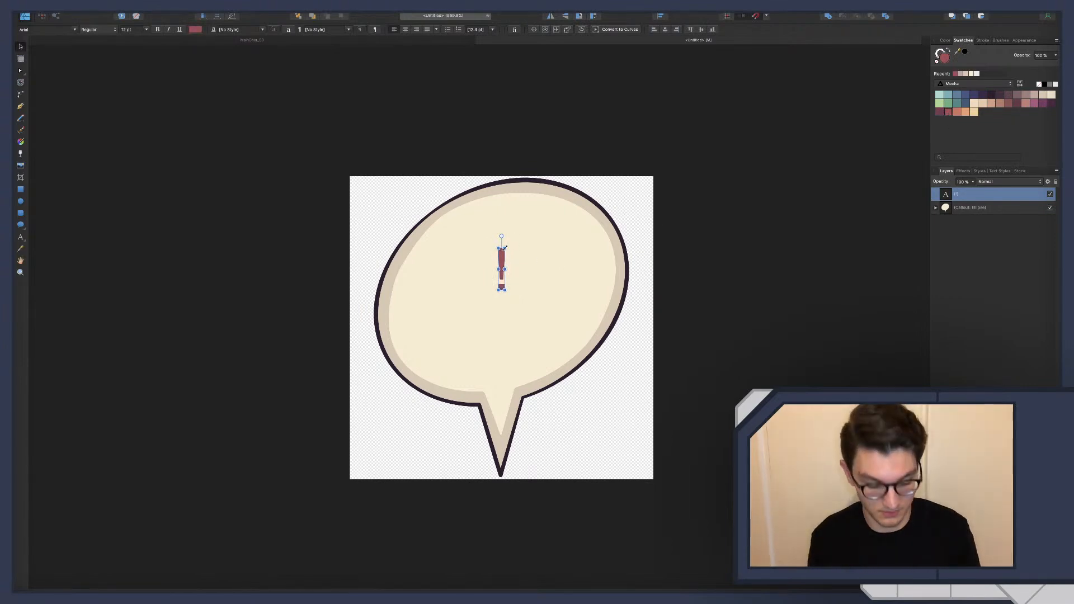
mouse_move(505, 247)
mouse_down()
mouse_move(566, 216)
mouse_move(508, 259)
mouse_up()
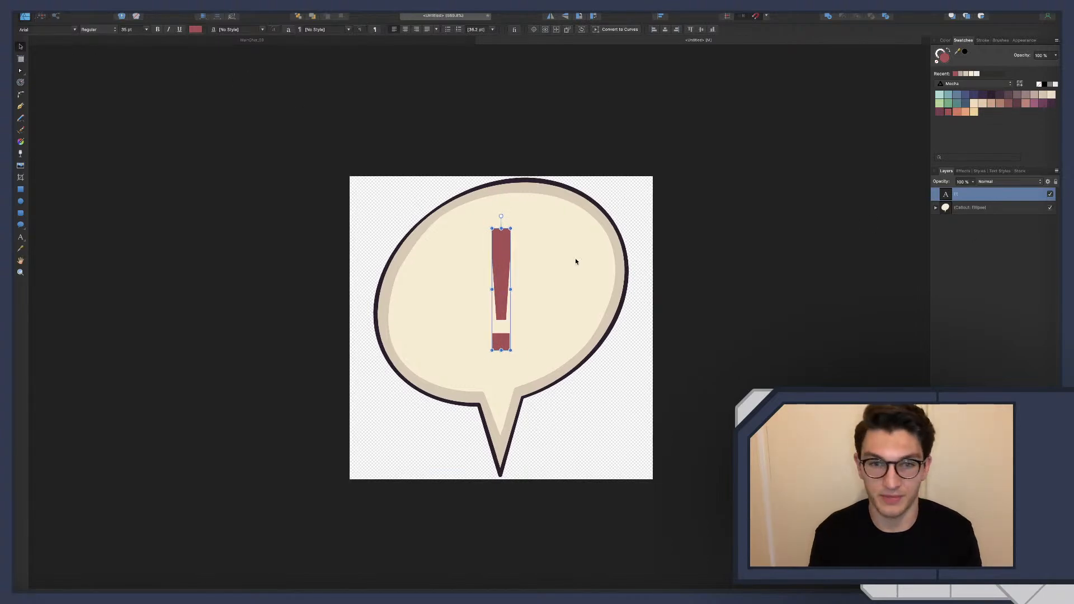
double_click(503, 270)
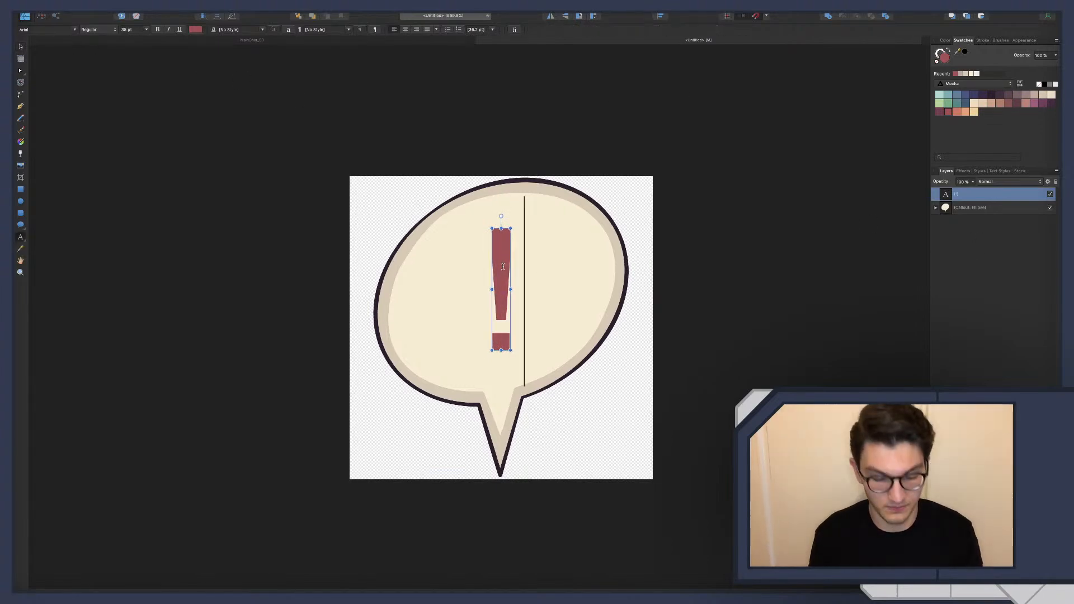
key(super+a)
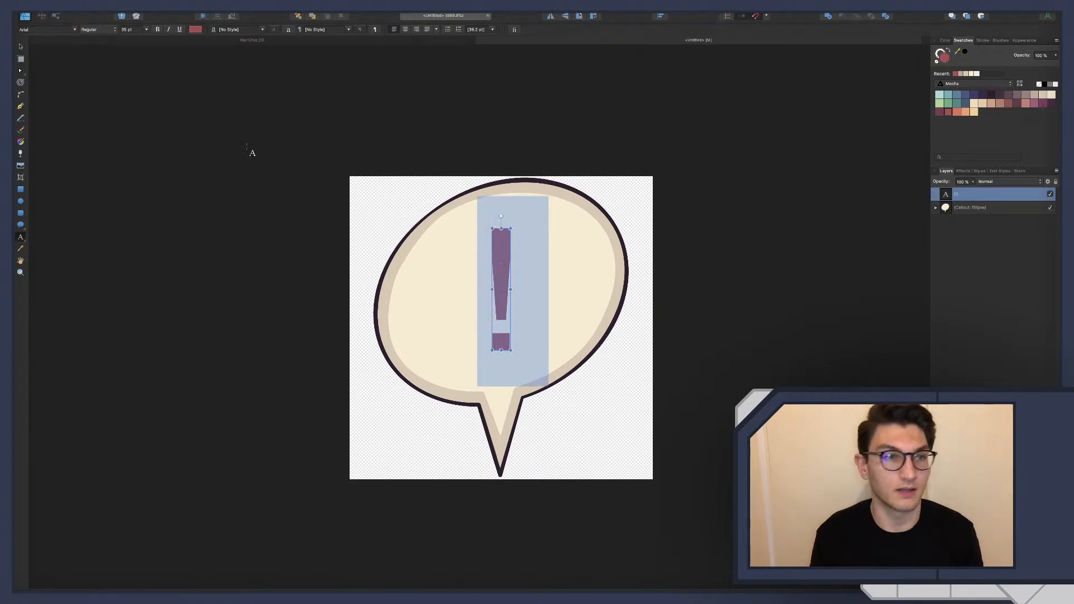
click(75, 30)
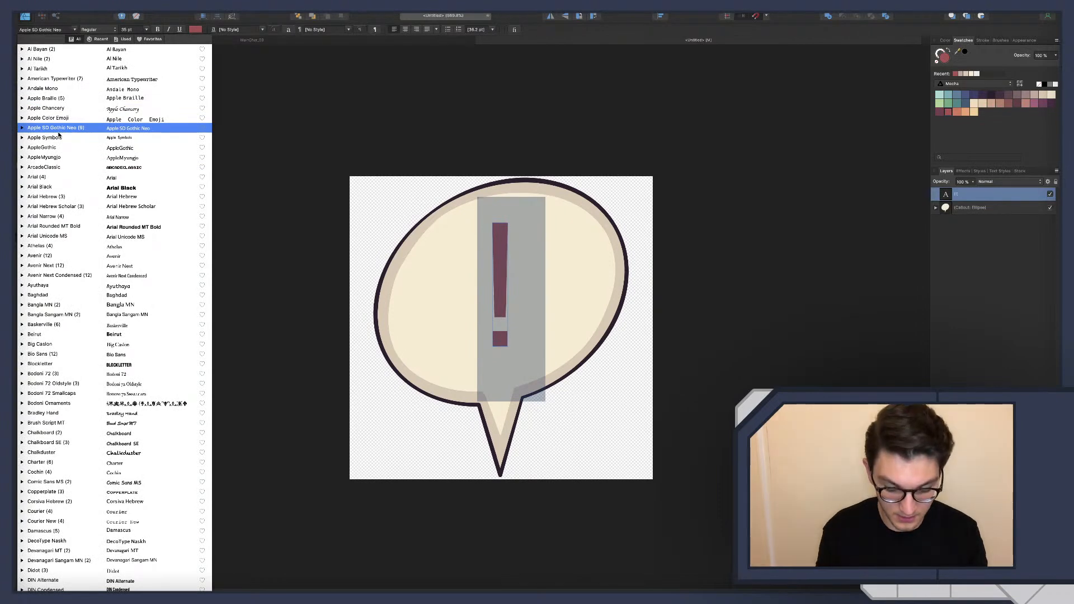
key(Escape)
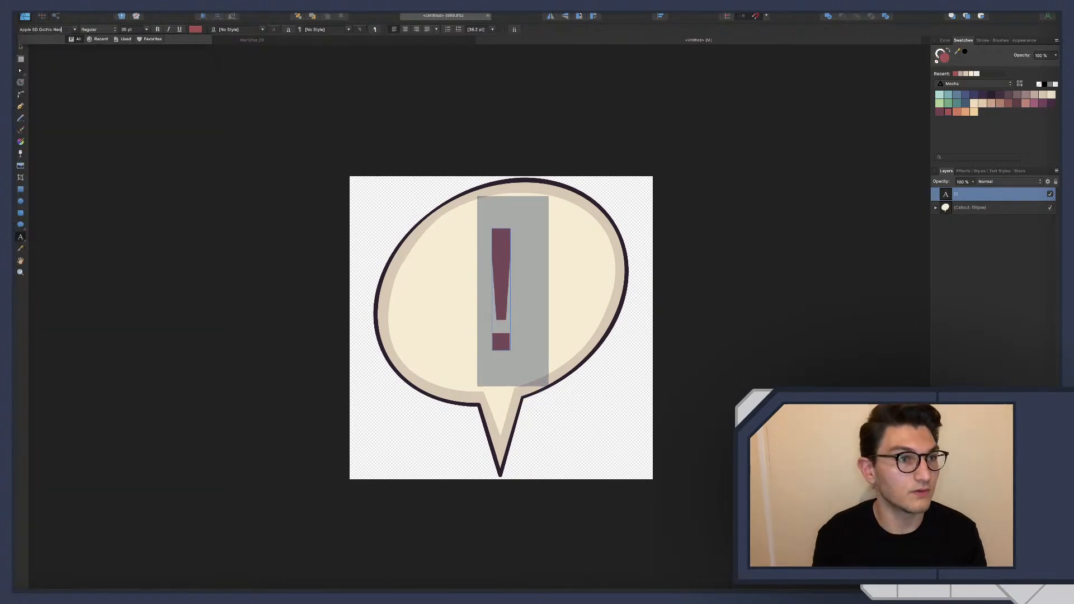
key(super+a)
text(bio)
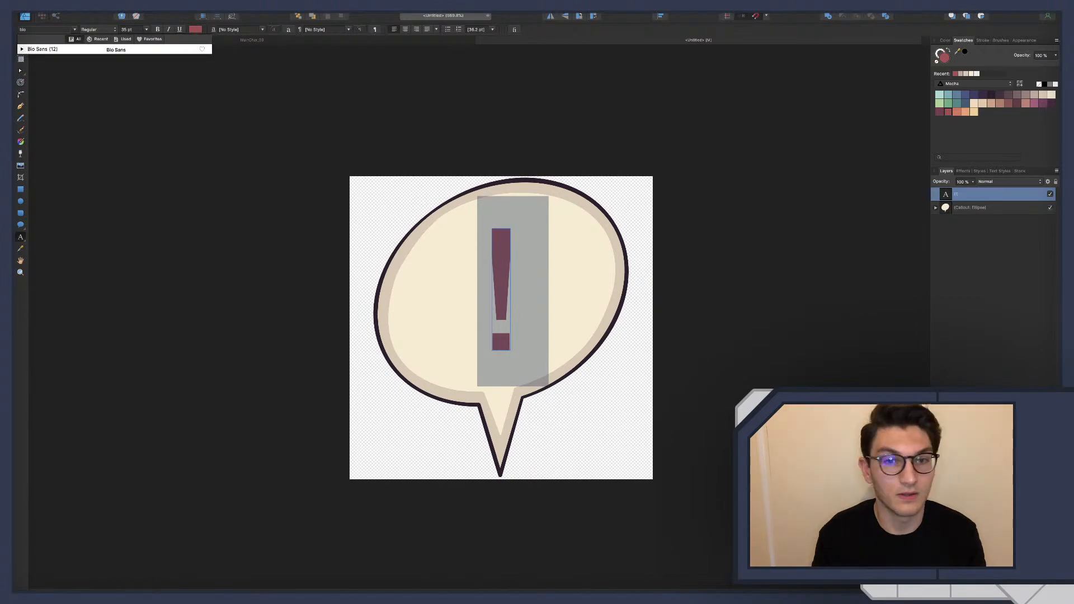
key(Down)
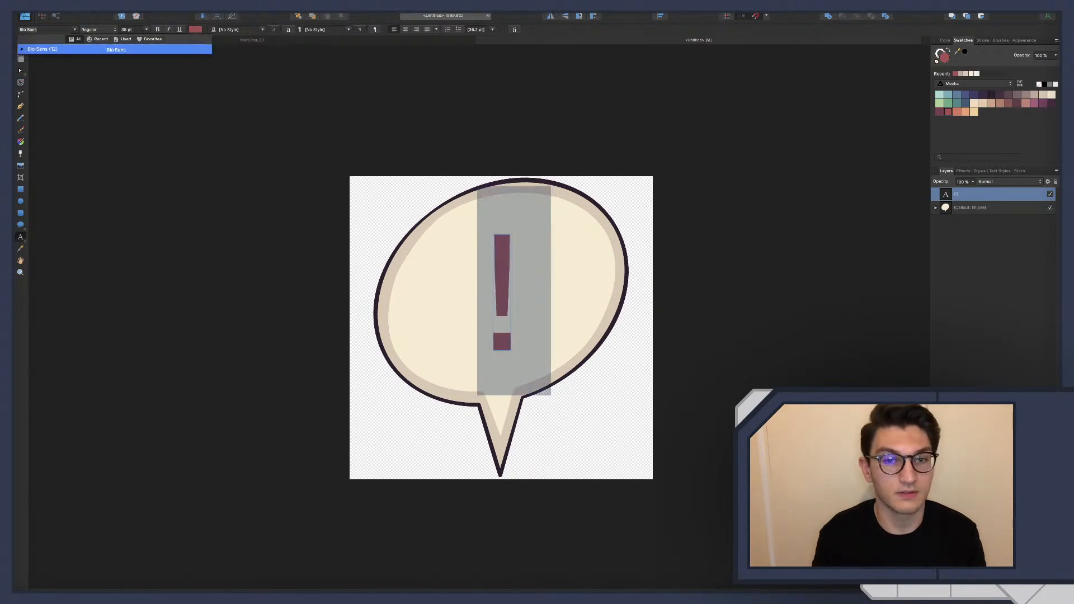
key(BackSpace)
text(d)
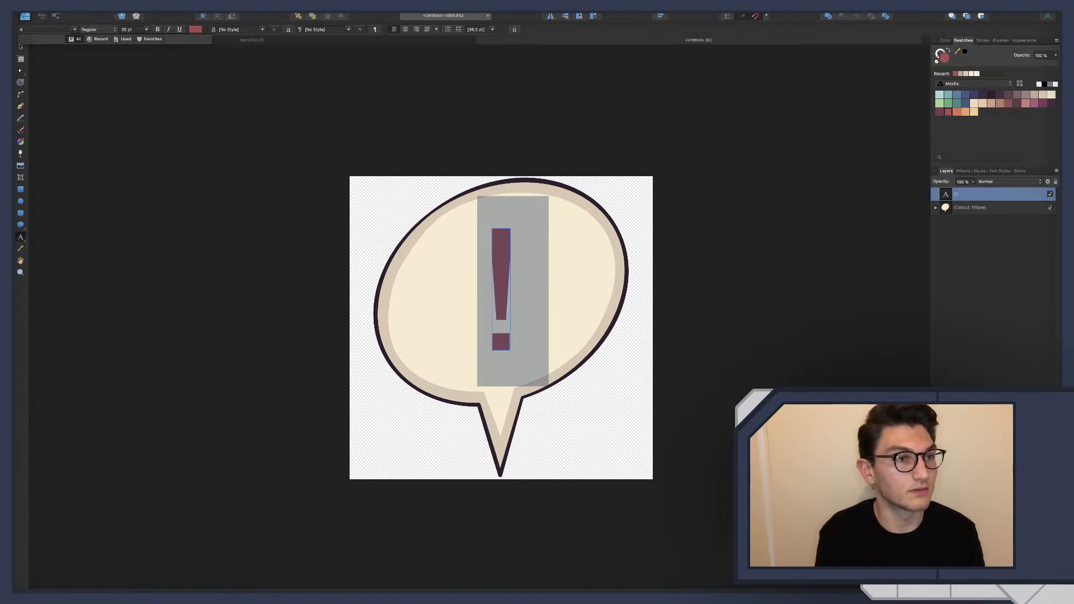
key(BackSpace)
key(BackSpace)
text(droid)
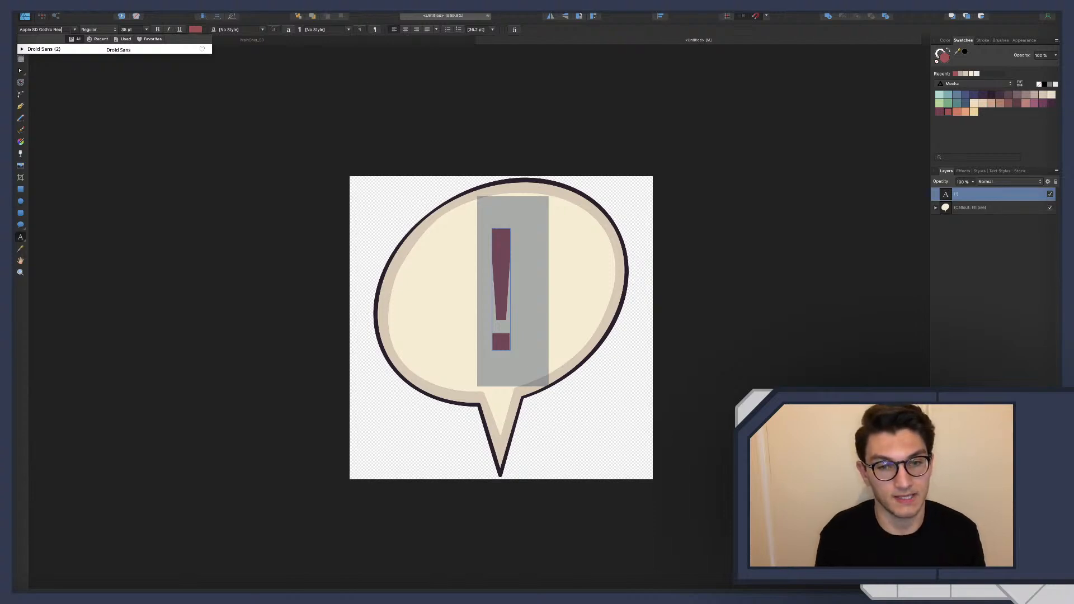
key(super+a)
text(arial)
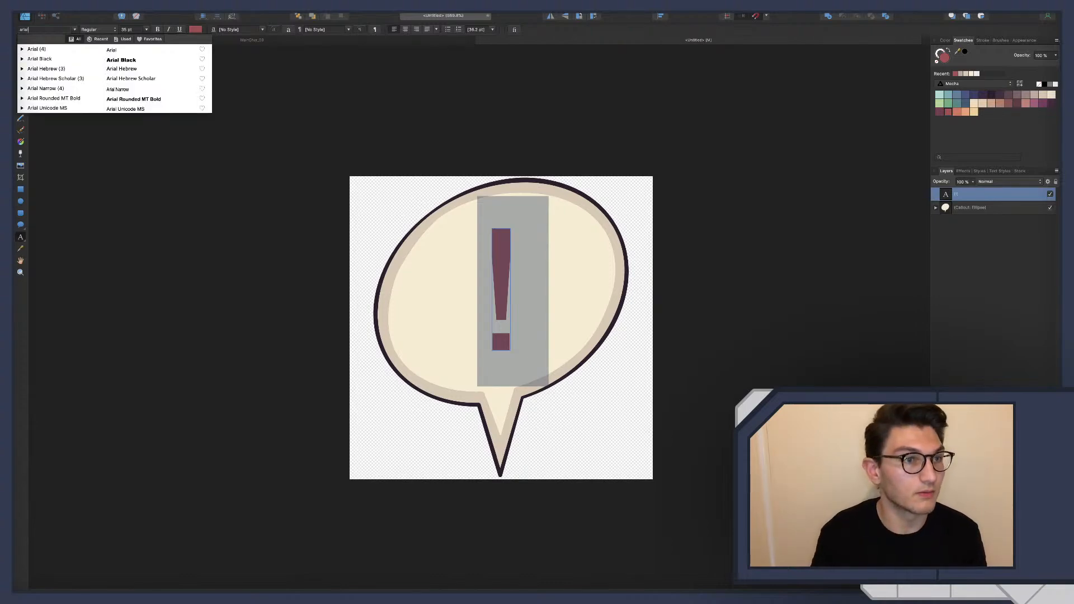
key(Down)
key(Down)
key(Down)
key(Down)
key(Down)
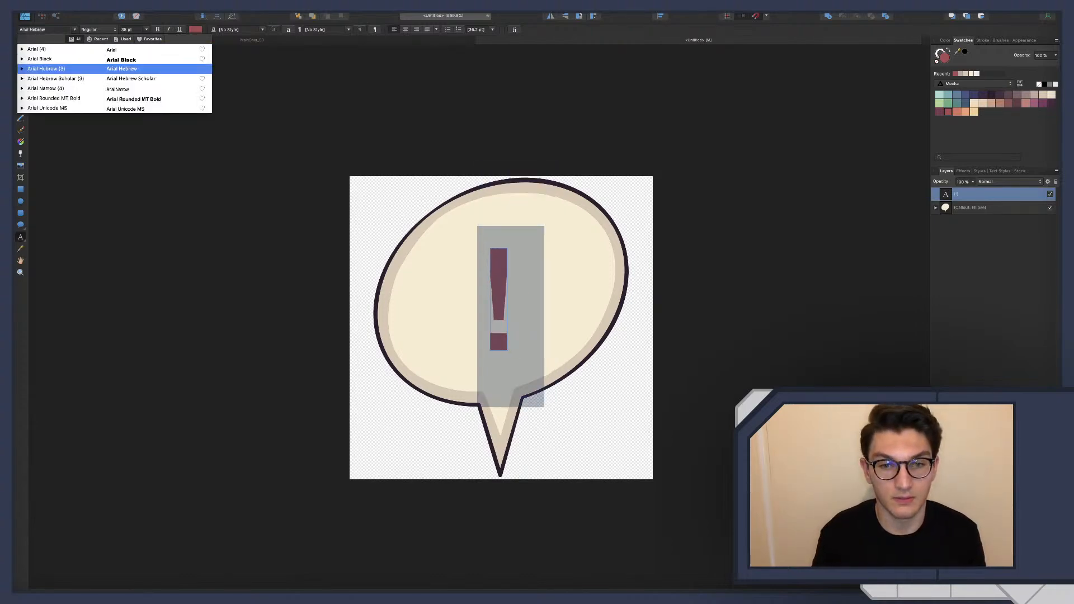
key(Down)
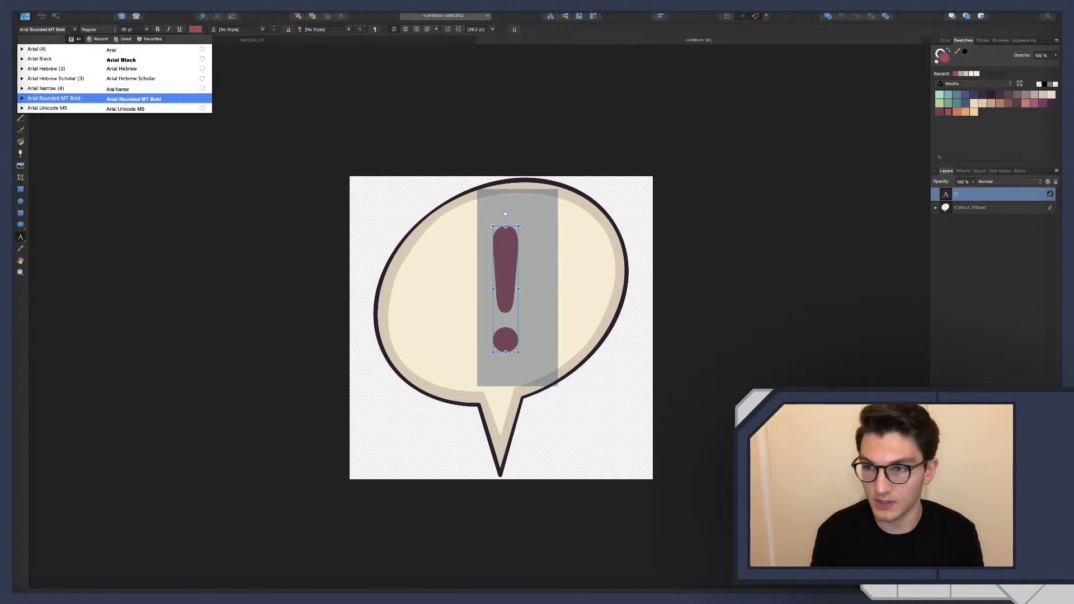
click(1030, 296)
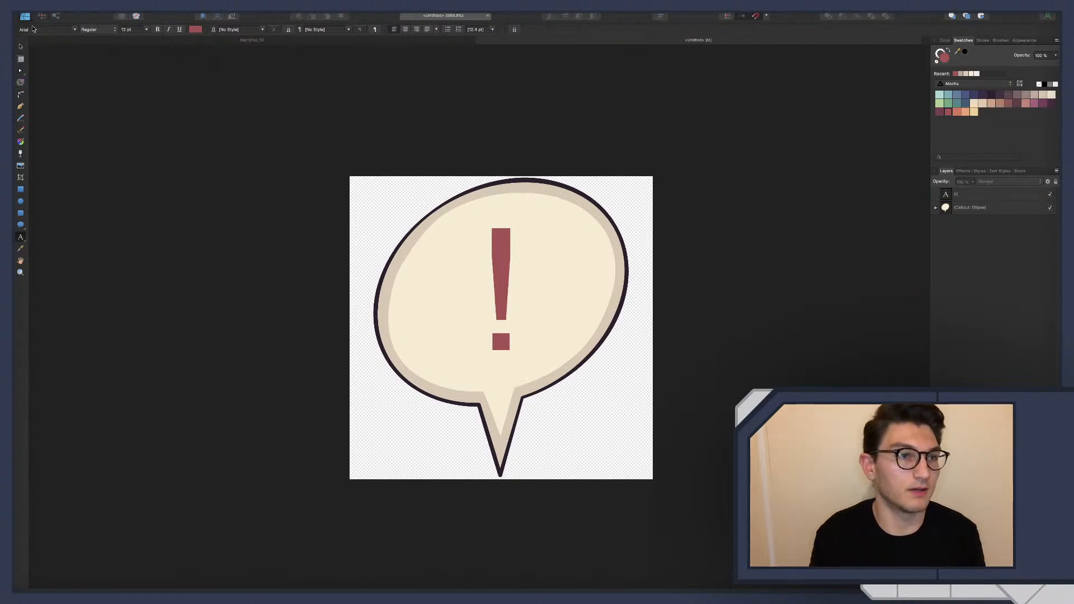
Change the exclamation mark's font to Arial Rounded MT Bold.
click(947, 198)
key(ctrl+alt+0)
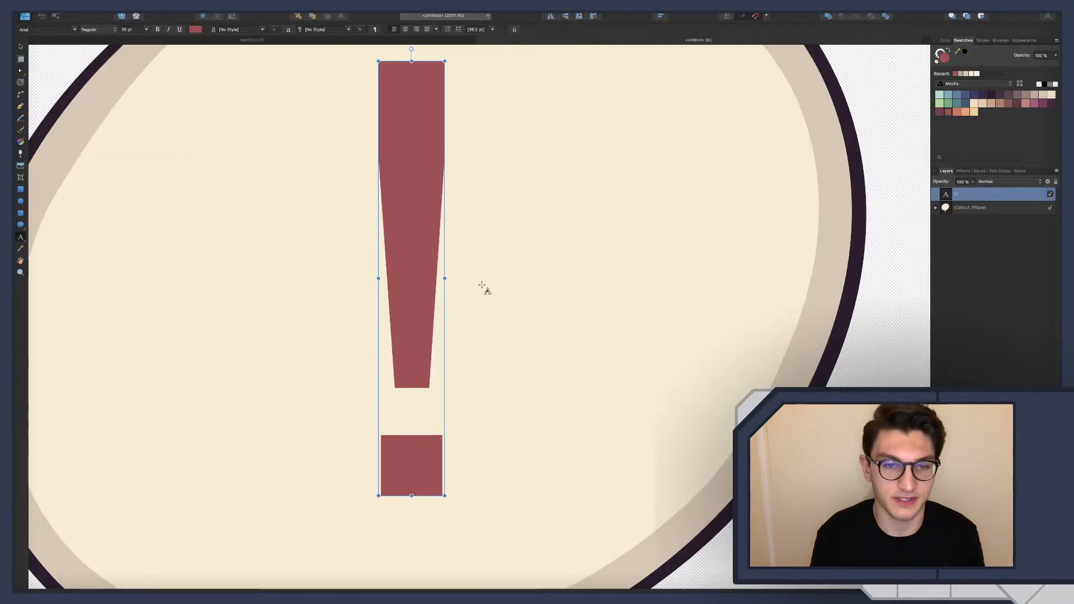
double_click(424, 280)
click(76, 30)
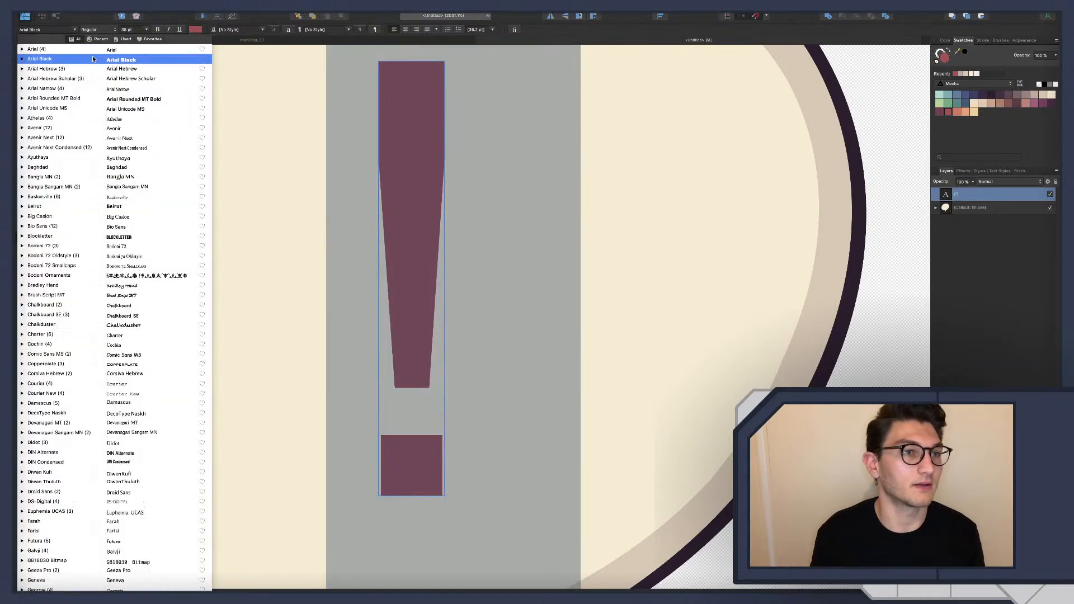
text(arial)
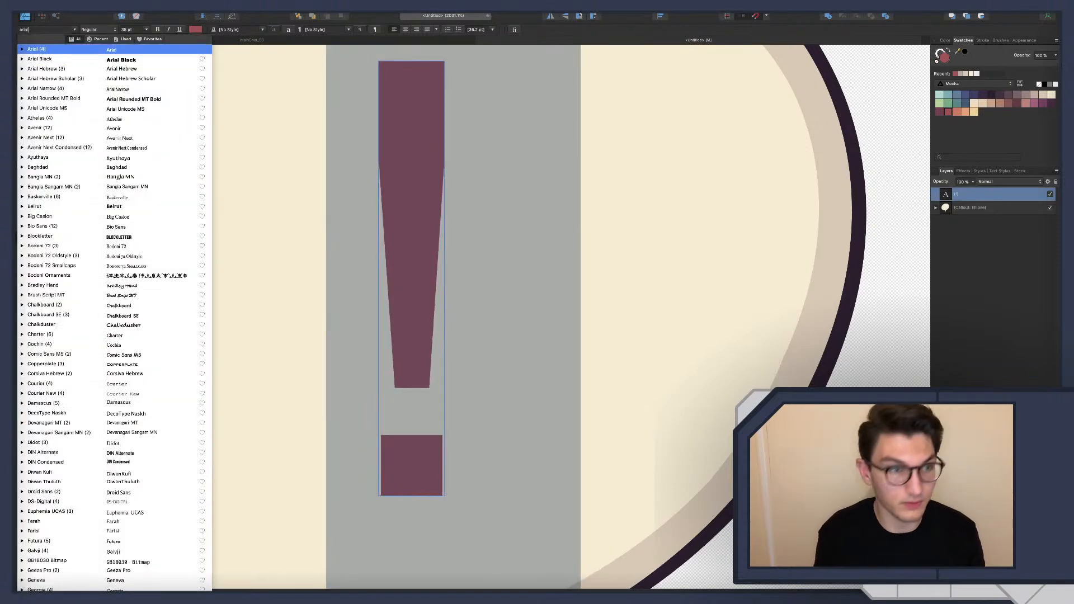
key(Down)
key(Down)
key(Down)
key(Down)
key(Down)
key(Down)
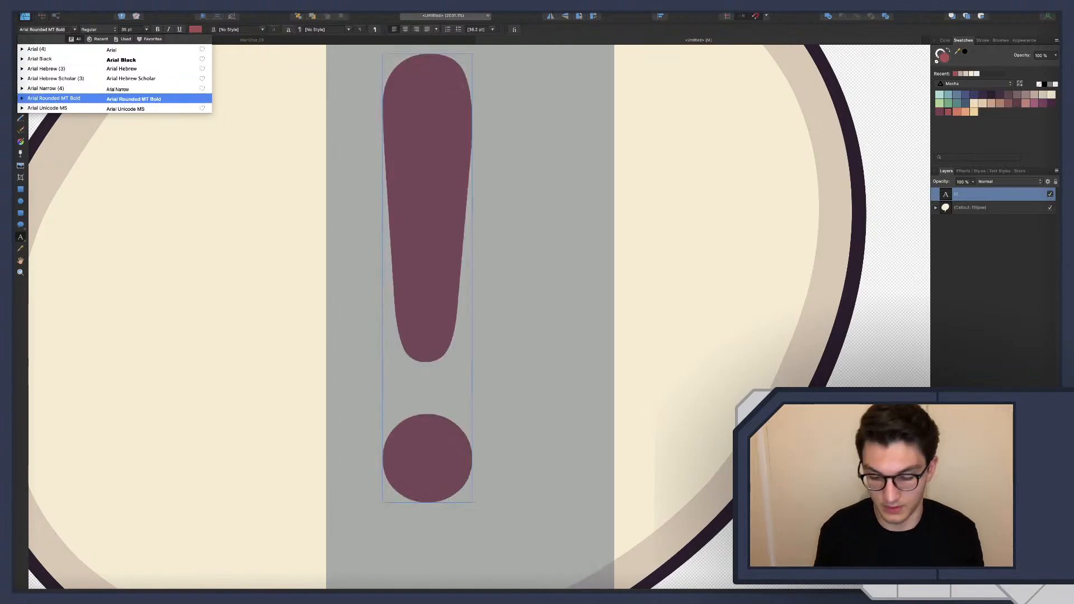
key(Return)
key(Escape)
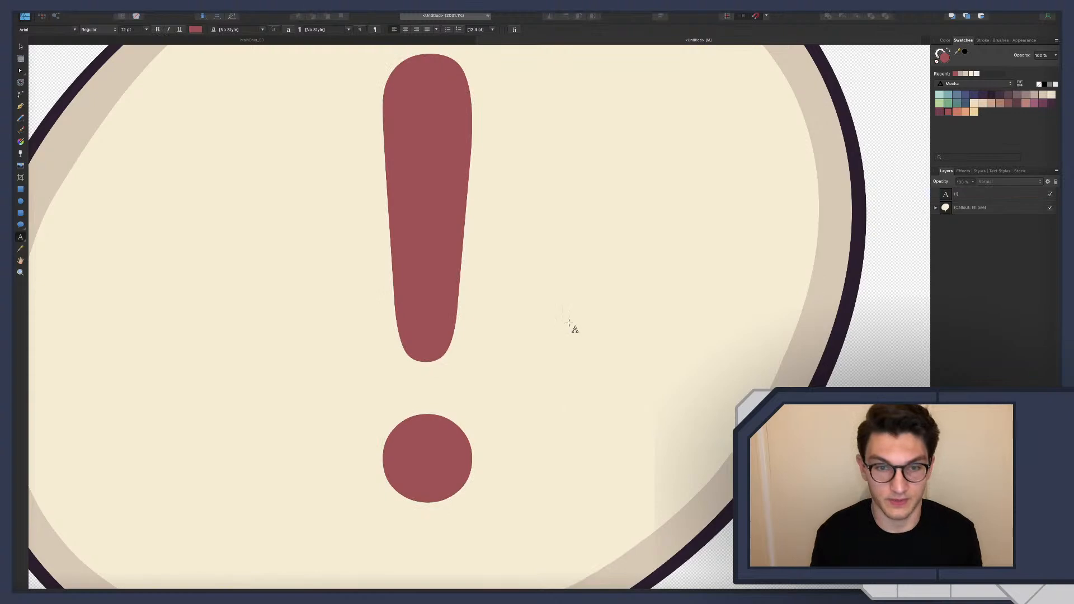
scroll(526, 312, down, 3)
scroll(521, 312, down, 3)
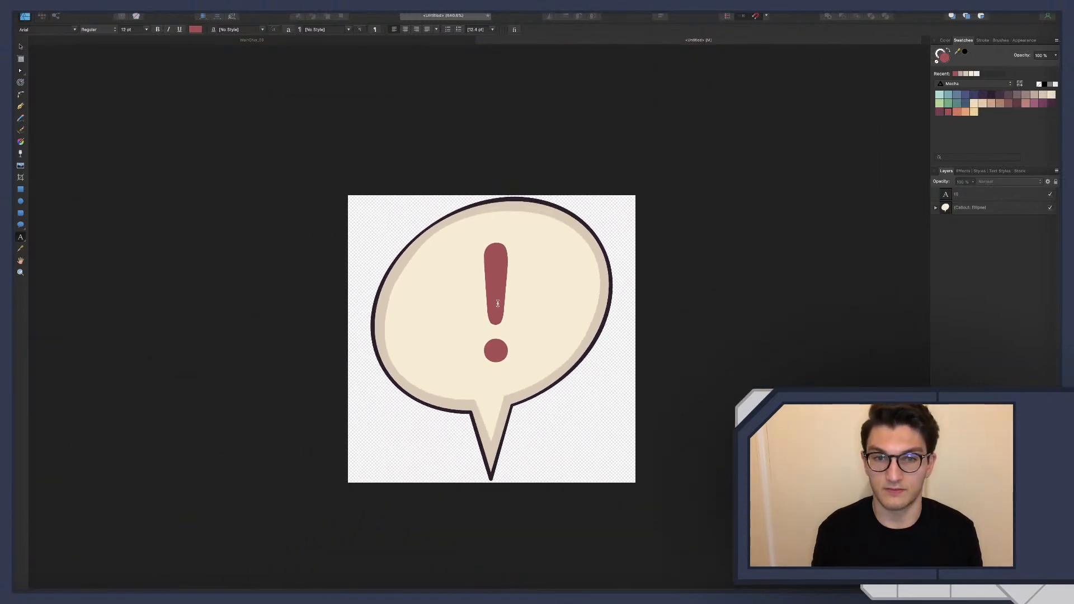
scroll(498, 305, up, 1)
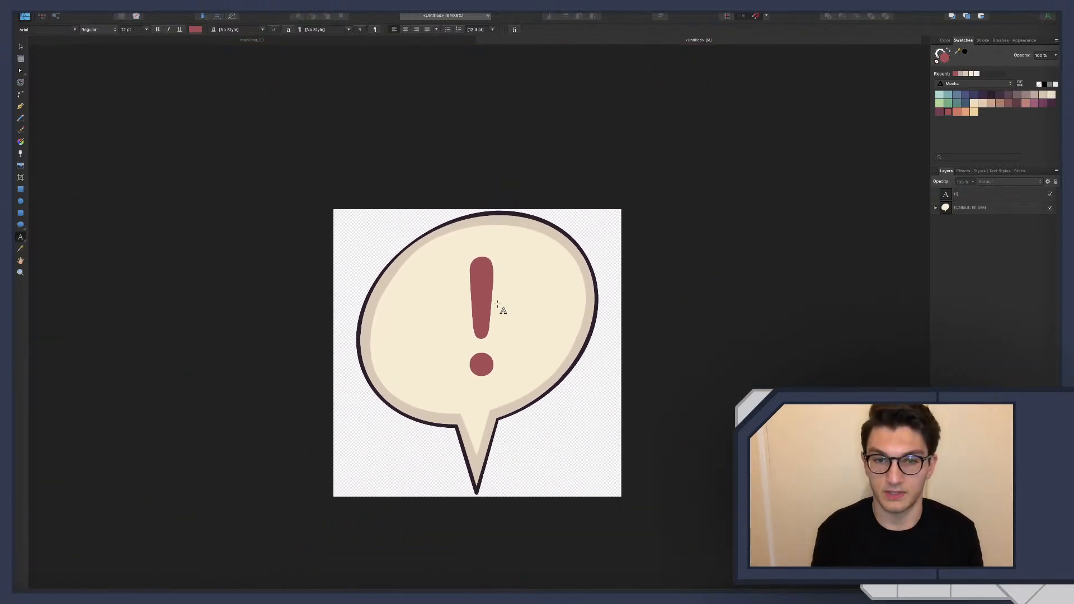
Give the exclamation mark a stroke in the dark maroon palette swatch.
click(976, 195)
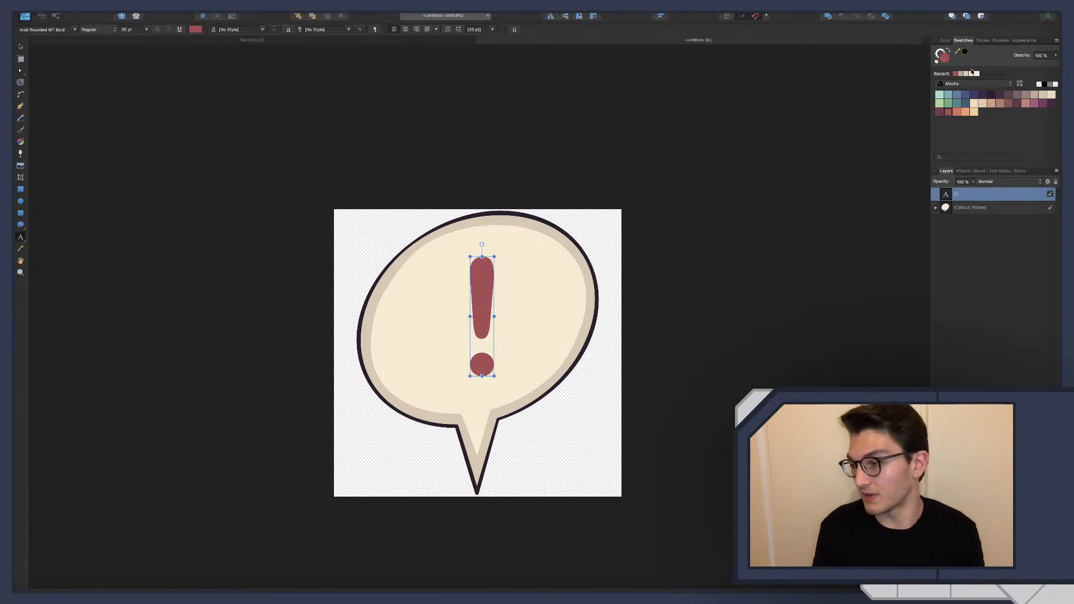
click(940, 52)
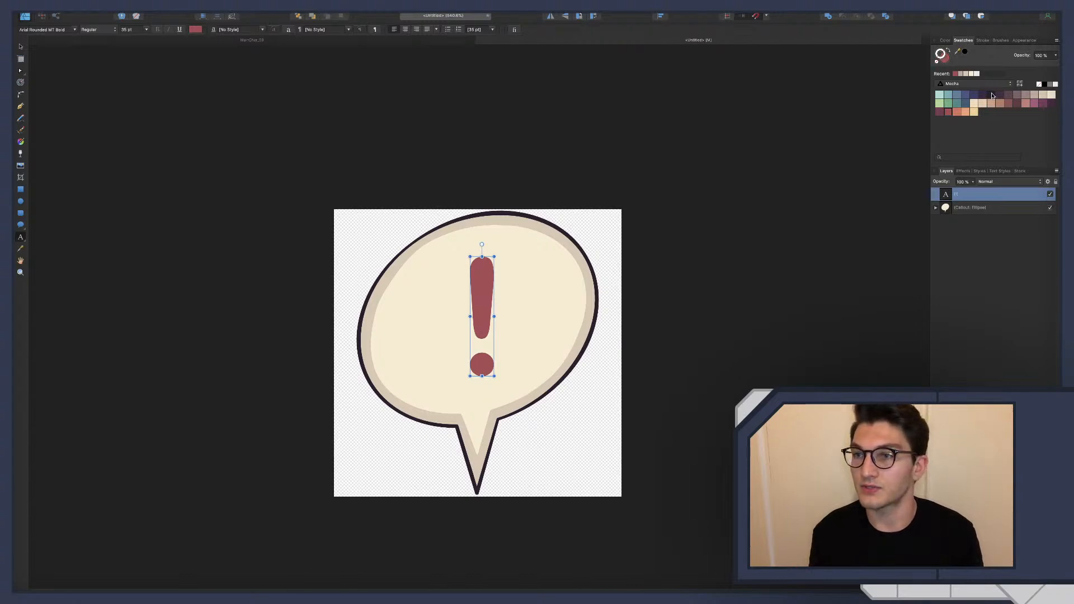
click(943, 114)
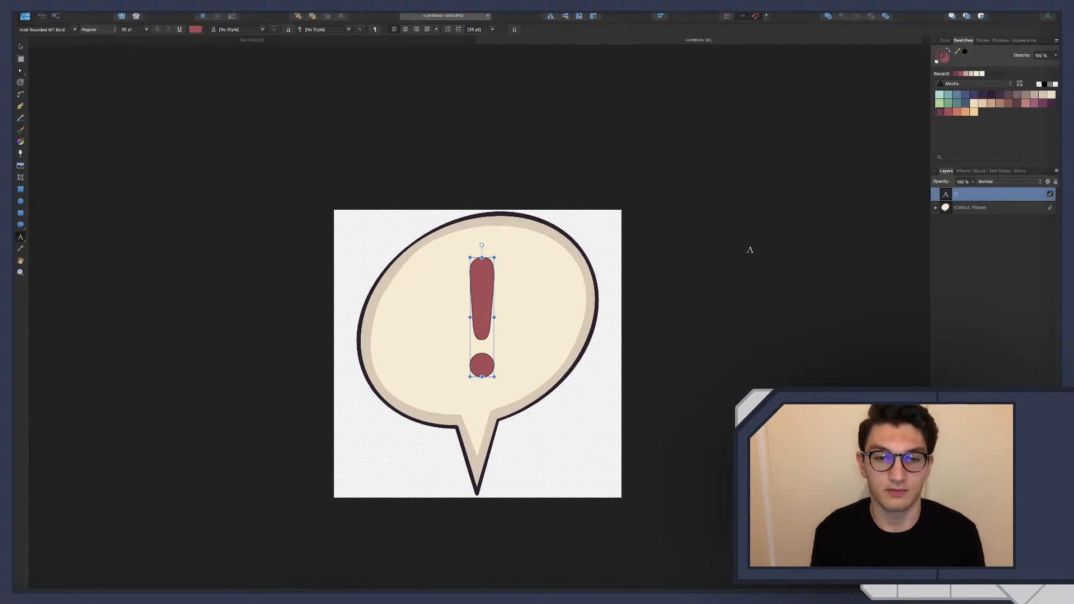
Duplicate the exclamation mark text, hide the upper copy and convert the lower copy to curves with the Add operation.
click(943, 56)
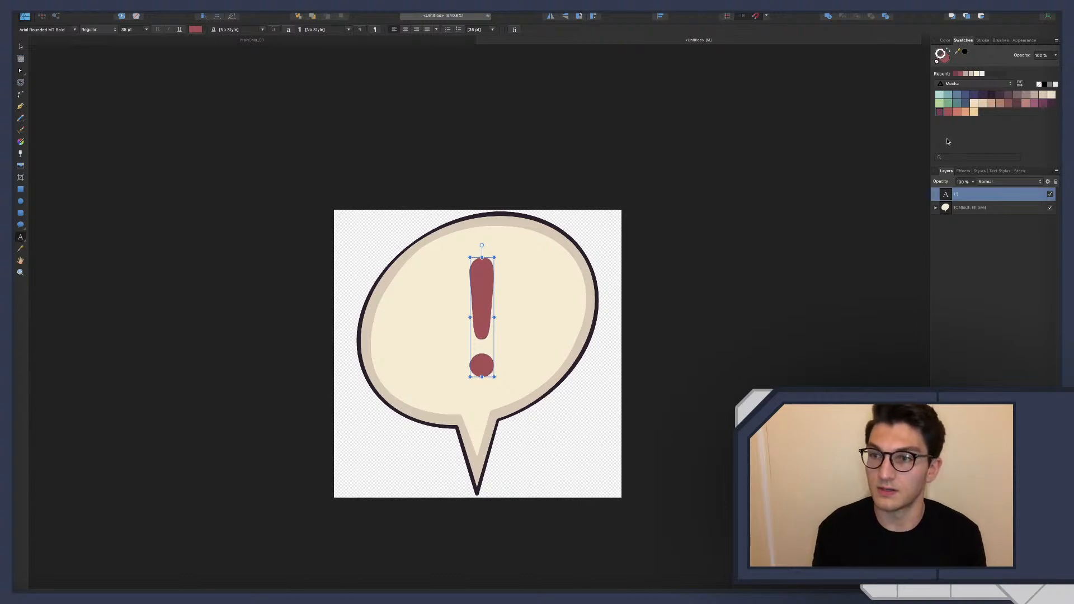
key(super+j)
click(1050, 194)
click(1026, 205)
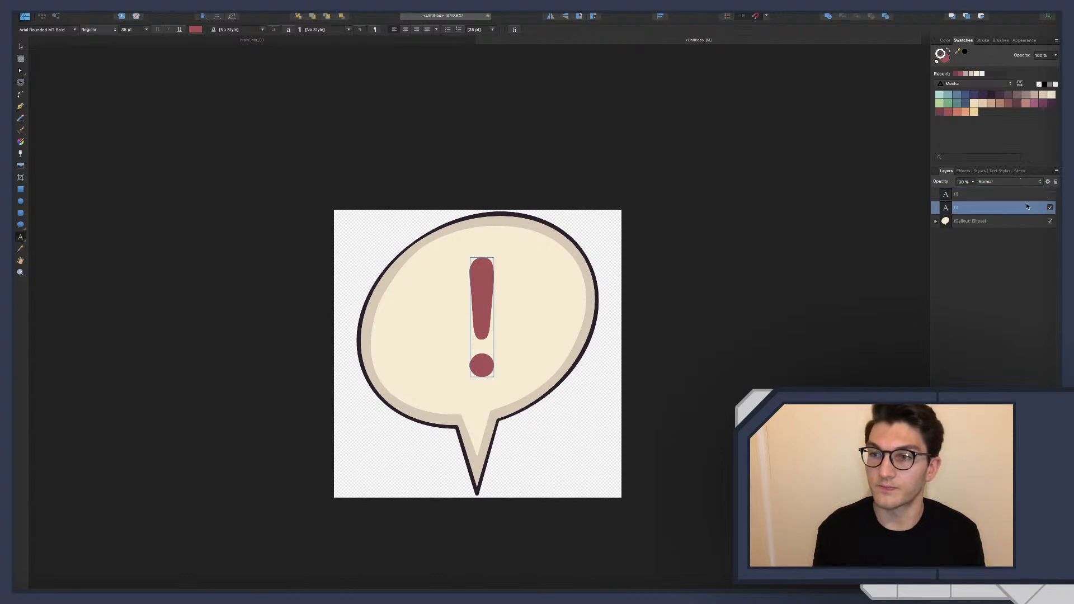
click(828, 16)
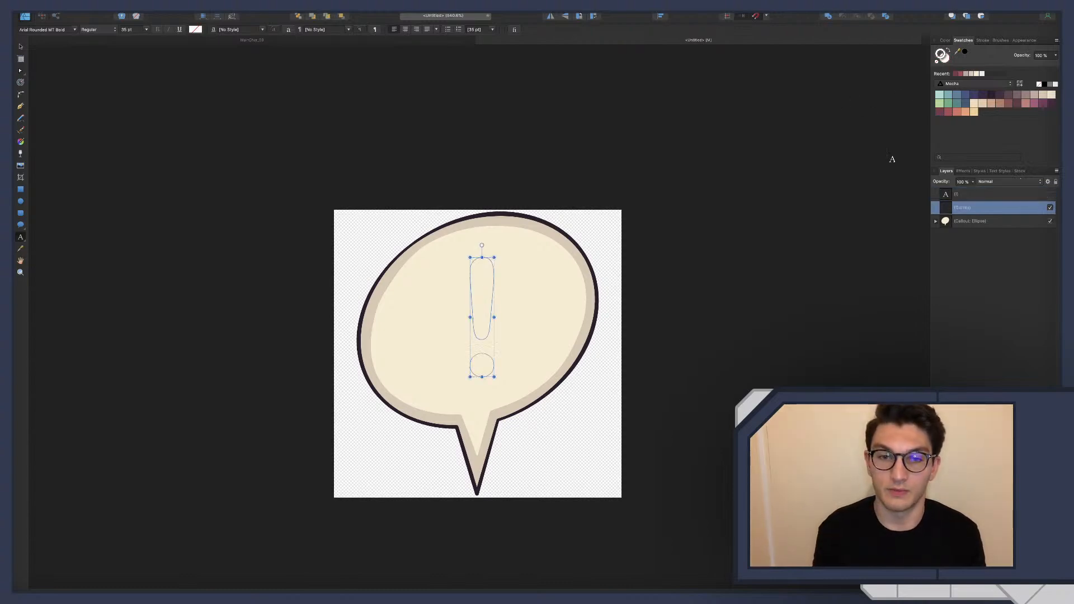
Give the exclamation mark curves a dark maroon stroke and a muted red fill from the recent colors.
click(955, 73)
click(947, 60)
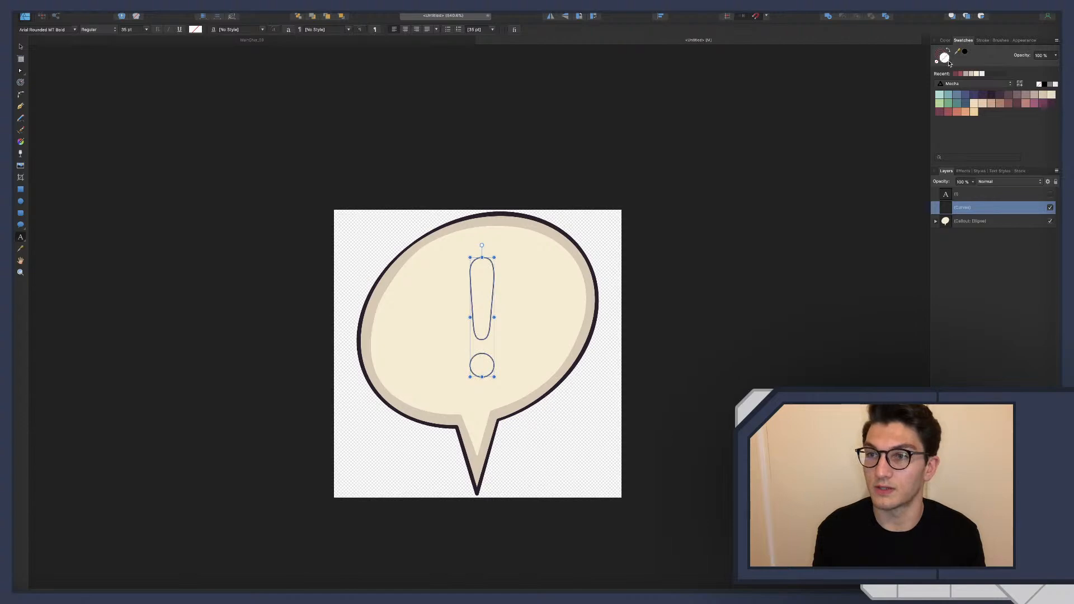
click(962, 74)
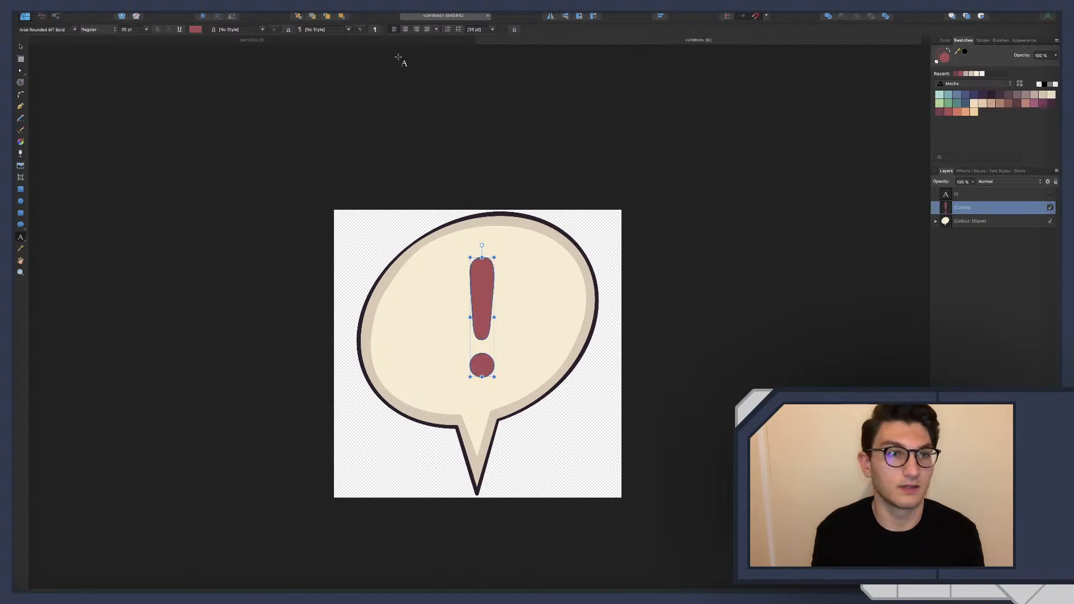
Set the exclamation mark's stroke width to 0.8 pt.
key(m)
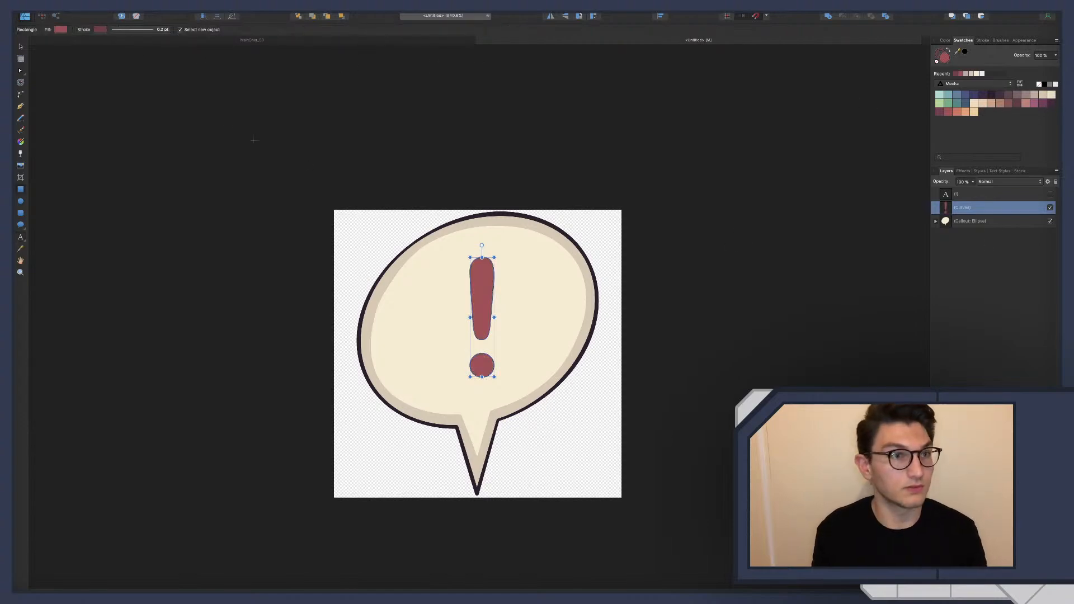
click(132, 30)
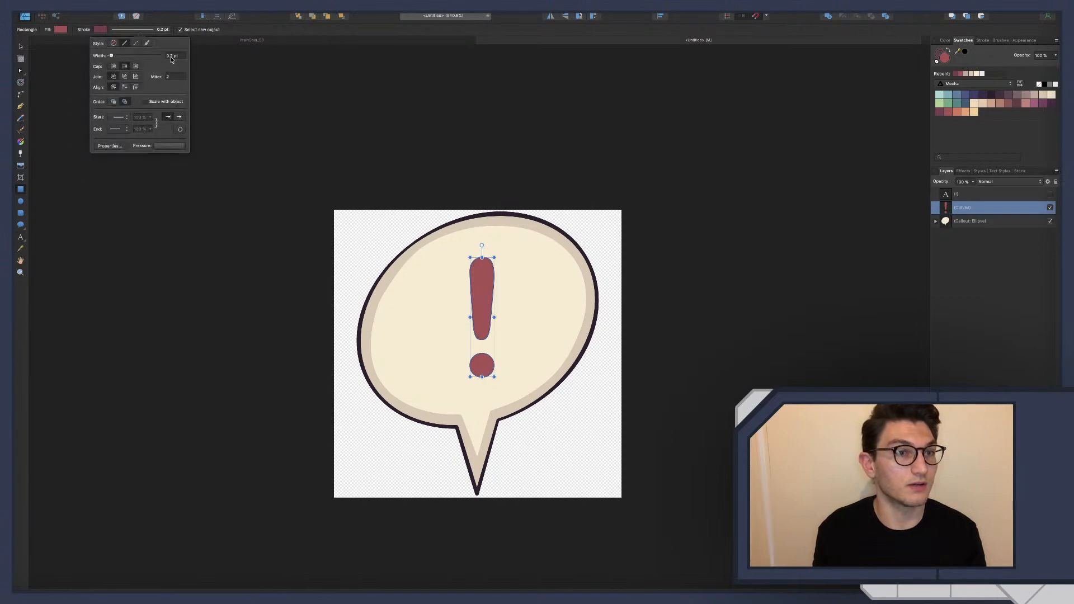
key(BackSpace)
text(0.8)
key(Return)
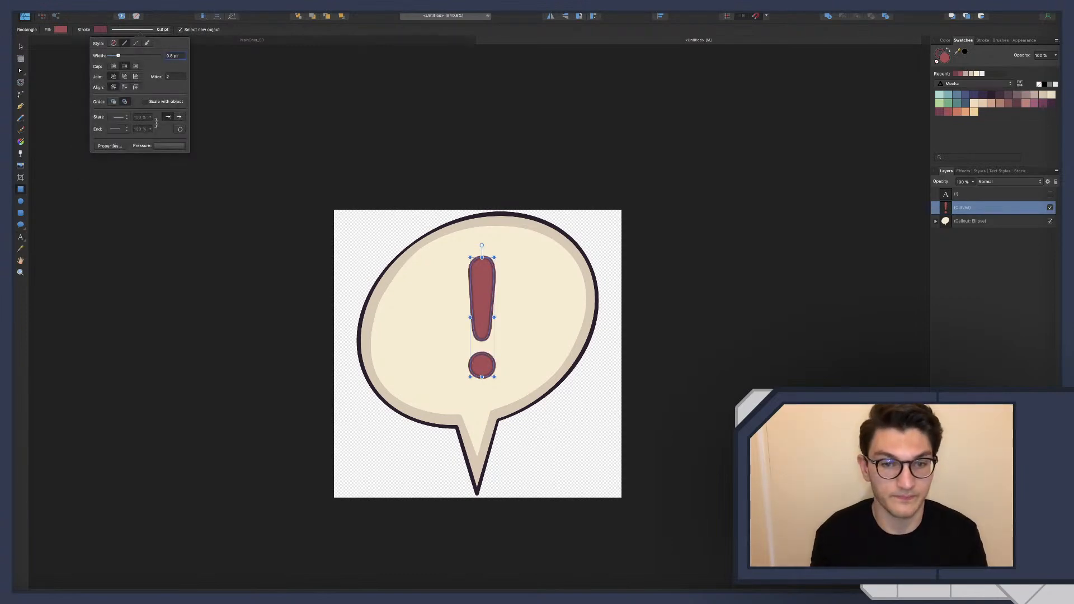
Save the pressure curve of the speech bubble's outline as a stroke profile.
click(169, 146)
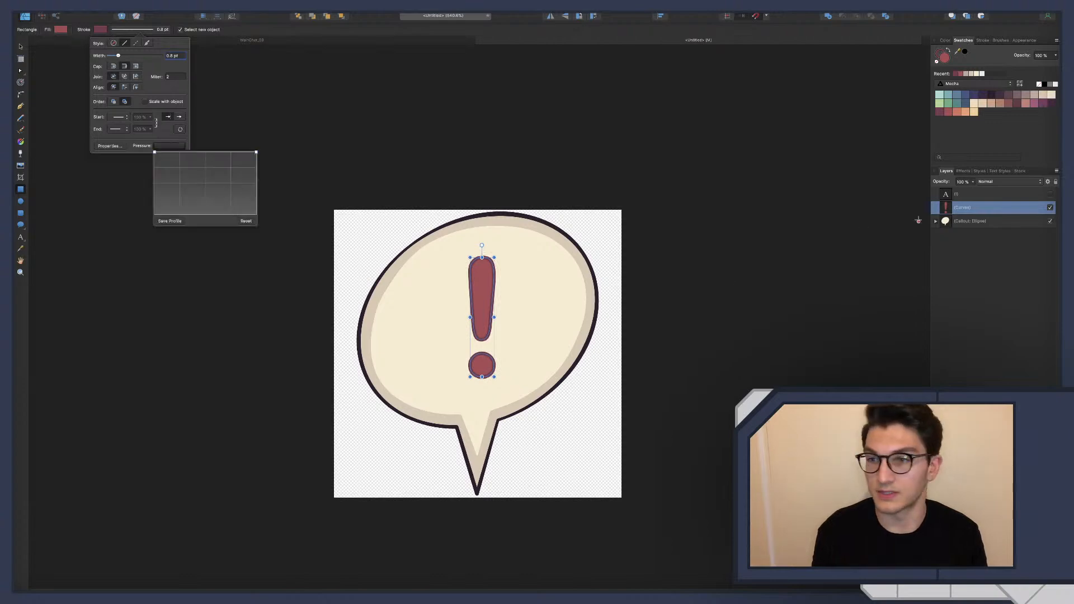
click(986, 223)
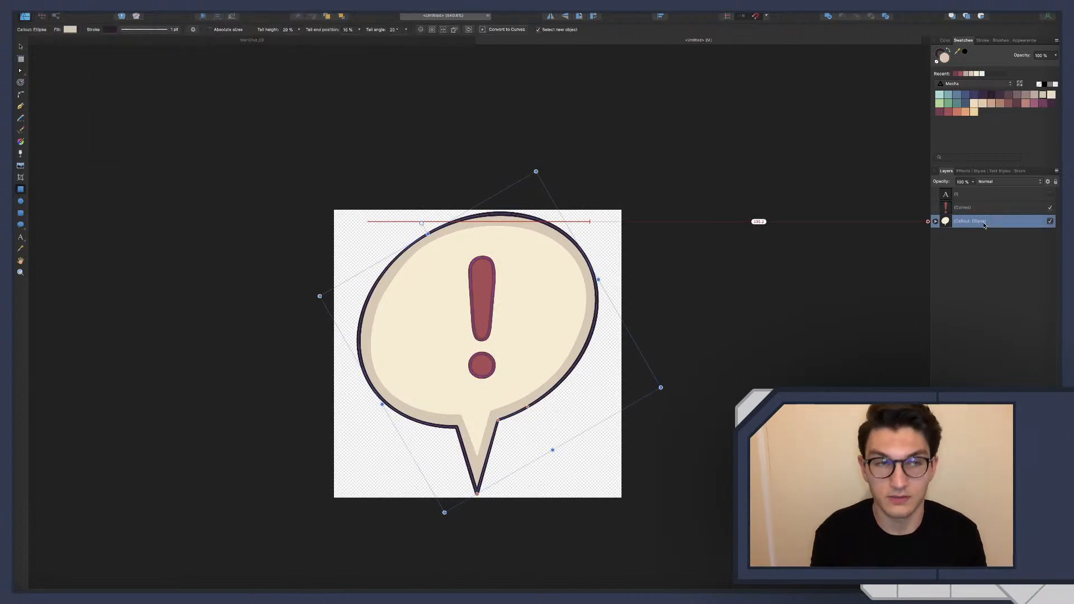
click(140, 29)
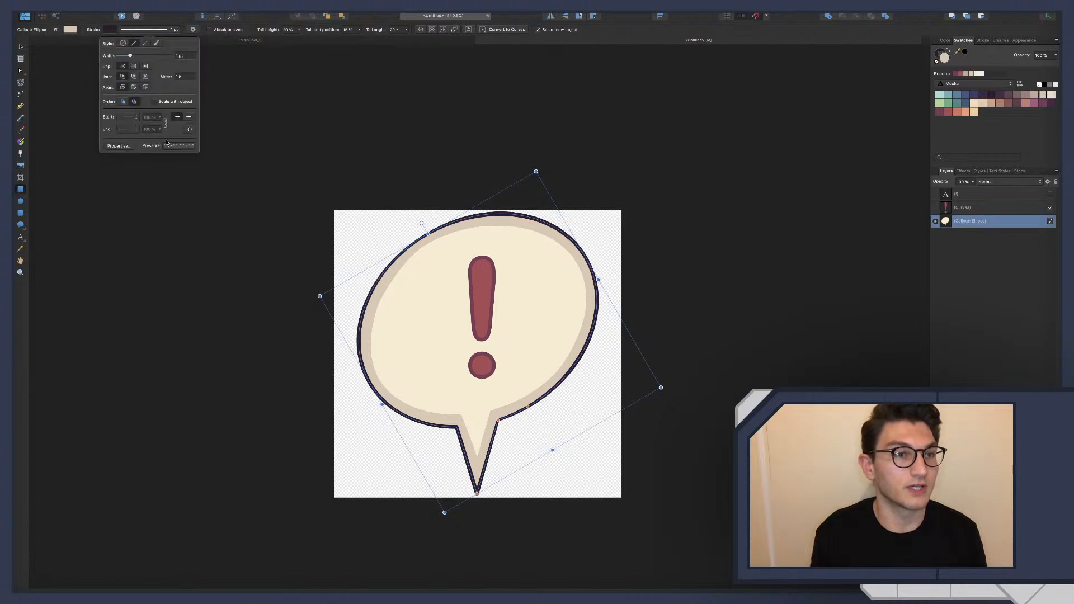
click(188, 147)
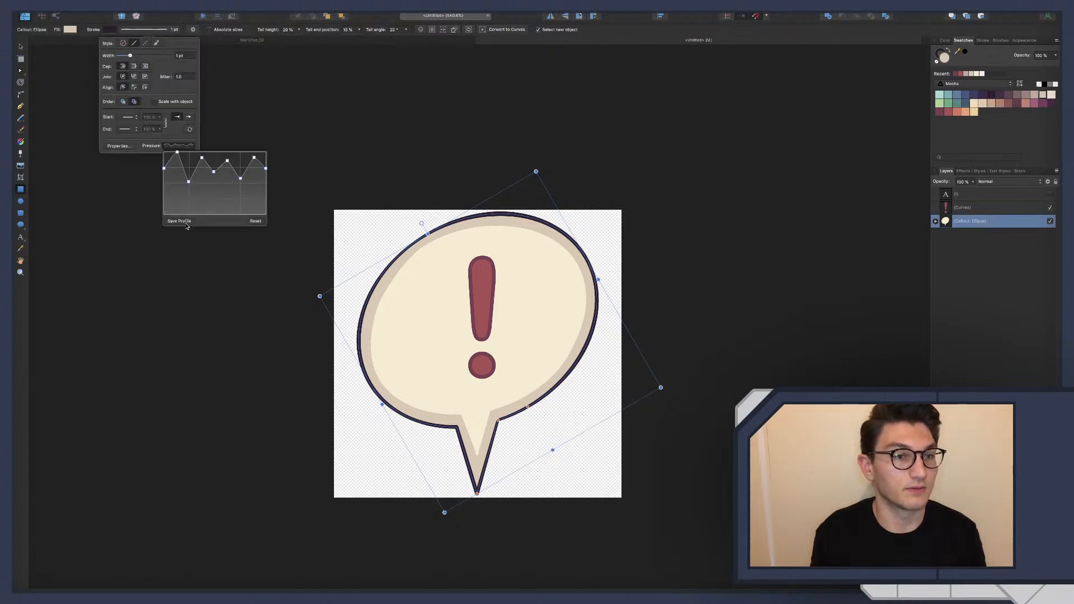
Apply the saved pressure profile to the exclamation mark's stroke.
click(962, 210)
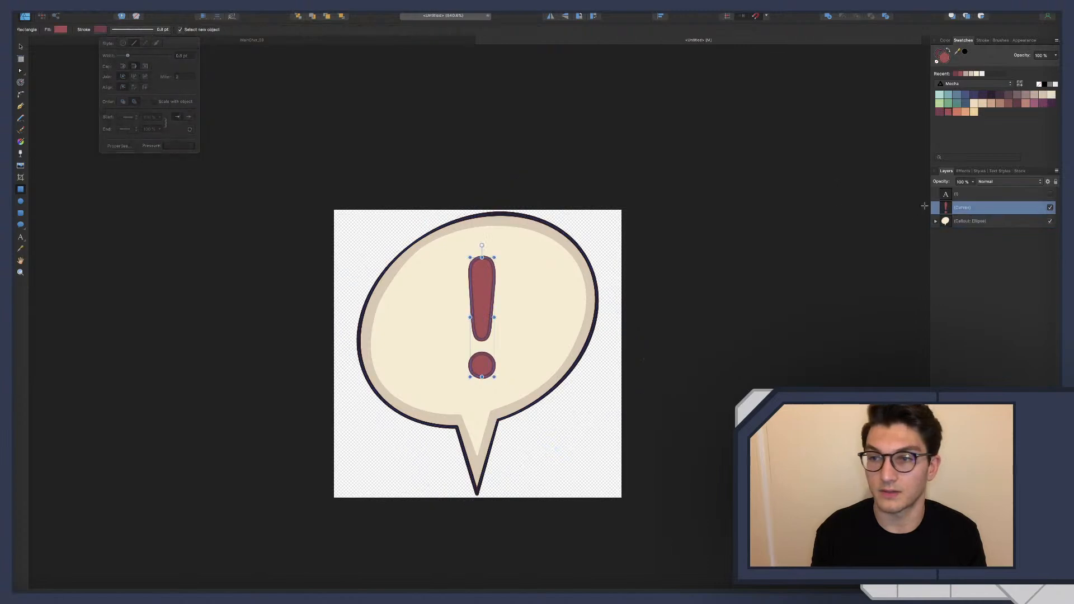
click(132, 30)
click(169, 145)
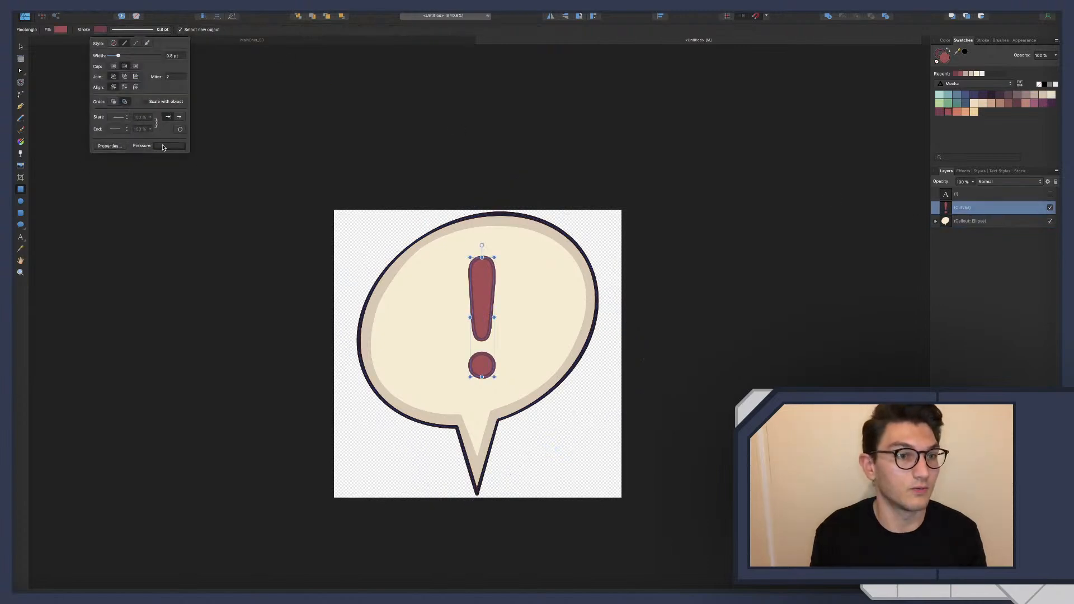
click(166, 232)
click(981, 273)
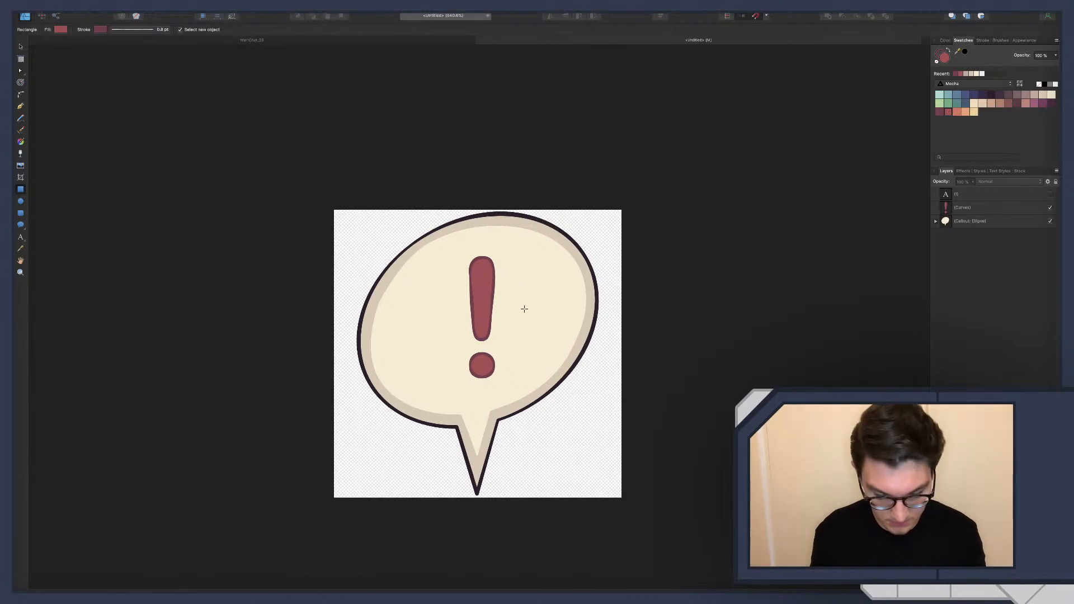
Enlarge the exclamation mark slightly and center it horizontally on the page, above the bubble's tail.
click(963, 208)
key(v)
drag(493, 257, 496, 252)
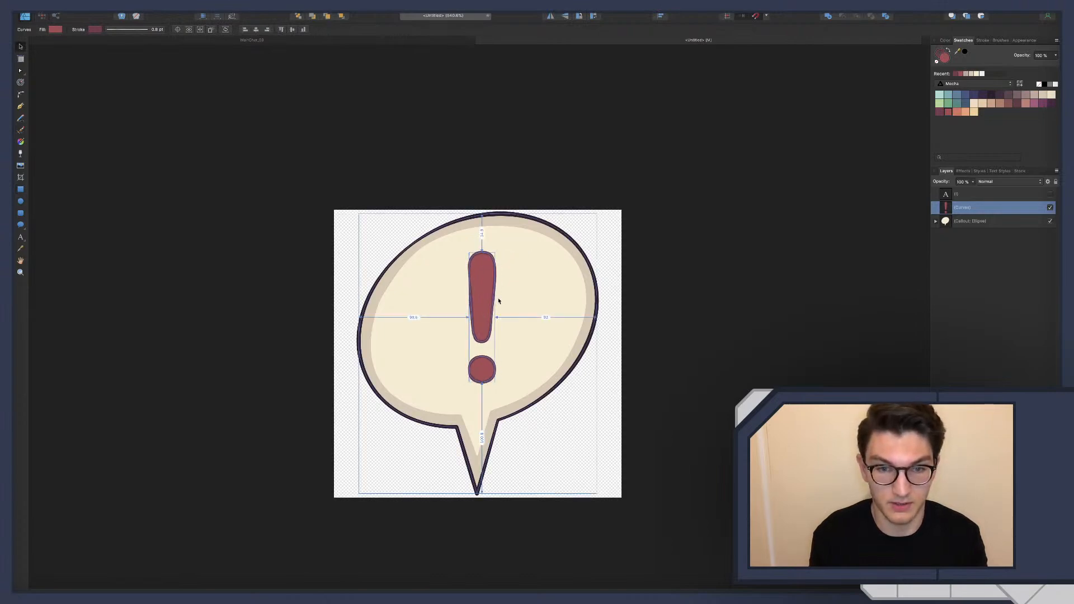
drag(495, 316, 481, 314)
key(super+z)
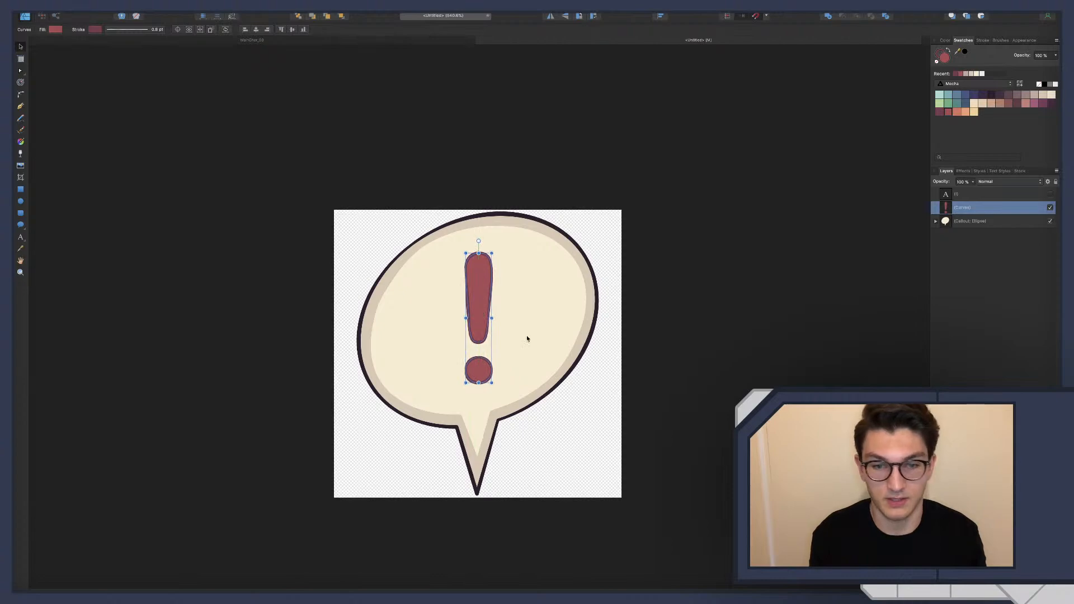
Adjust the exclamation mark's vertical position so it sits slightly higher within the speech bubble.
key(Down)
key(Down)
key(Down)
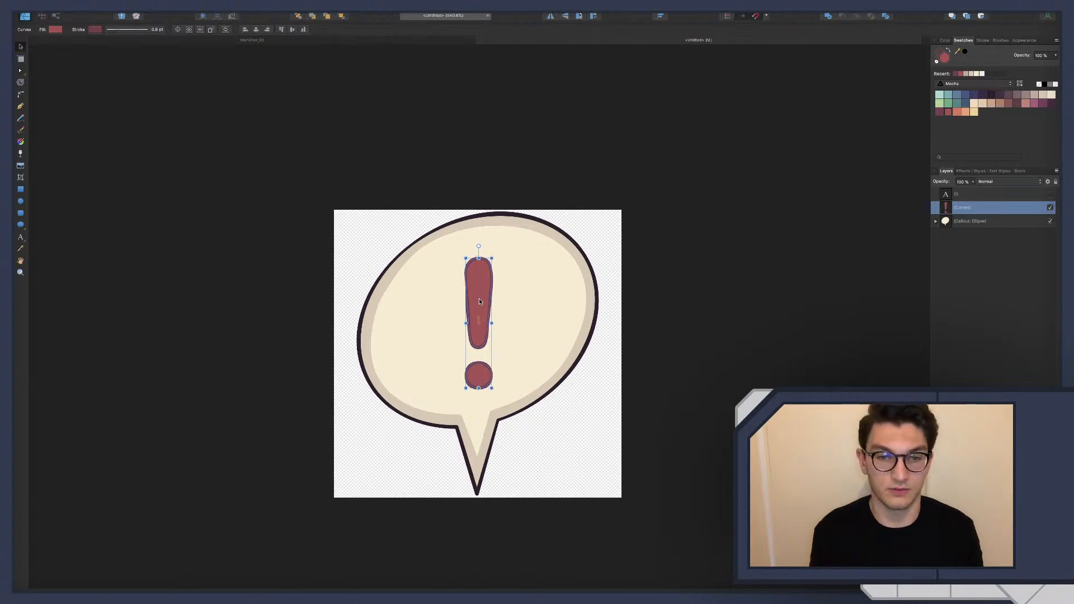
click(699, 302)
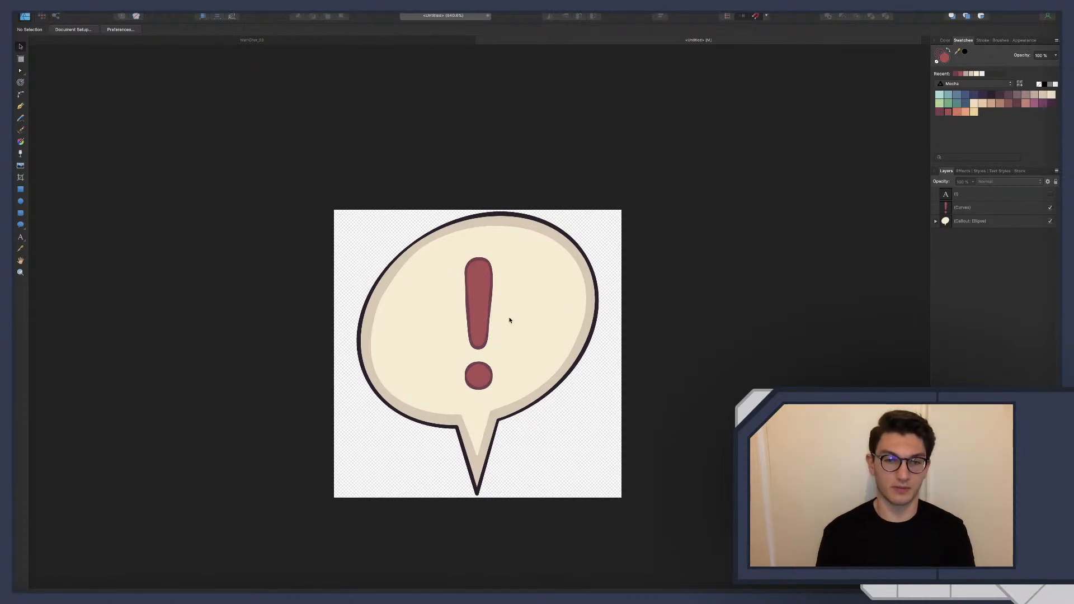
click(476, 310)
right_click(477, 301)
key(Escape)
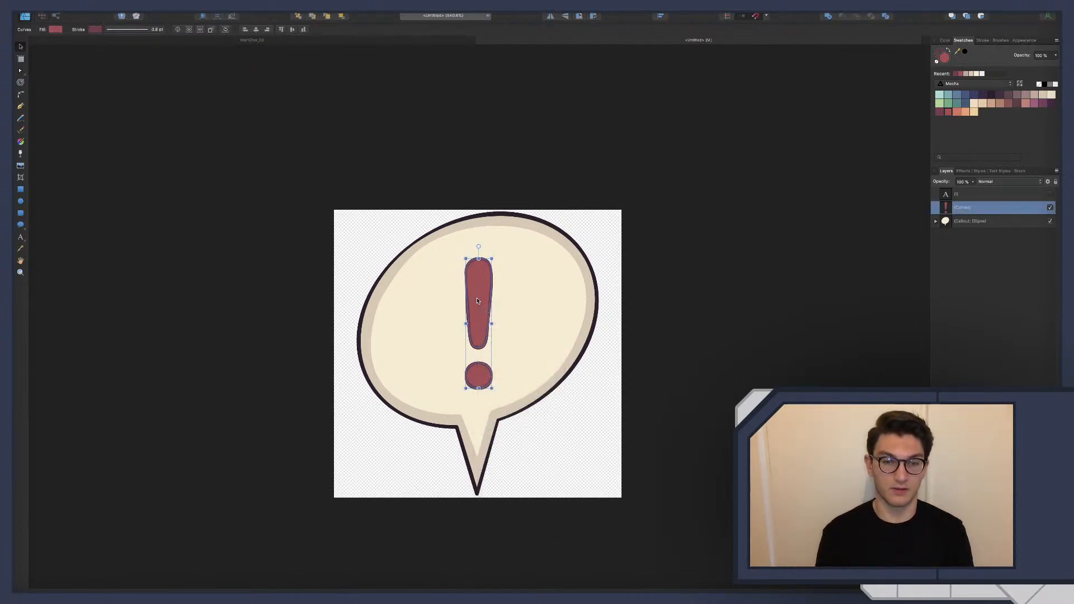
drag(477, 301, 479, 292)
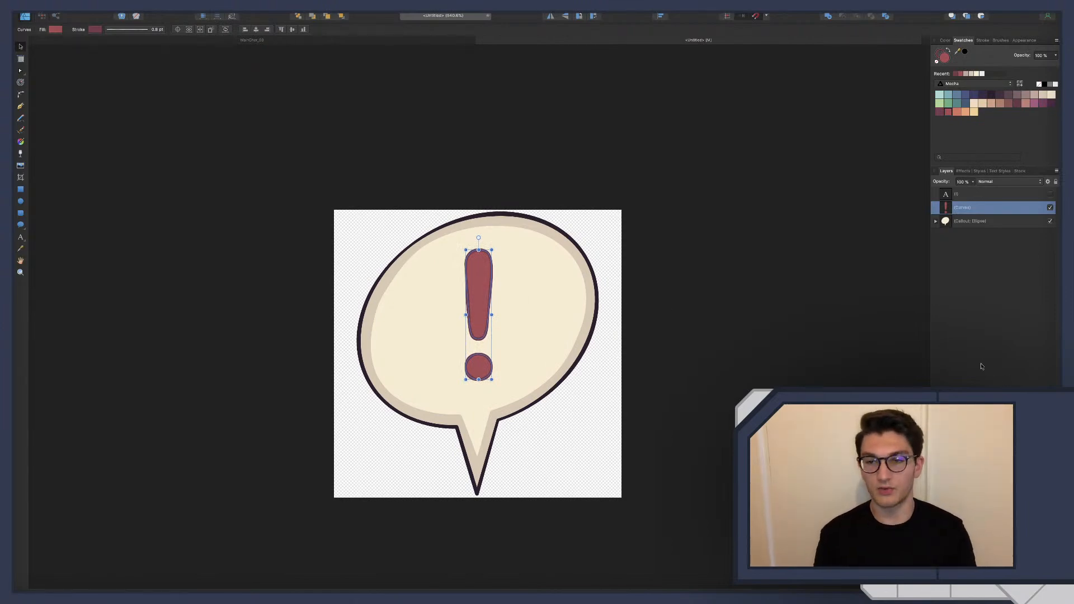
click(832, 347)
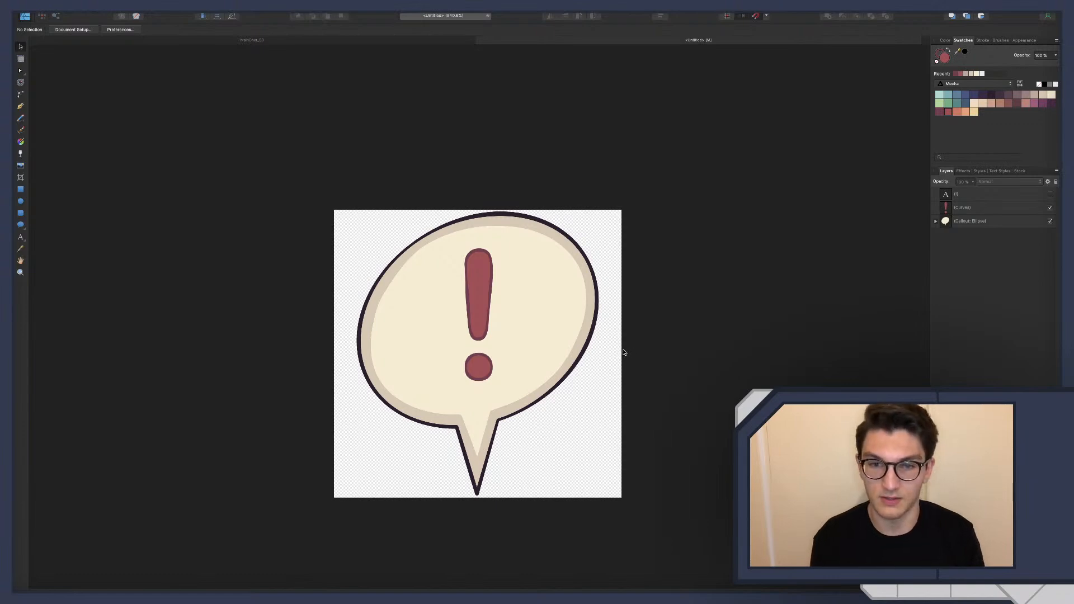
Save the document as InteractionPrompt in the Mecha project's Art folder.
key(super+s)
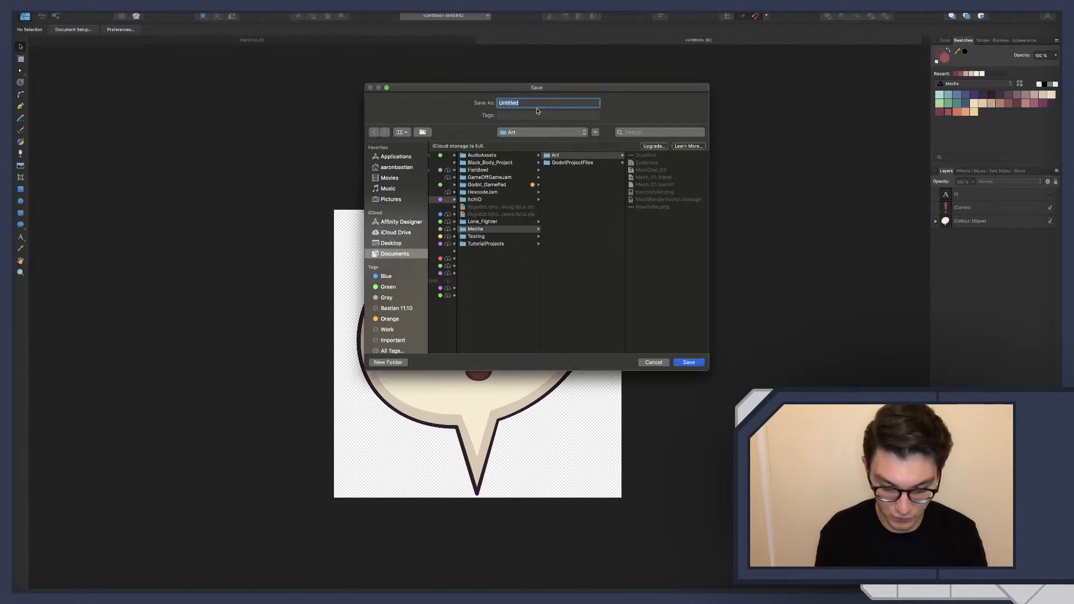
text(Interatio)
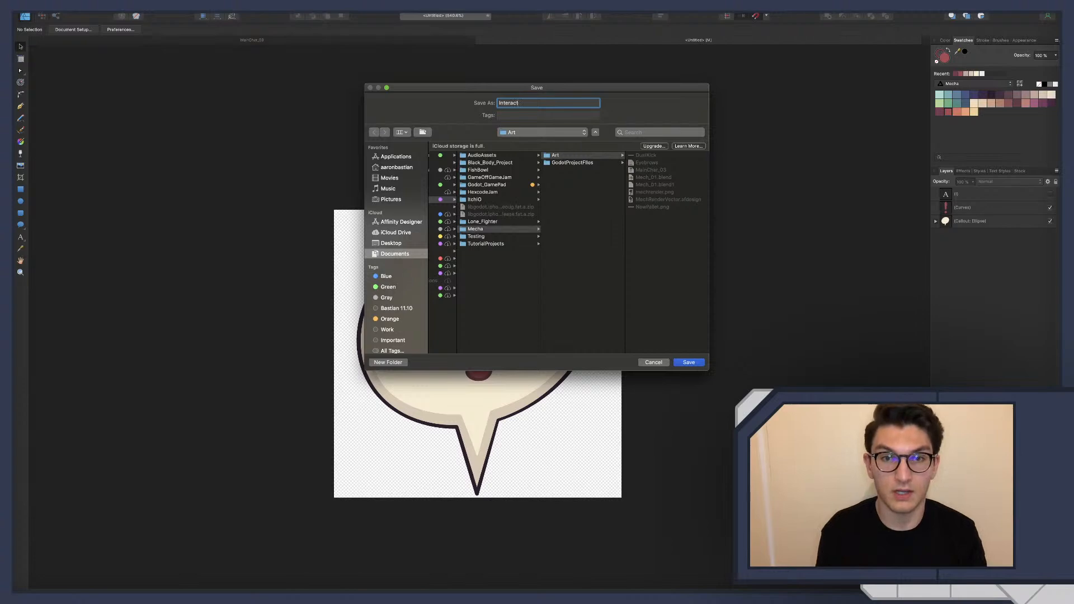
text(ionPrompt)
key(Return)
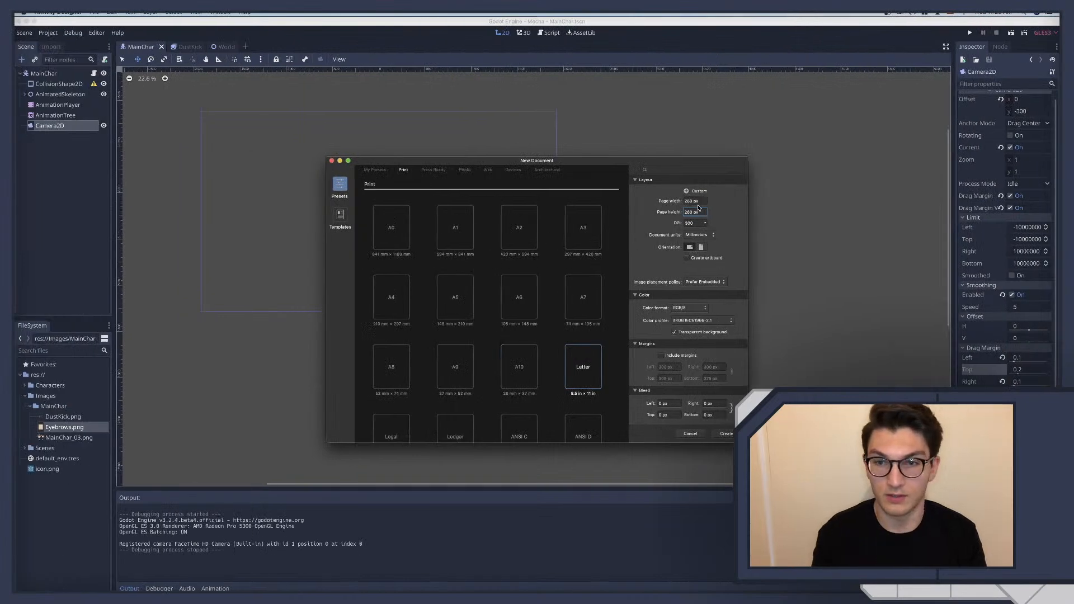
Create a new document 320 px wide and 320 px high, and activate the Rectangle tool.
double_click(689, 202)
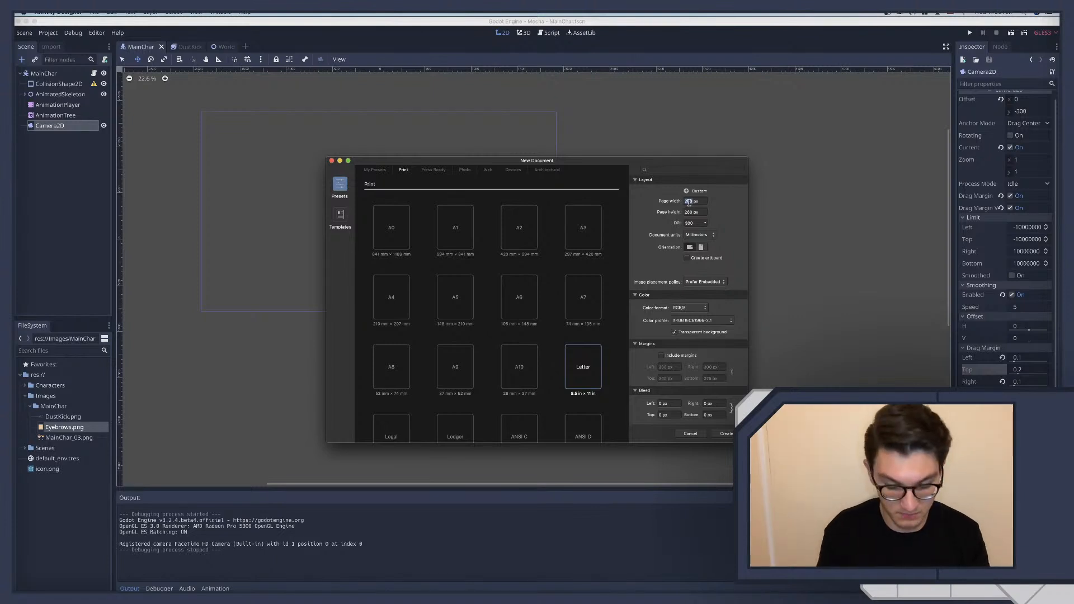
text(32)
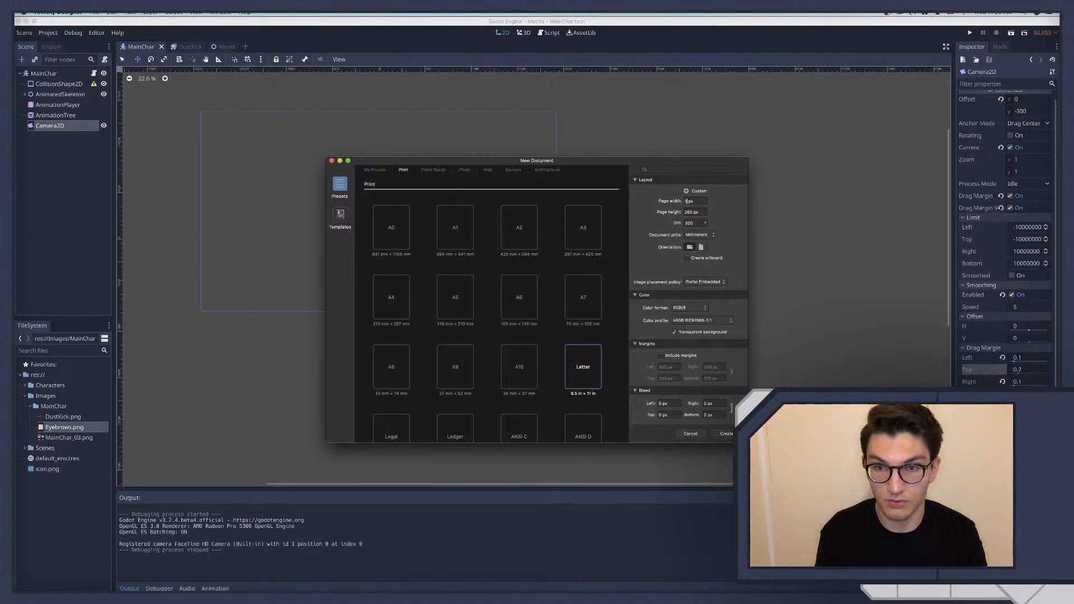
text(0)
key(Tab)
text(320)
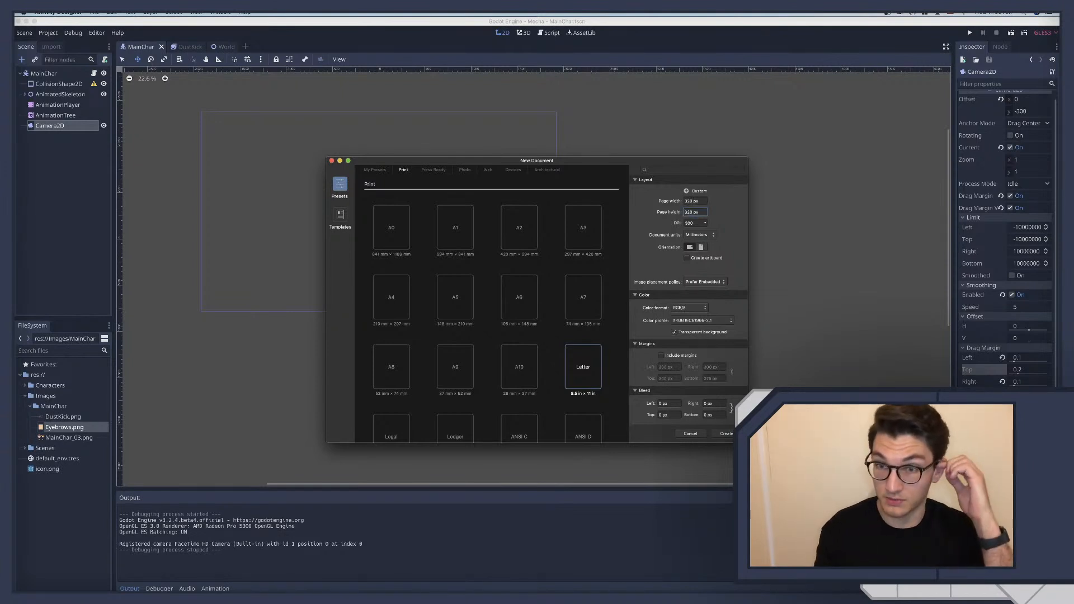
click(726, 433)
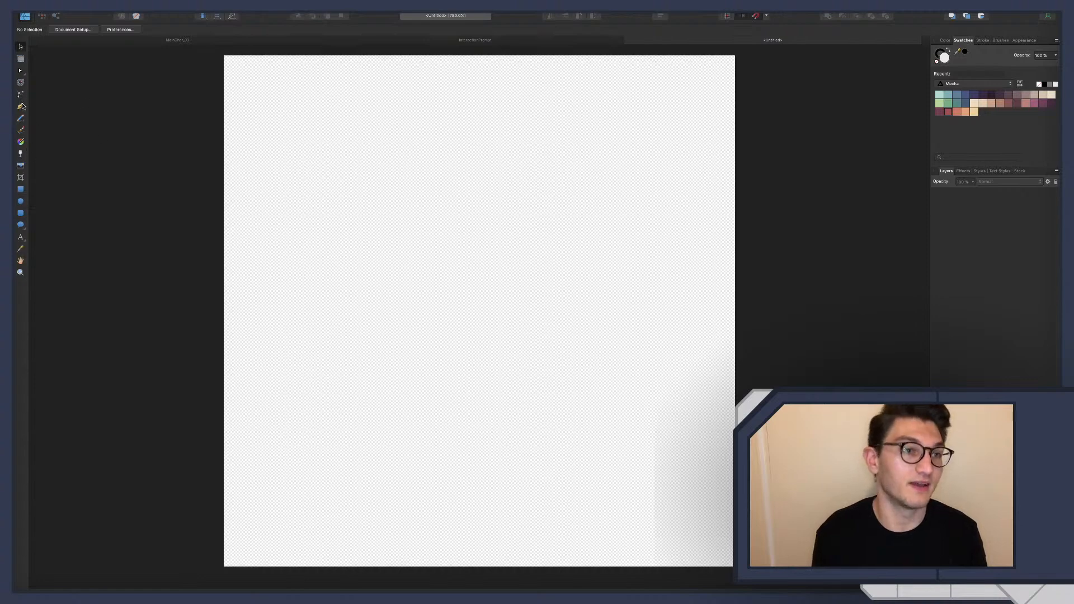
click(21, 191)
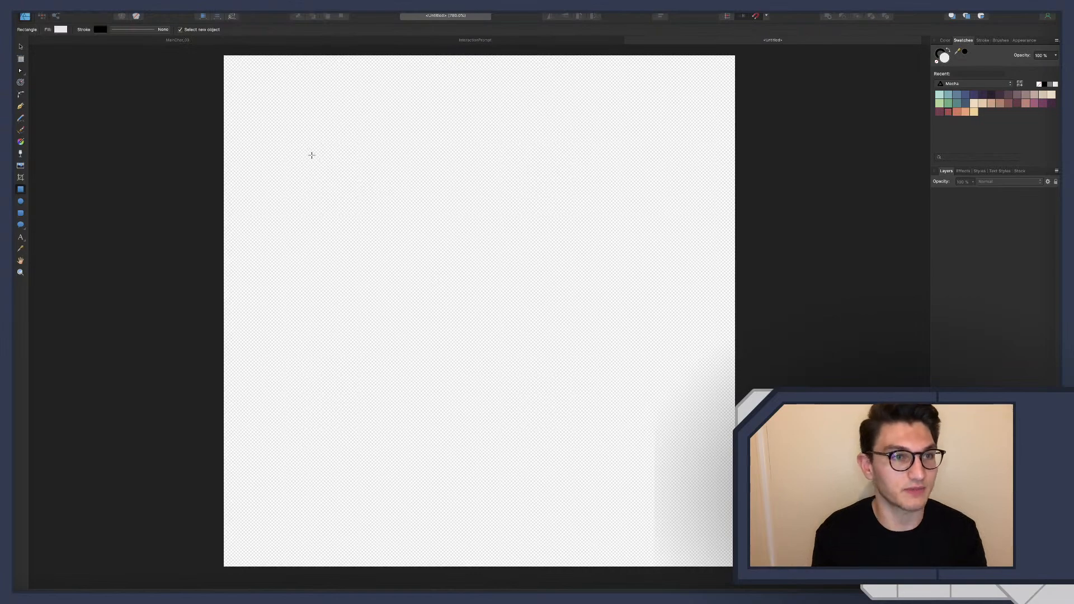
Switch to Chrome and search Google for "affinity designer 3d grid" in a new tab.
key(super+Tab)
key(super+t)
text(ad 3d grid)
key(Return)
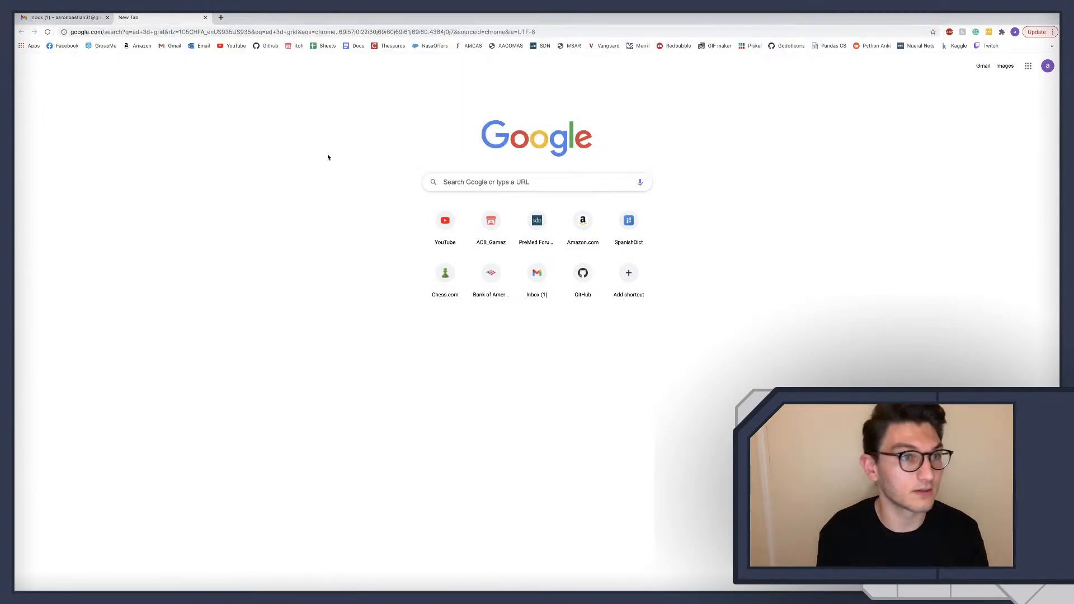
click(89, 74)
text(inity designer 3d grid)
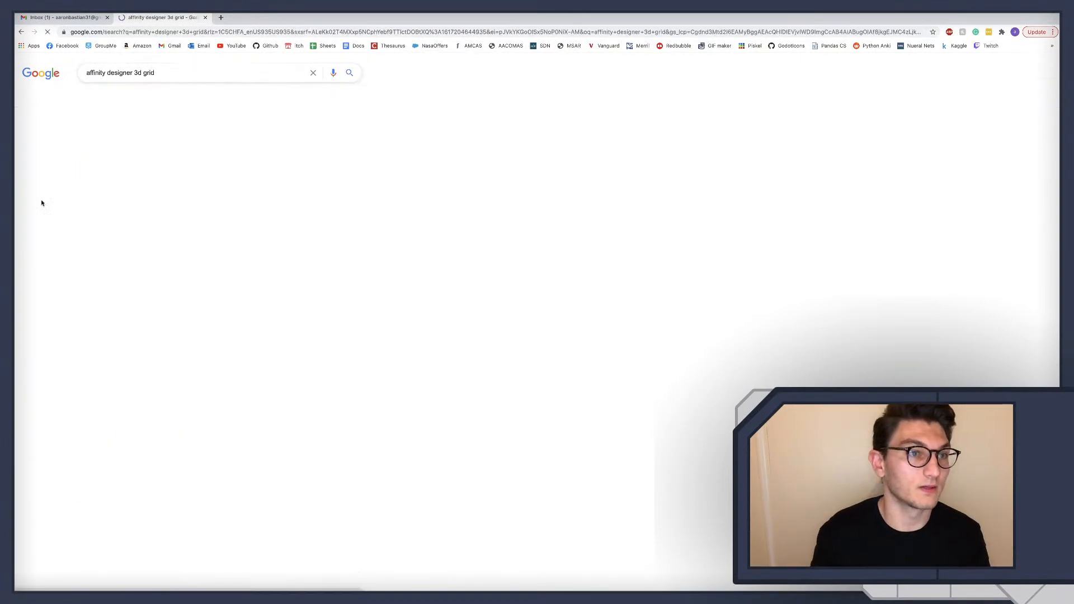
Open the official Affinity tutorial on isometric design and grid setup from the search results and view its video section.
click(167, 153)
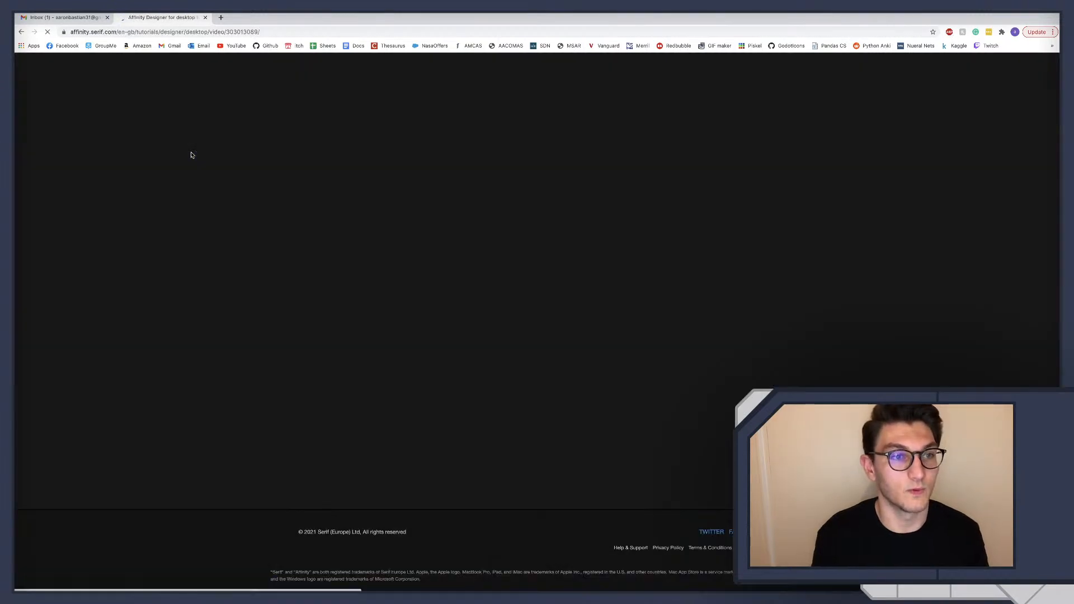
scroll(142, 251, down, 3)
scroll(143, 251, up, 3)
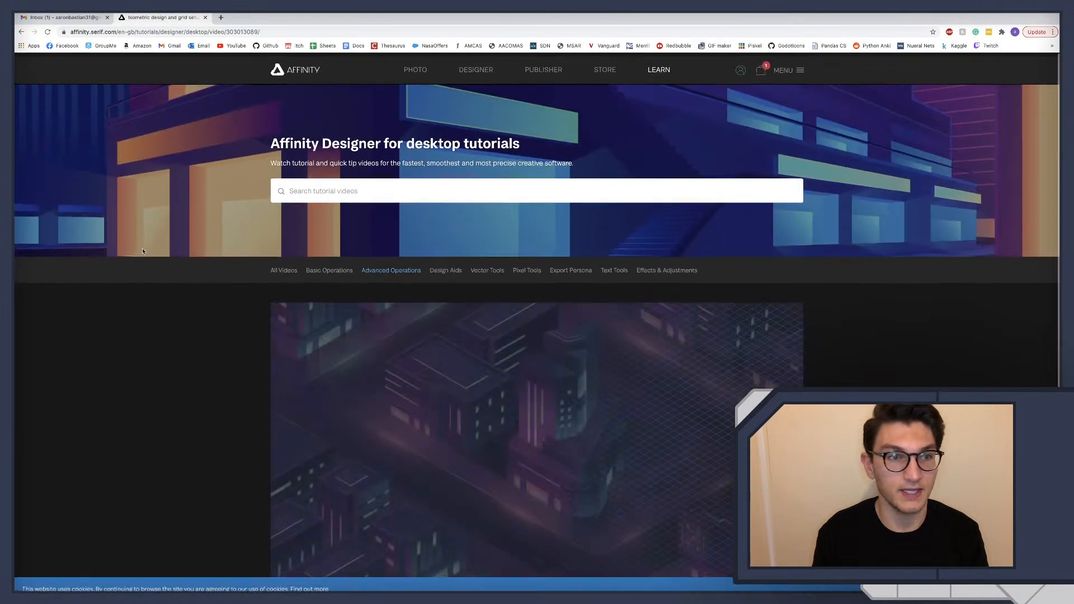
scroll(142, 251, down, 3)
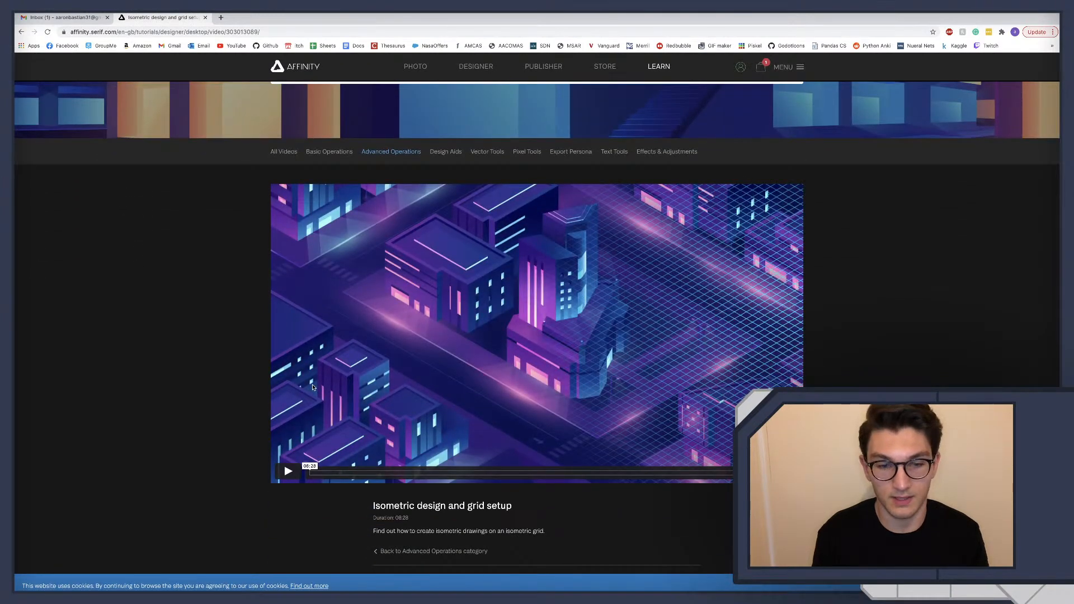
Play the isometric design and grid setup tutorial video, skipping ahead to the part that shows how to open the Isometric panel.
click(288, 471)
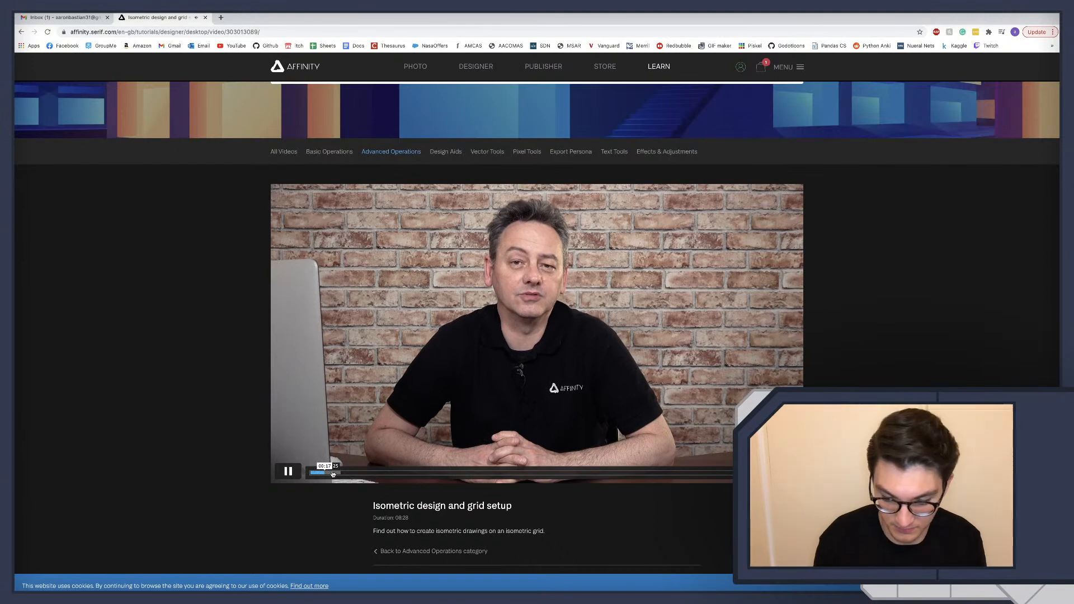
key(XF86AudioRaiseVolume)
scroll(378, 447, down, 1)
scroll(378, 447, down, 5)
key(XF86AudioLowerVolume)
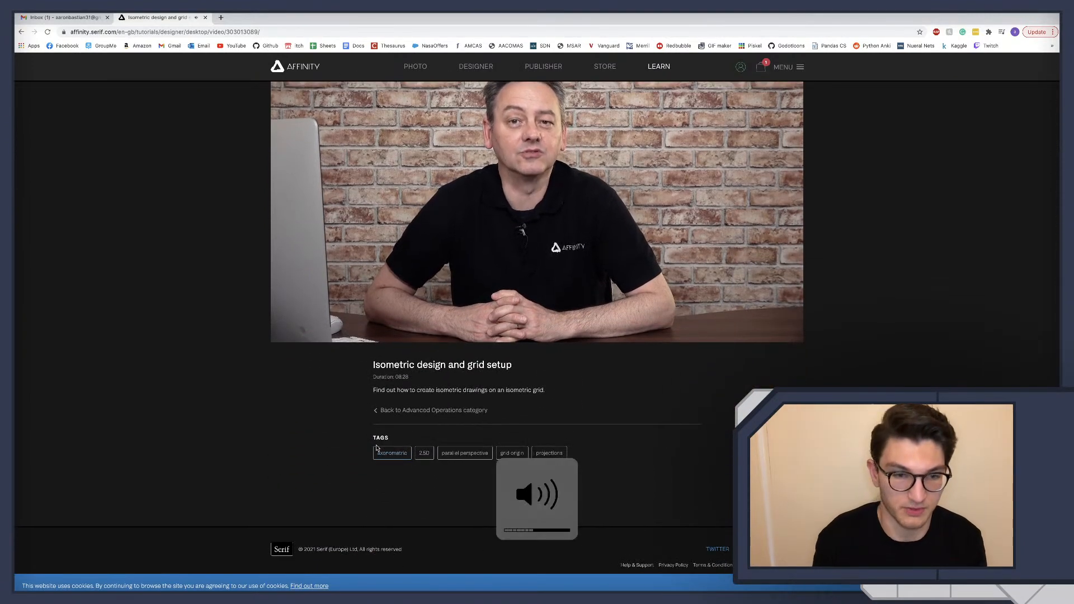
scroll(376, 448, up, 9)
scroll(332, 466, down, 5)
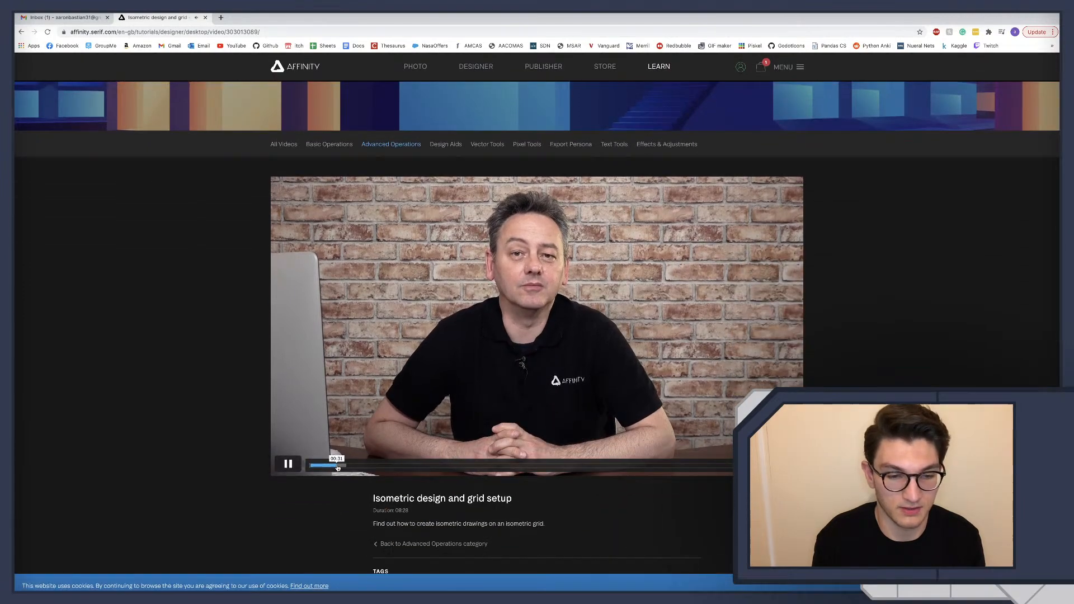
click(338, 467)
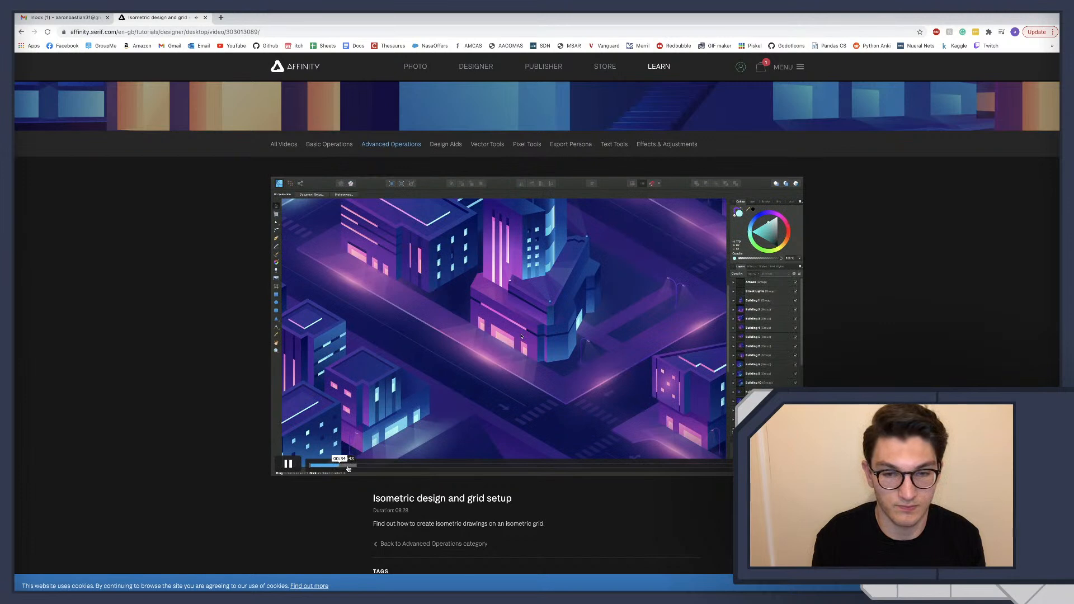
click(357, 467)
click(366, 467)
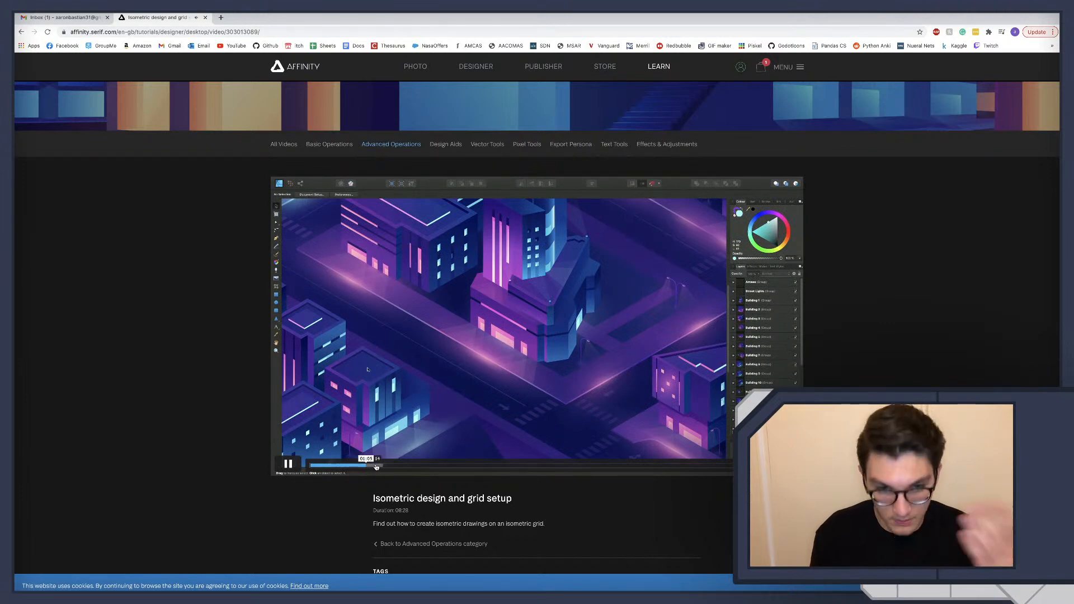
click(386, 466)
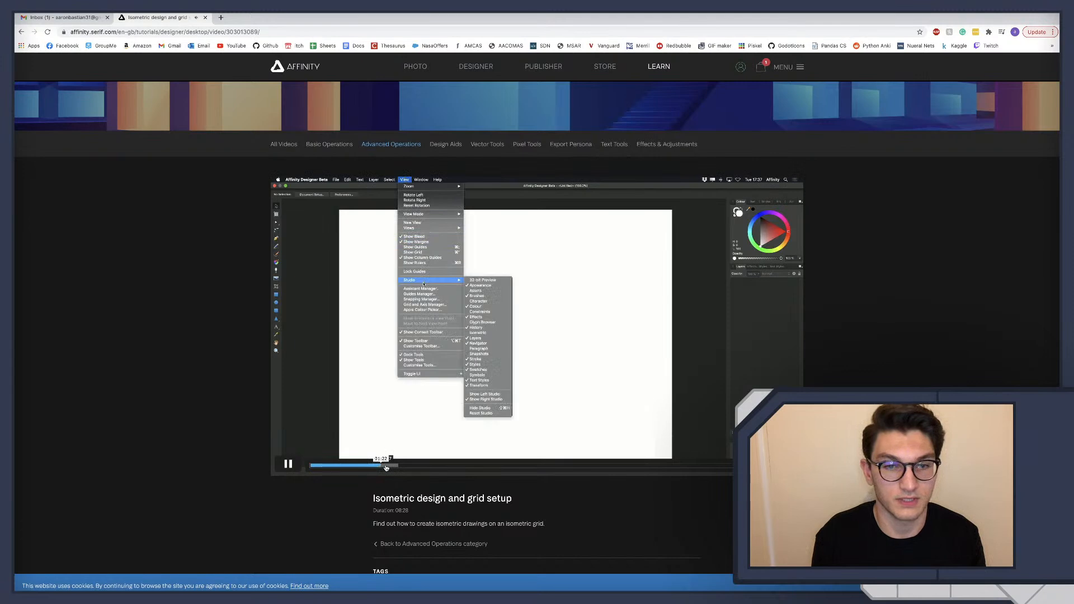
scroll(413, 434, down, 1)
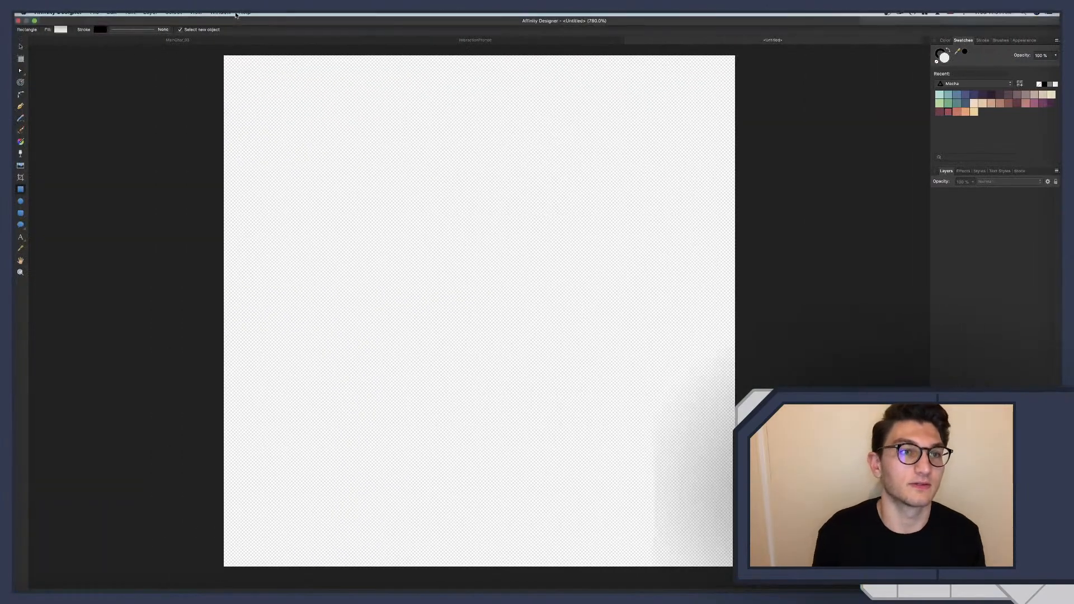
Switch to Affinity Designer, show the Isometric panel and use it to configure an isometric grid for the new document.
click(193, 12)
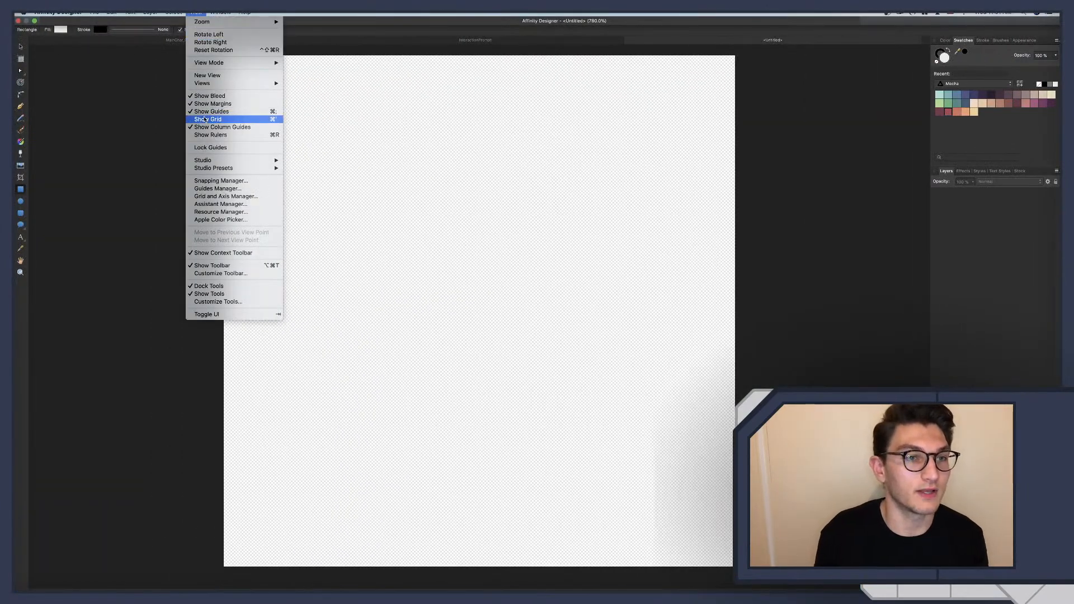
mouse_move(269, 161)
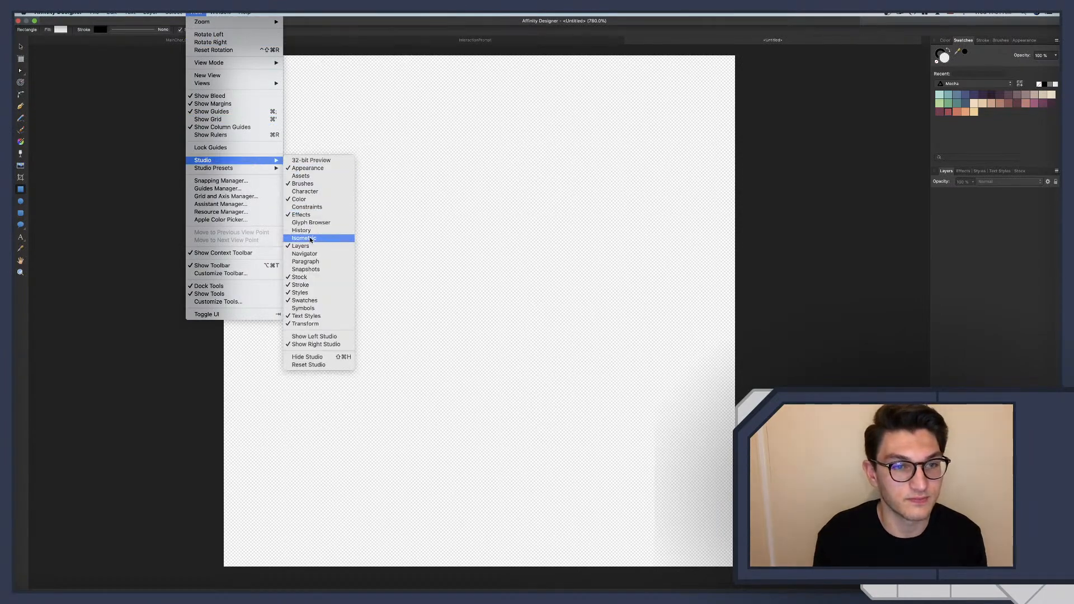
click(310, 239)
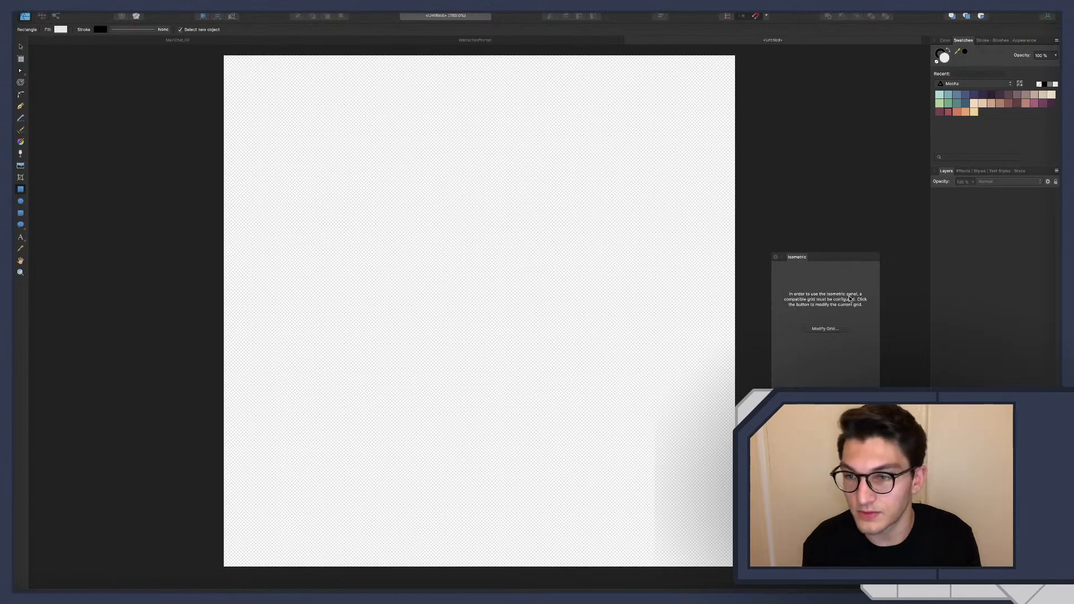
click(823, 330)
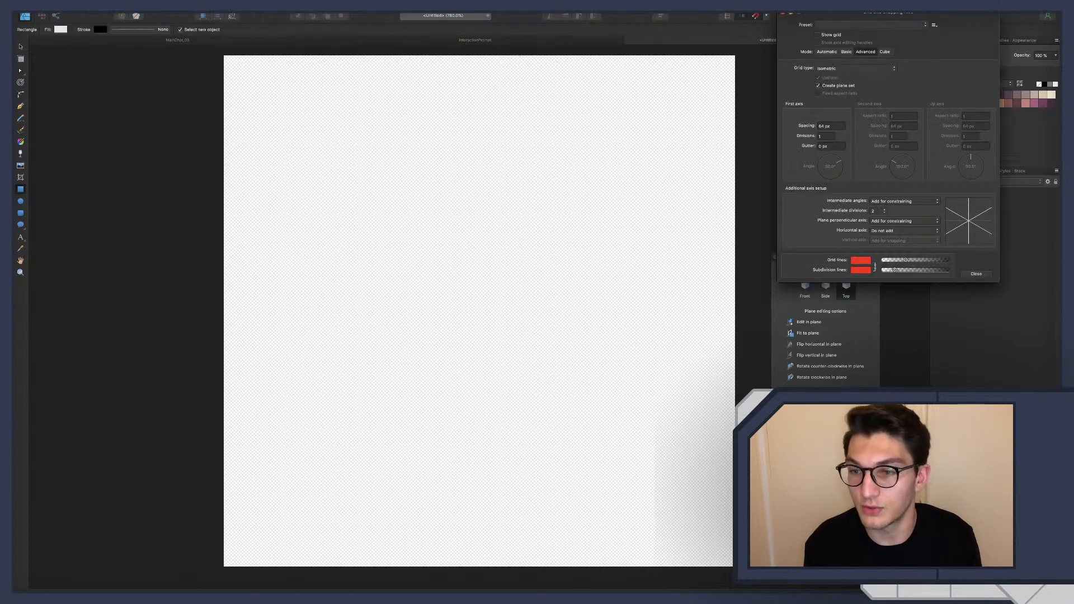
click(862, 317)
drag(848, 263, 862, 336)
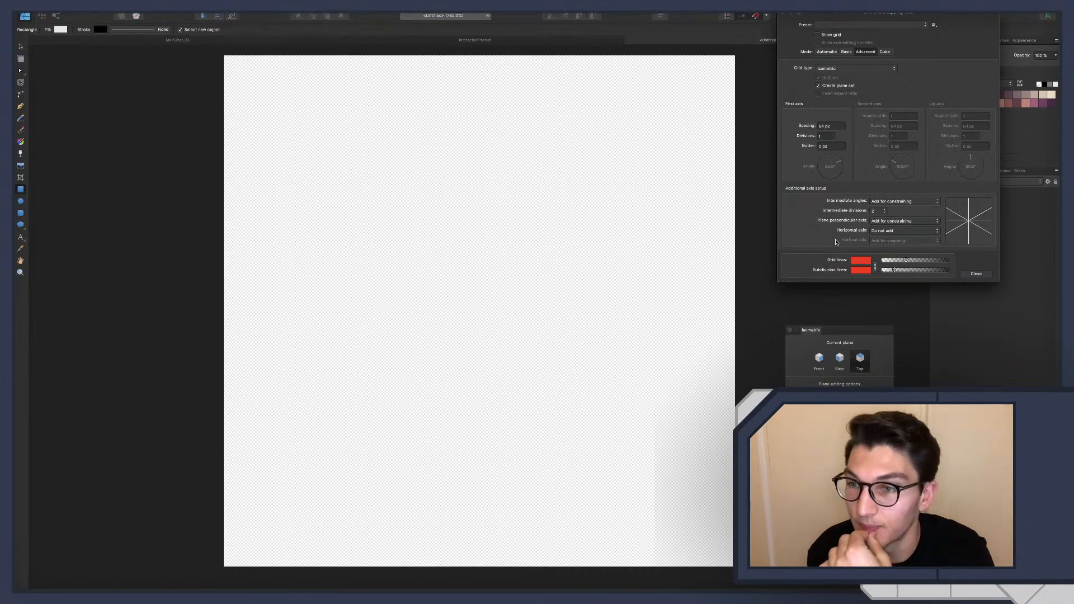
Check the grid settings part of the tutorial video in Chrome, and turn on grid display for the document in Affinity Designer.
key(ctrl+Right)
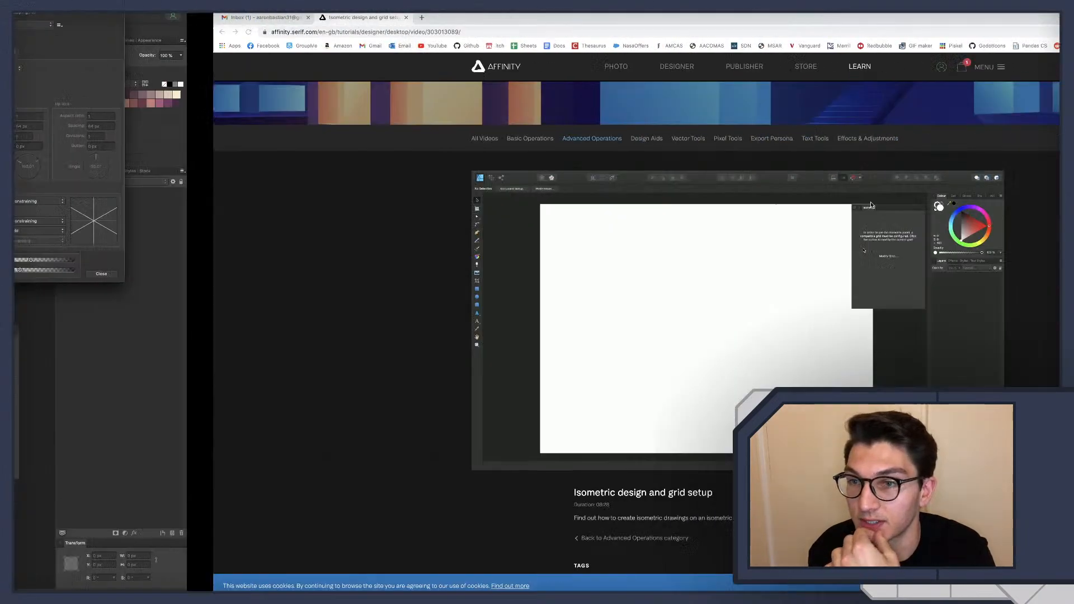
click(295, 445)
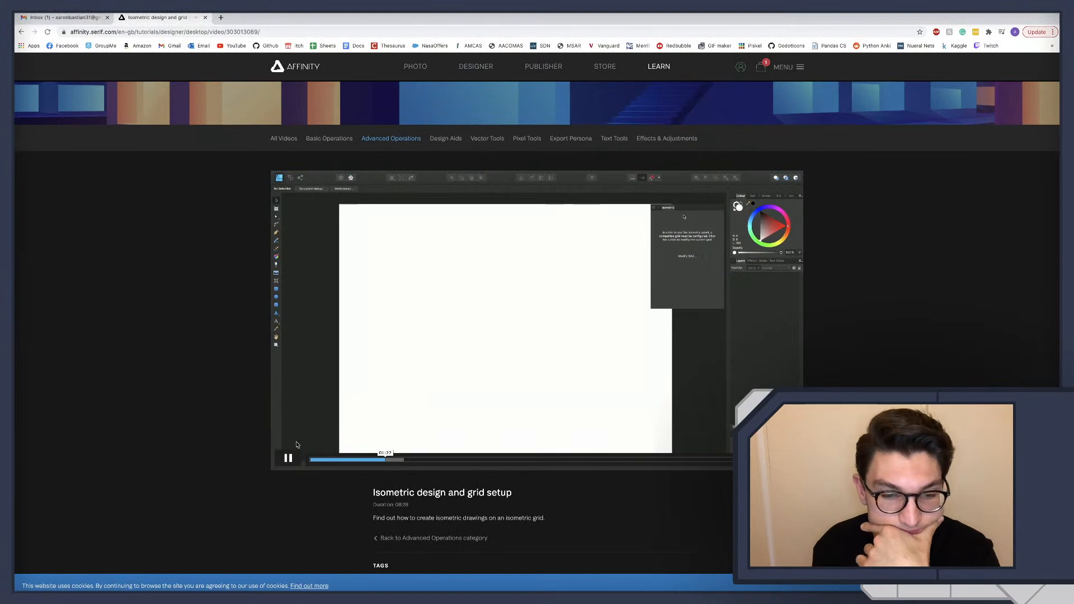
drag(391, 461, 394, 461)
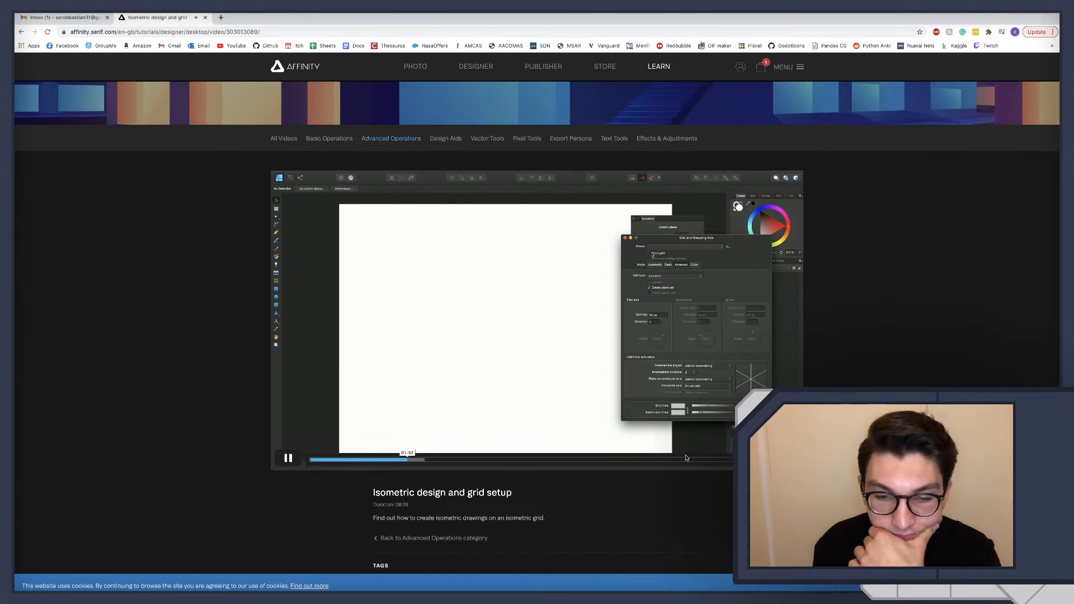
scroll(473, 399, down, 3)
scroll(472, 399, up, 4)
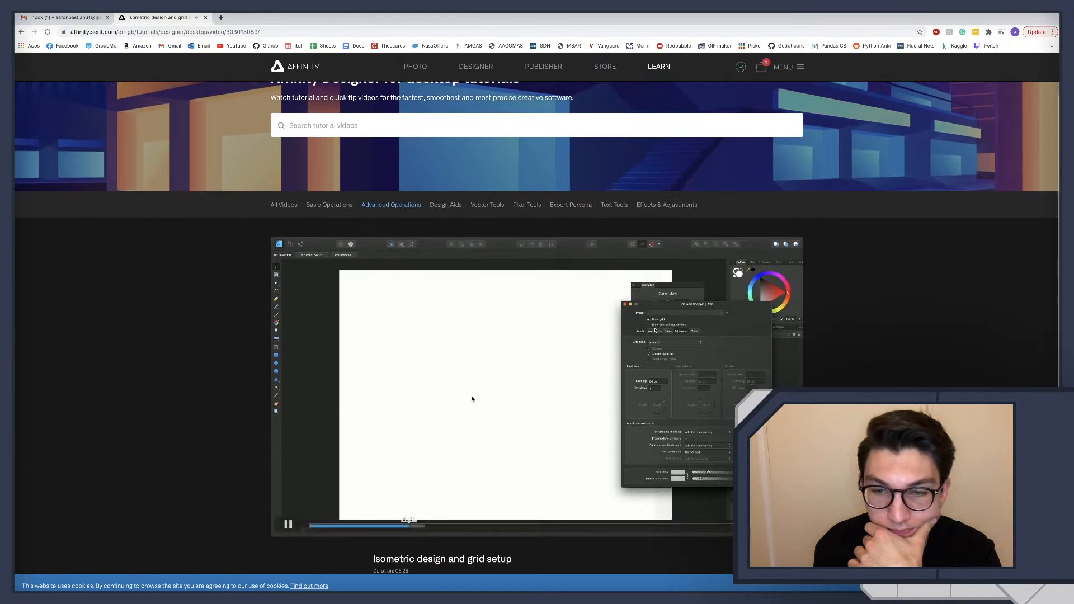
scroll(473, 399, down, 1)
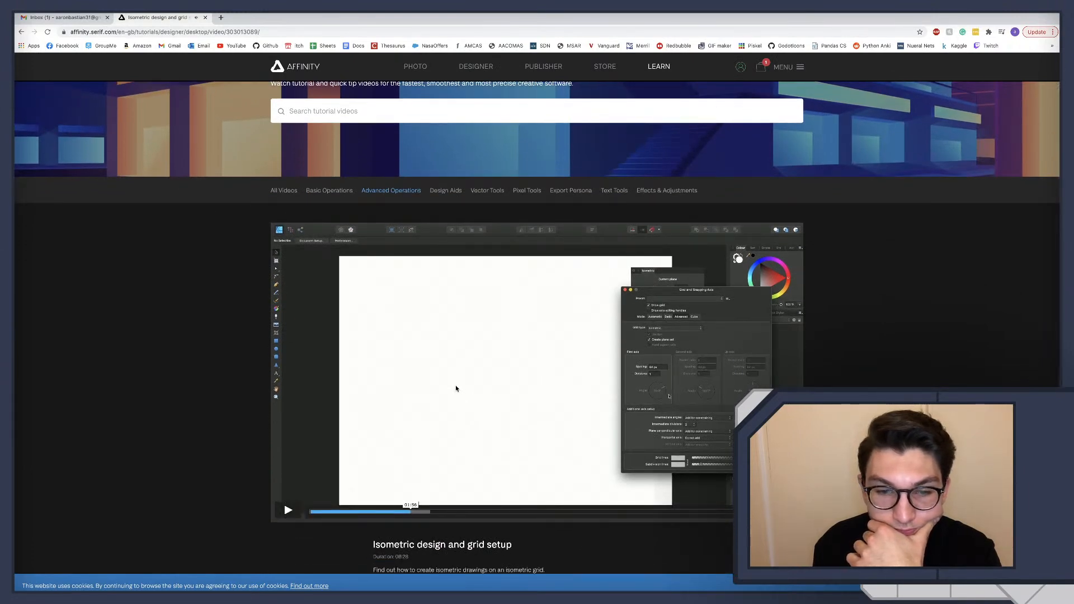
key(ctrl+Left)
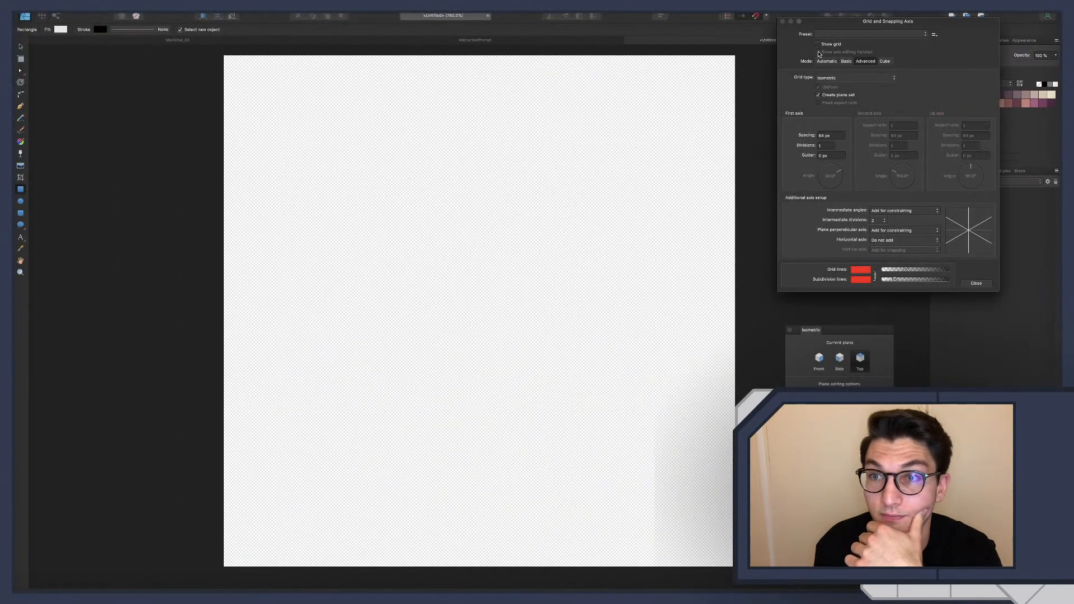
click(817, 45)
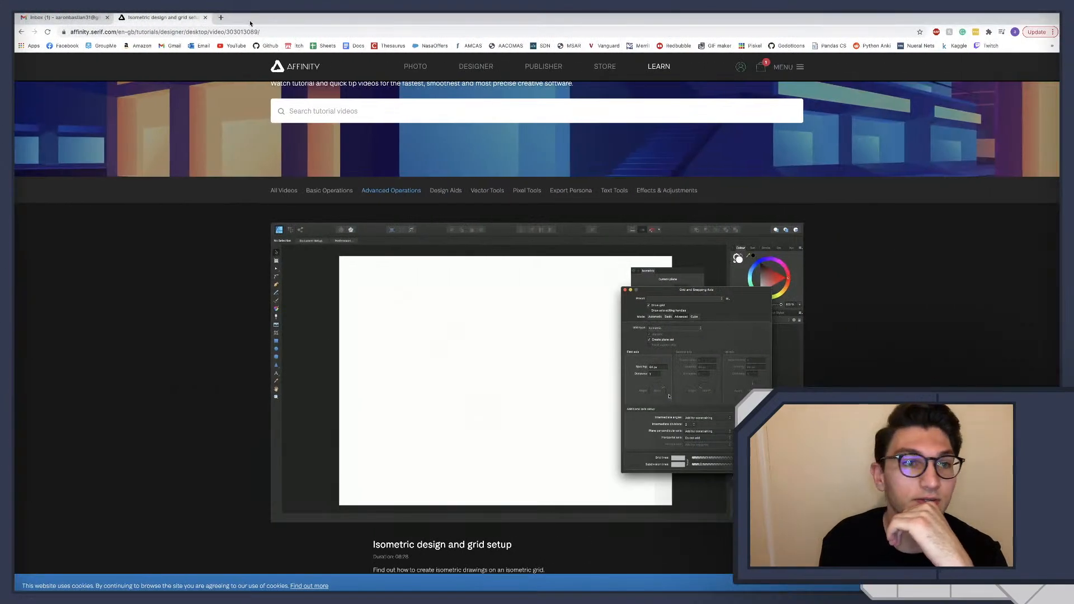
Switch to Chrome and search Google Images in a new tab for "paper mario sign", refining the query to "paper mario ttyd sign".
click(221, 18)
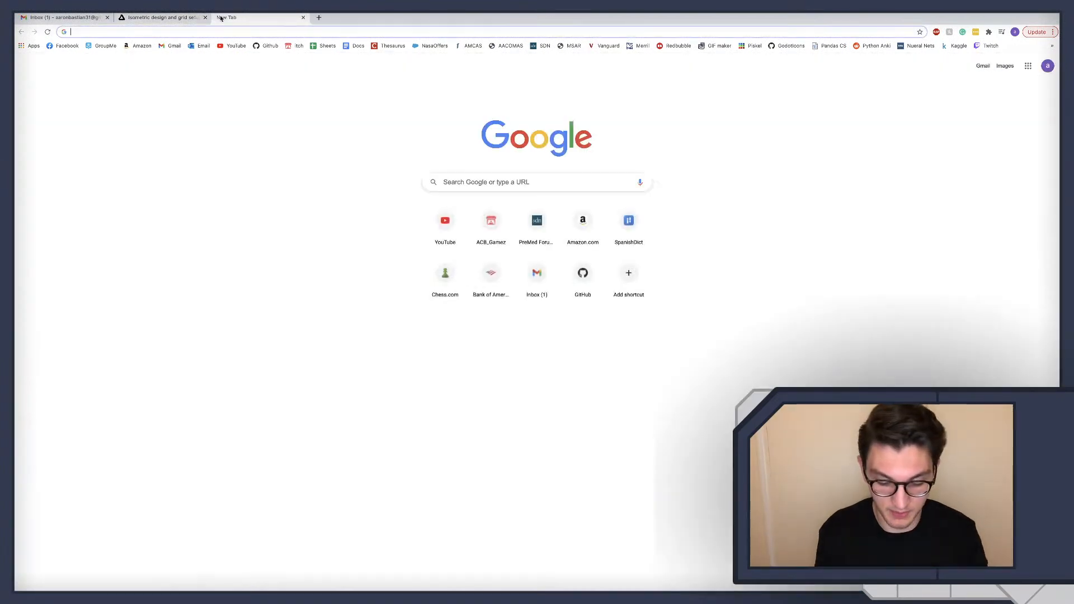
text(paper mario)
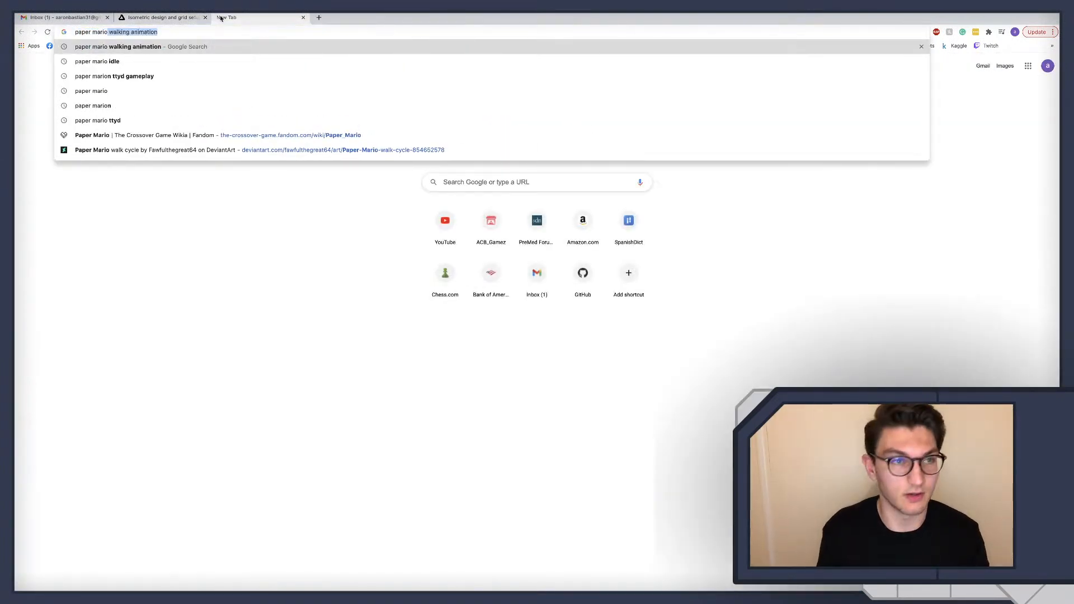
text( sign)
key(Return)
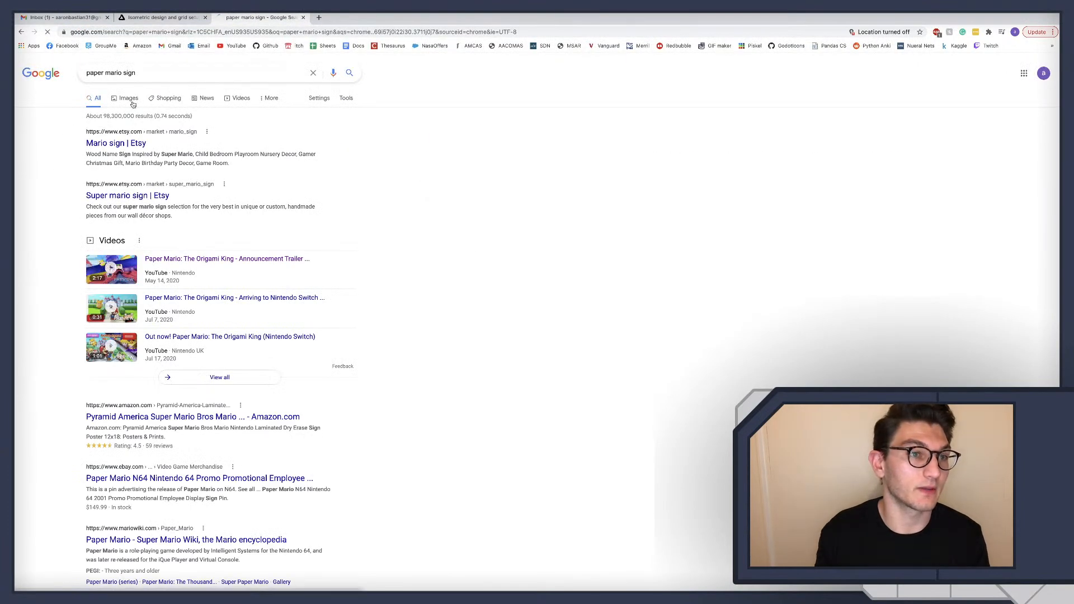
click(130, 99)
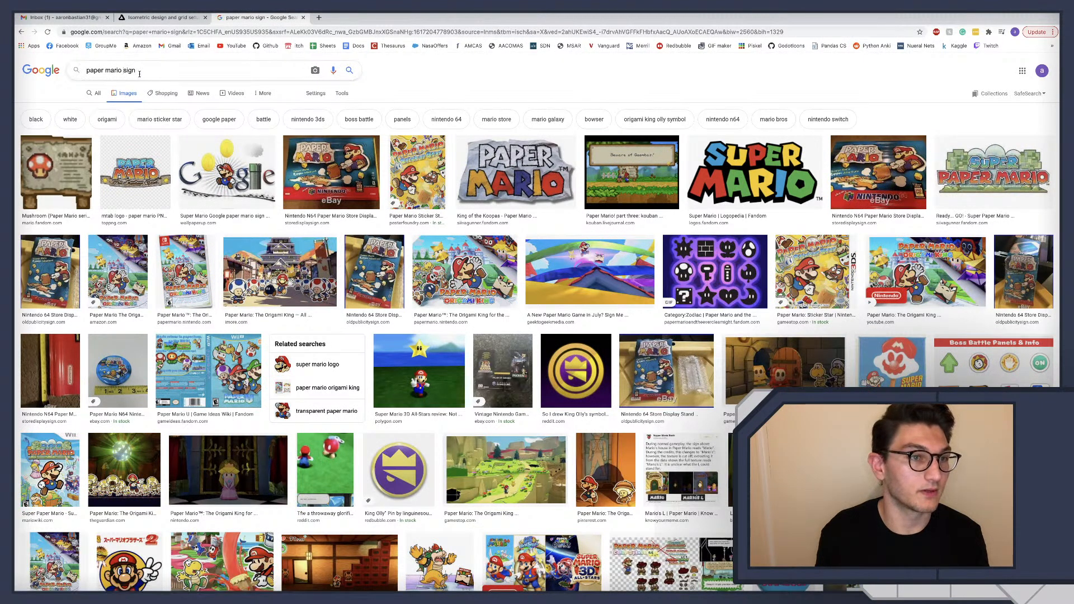
text(ttyd)
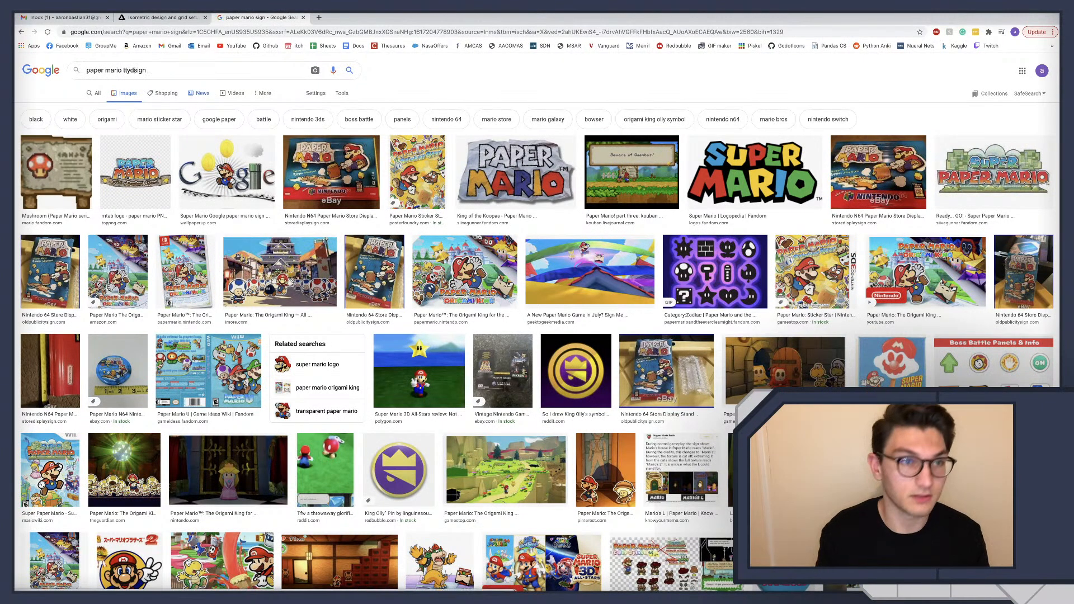
key(Return)
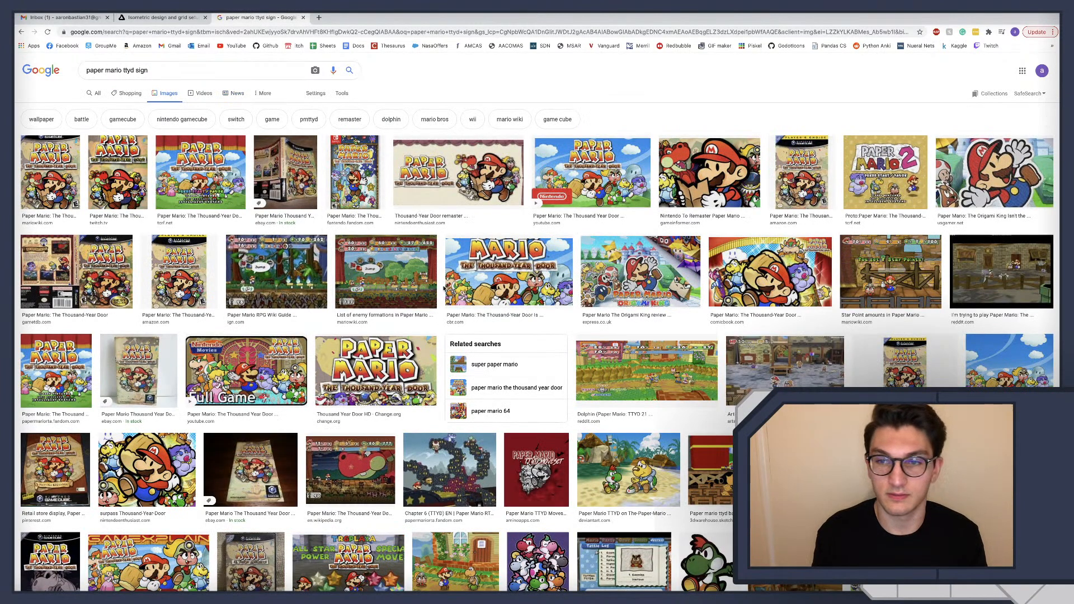
Look through the image results for a sign reference and open the Paper Mario town scene with the wooden notice board for close inspection.
scroll(439, 292, down, 1)
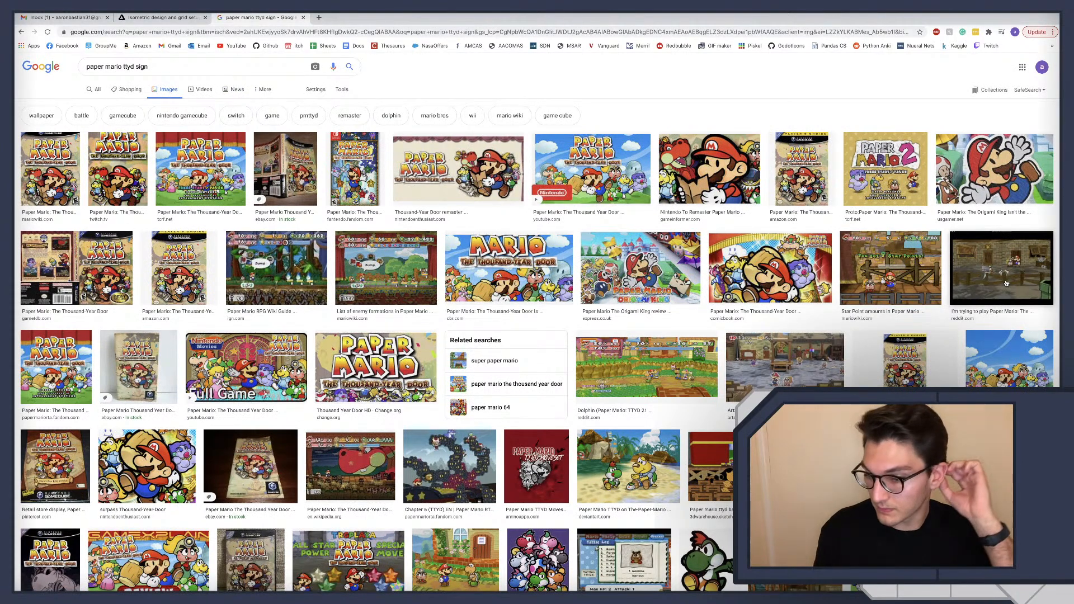
scroll(1005, 284, down, 3)
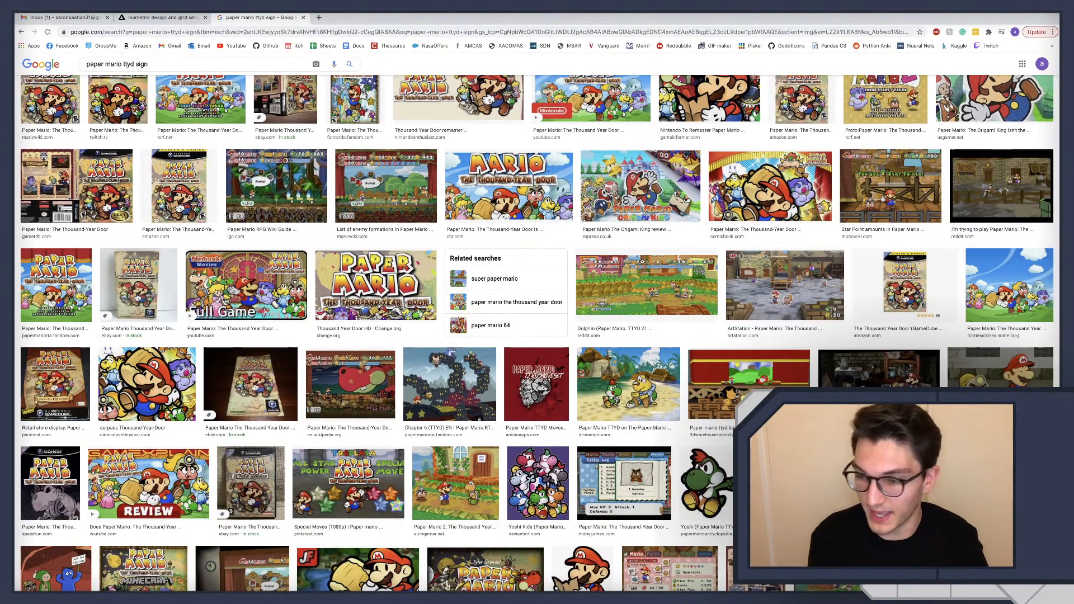
scroll(537, 333, down, 3)
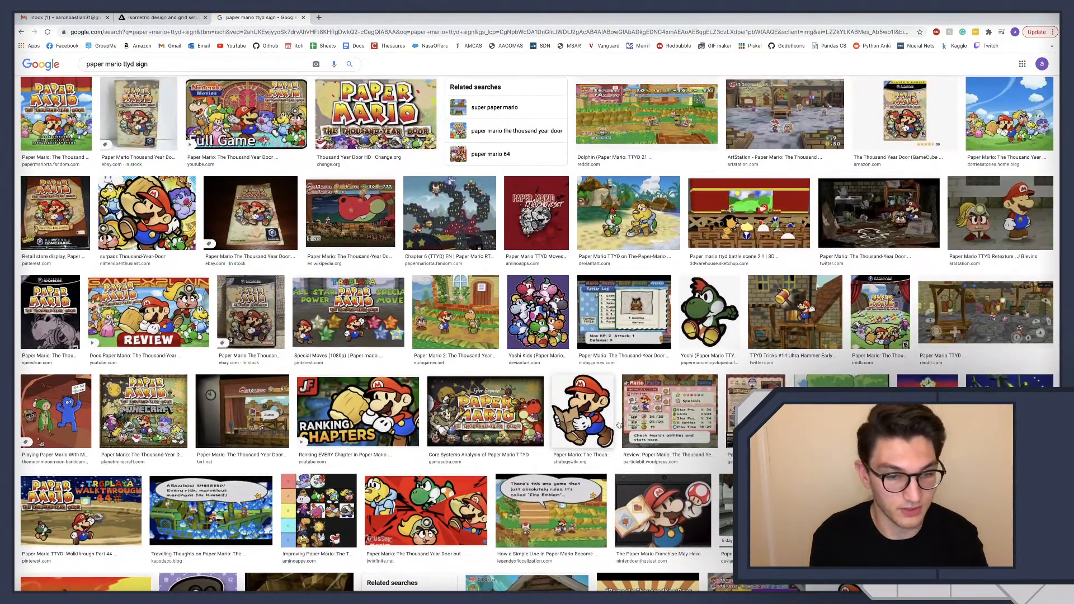
scroll(985, 378, down, 3)
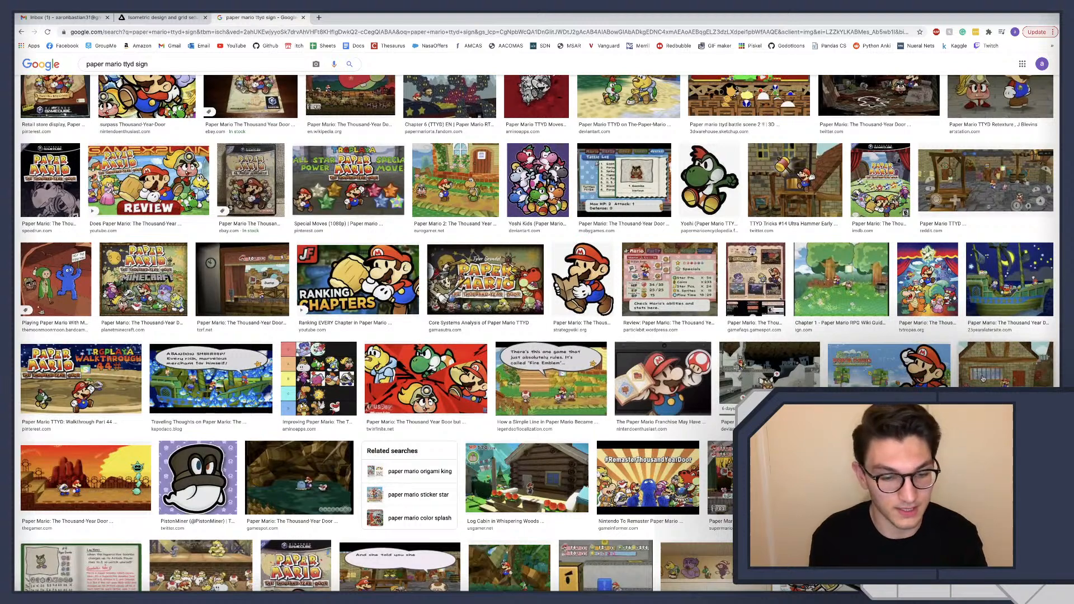
scroll(983, 379, down, 3)
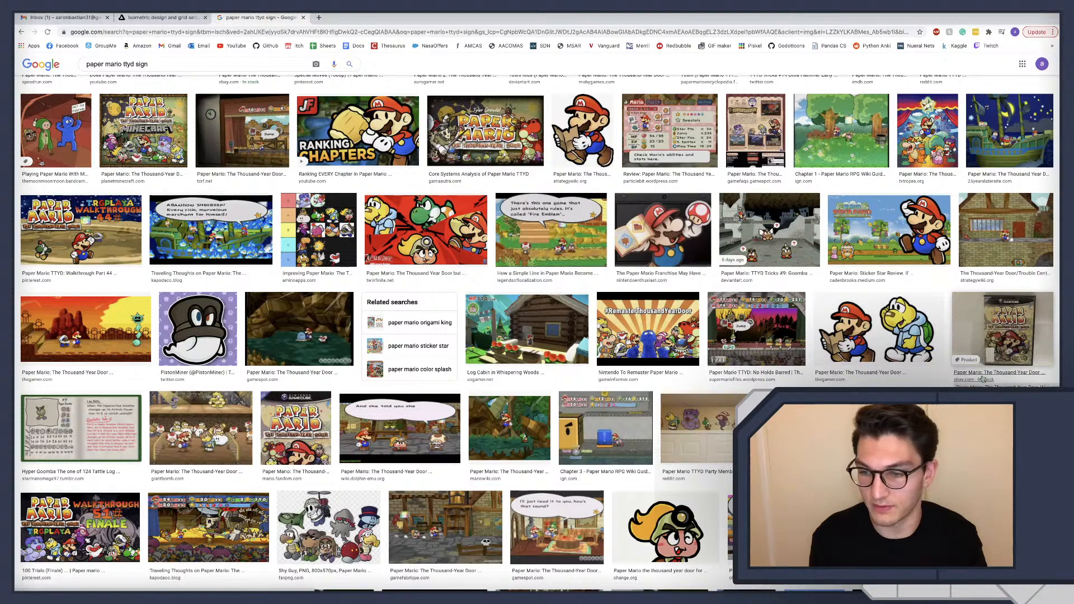
scroll(983, 379, up, 5)
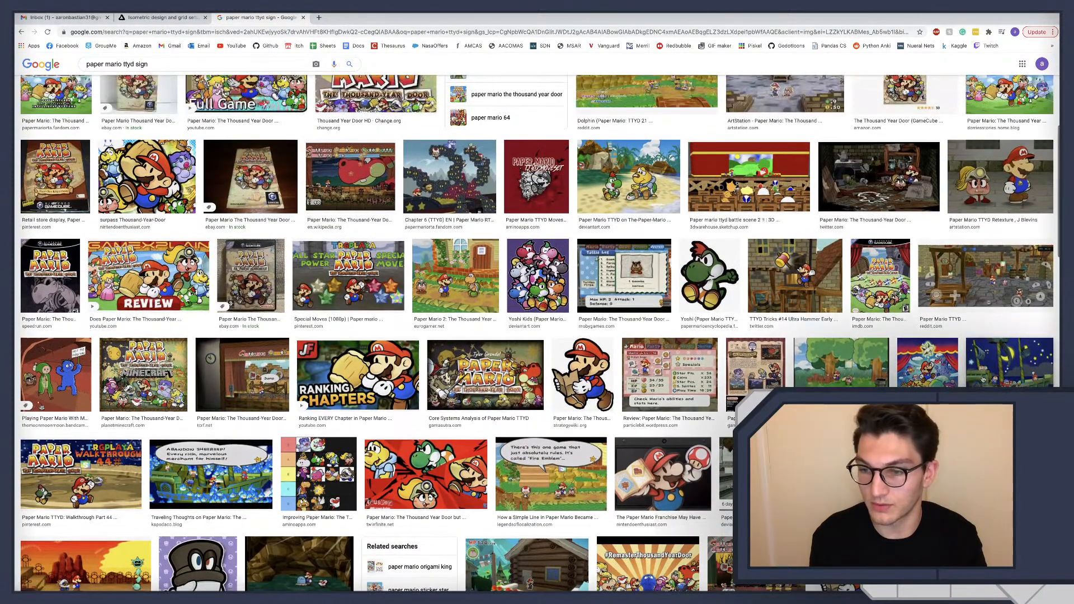
scroll(983, 379, up, 4)
scroll(983, 379, down, 1)
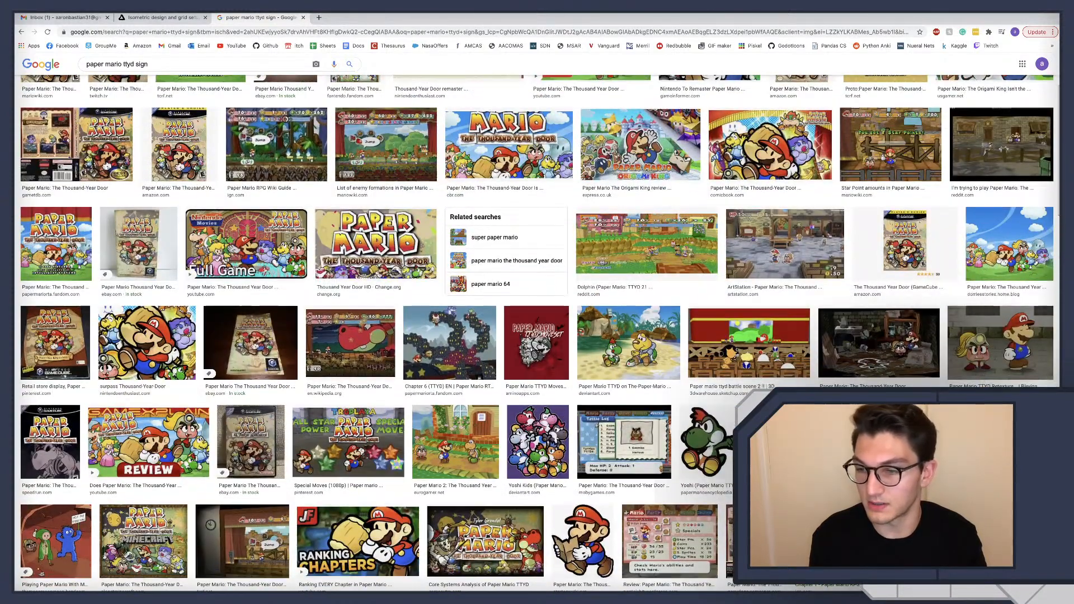
click(992, 154)
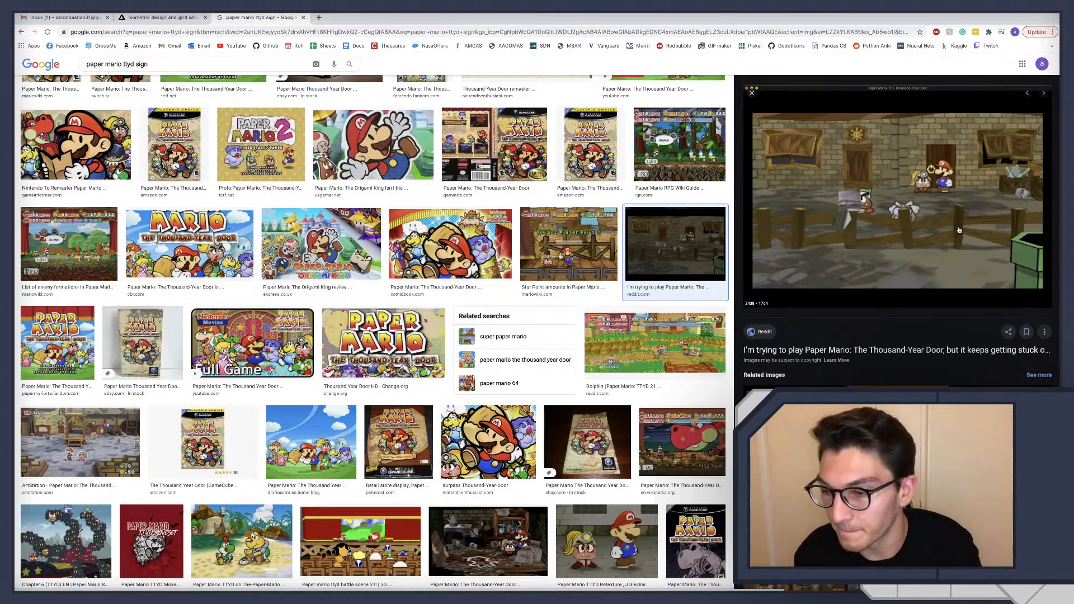
click(1001, 414)
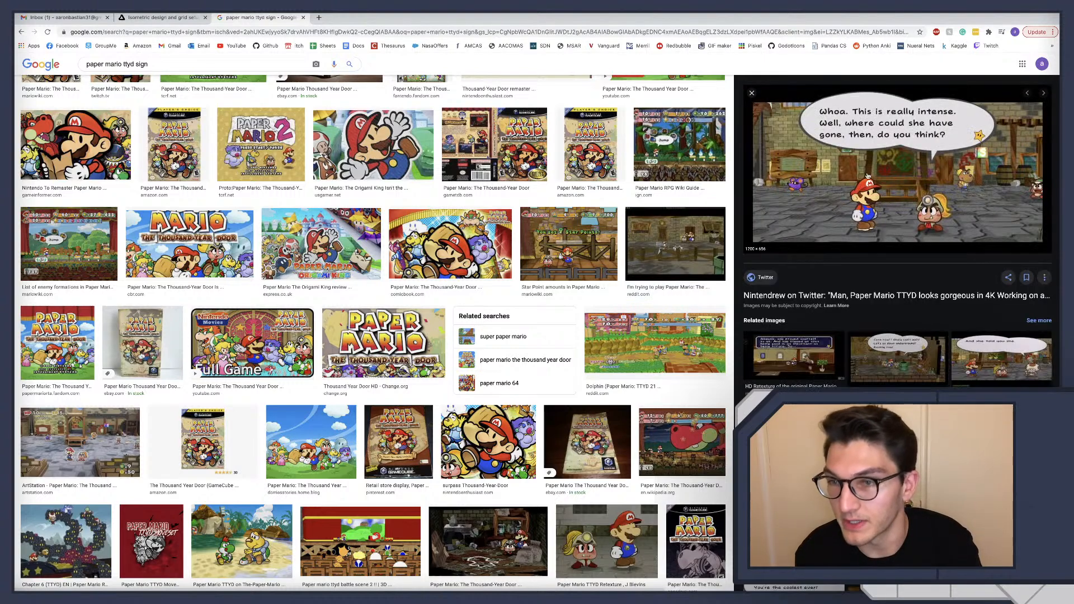
click(800, 161)
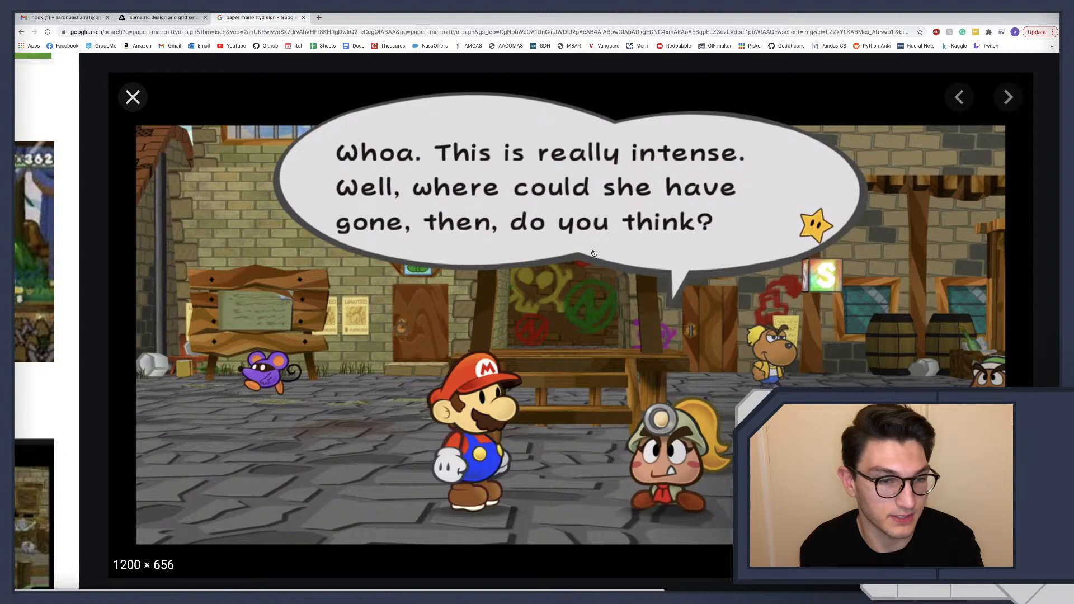
Close the reference search tab in Chrome, switch to Affinity Designer and clear away the grid, its settings window and the Isometric panel.
scroll(594, 254, down, 5)
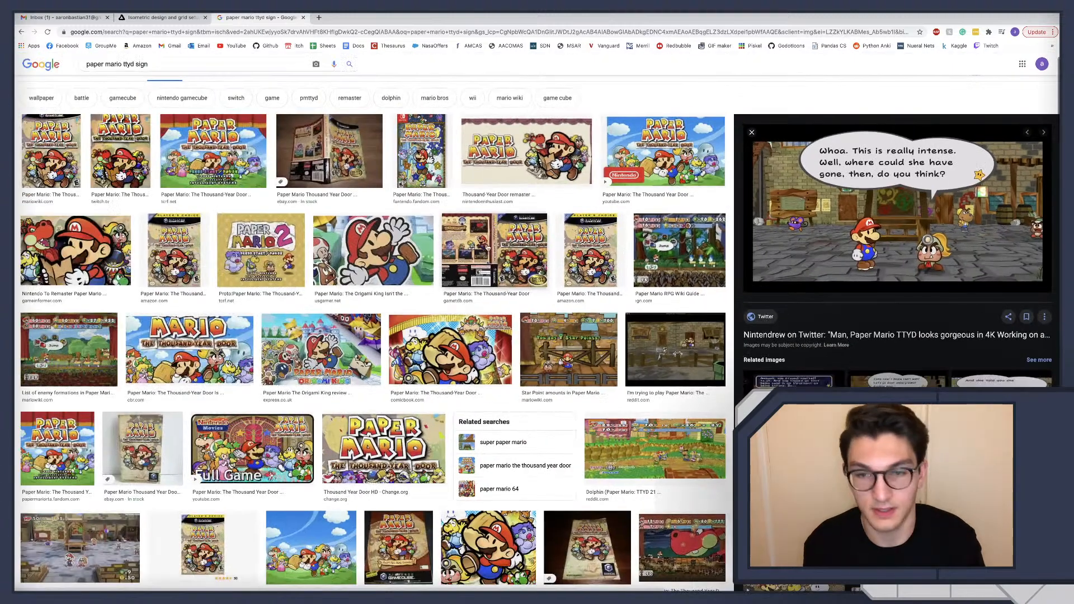
click(304, 17)
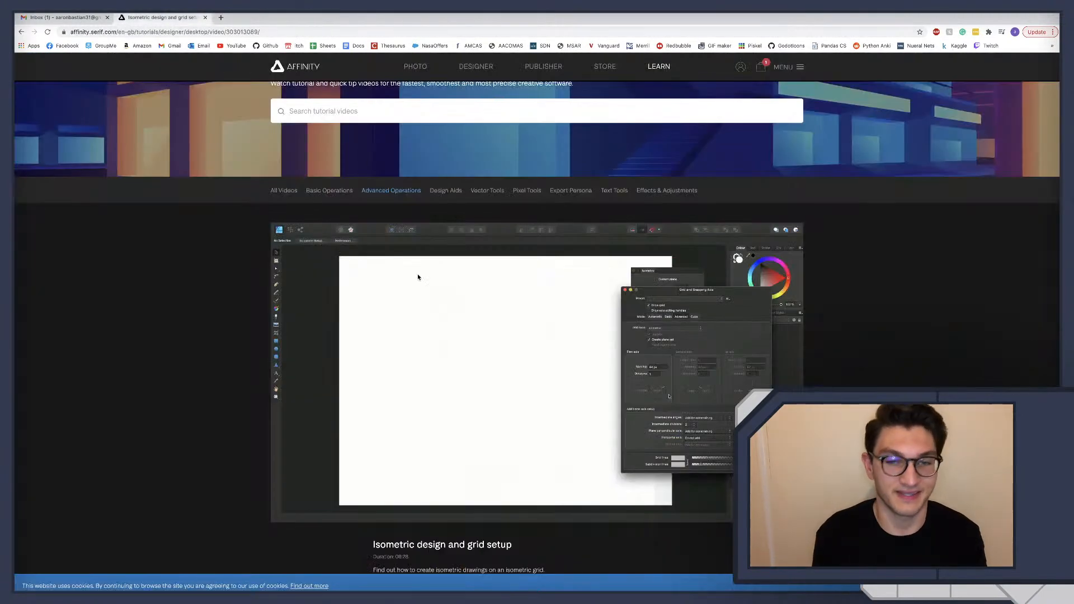
key(ctrl+Left)
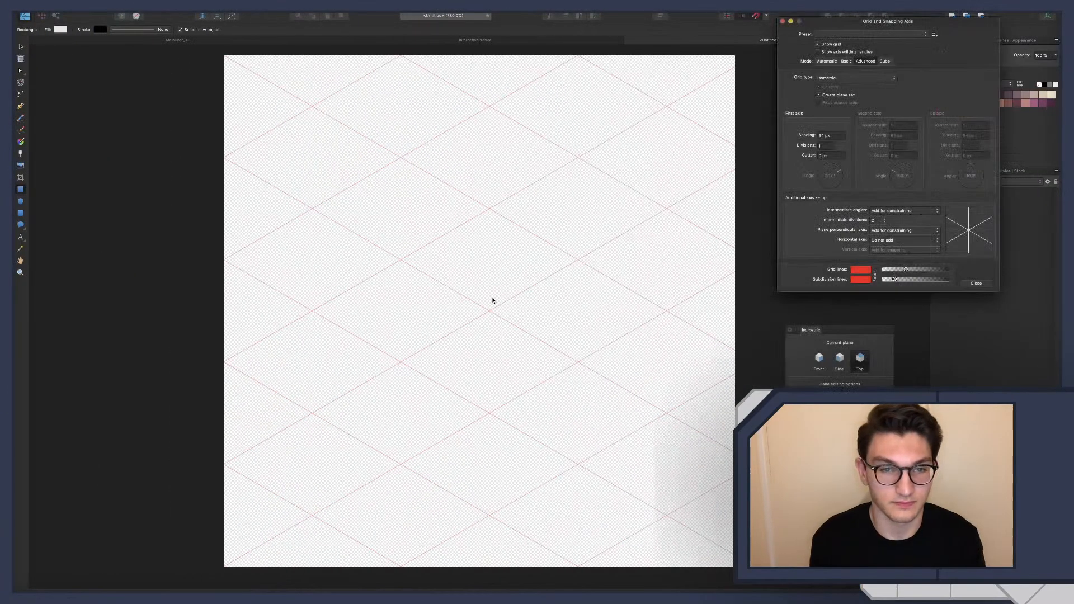
click(783, 21)
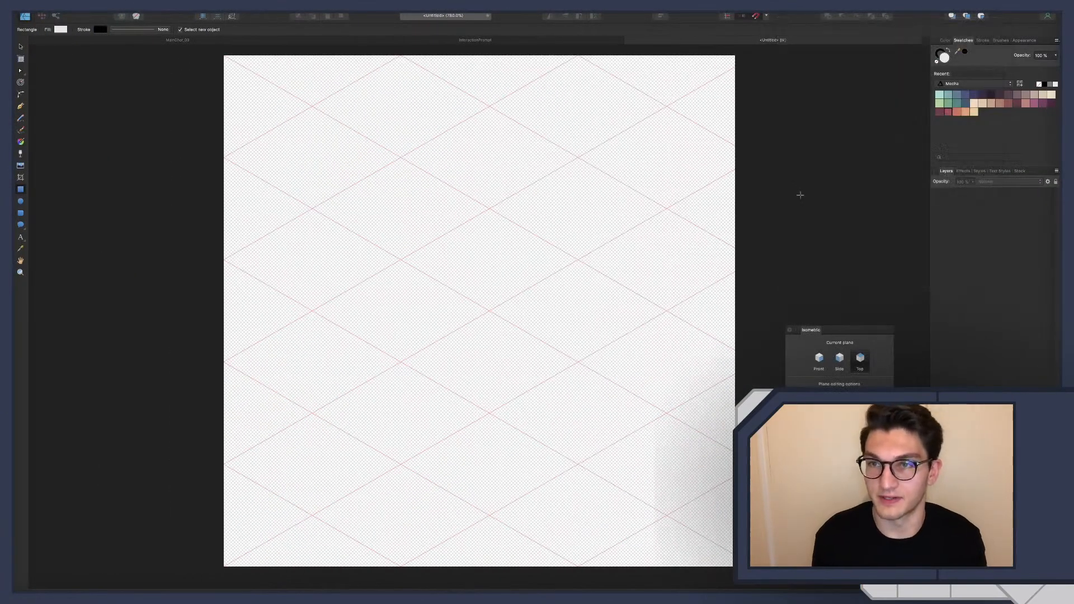
click(789, 330)
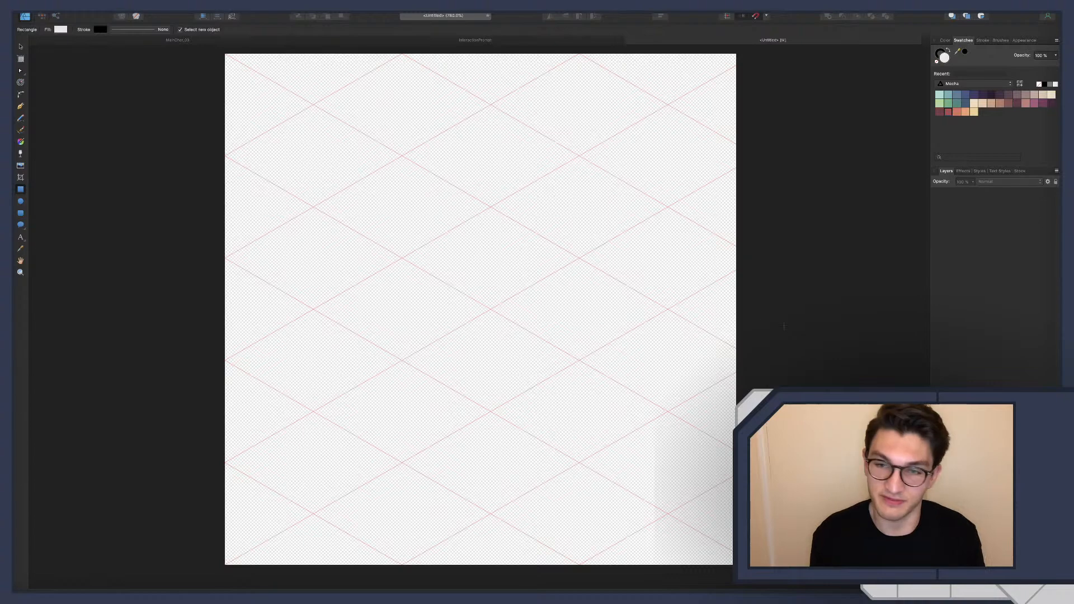
scroll(704, 94, down, 2)
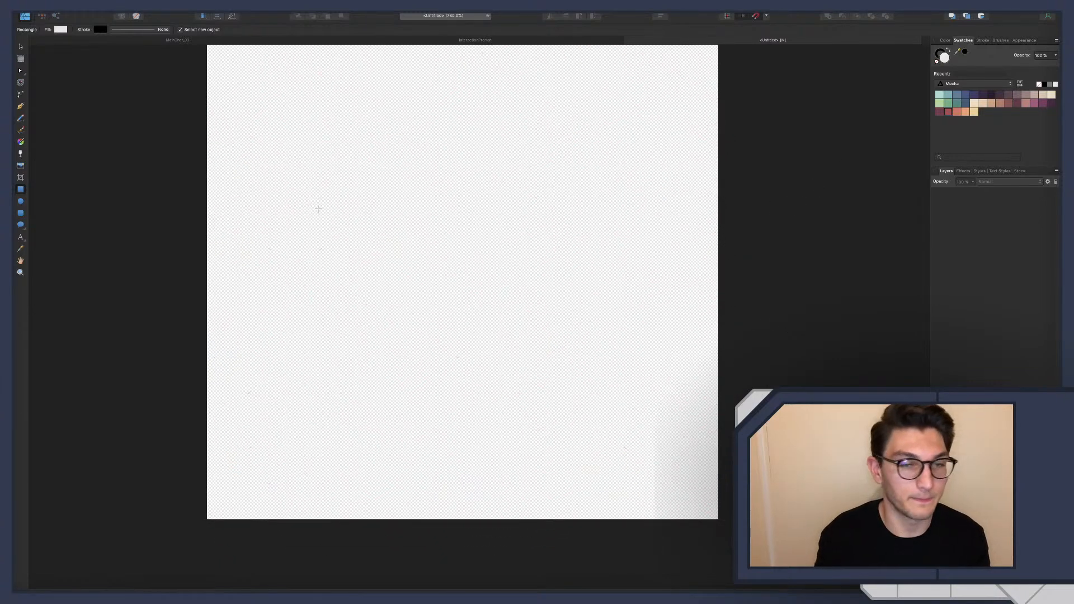
Create a wide rectangle in the middle of the page as the sign board and compare it with the main character document.
mouse_move(311, 176)
mouse_down()
mouse_move(328, 216)
mouse_move(492, 355)
mouse_move(633, 345)
mouse_move(651, 378)
mouse_up()
scroll(528, 273, up, 2)
scroll(520, 273, left, 1)
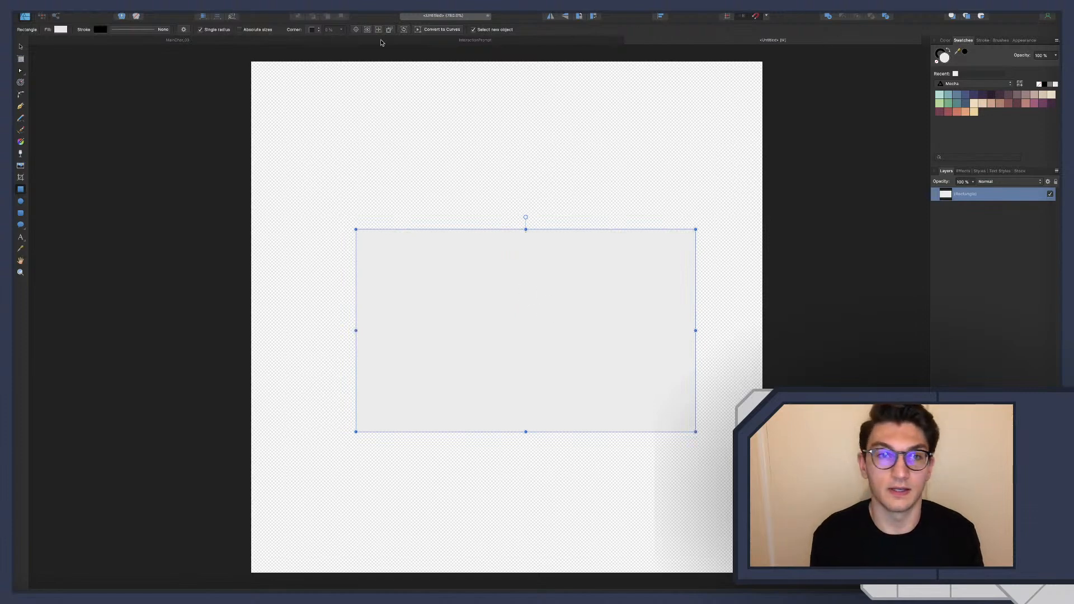
click(202, 43)
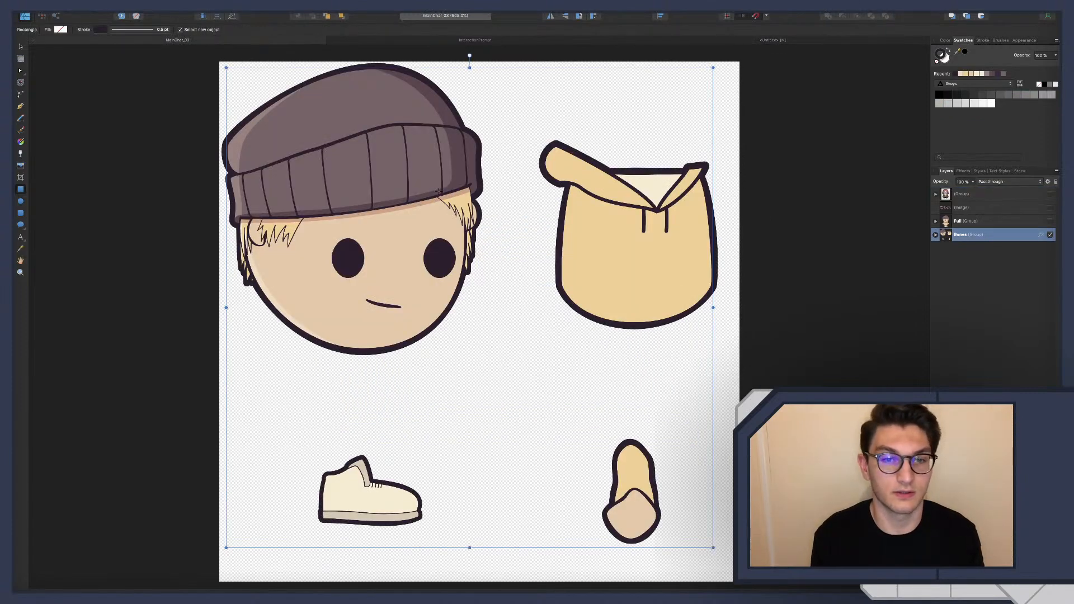
click(785, 41)
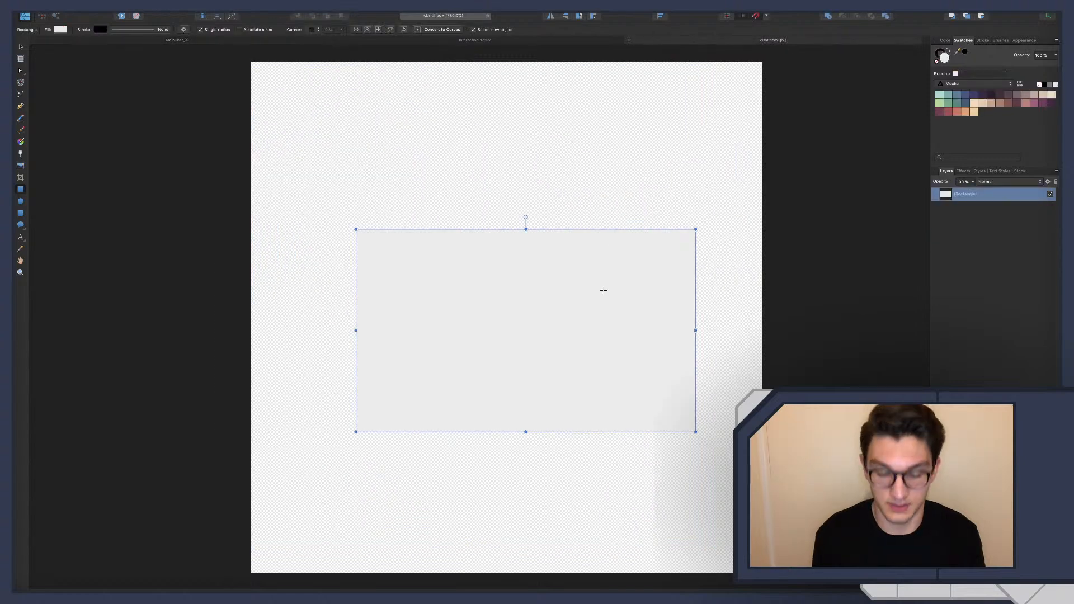
Move the rectangle to the upper half of the page and centre it horizontally.
key(v)
drag(559, 308, 574, 236)
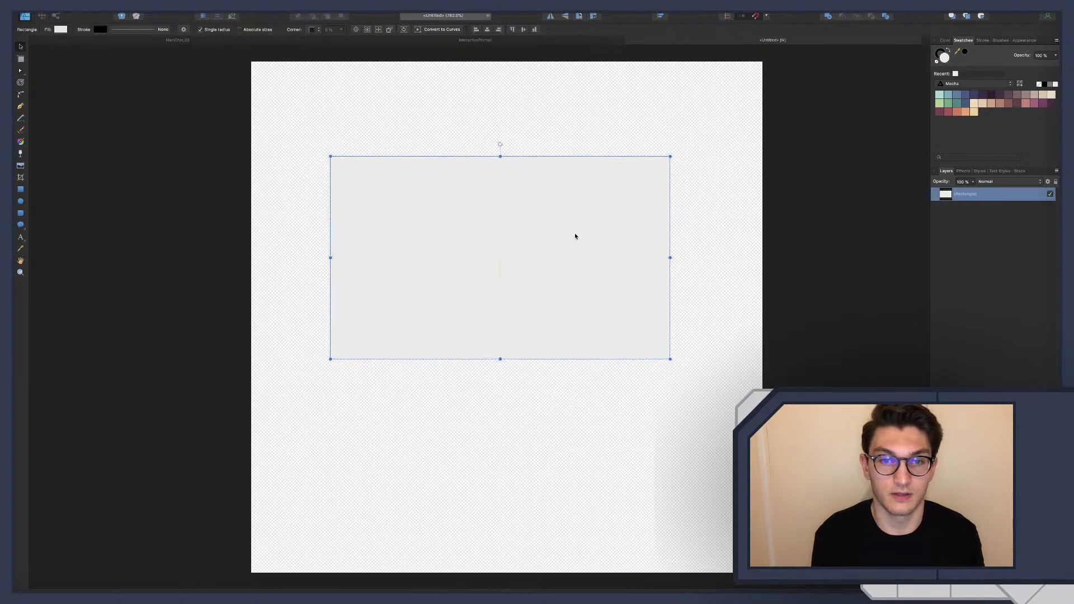
click(661, 16)
click(686, 41)
click(738, 232)
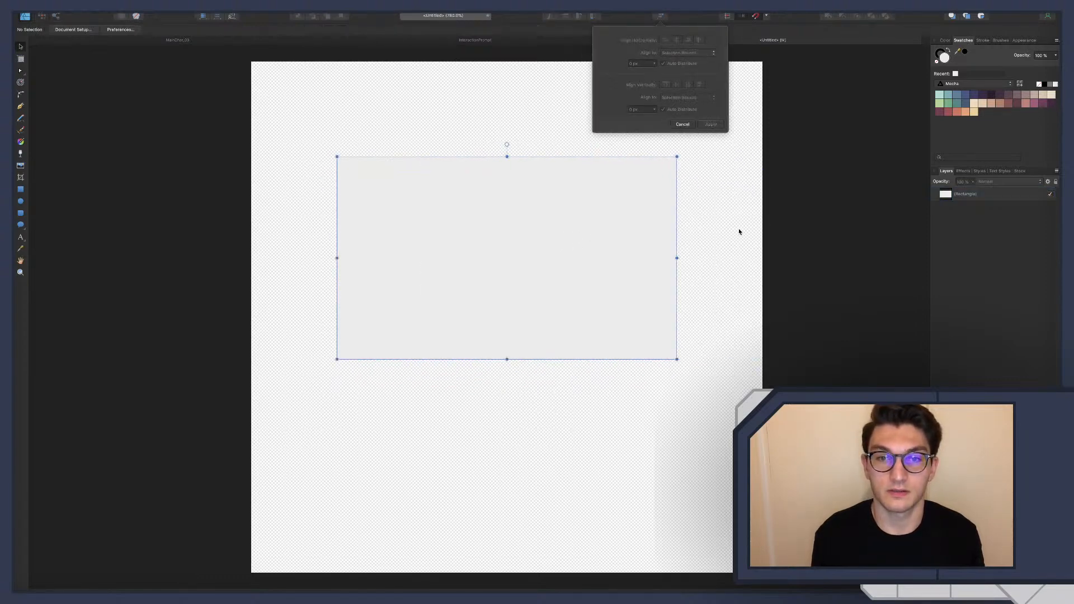
Enlarge the rectangle proportionally about its centre and shift it slightly upward, keeping it horizontally centred.
click(528, 265)
drag(675, 359, 714, 381)
drag(553, 252, 554, 239)
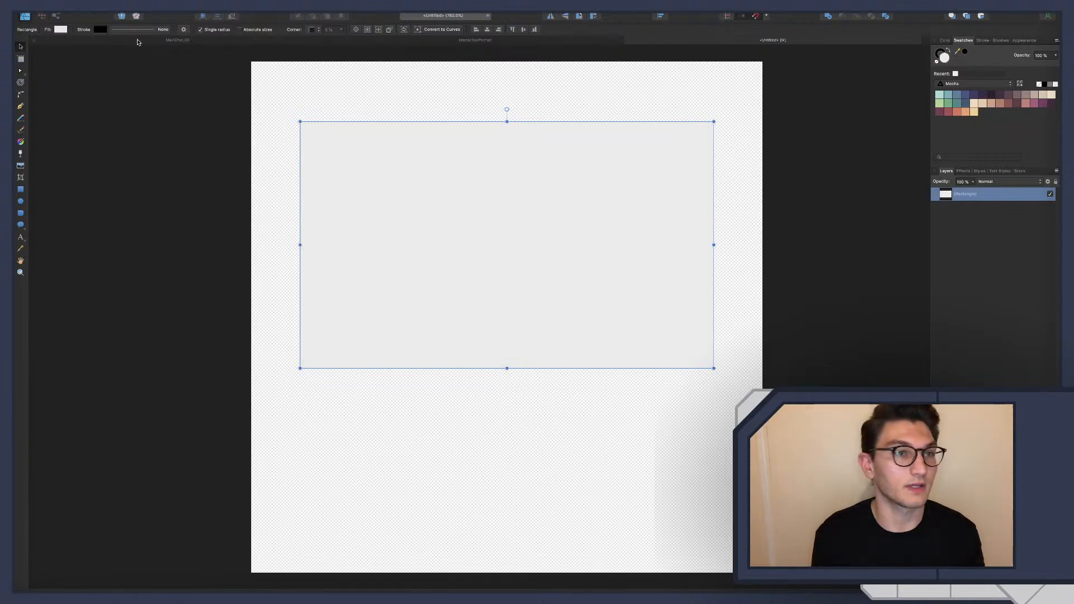
Try several brown and mauve palette swatches as the rectangle's fill and settle on the light reddish brown.
click(1000, 104)
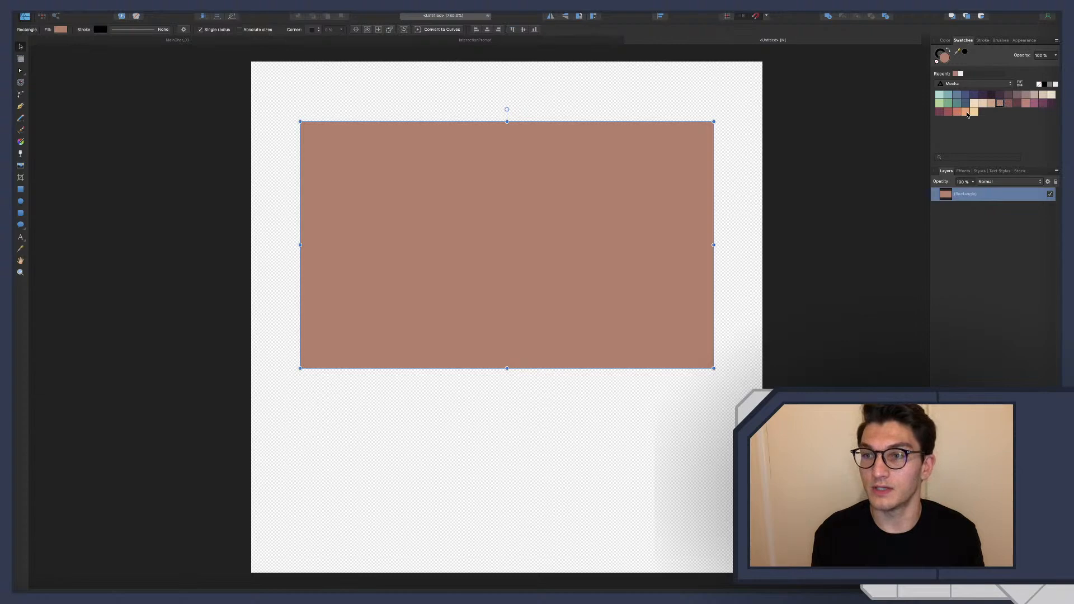
click(1008, 105)
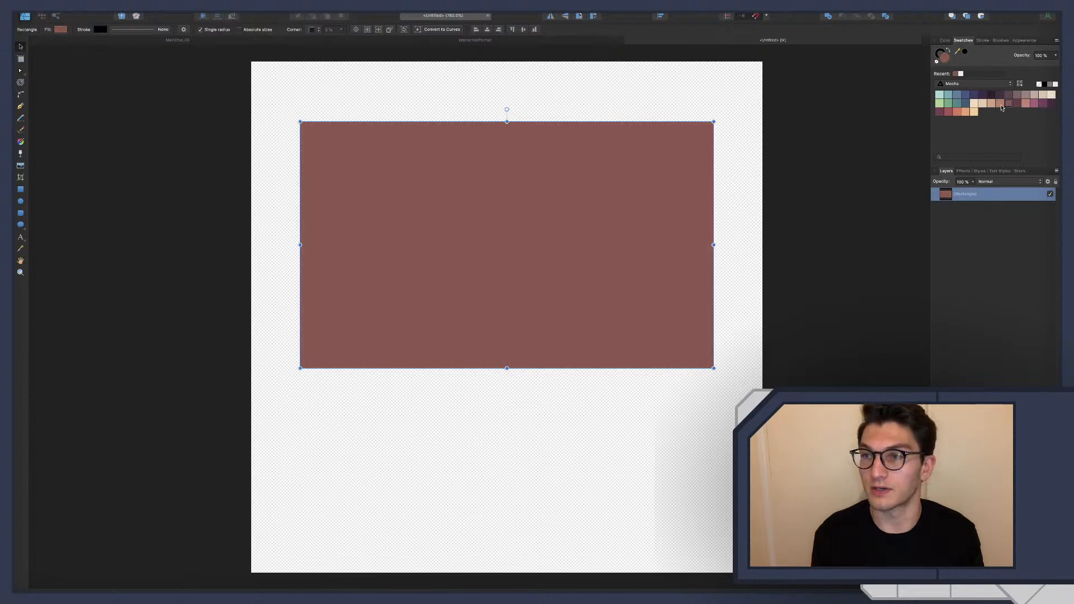
click(1025, 103)
click(1017, 96)
click(1012, 97)
click(1009, 96)
click(1027, 98)
click(1026, 102)
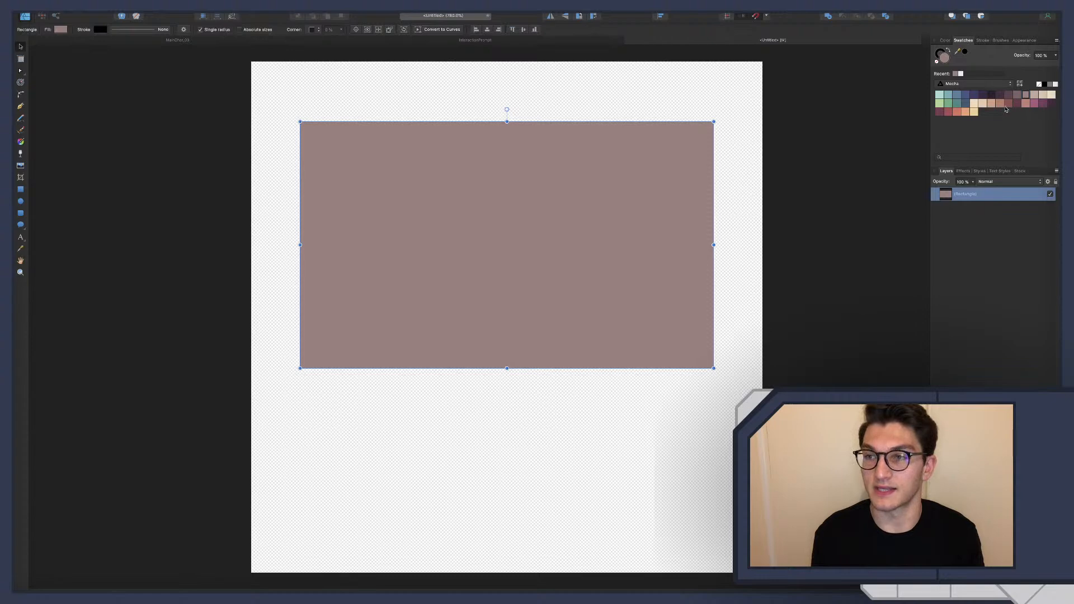
click(1000, 104)
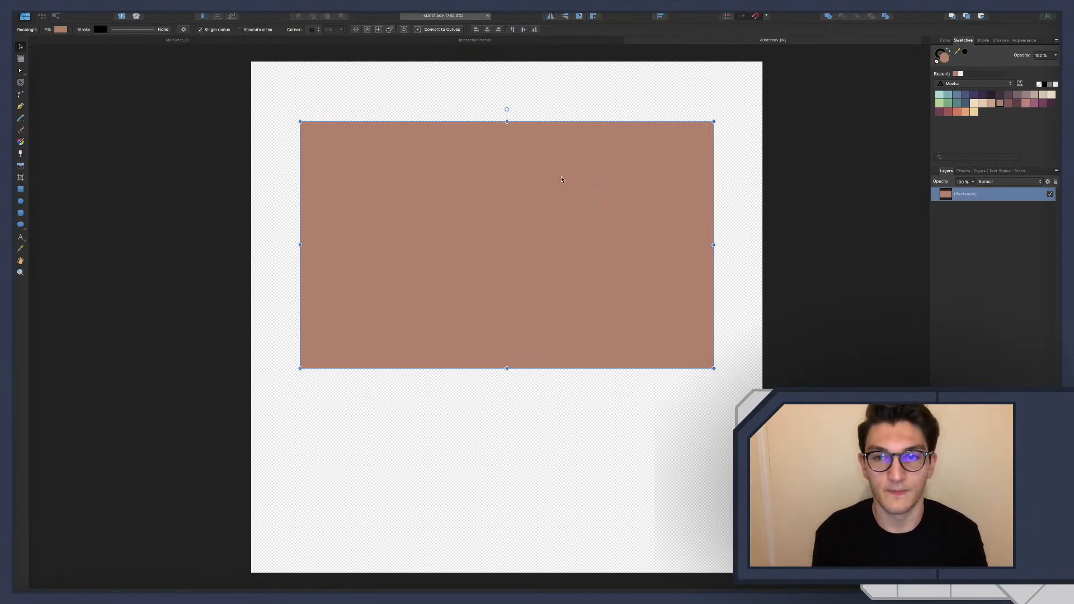
Check the style of the character artwork in the main character document and return to the sign document.
scroll(562, 178, up, 2)
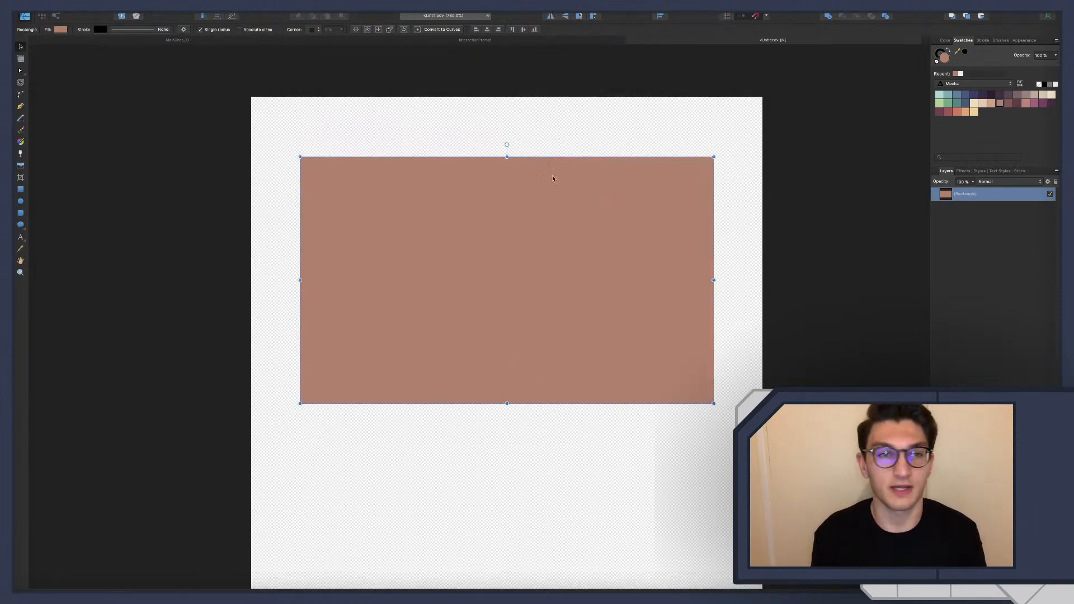
click(254, 44)
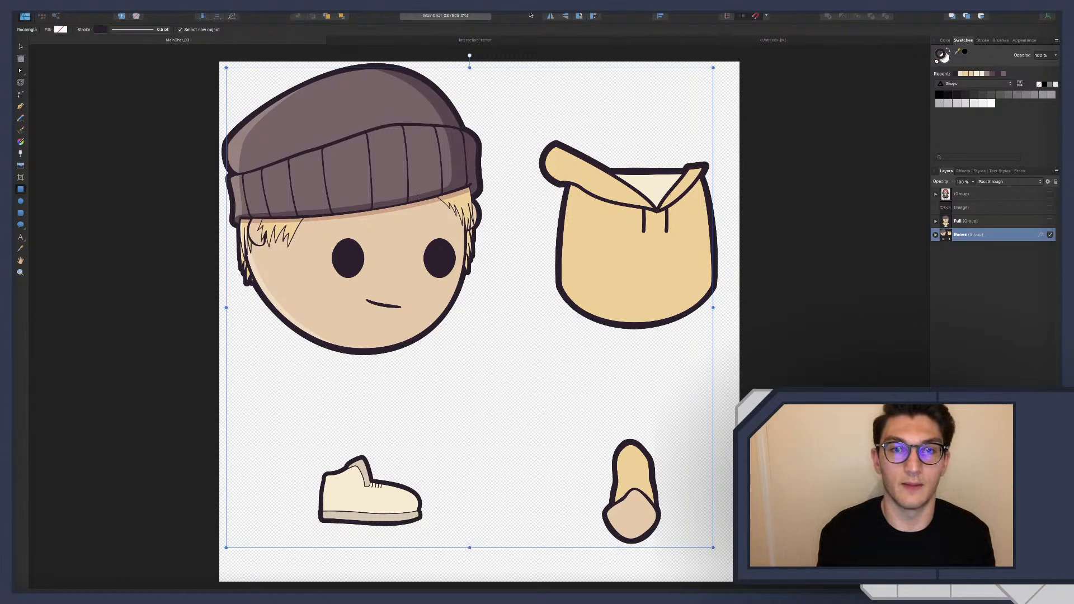
click(716, 40)
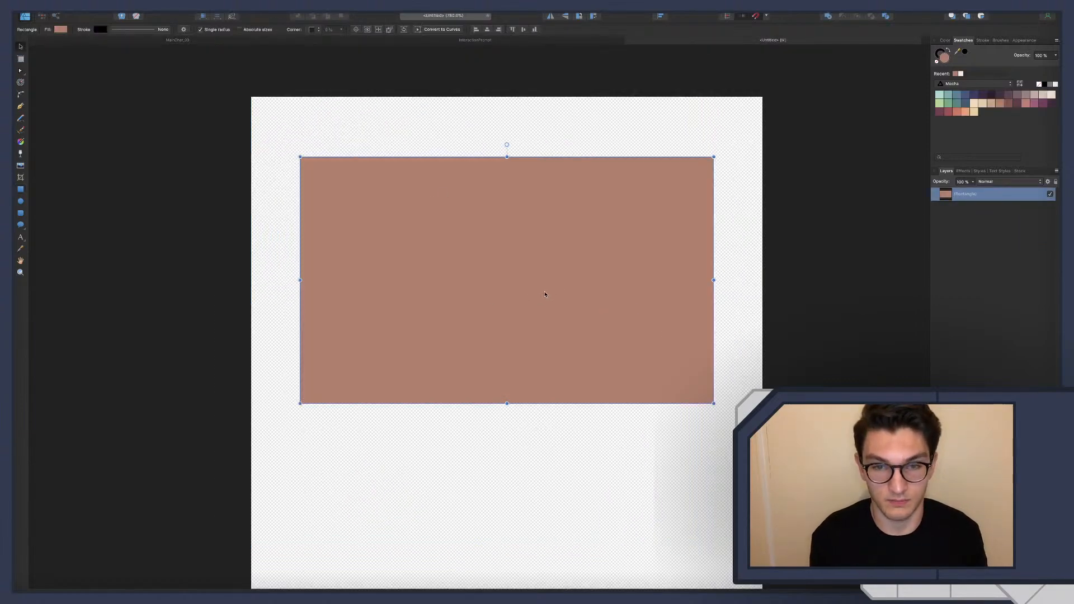
Nudge the brown rectangle left to leave room for a side face.
key(m)
key(v)
key(Left)
key(Left)
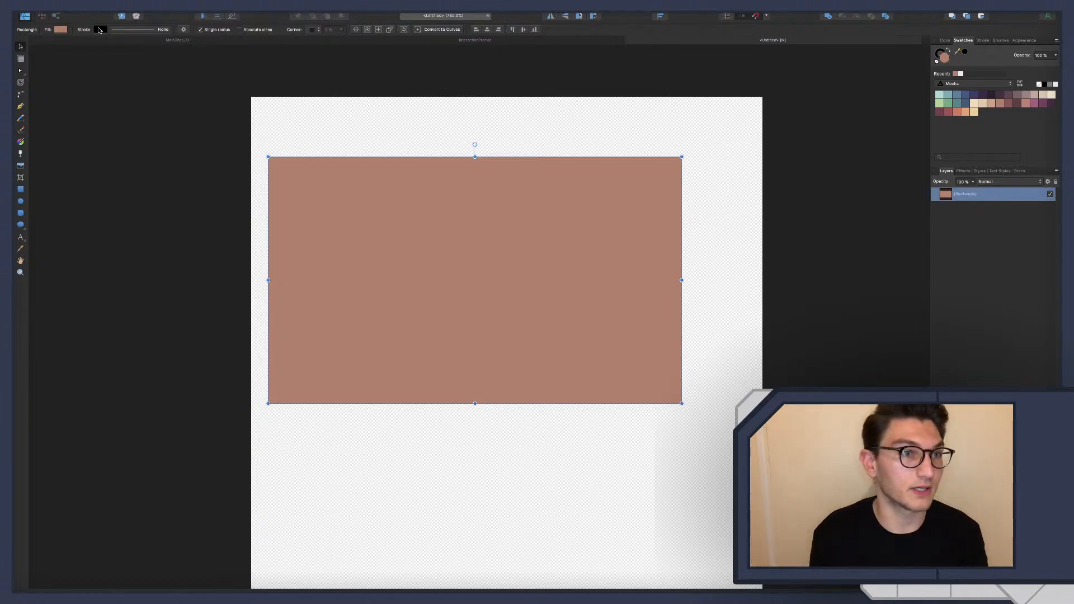
Give the brown rectangle a solid outline in the dark maroon palette colour.
click(119, 32)
click(125, 43)
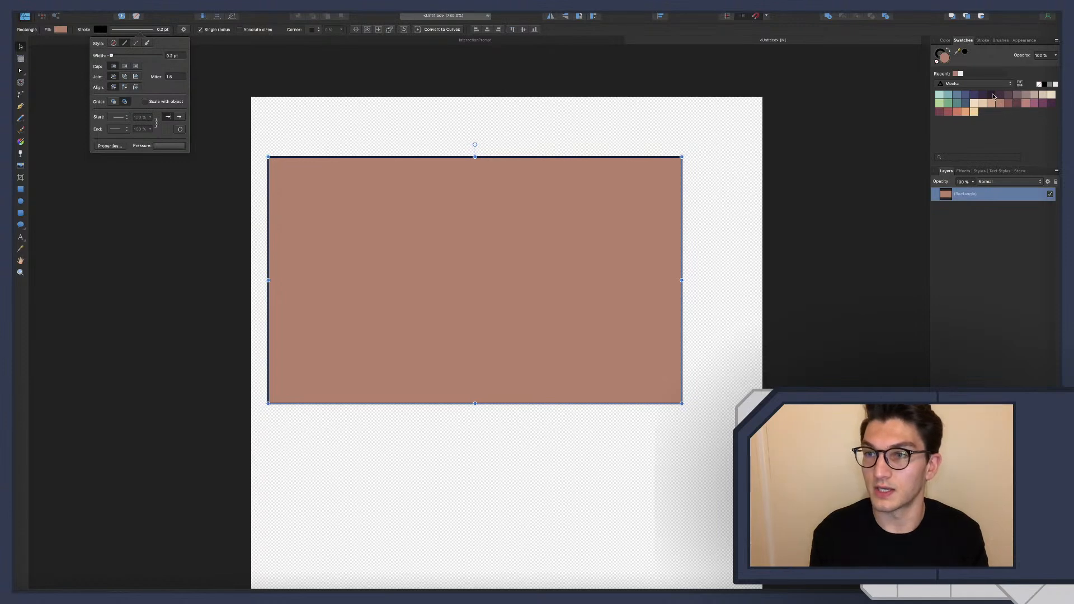
click(947, 52)
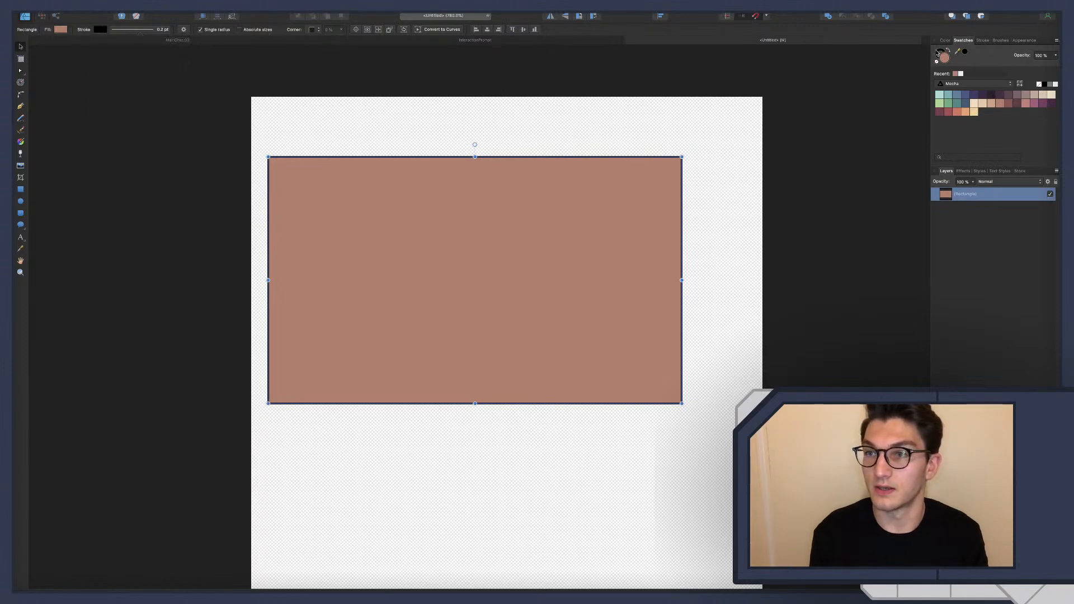
click(942, 54)
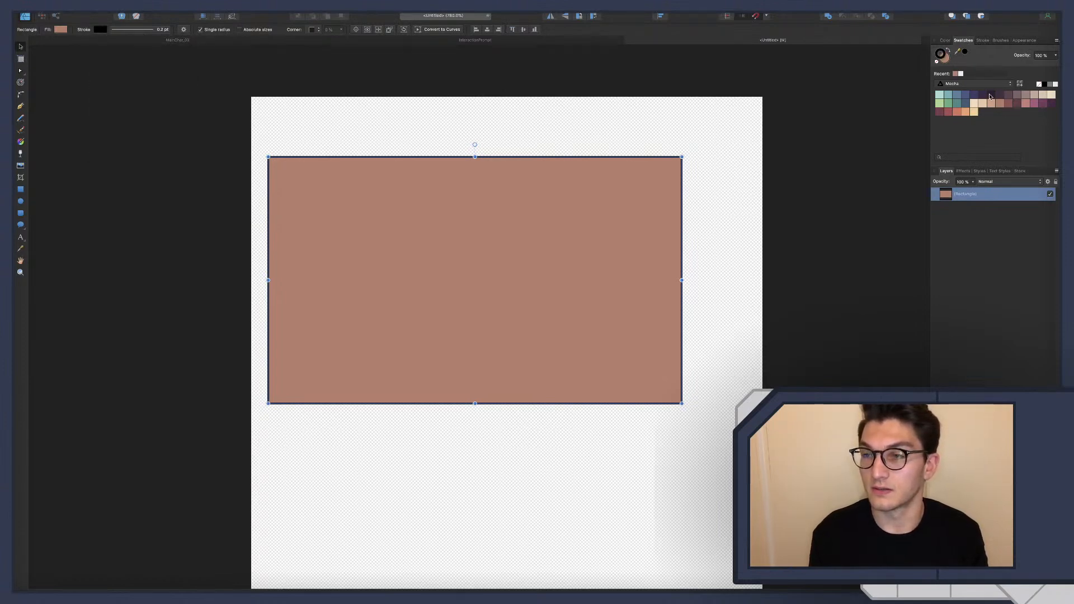
click(1017, 104)
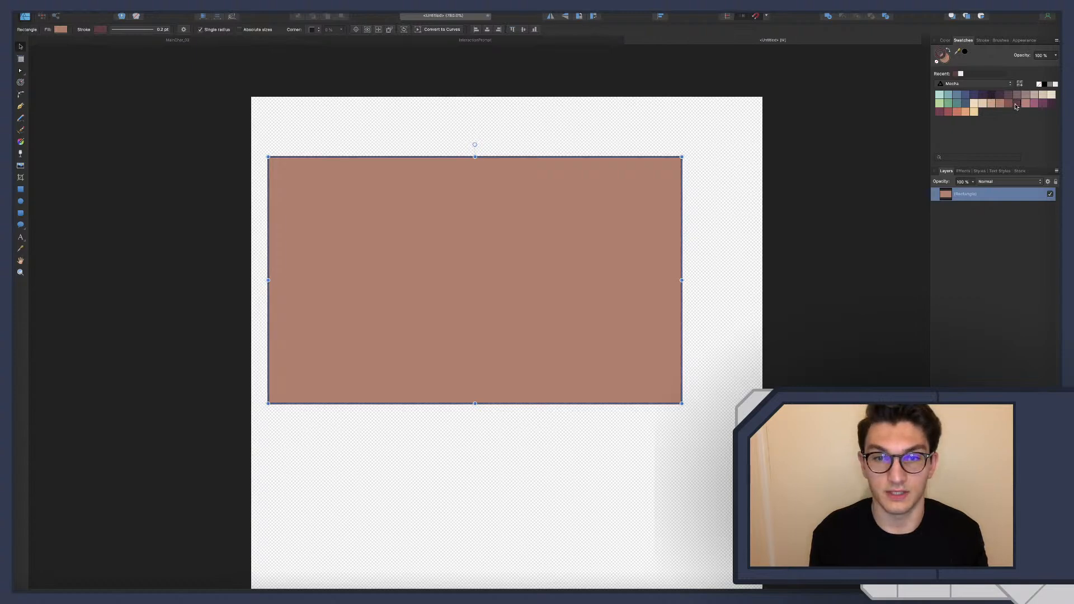
click(1014, 383)
Add a narrow rectangle of the same height flush against the board's right edge as its side face.
scroll(620, 207, right, 2)
scroll(620, 208, up, 1)
scroll(689, 241, left, 1)
key(m)
drag(668, 414, 708, 168)
key(v)
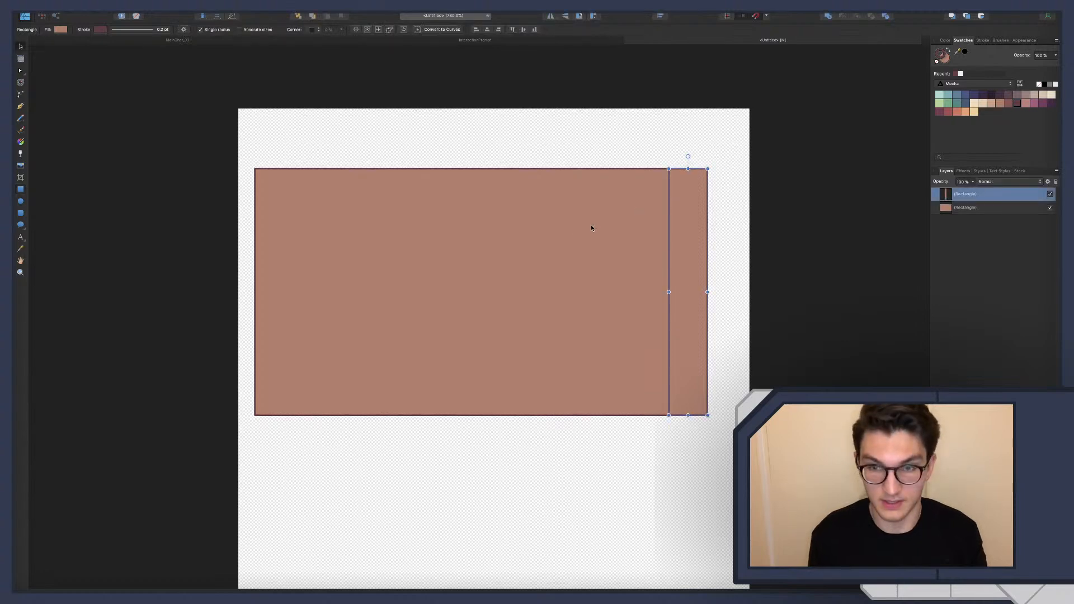
Trim the large board rectangle's width and height very slightly by adjusting its dimensions.
click(566, 238)
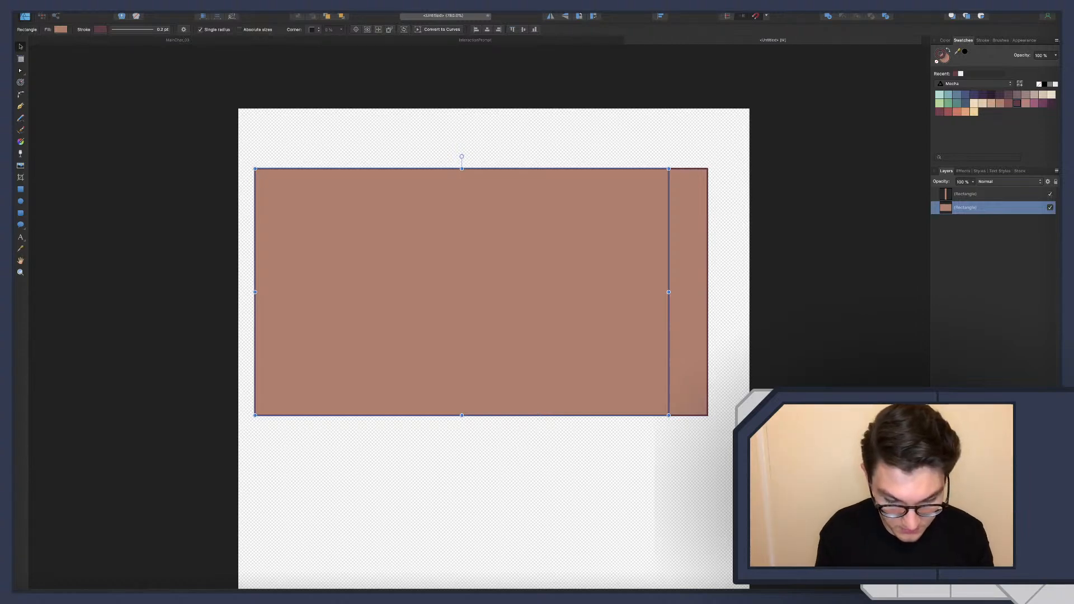
key(Return)
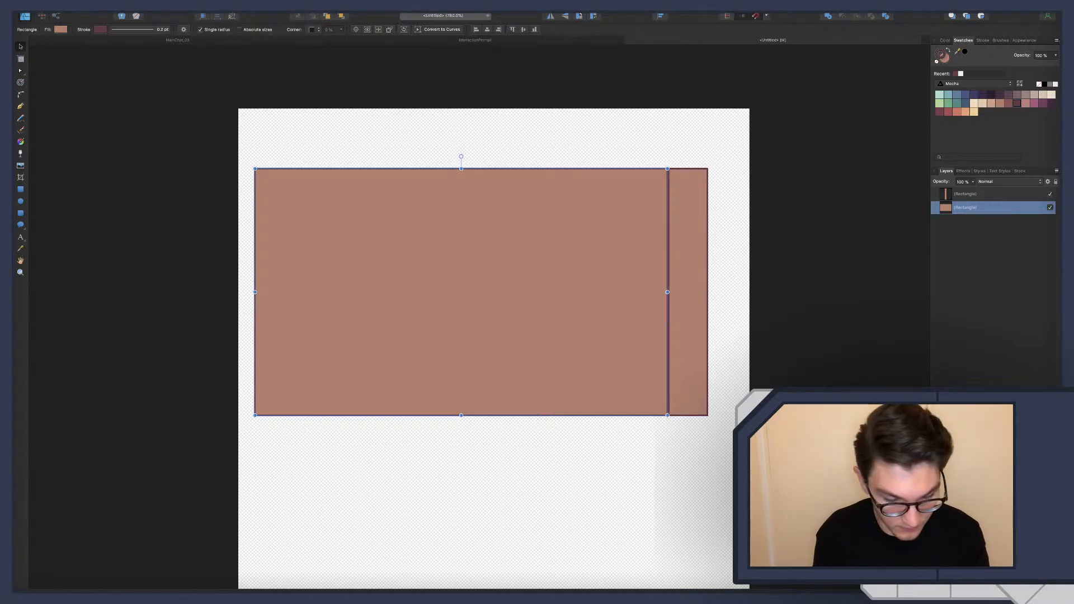
key(Return)
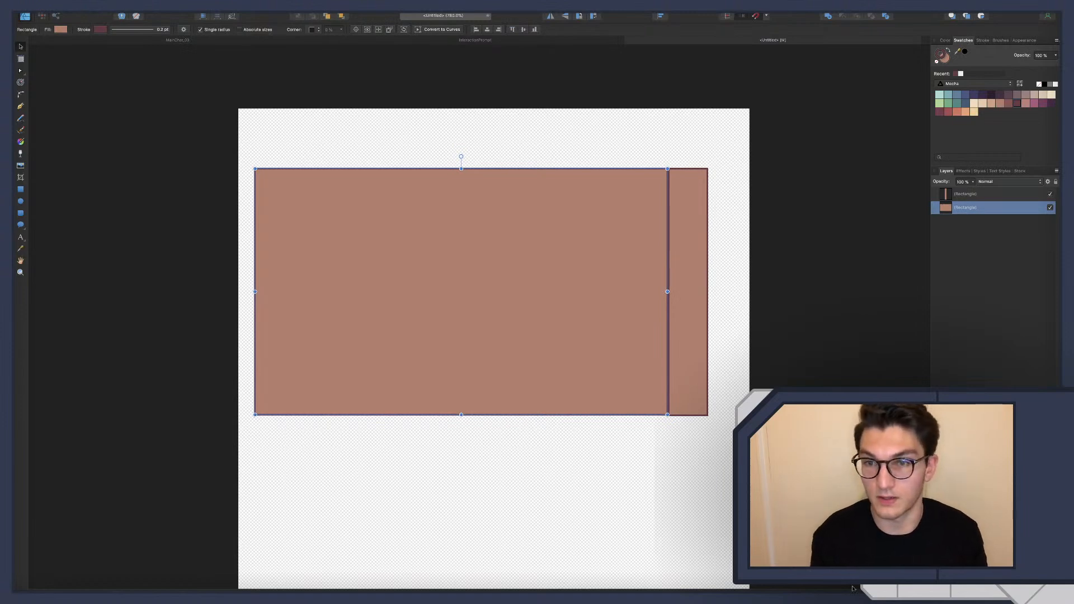
Fill the narrow side rectangle with the dark maroon outline colour and compare the look with the main character document.
click(694, 338)
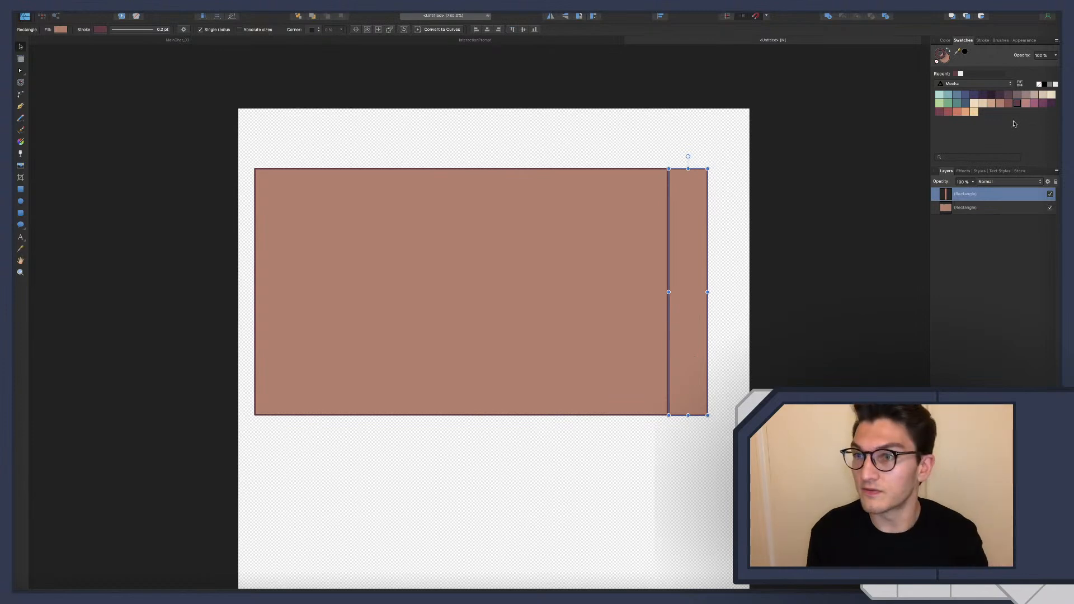
click(946, 60)
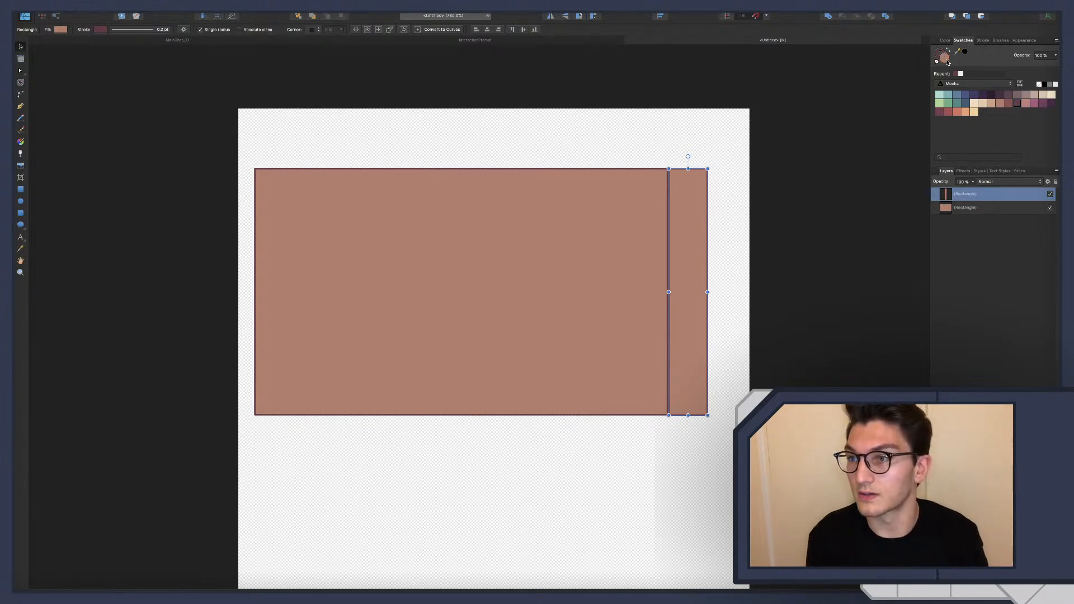
click(1016, 104)
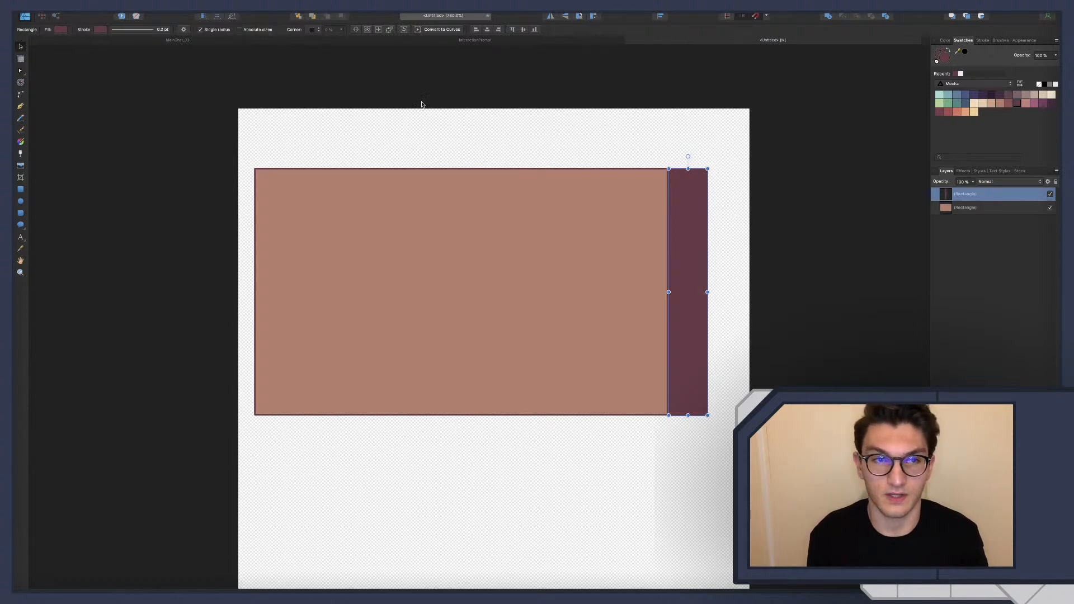
click(210, 42)
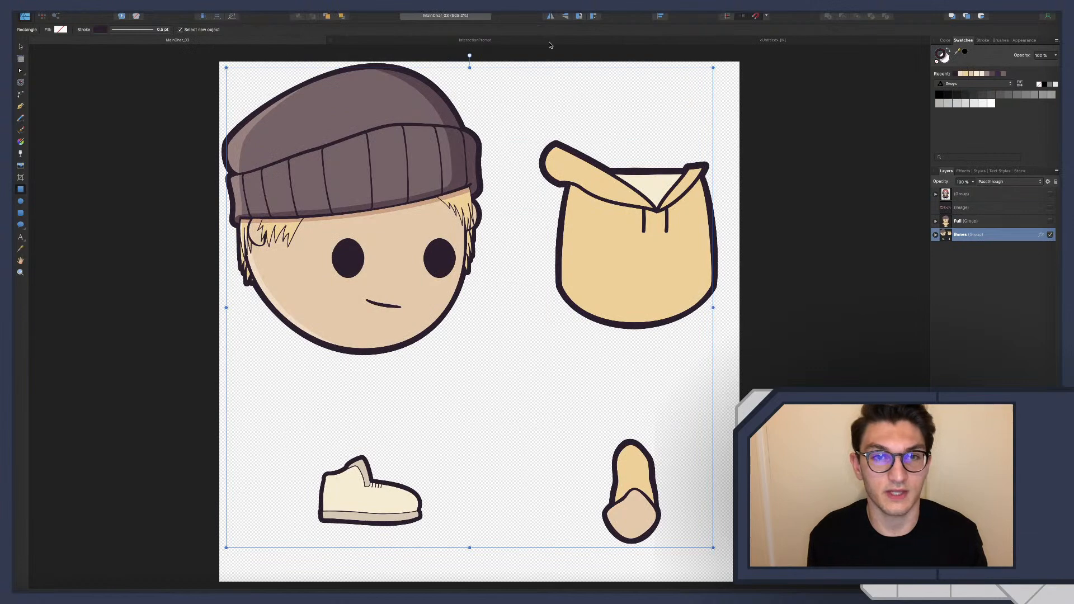
click(719, 41)
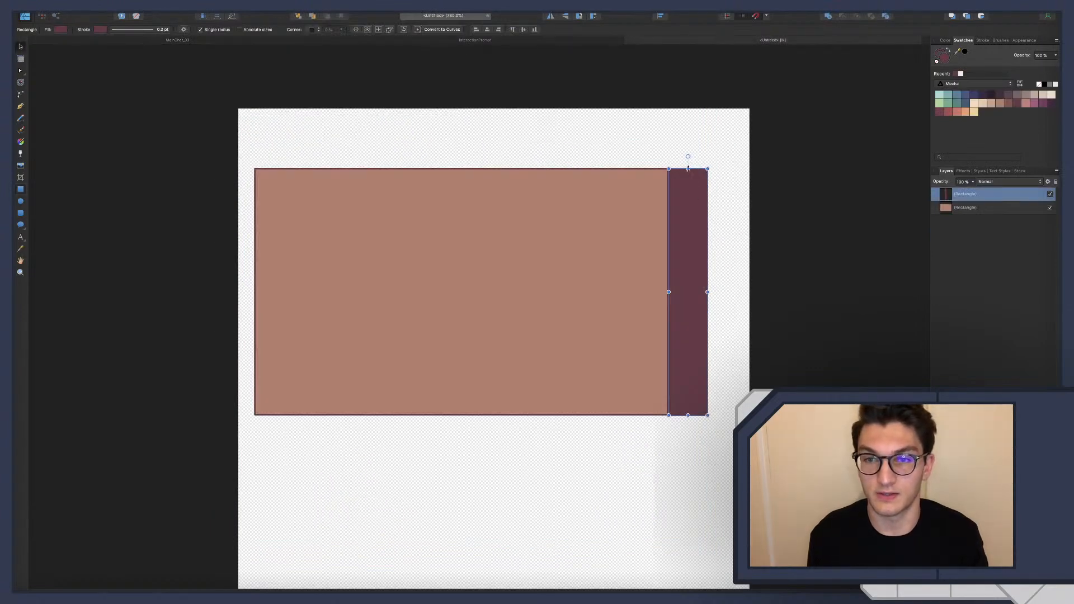
Shear the maroon side rectangle so its outer edge shifts upward, making the board look three-dimensional.
drag(710, 293, 712, 280)
click(733, 254)
scroll(598, 225, up, 1)
scroll(598, 224, up, 1)
scroll(599, 224, down, 1)
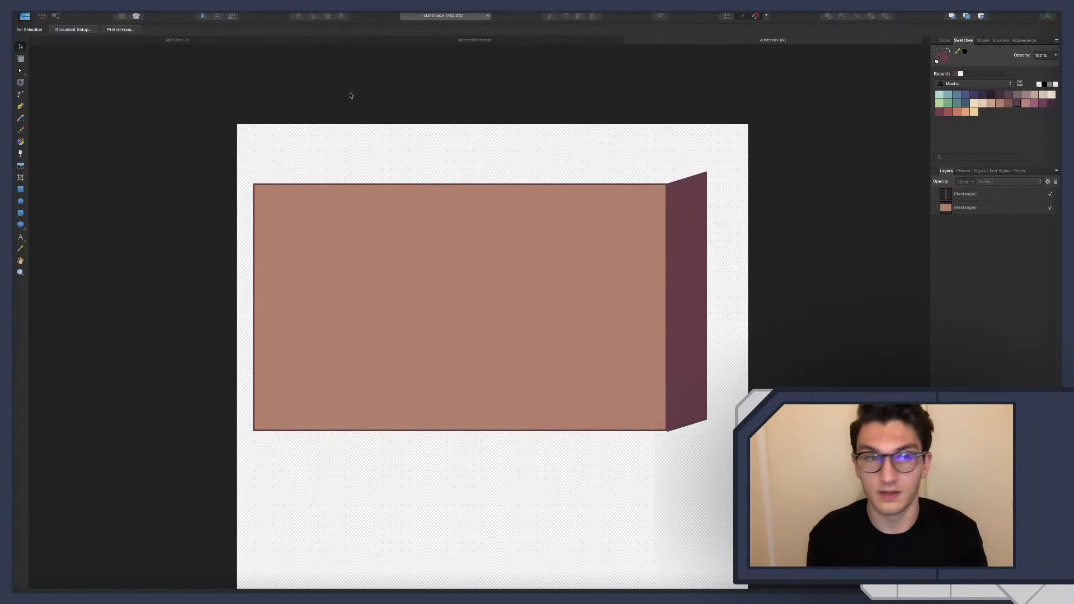
click(688, 282)
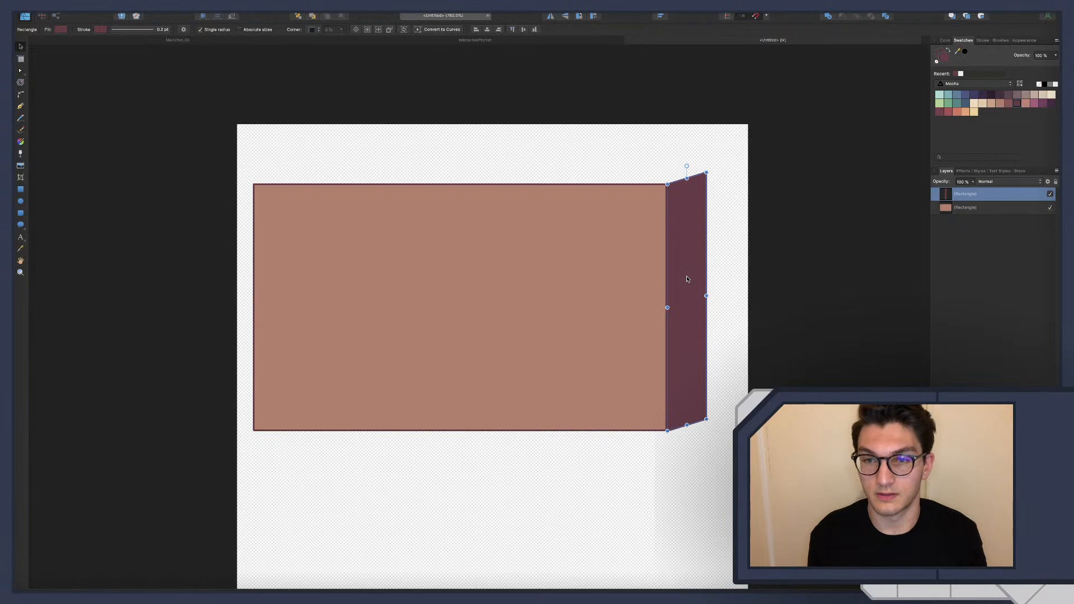
Try the maroon side face without its outline stroke, checking its lower corner against the board.
drag(688, 280, 686, 276)
scroll(697, 451, up, 5)
scroll(696, 451, up, 5)
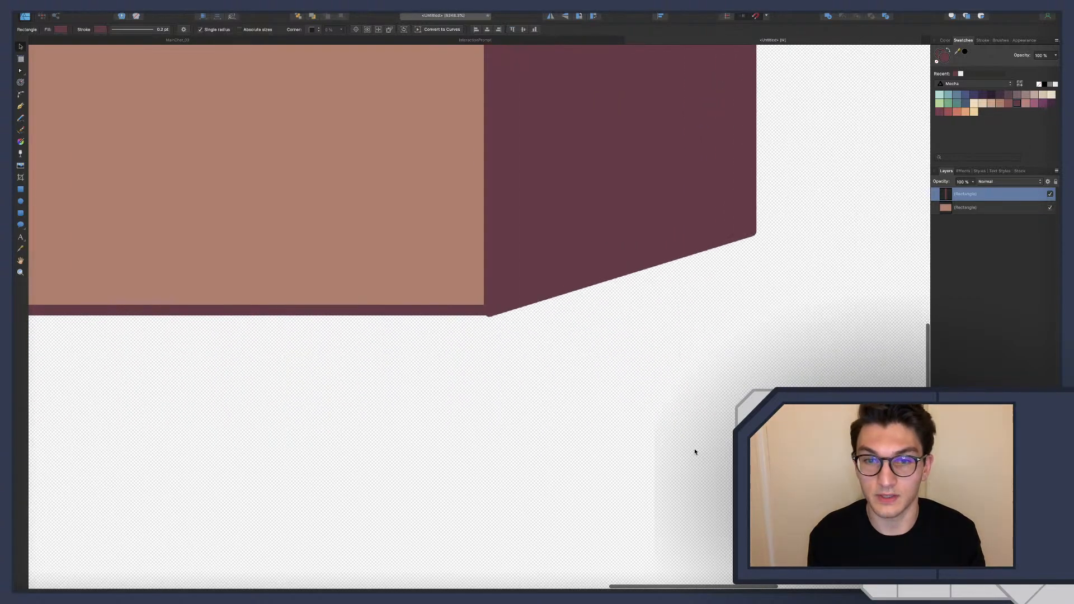
scroll(239, 144, right, 2)
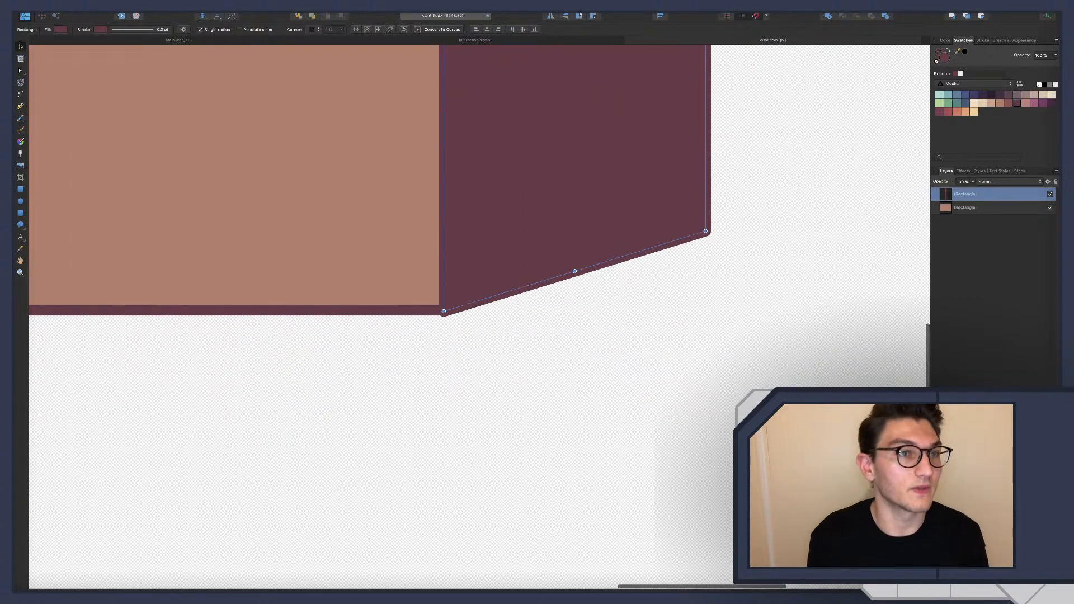
click(126, 29)
click(113, 43)
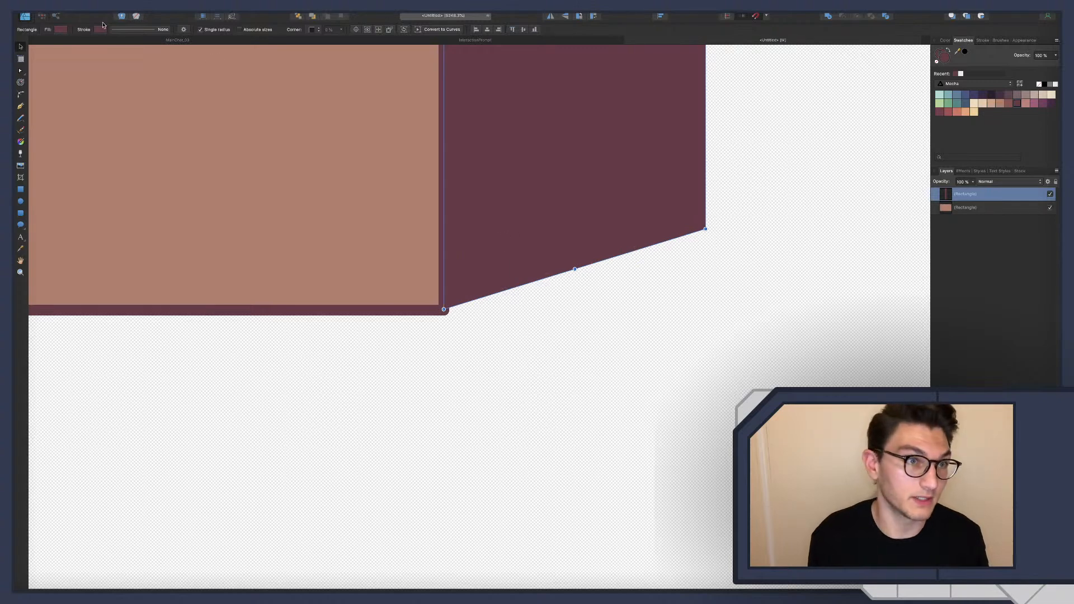
click(133, 29)
click(125, 44)
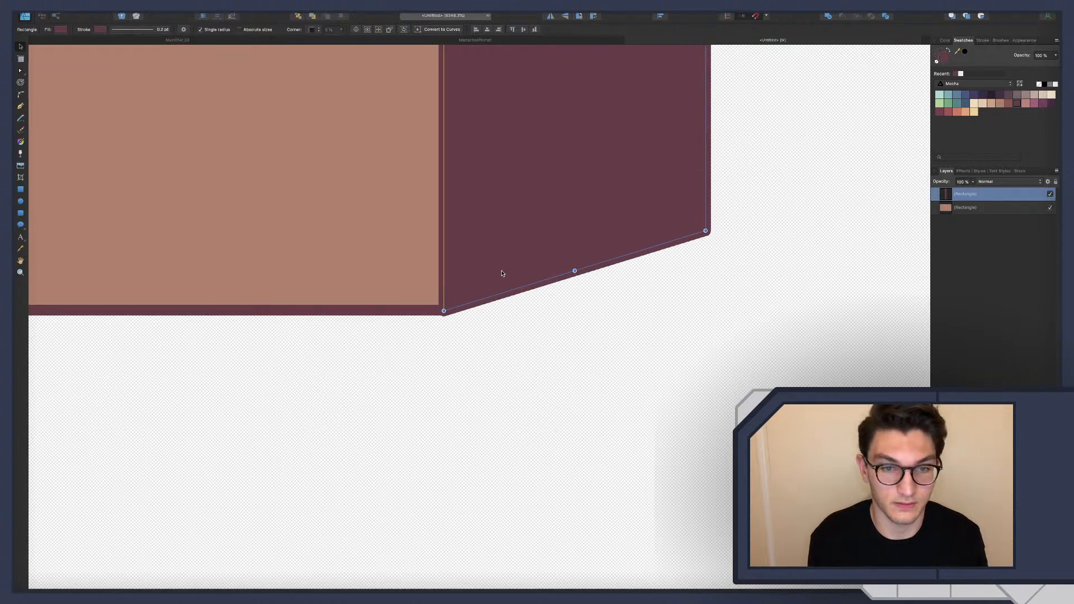
Lower the maroon side face's top edge slightly so its inner corner lines up with the board's top outline.
scroll(501, 274, up, 5)
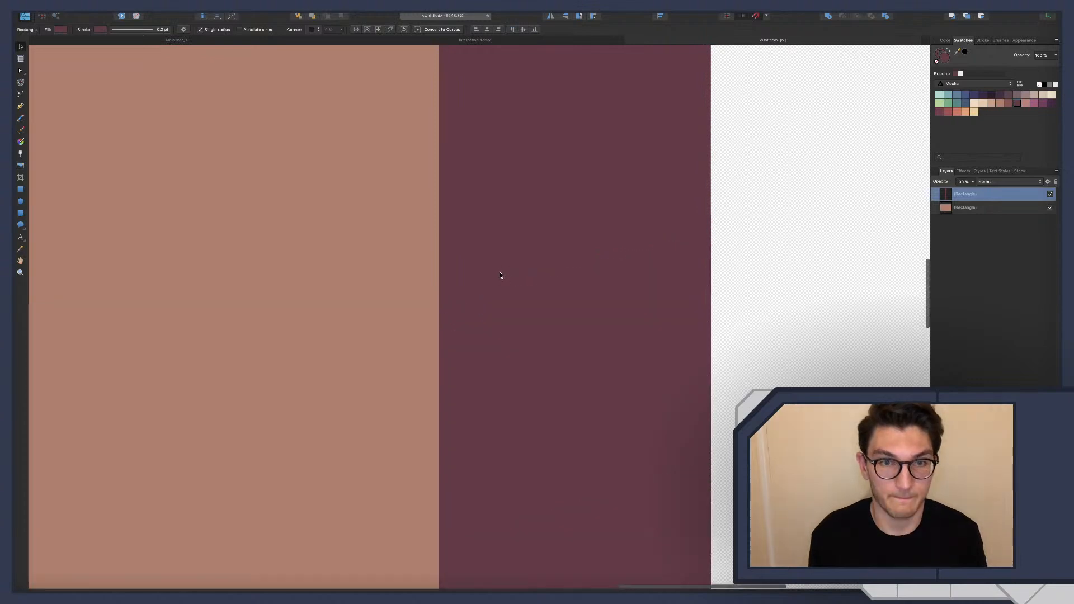
scroll(500, 274, up, 4)
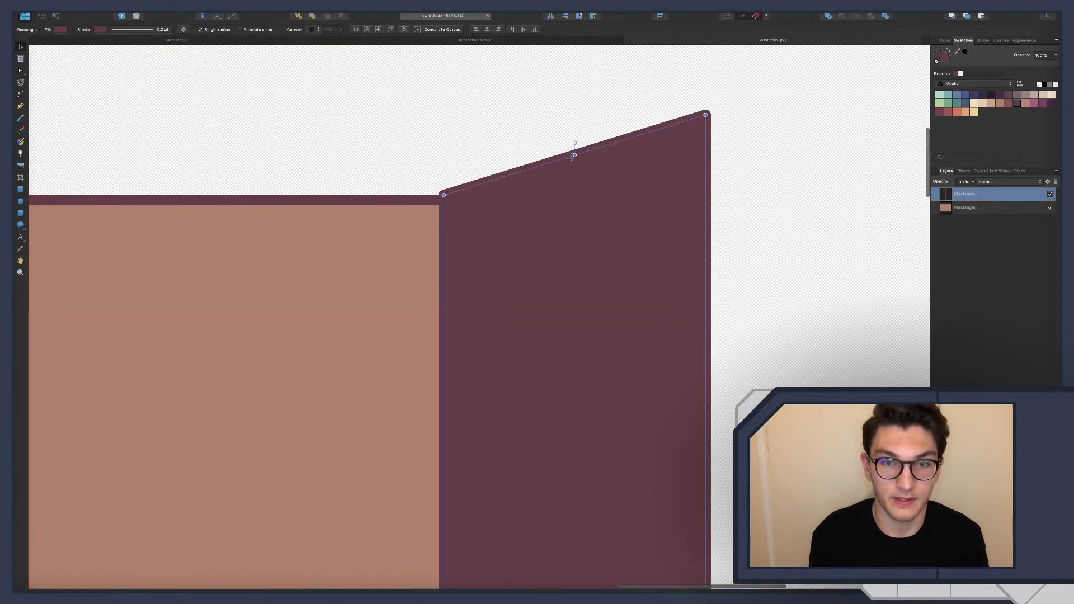
drag(574, 155, 574, 160)
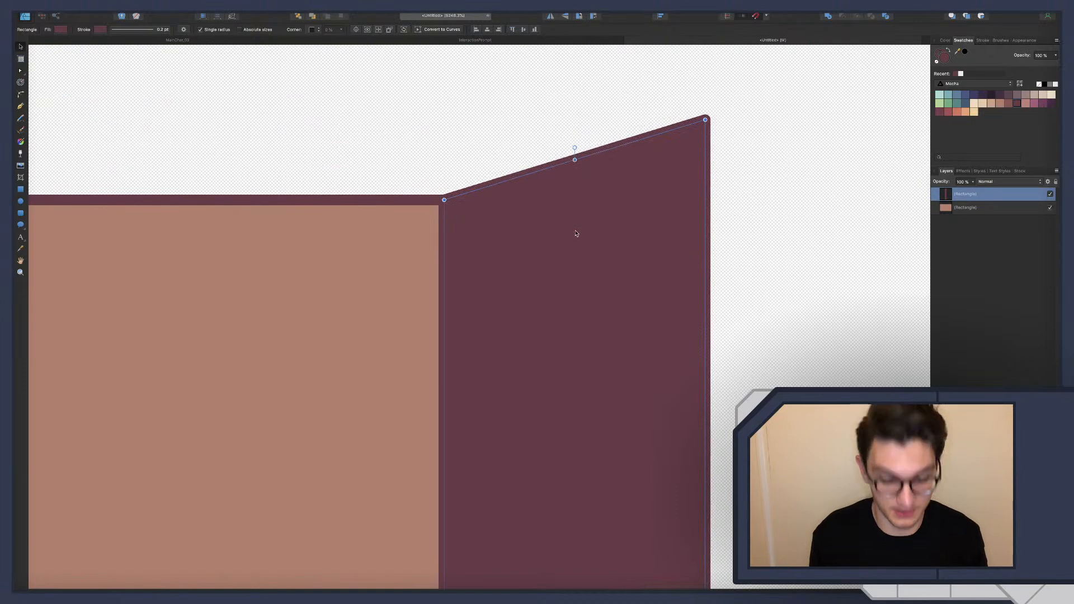
scroll(576, 234, down, 8)
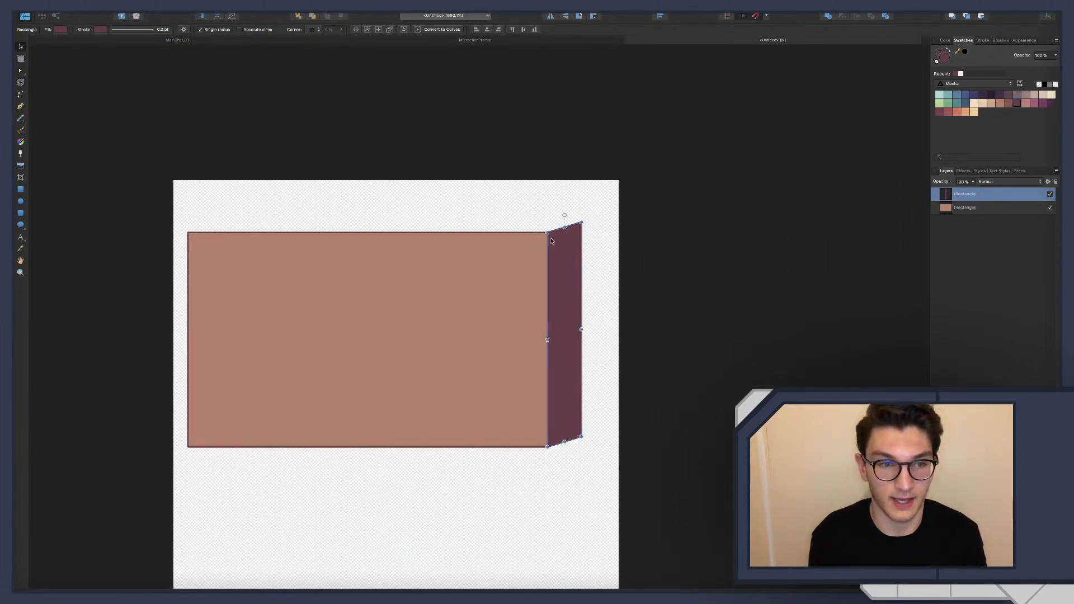
key(m)
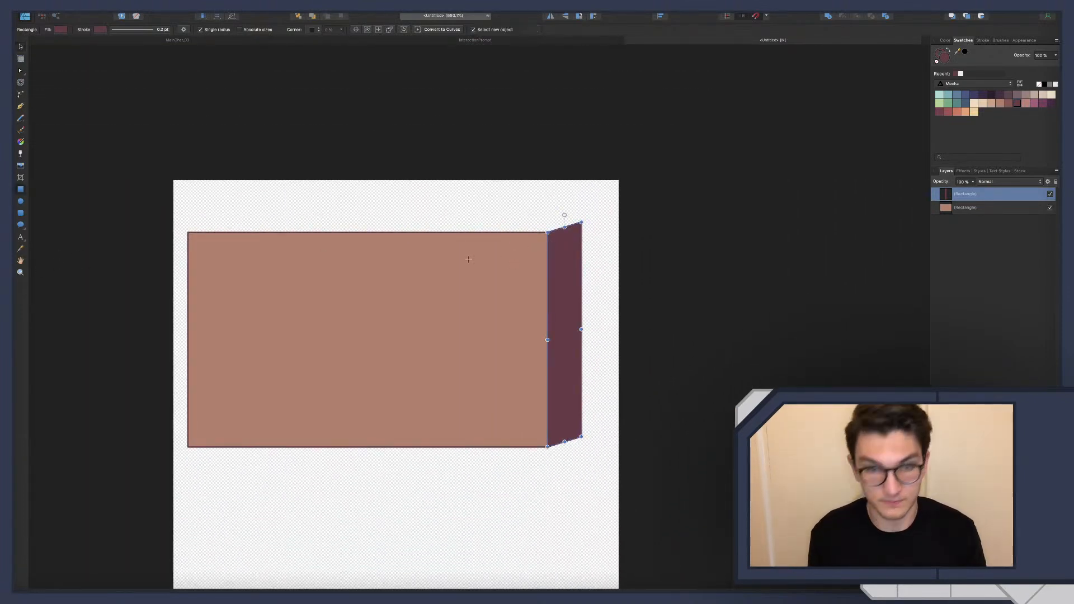
drag(188, 233, 443, 208)
key(ctrl+z)
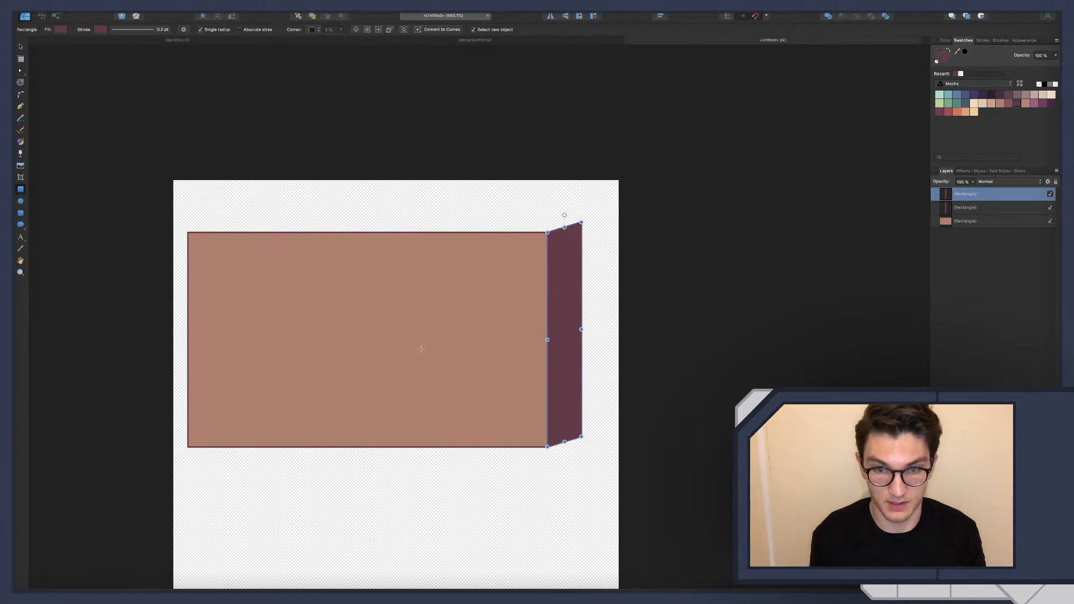
Duplicate the maroon side face, move the copy over the board and straighten it into an upright, unsheared rectangle.
key(v)
drag(570, 307, 419, 250)
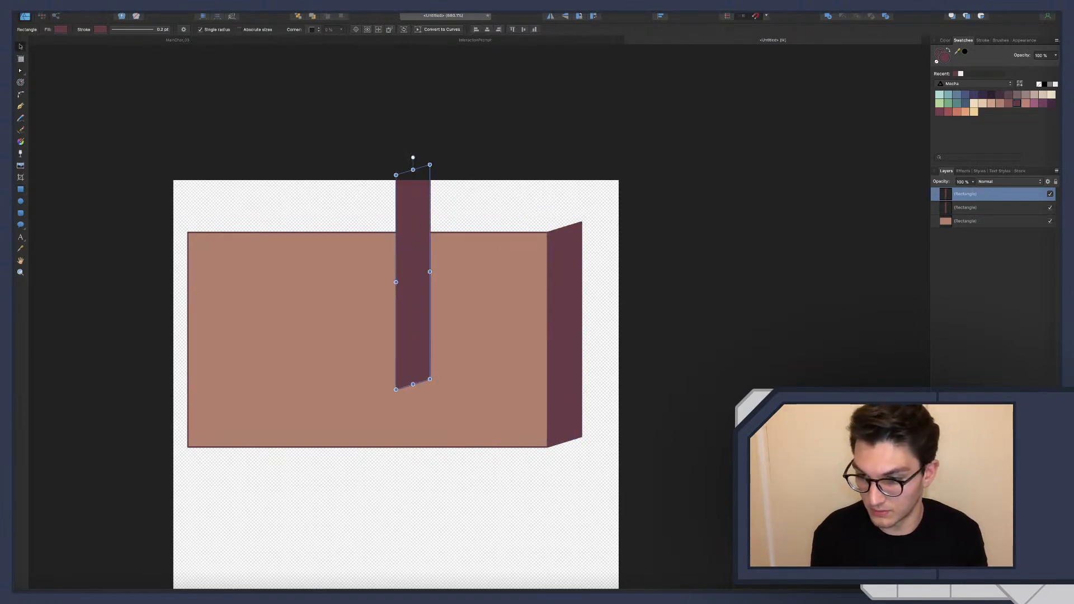
key(Return)
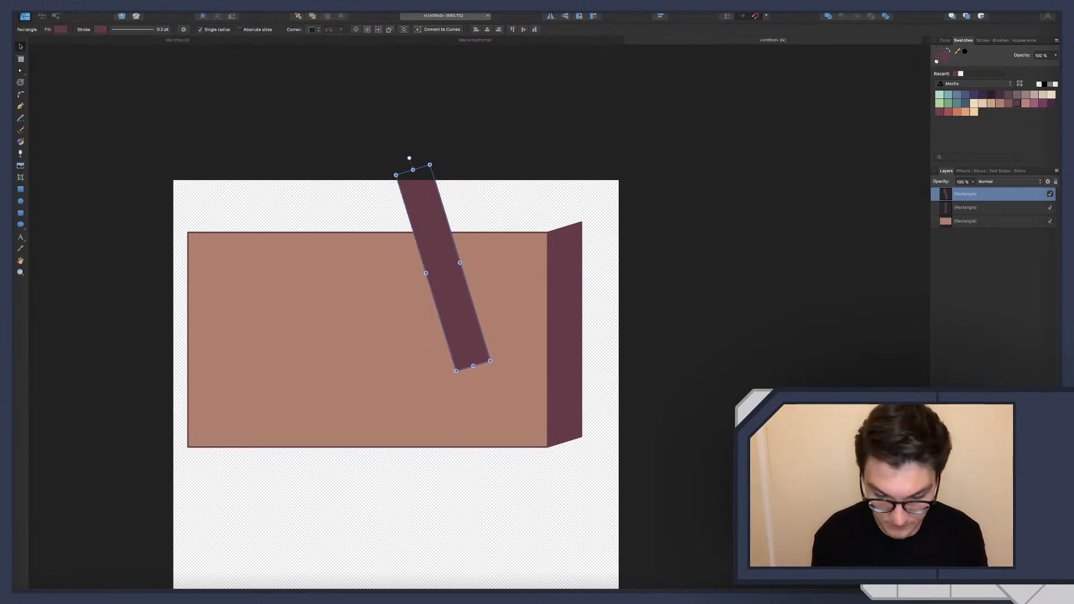
key(Return)
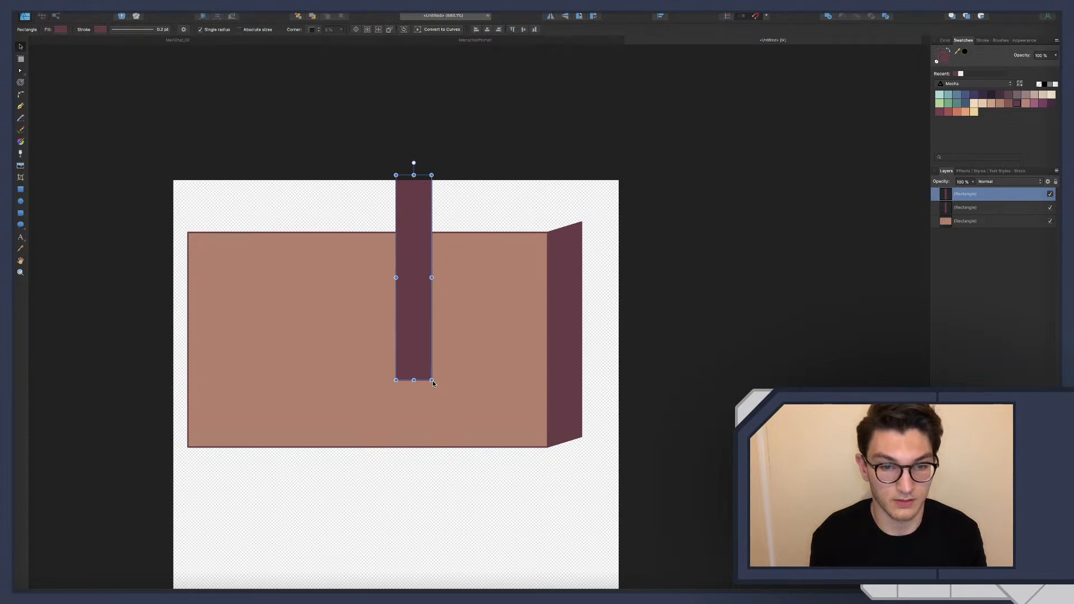
Turn the copied maroon rectangle horizontal and rest it on the board's top edge, flush with the board's left side.
click(971, 211)
double_click(973, 195)
click(971, 221)
click(969, 195)
drag(434, 383, 360, 218)
drag(359, 218, 360, 220)
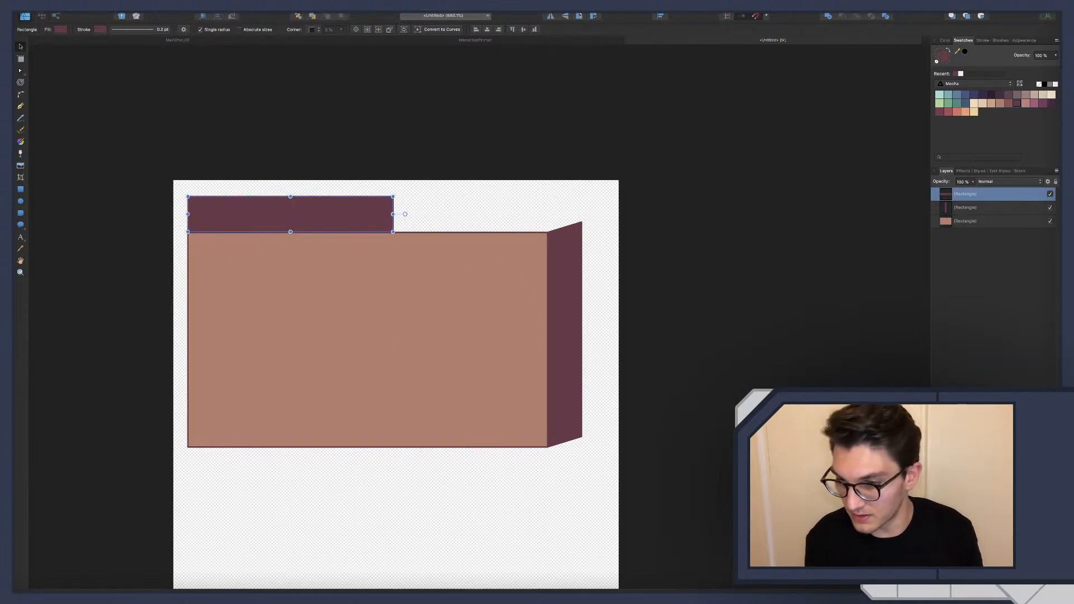
Stretch the horizontal maroon rectangle until it spans the full width of the board.
click(572, 350)
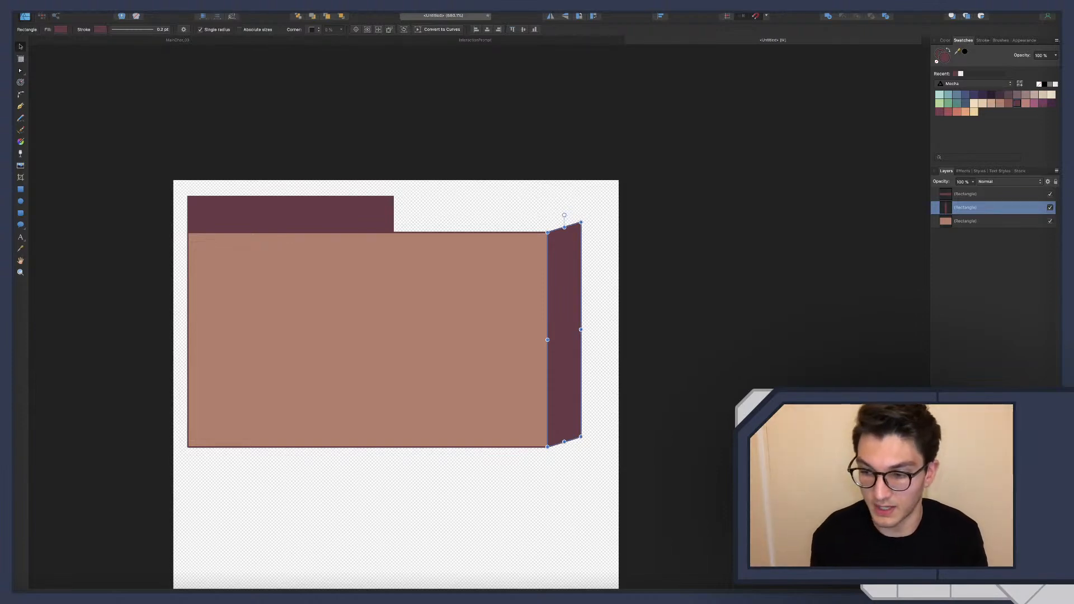
click(290, 215)
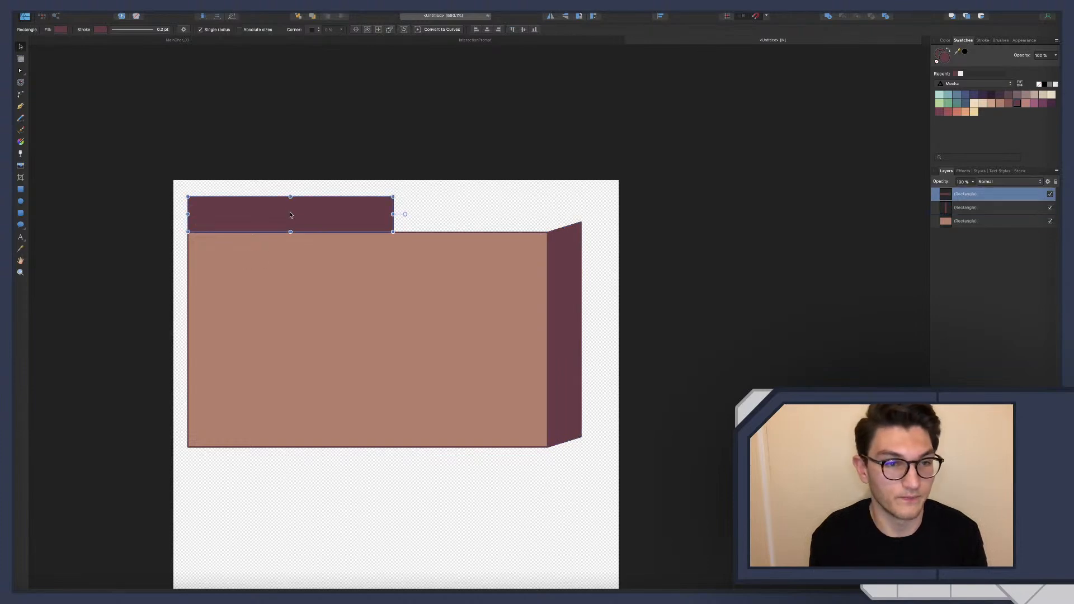
drag(285, 211, 286, 215)
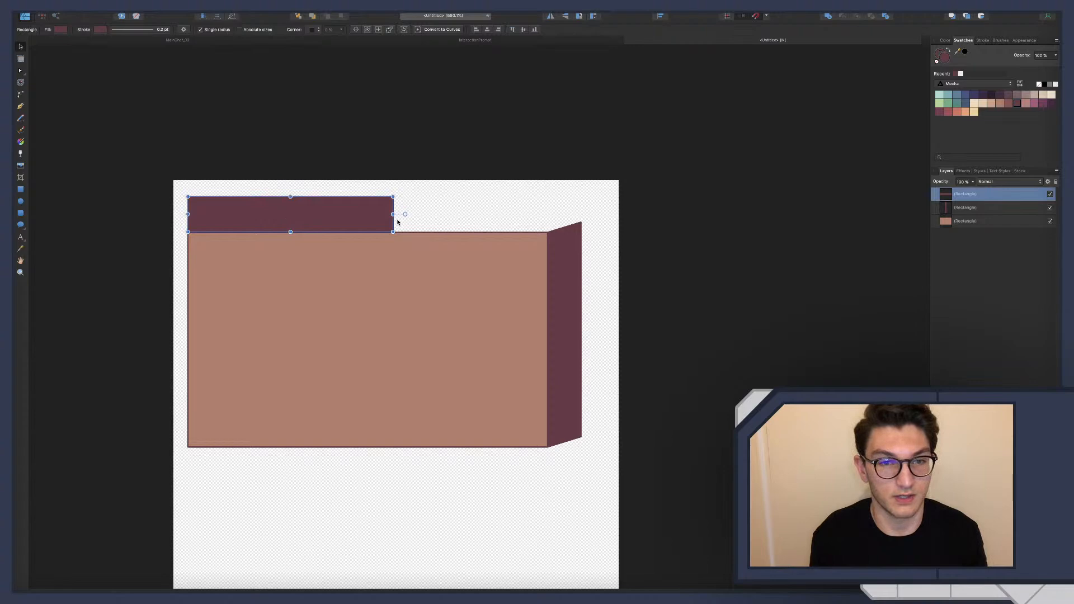
drag(393, 215, 547, 220)
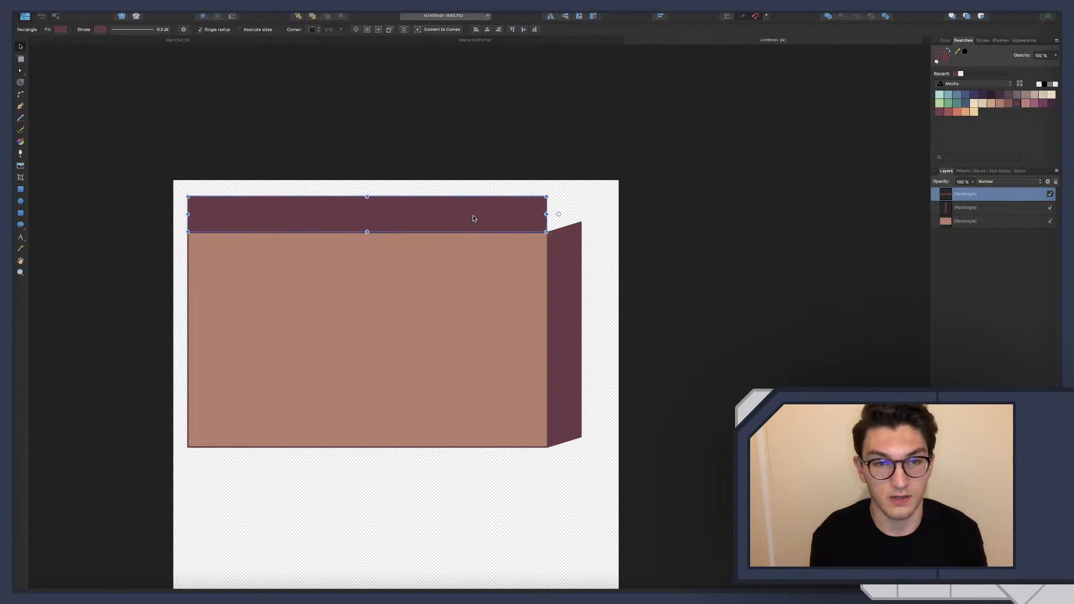
Shear the top rectangle's upper edge rightward to match the side face's slope and fill it with the mid reddish-brown swatch.
drag(366, 196, 477, 214)
scroll(623, 248, up, 2)
scroll(622, 248, up, 6)
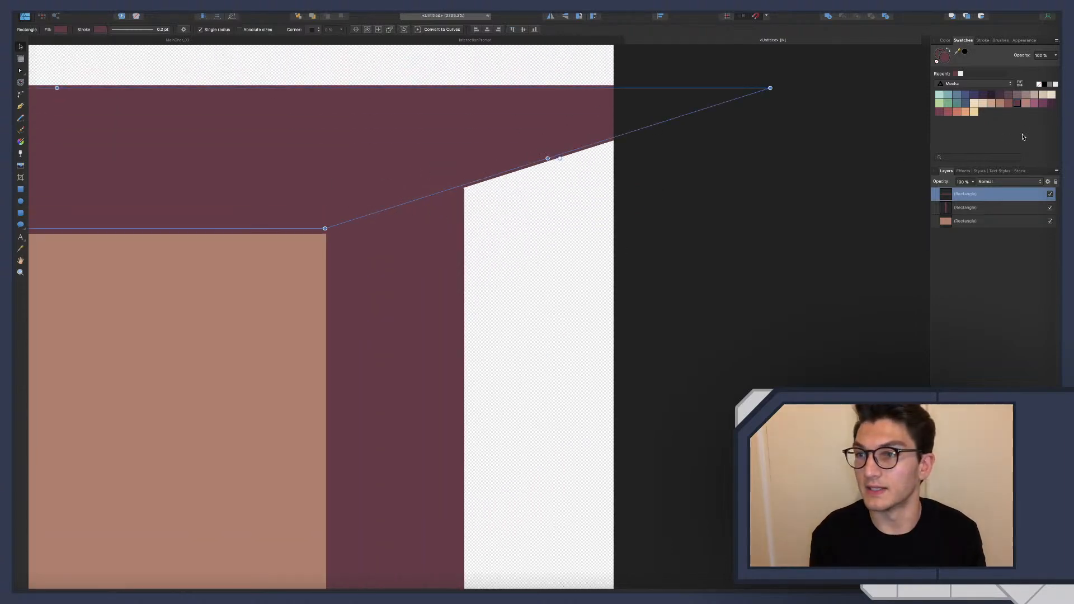
click(999, 103)
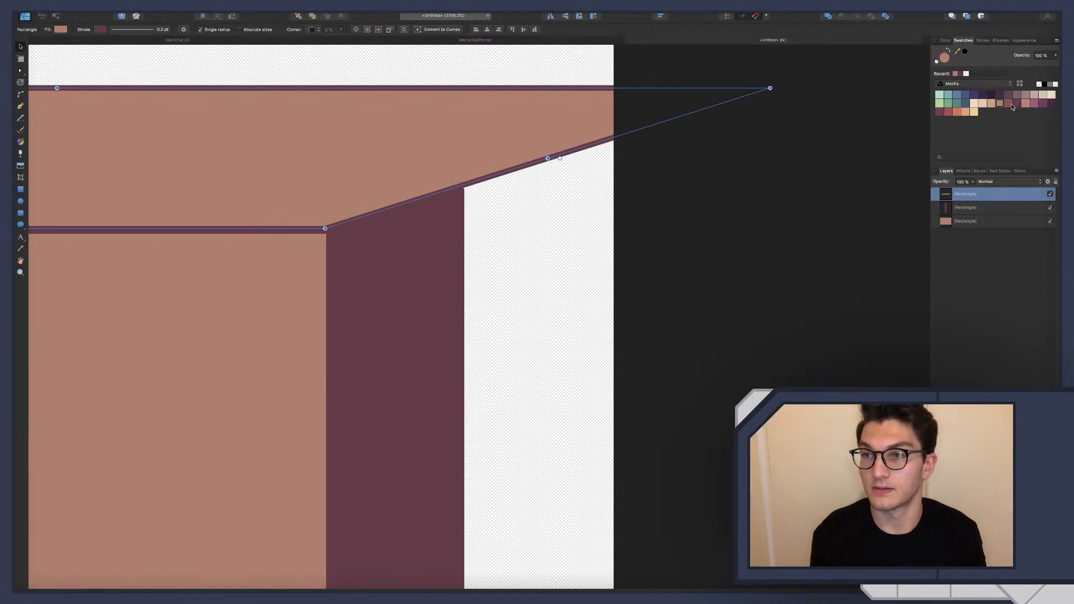
click(1009, 105)
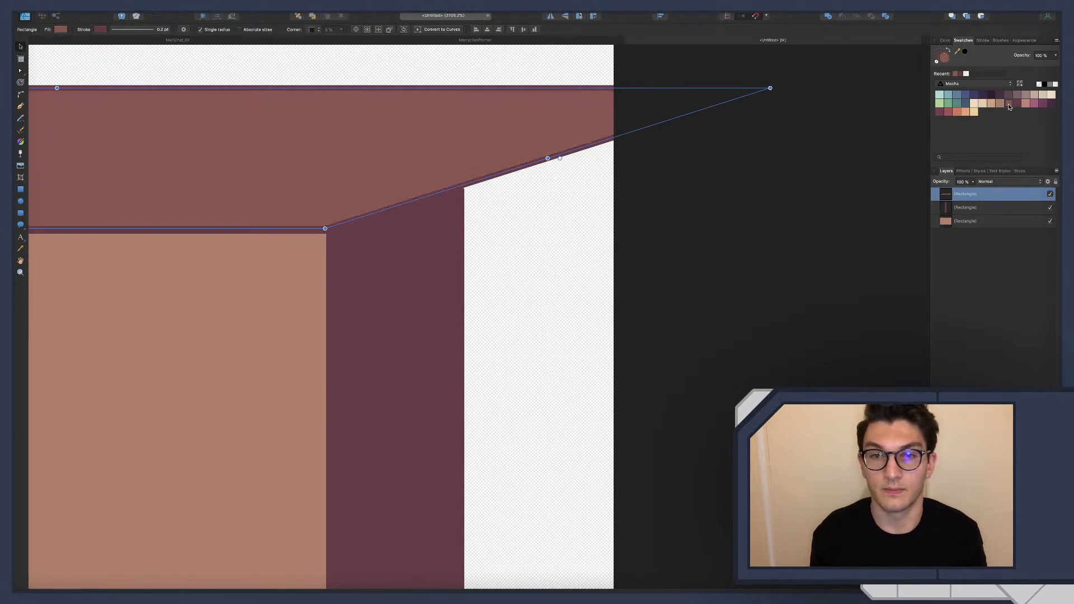
Fill the box's side face with the reddish-brown swatch and its top face with the light tan swatch.
click(981, 207)
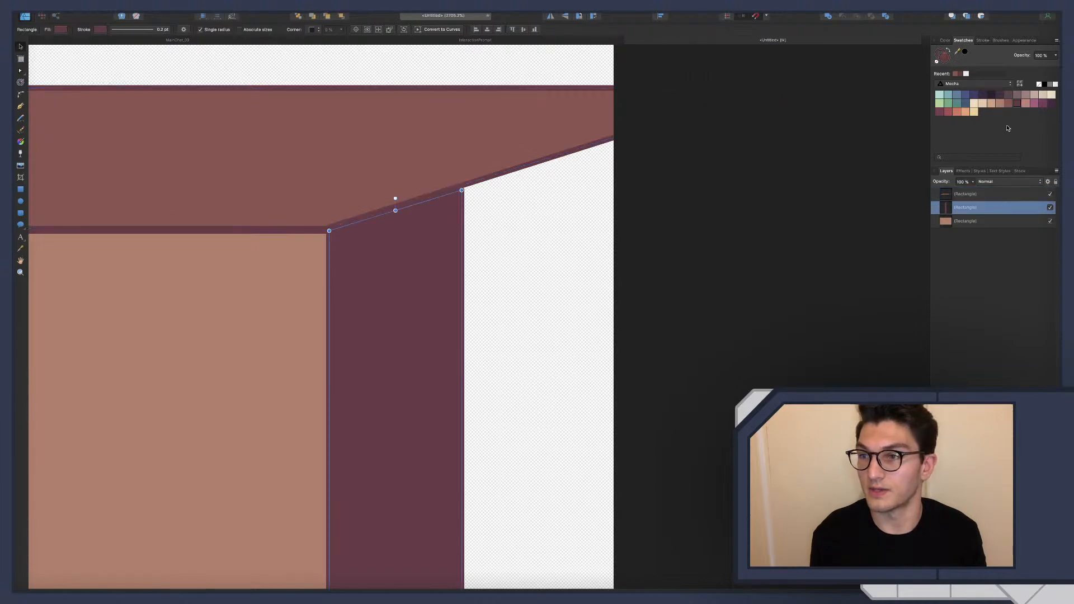
click(1006, 103)
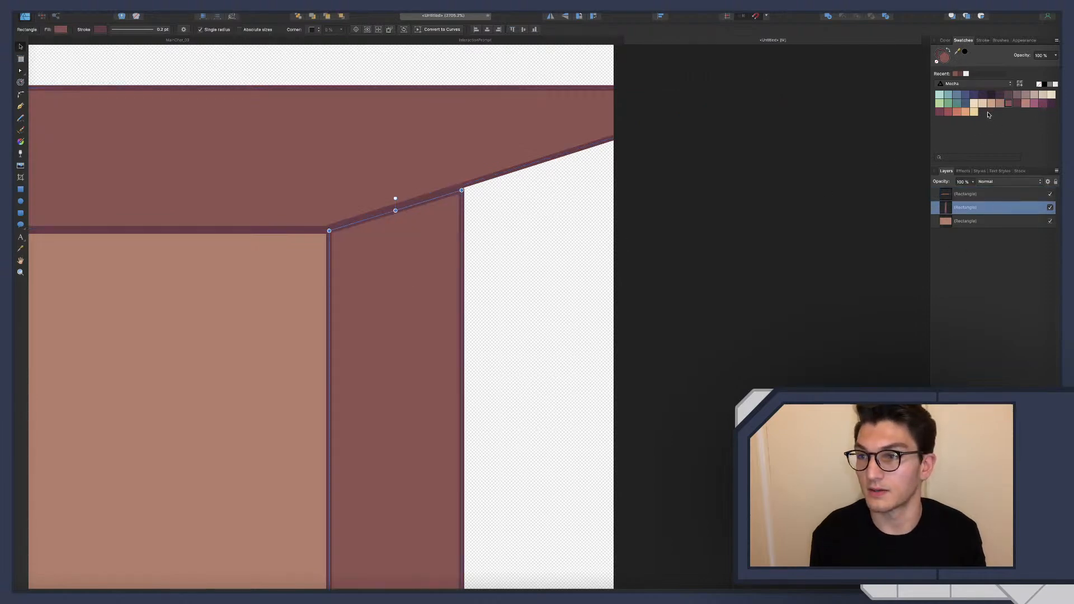
click(974, 194)
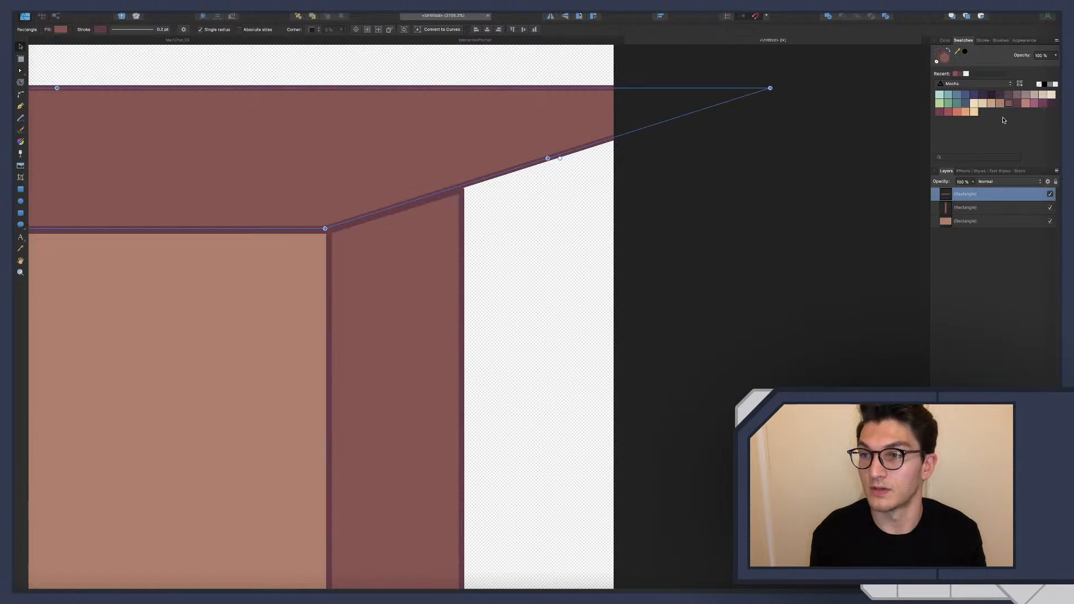
click(992, 106)
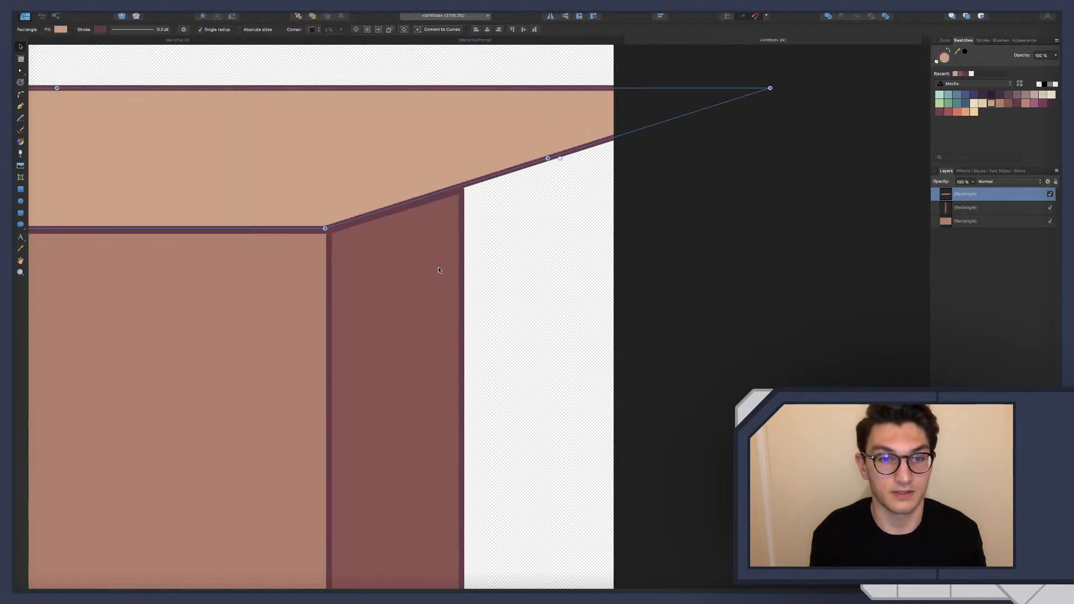
Lower and slide the back edge of the top face so that its corner meets the upper back corner of the side face.
scroll(455, 275, down, 6)
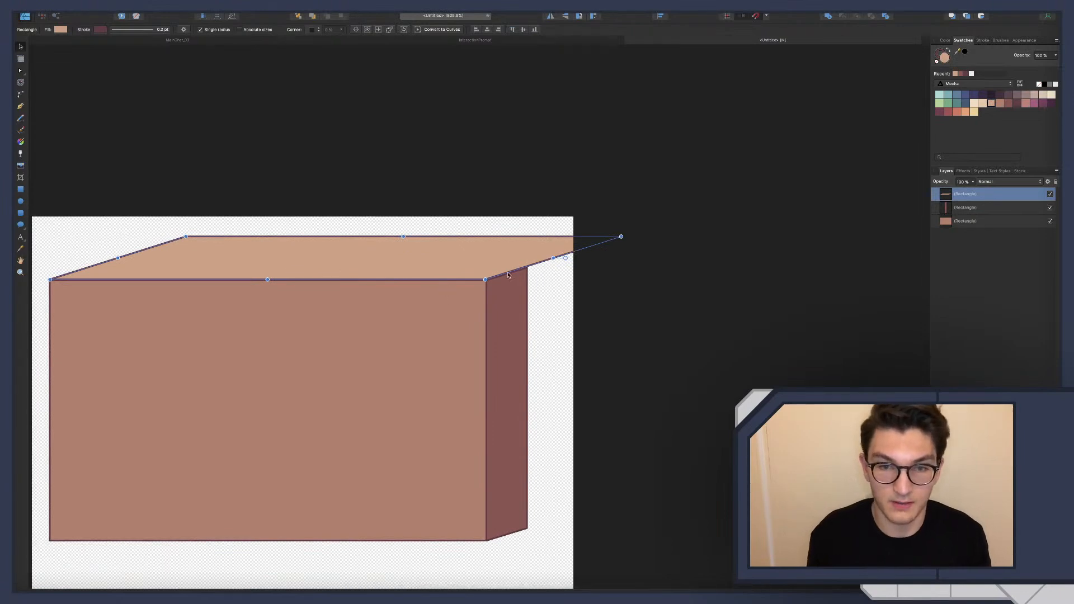
scroll(508, 273, up, 5)
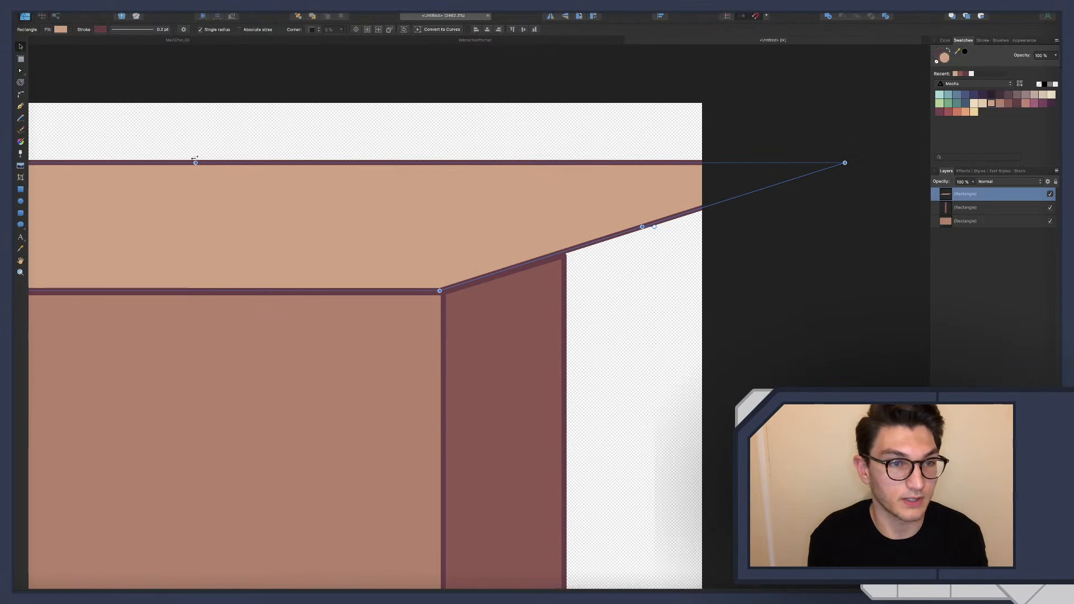
drag(196, 161, 221, 162)
scroll(469, 287, down, 5)
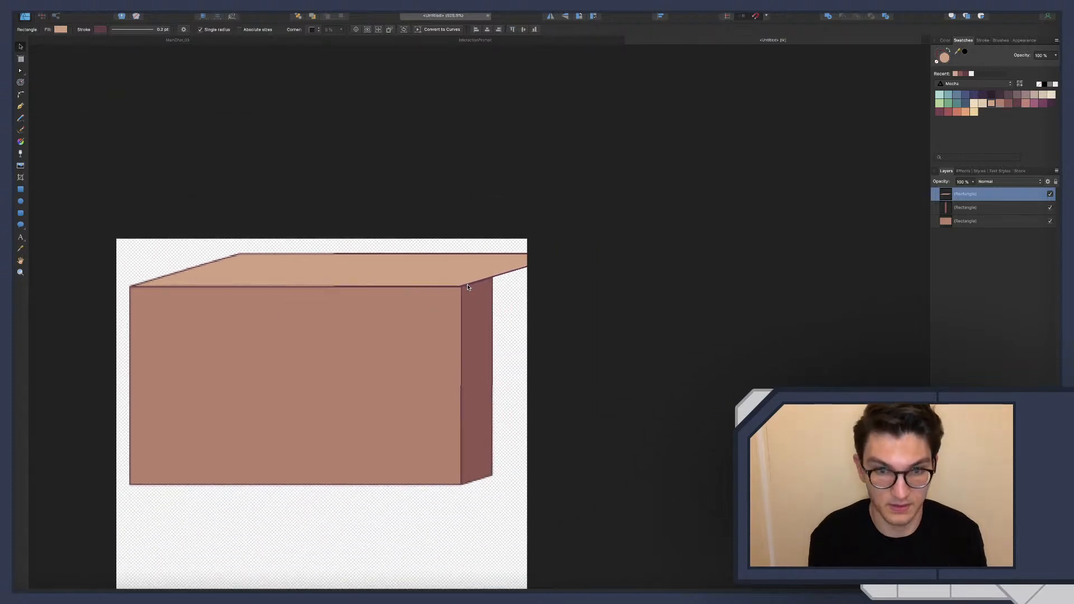
drag(415, 255, 375, 279)
click(531, 326)
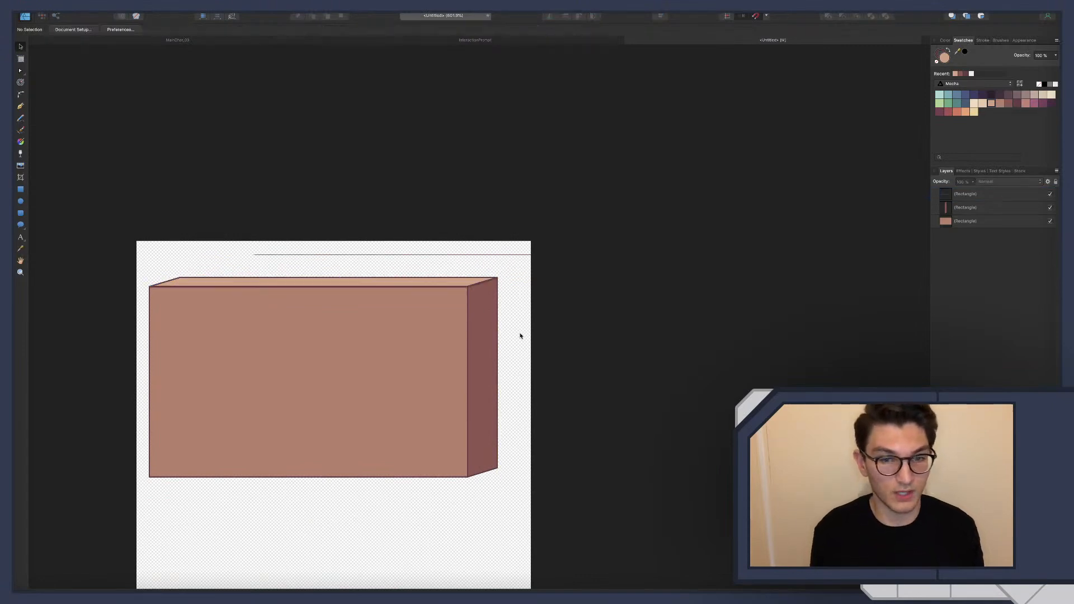
Group the box's three rectangles and duplicate the group.
scroll(512, 321, left, 3)
scroll(482, 331, down, 5)
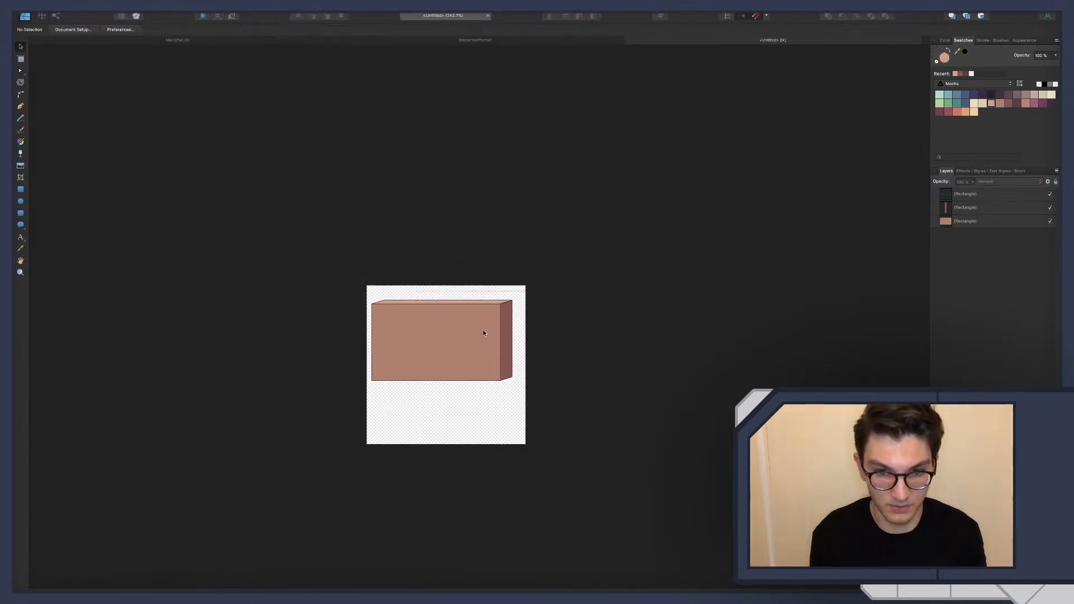
scroll(450, 306, left, 2)
scroll(516, 406, up, 5)
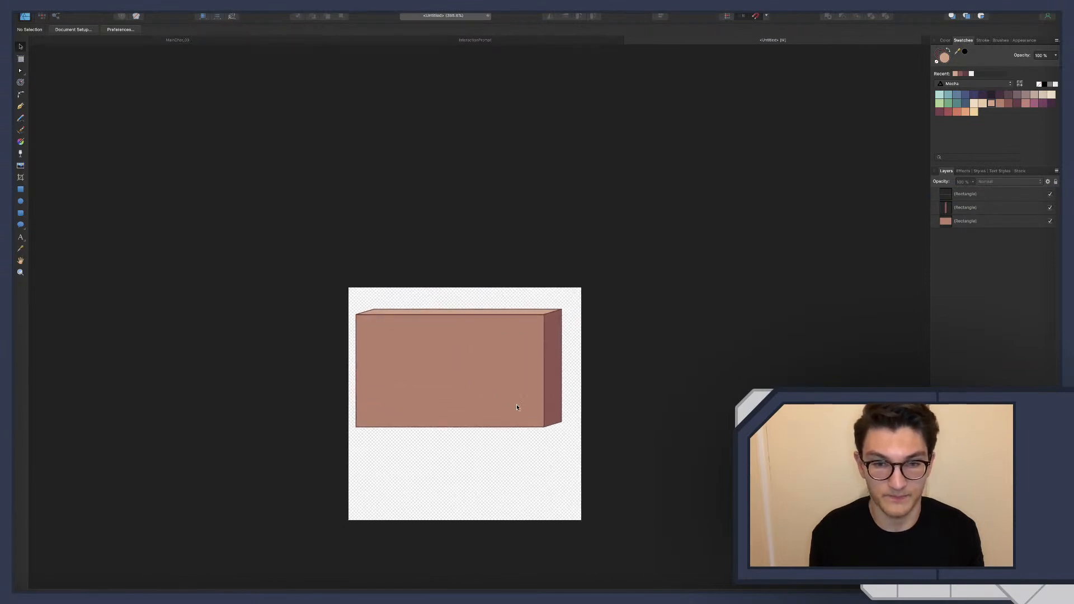
scroll(515, 406, down, 2)
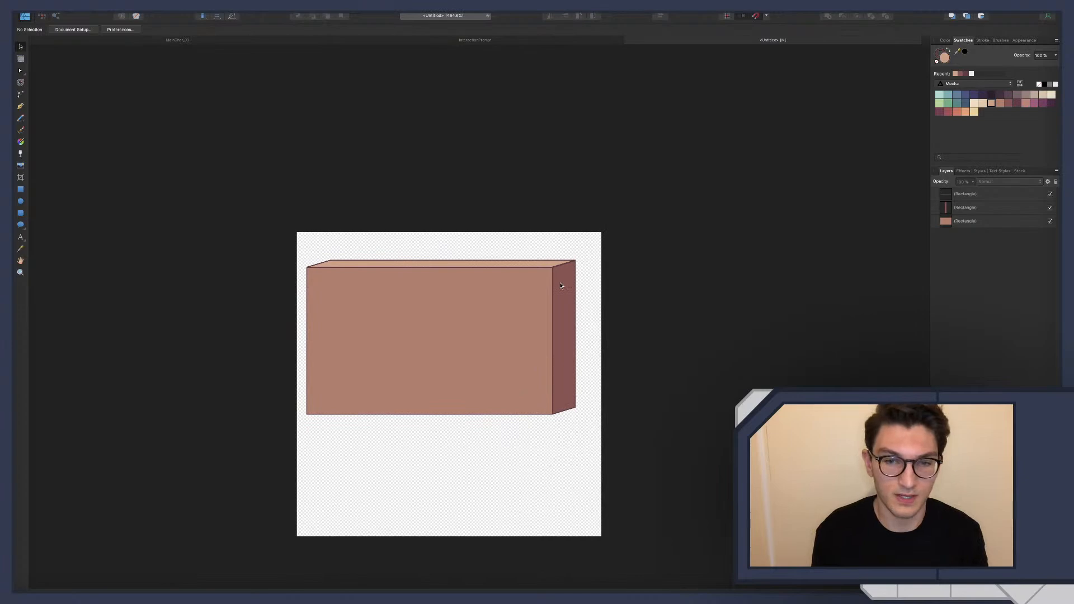
click(973, 194)
shift+click(969, 222)
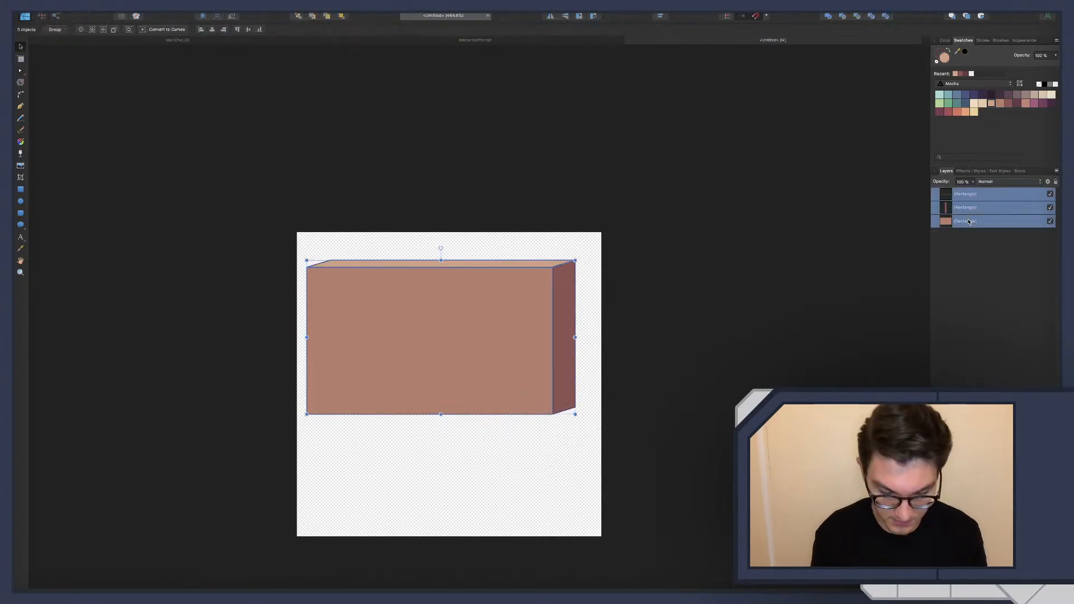
key(super+g)
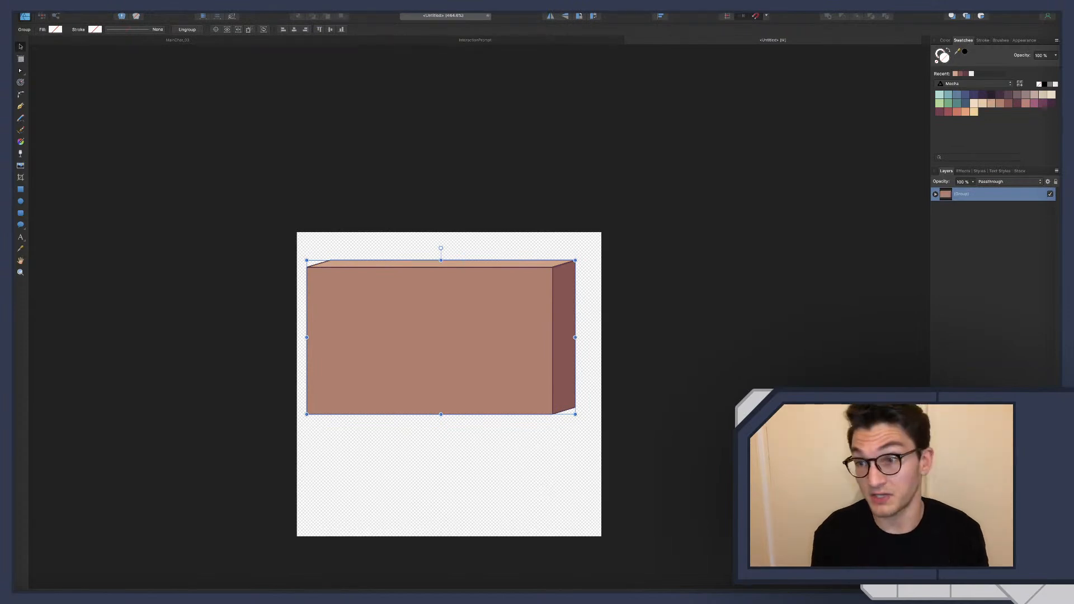
key(super+j)
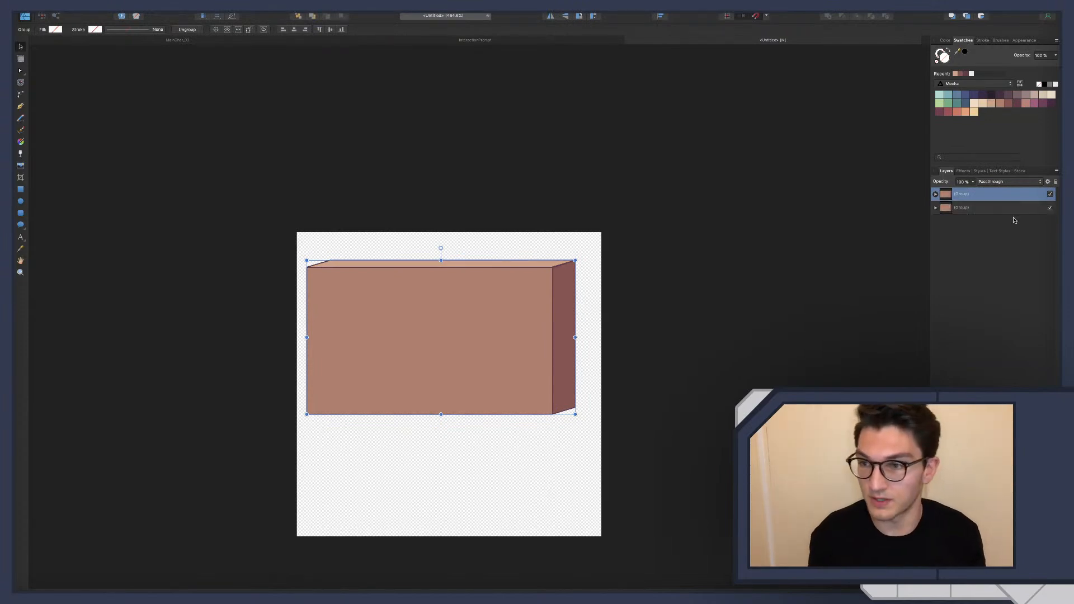
Expand the duplicated group and move its top face below the side face in the stacking order.
click(935, 194)
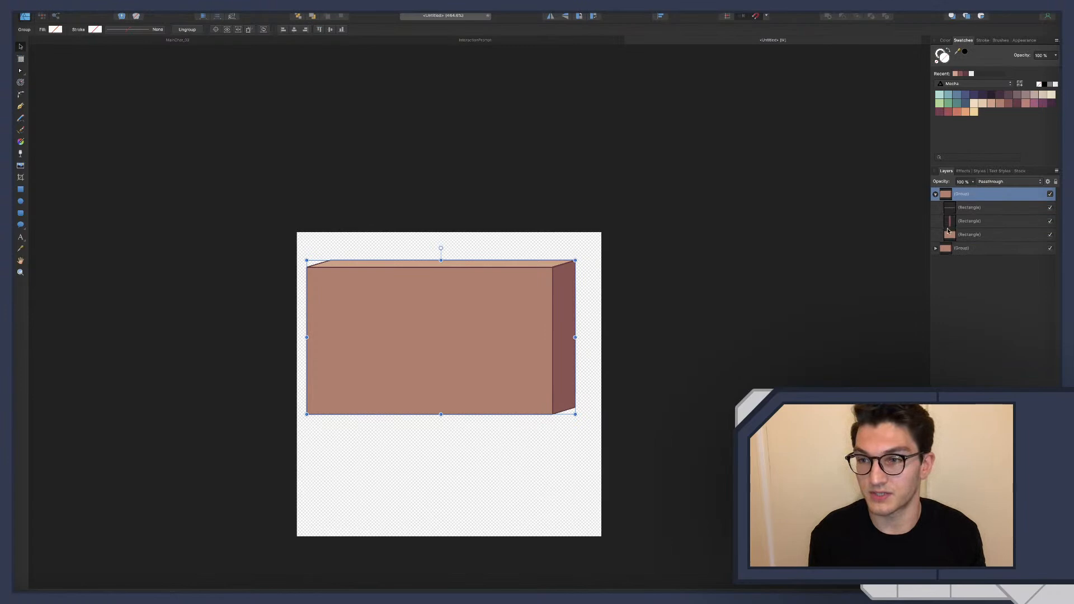
click(952, 235)
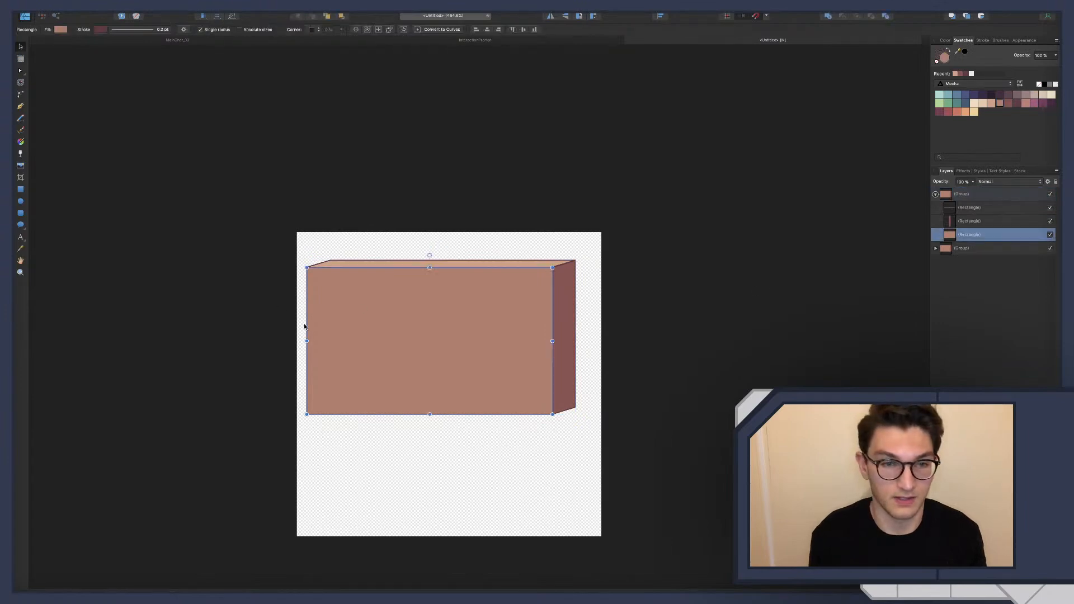
drag(978, 209, 977, 226)
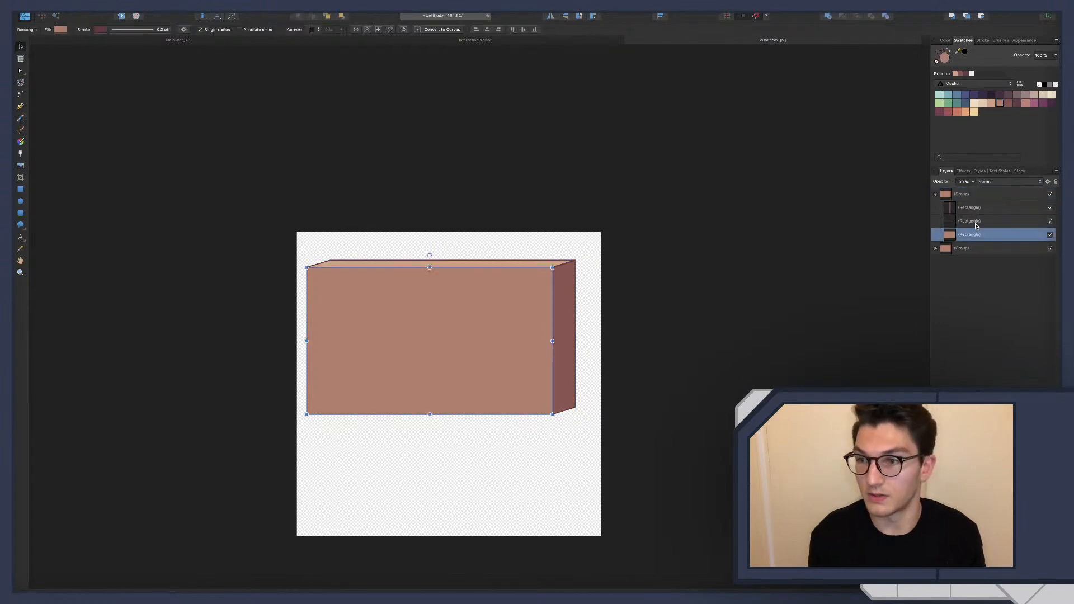
Try to narrow the copy's front and top faces together into a post and move it down, and undo the attempt.
shift+click(966, 219)
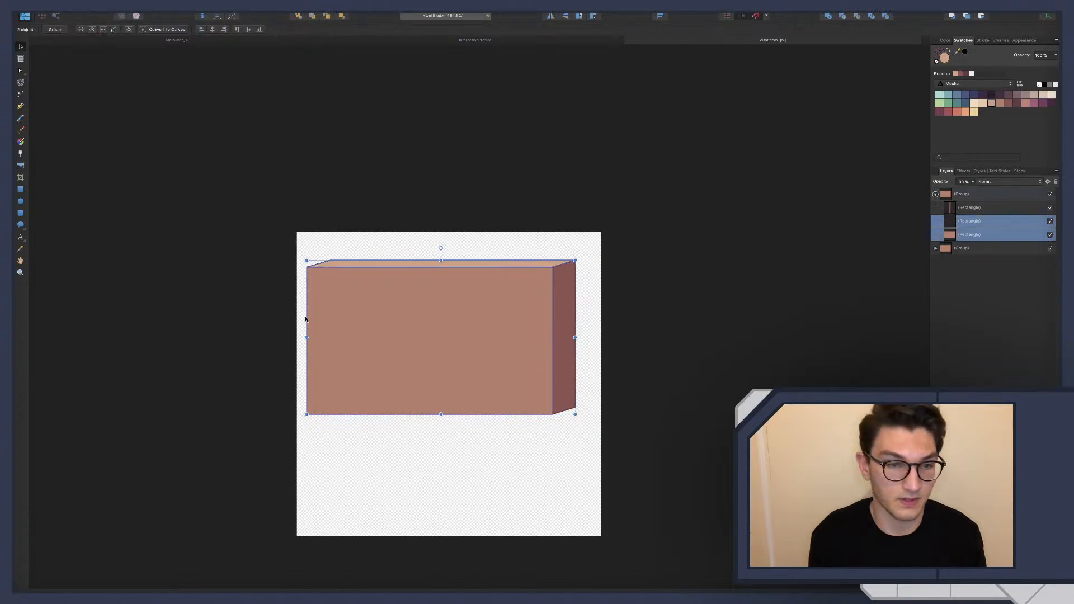
drag(307, 338, 437, 435)
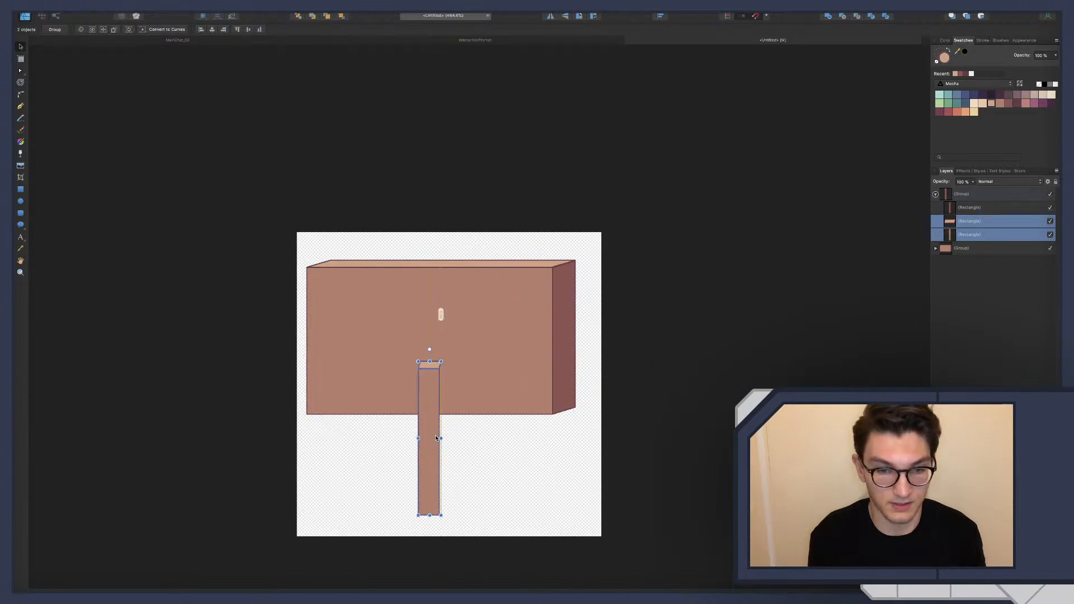
key(super+z)
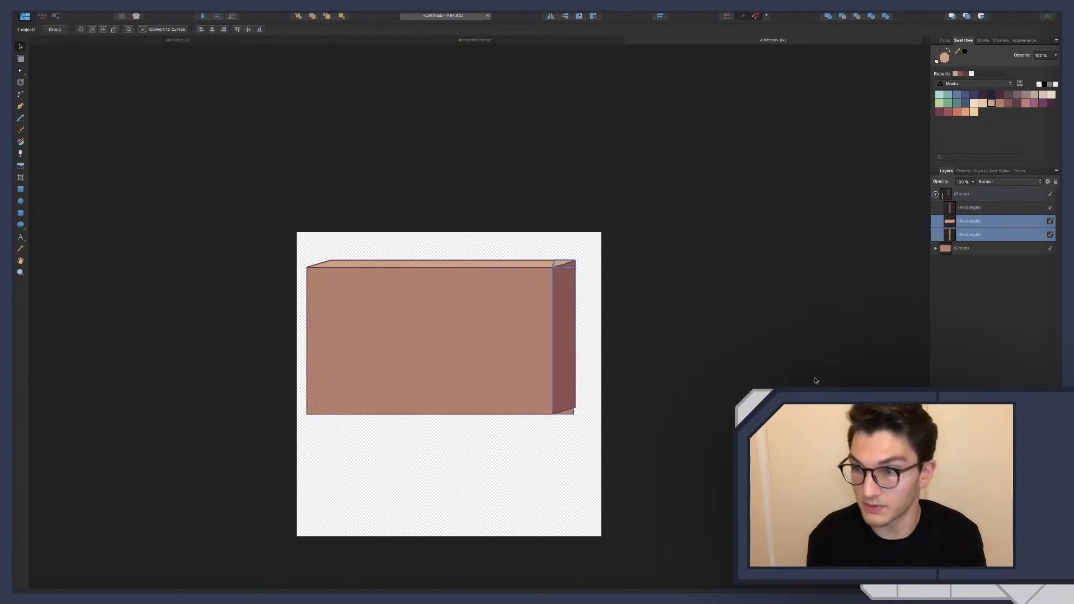
click(972, 198)
drag(571, 338, 468, 462)
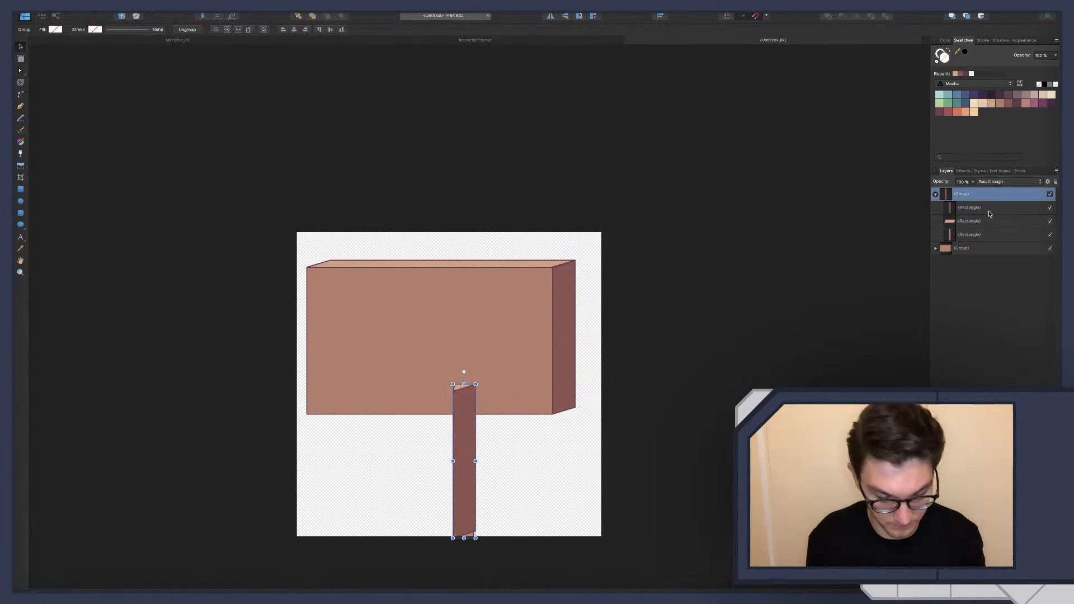
key(super+z)
key(super+z)
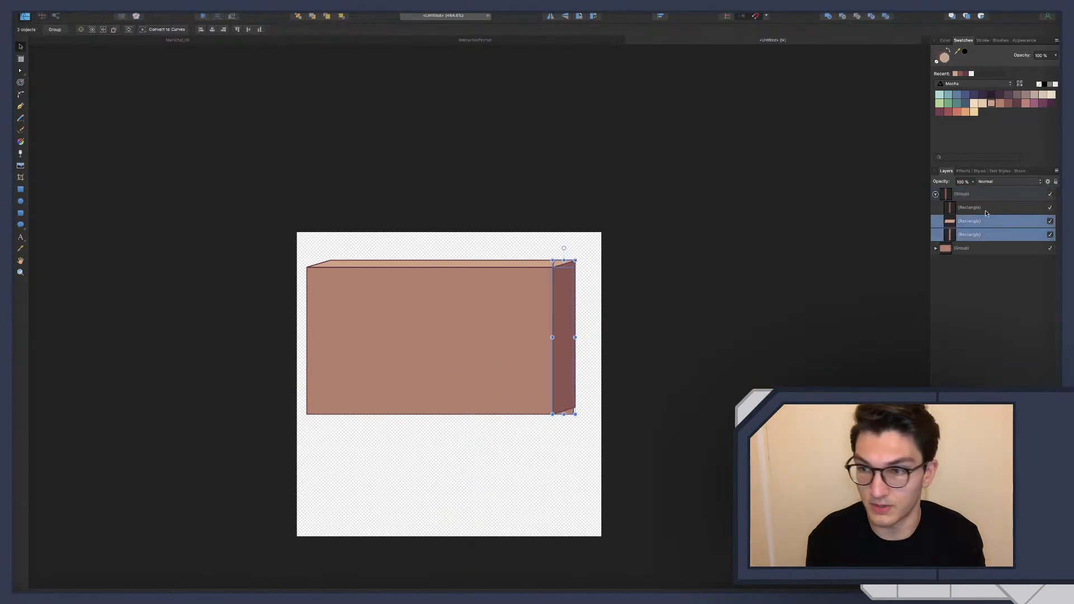
key(super+z)
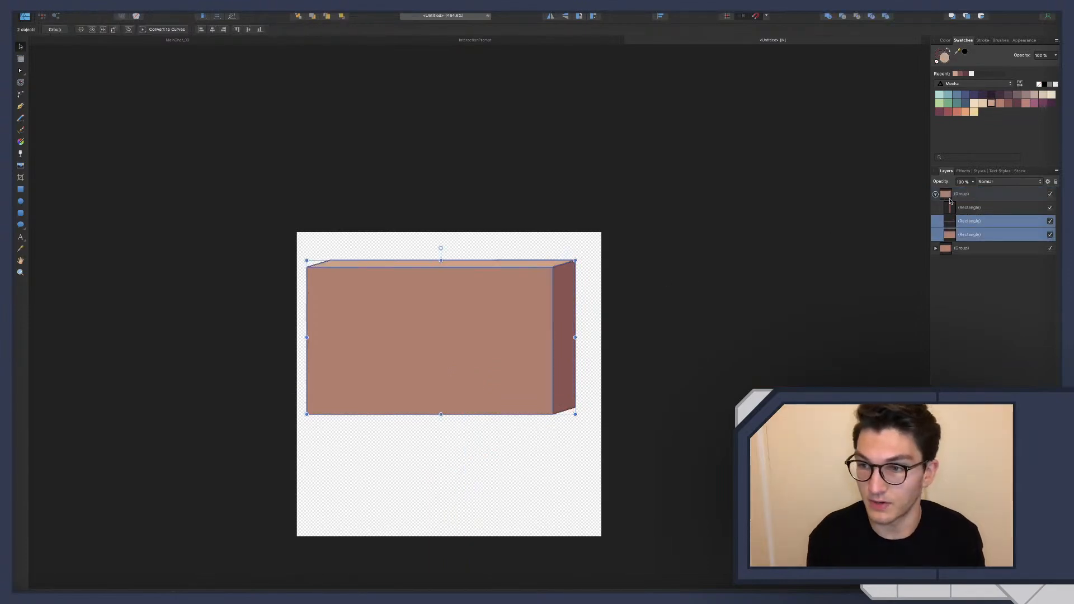
Move the duplicated box down so that it overlaps the lower part of the original box.
click(344, 396)
drag(439, 331, 447, 433)
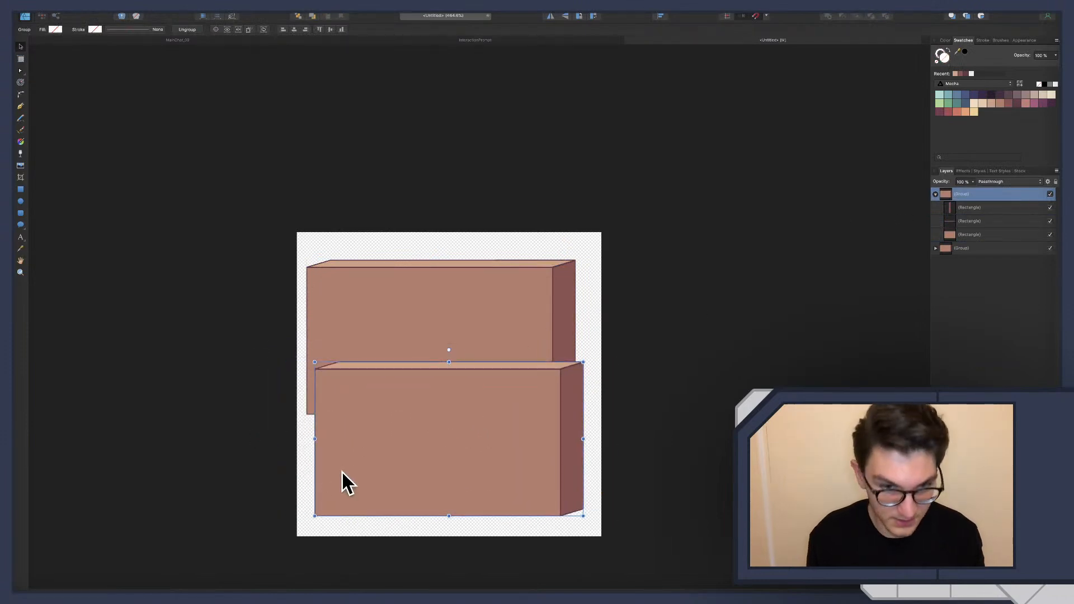
Try to squeeze the whole copied box into a narrow post and adjust its side face, and undo the attempt.
drag(315, 438, 553, 439)
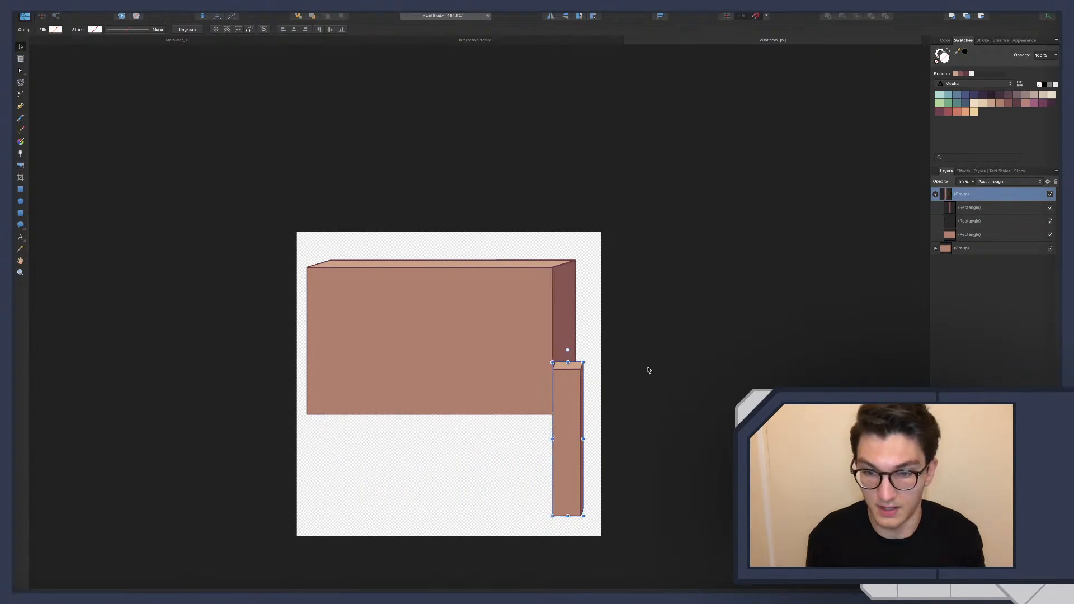
click(992, 210)
scroll(615, 431, up, 1)
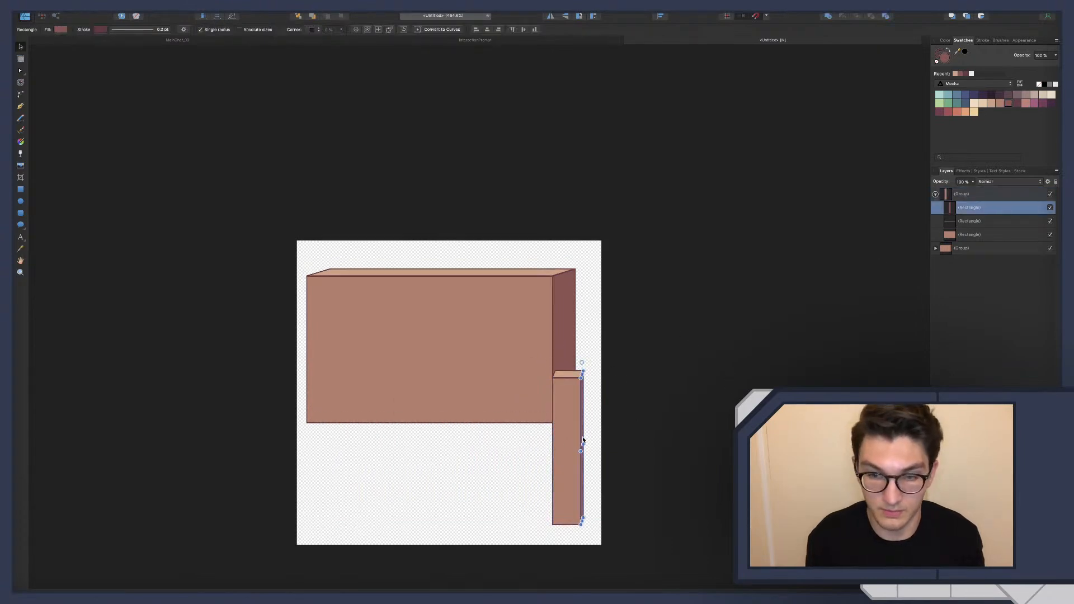
drag(582, 455, 575, 452)
scroll(588, 446, up, 5)
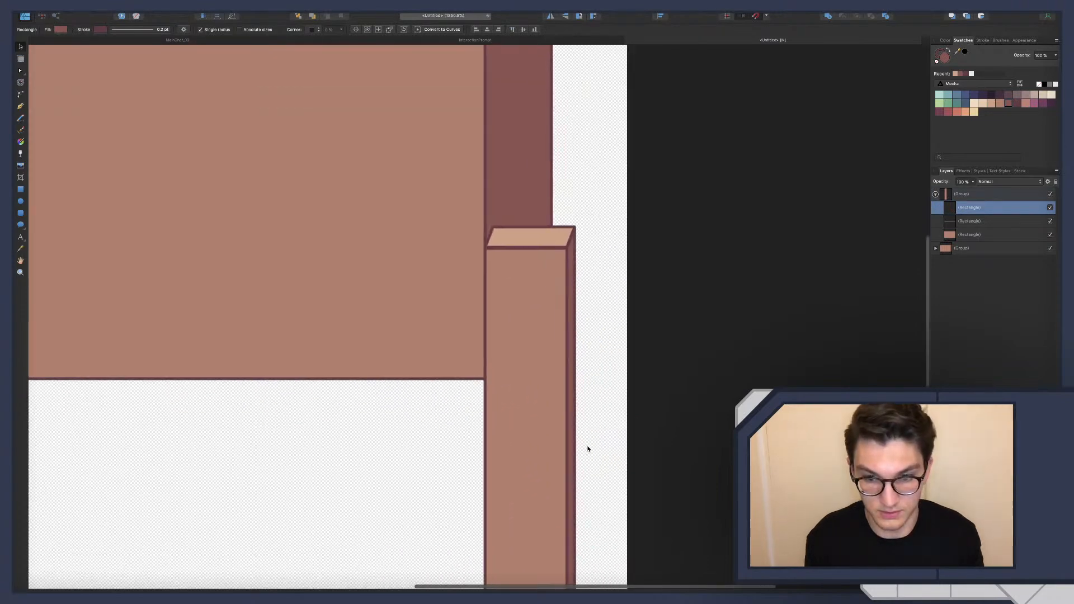
drag(566, 462, 557, 468)
key(super+z)
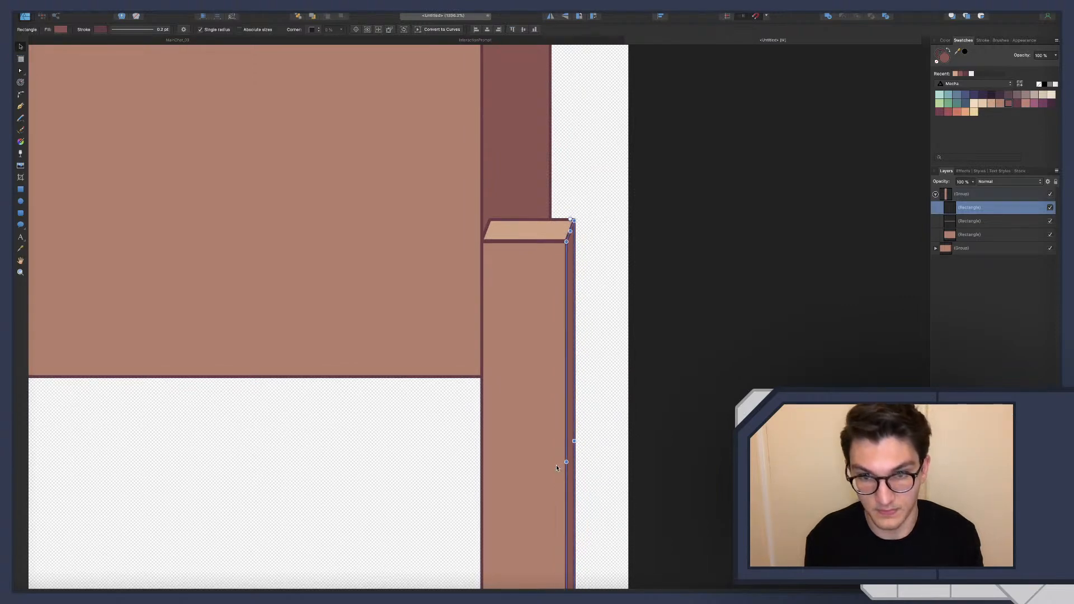
scroll(597, 412, down, 5)
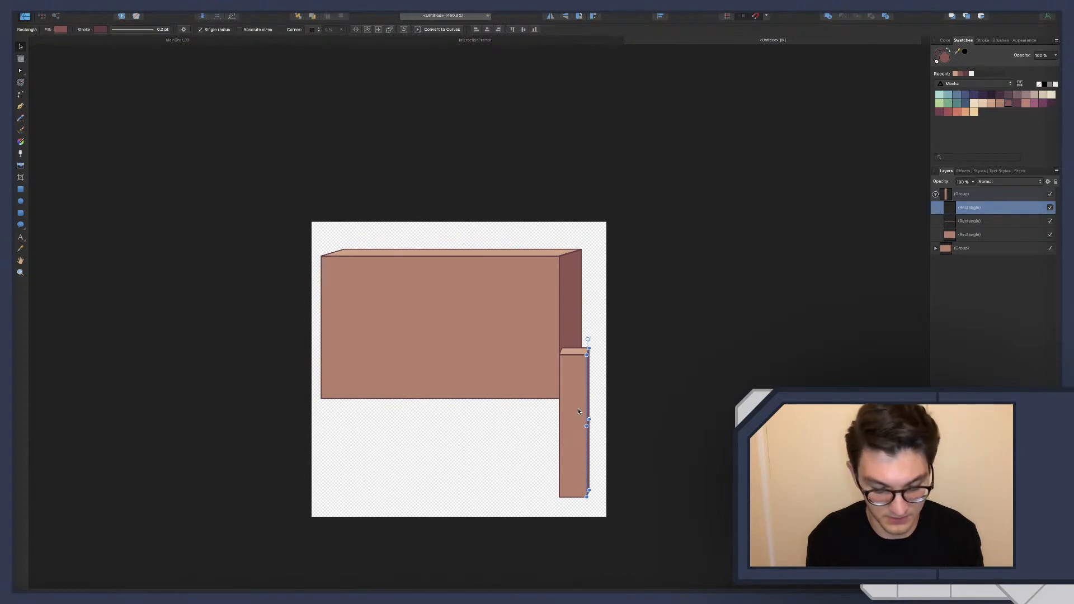
key(super+z)
key(super+z)
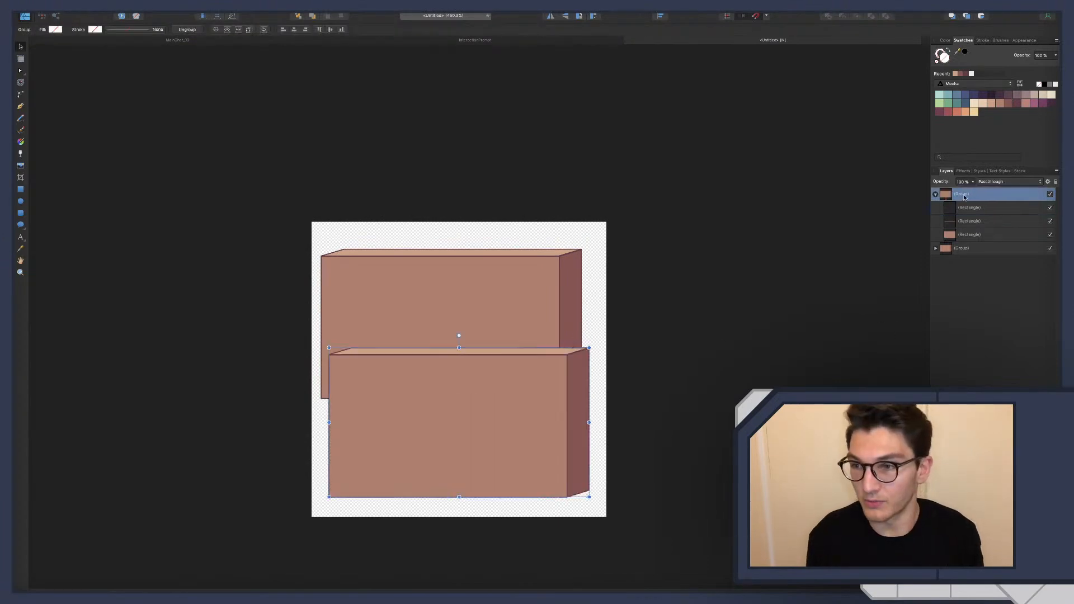
Narrow the copy's front face to a post and its side face to align with the original box's outer edge.
click(963, 209)
click(964, 226)
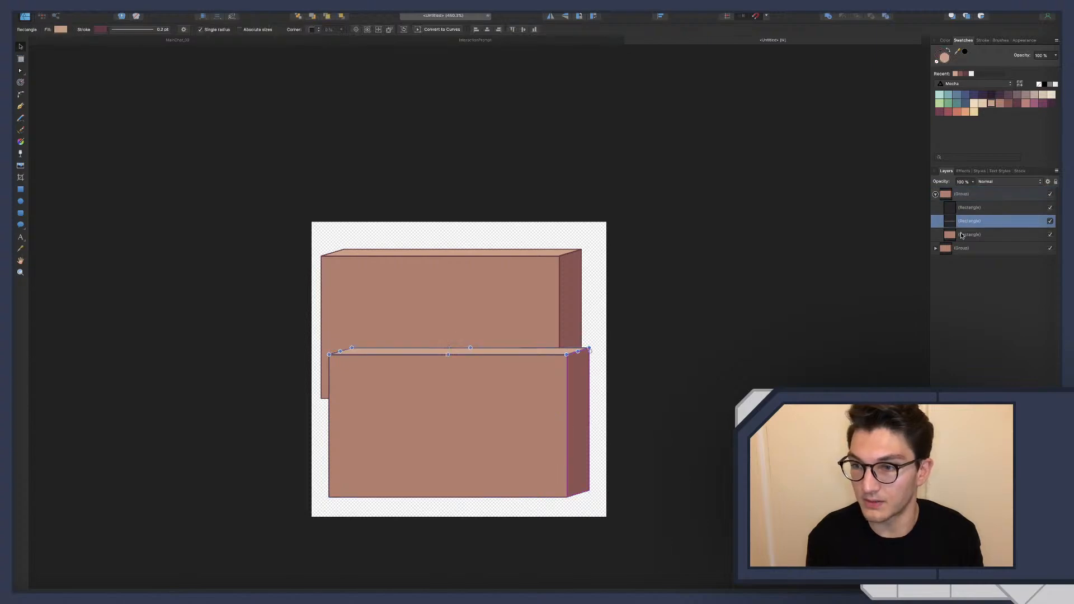
click(968, 235)
drag(329, 426, 579, 420)
click(583, 413)
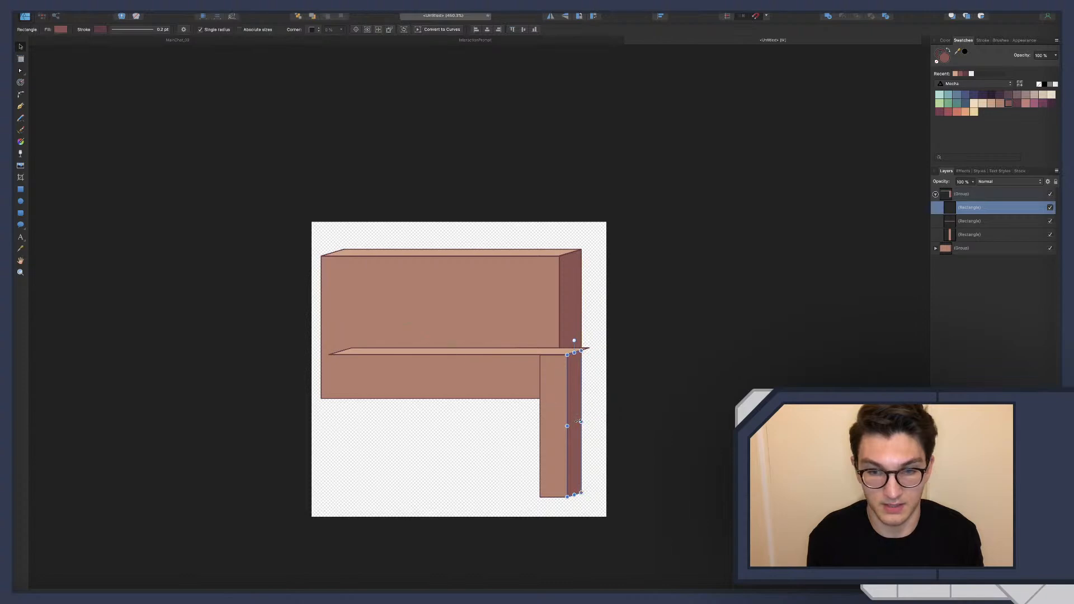
Shorten the copy's top face and shift its back edge so that it fits the narrow post's front and side faces.
click(532, 351)
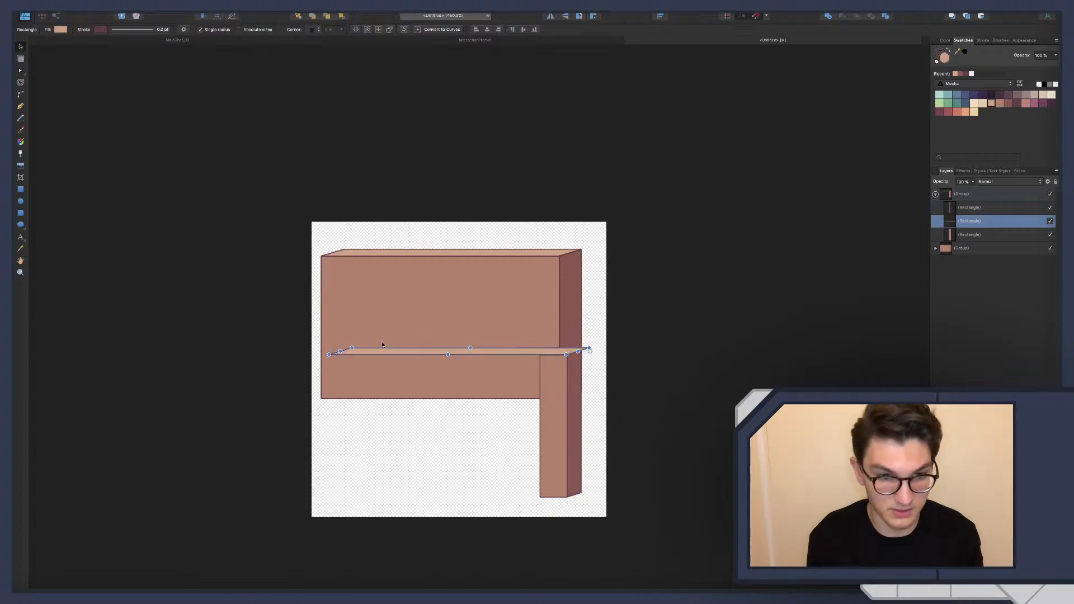
mouse_move(342, 351)
mouse_down()
mouse_move(540, 355)
mouse_move(504, 343)
mouse_up()
scroll(568, 353, up, 4)
drag(598, 330, 576, 338)
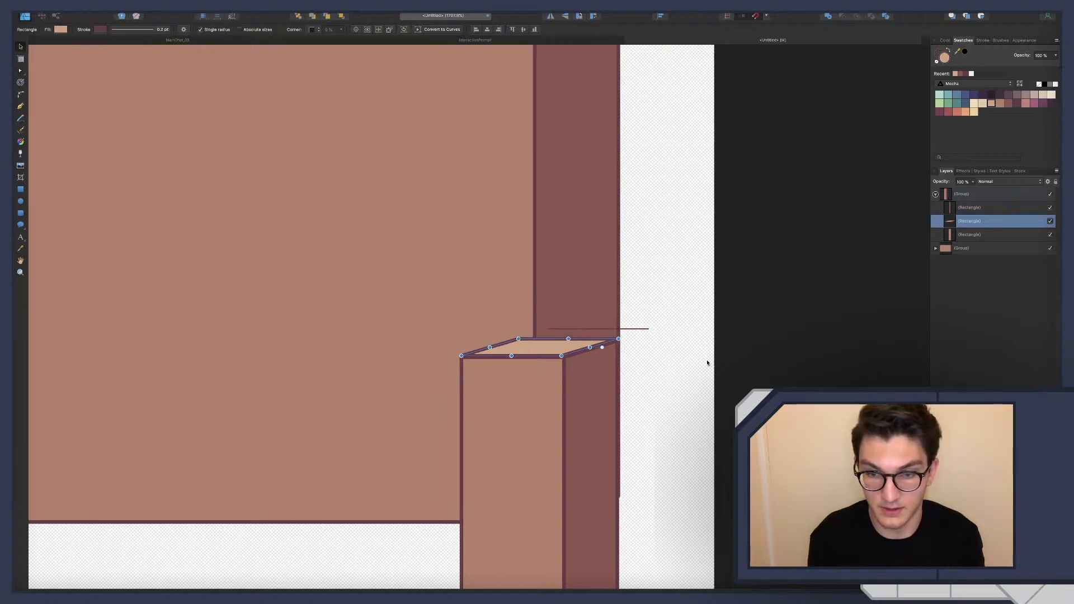
click(706, 362)
scroll(697, 359, down, 10)
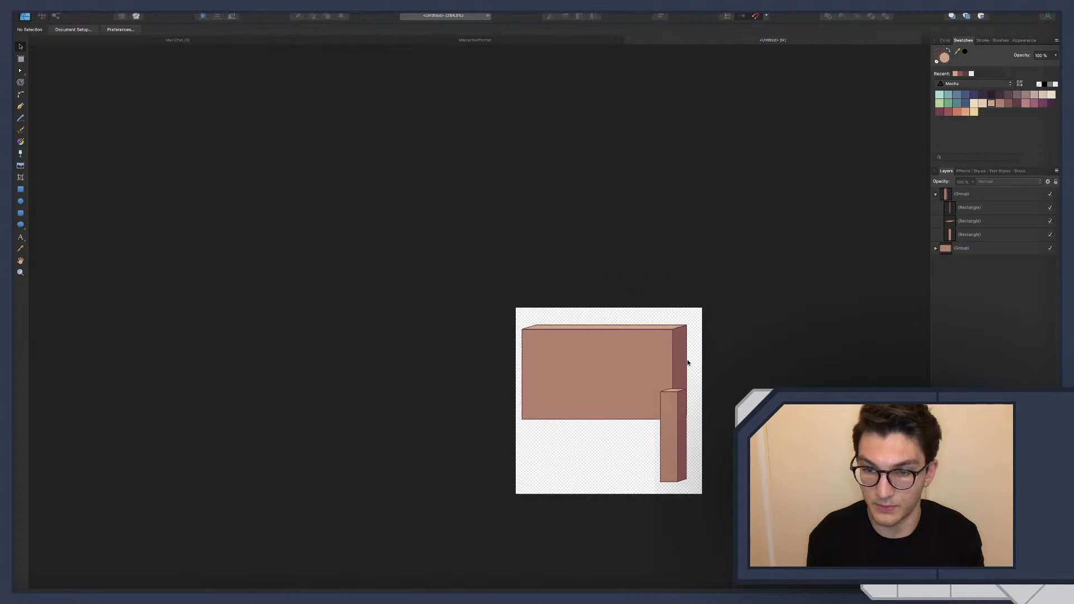
Move the post group to the middle of the box, stretch it taller, and stack the box group in front of it.
click(968, 236)
click(954, 195)
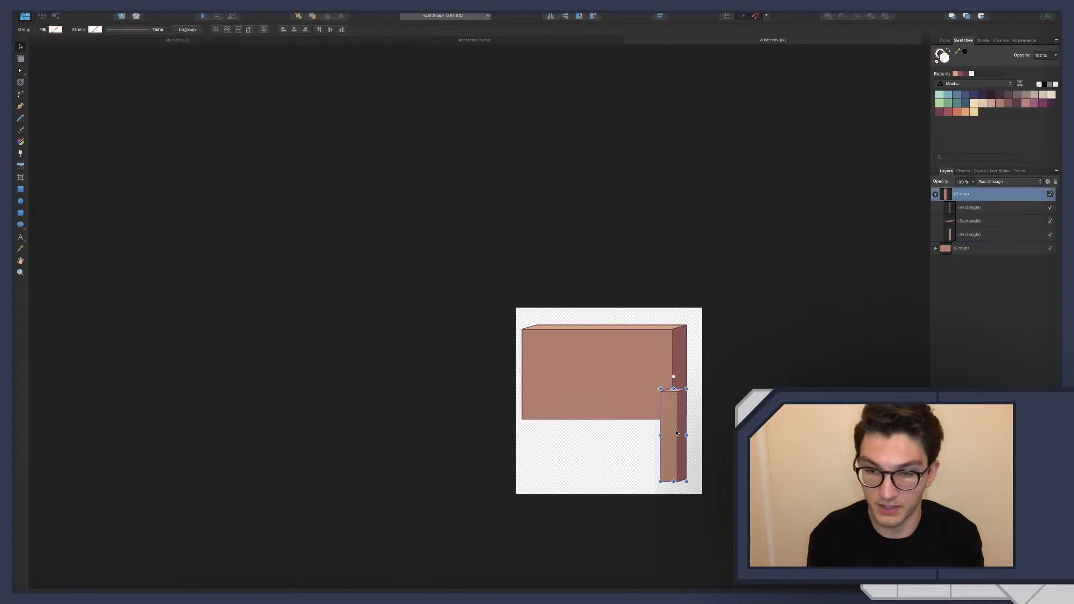
drag(674, 388, 604, 367)
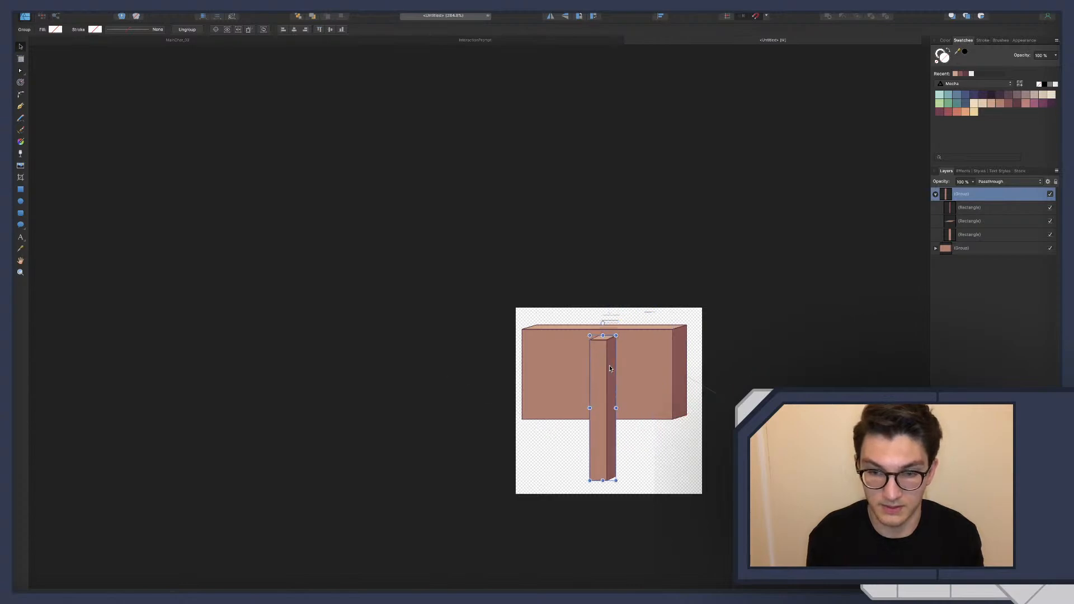
click(961, 249)
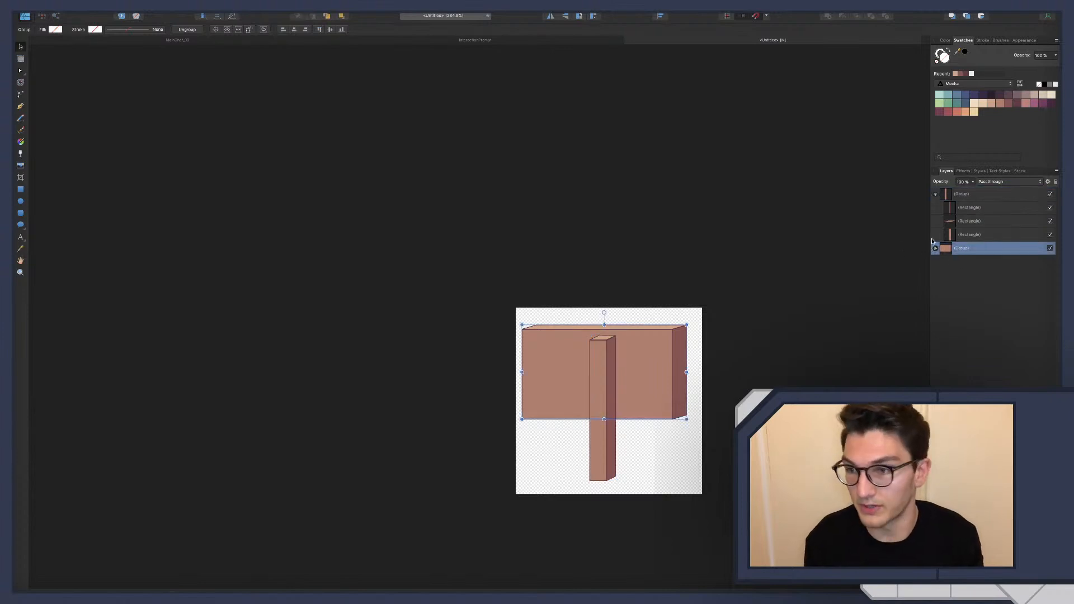
drag(987, 250, 975, 193)
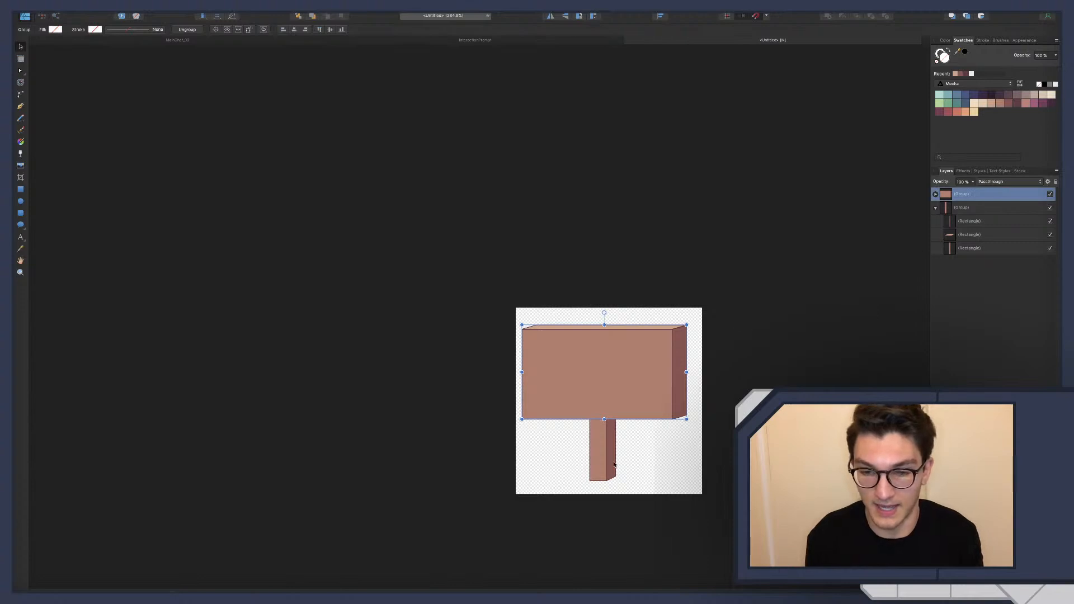
Centre the post group and the box group each horizontally on the spread.
click(960, 208)
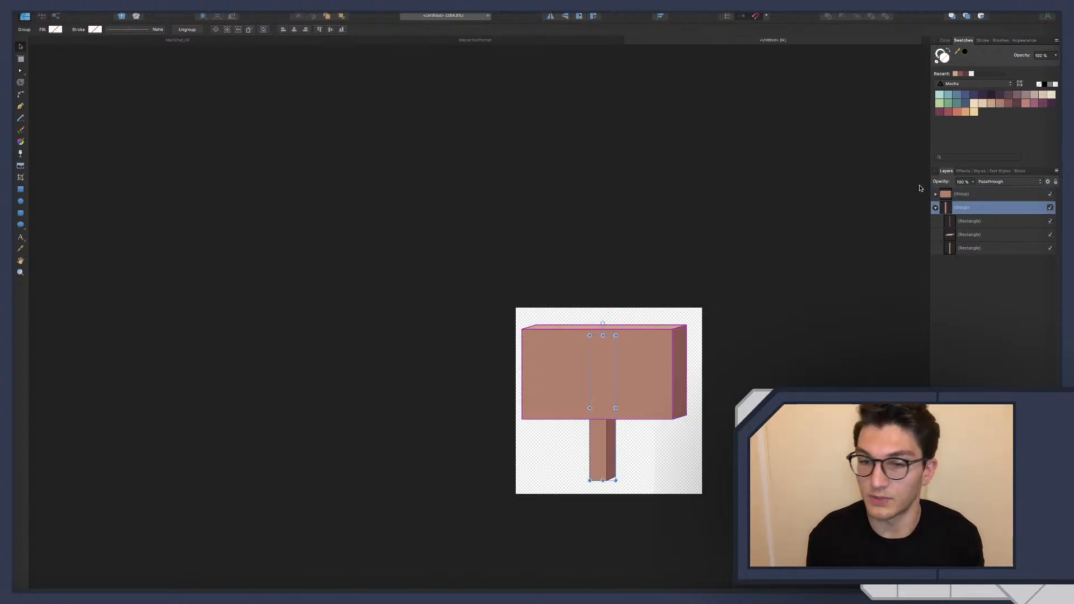
click(660, 16)
click(677, 40)
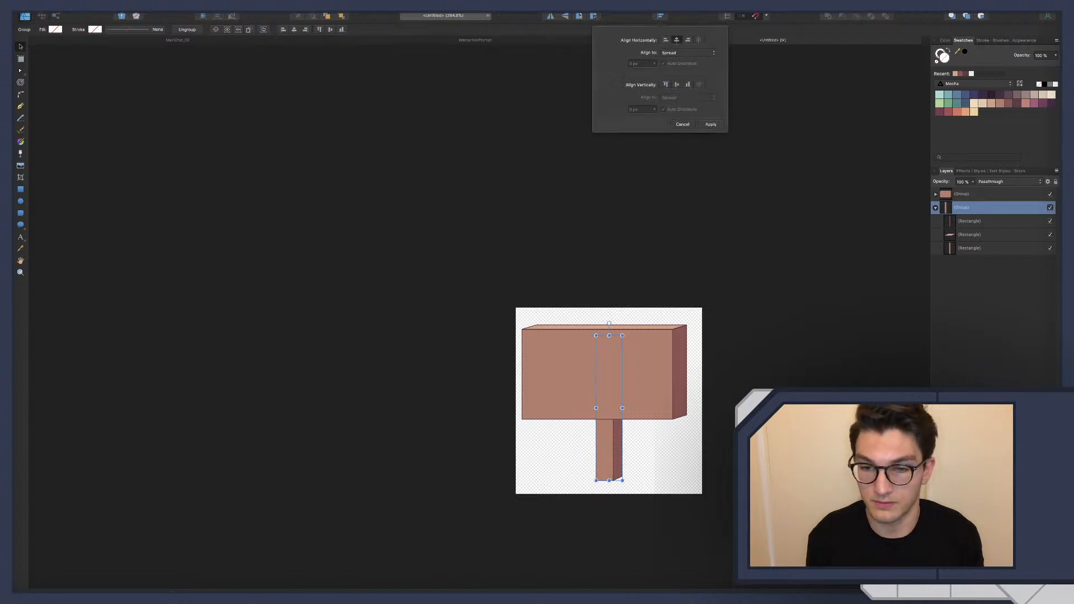
click(967, 197)
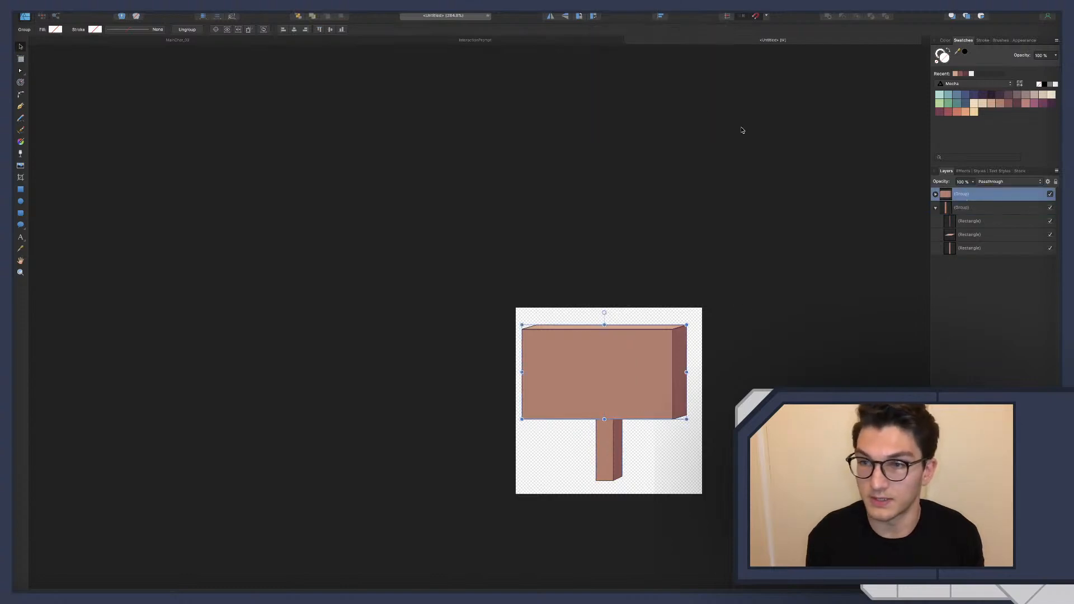
click(660, 16)
click(677, 40)
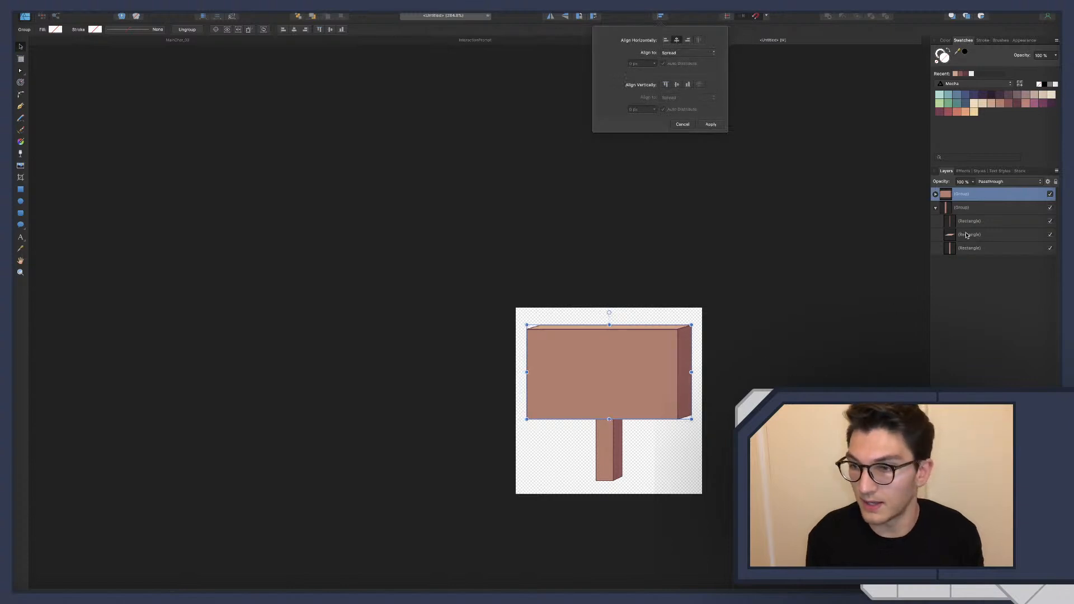
Stretch the post group so that it reaches closer to the artboard's lower edge and sticks out above the box.
click(967, 208)
drag(609, 480, 609, 489)
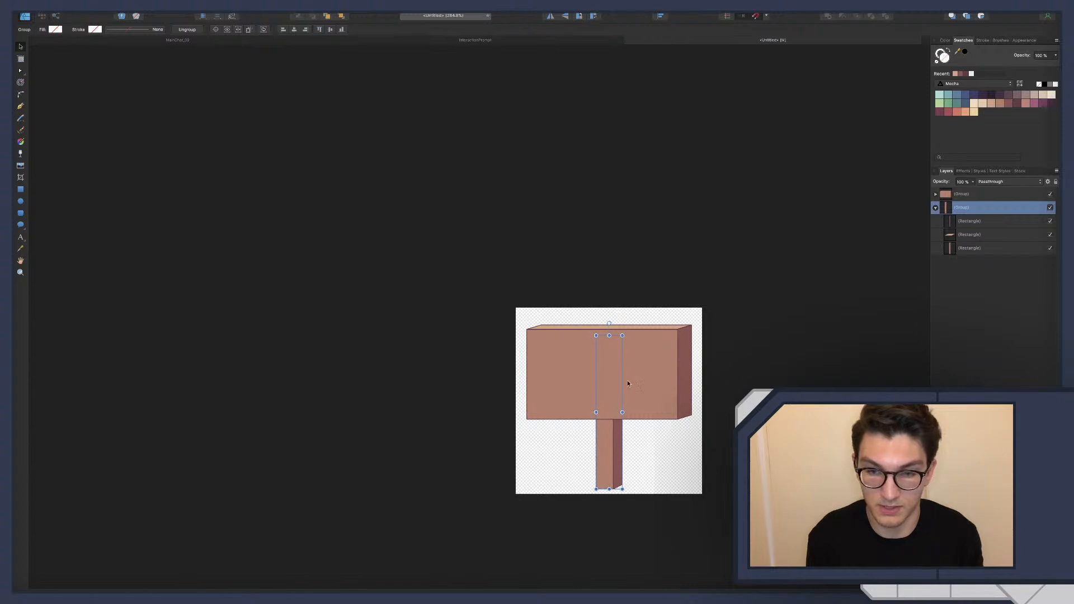
mouse_move(609, 335)
mouse_down()
mouse_move(609, 306)
mouse_move(609, 316)
mouse_up()
Nudge the box group down so that a larger part of the post shows above it, and clear the selection.
click(653, 352)
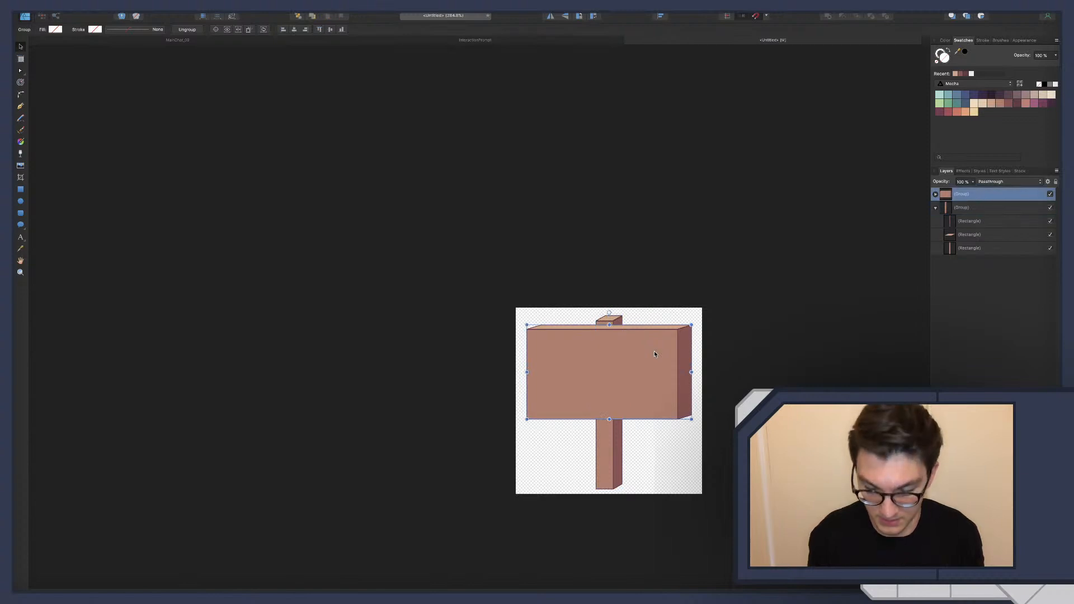
key(Down)
key(Down)
key(Down)
key(Down)
key(Down)
key(Down)
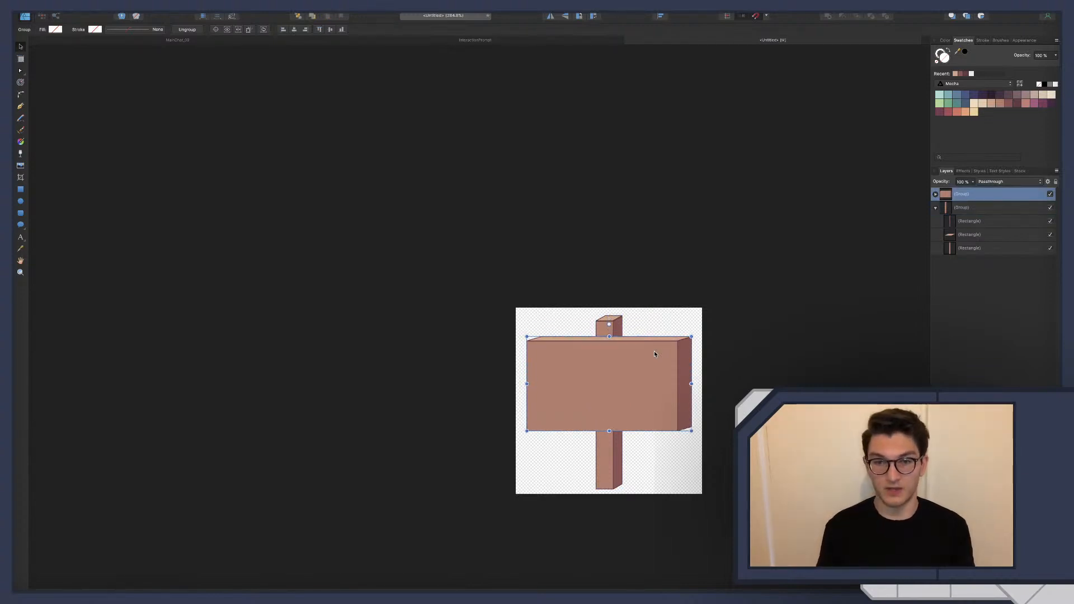
key(Escape)
Widen the post's top face to meet the side face and skew its back edge to fit the side face's outer corner.
scroll(622, 358, up, 5)
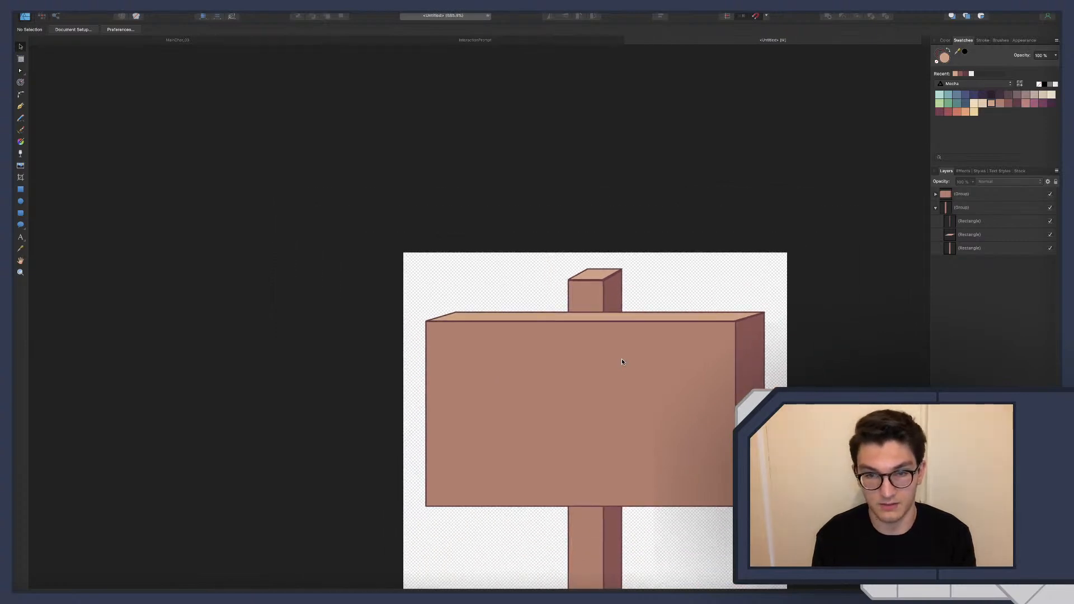
scroll(611, 305, up, 5)
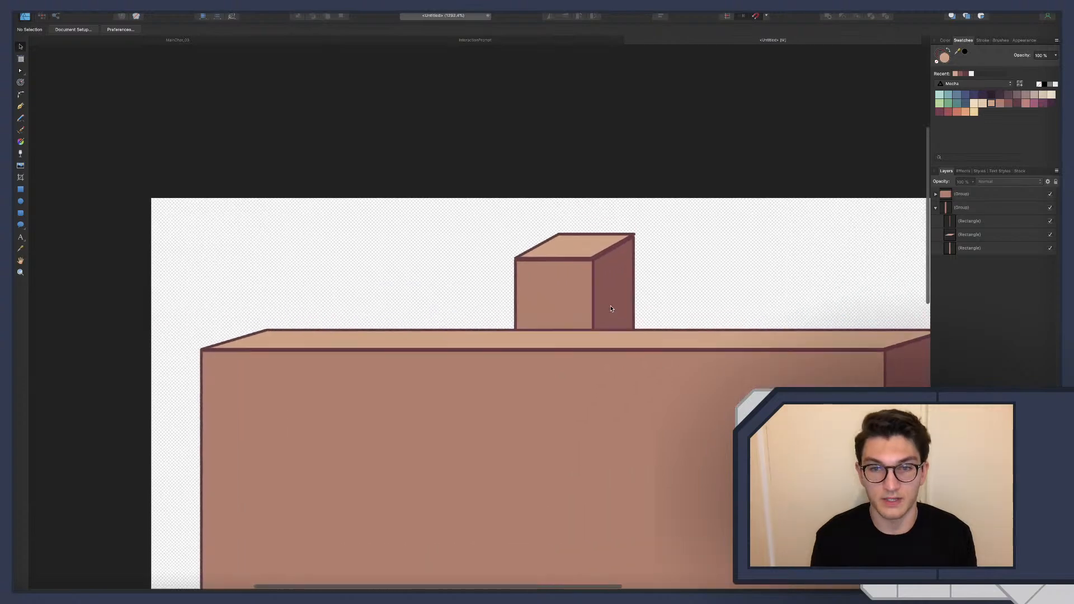
click(602, 254)
click(599, 256)
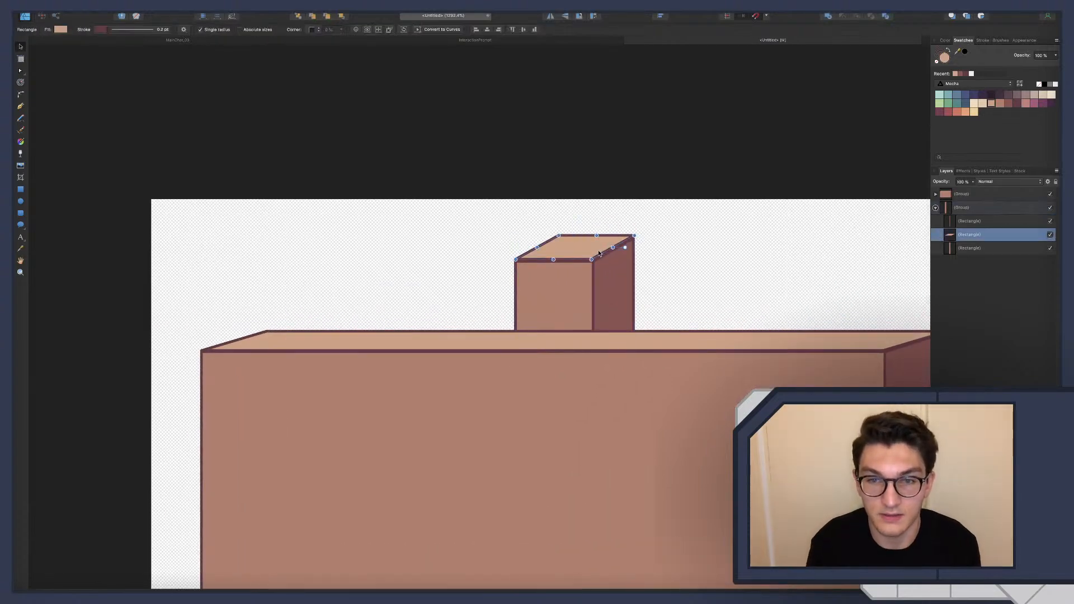
scroll(598, 259, up, 5)
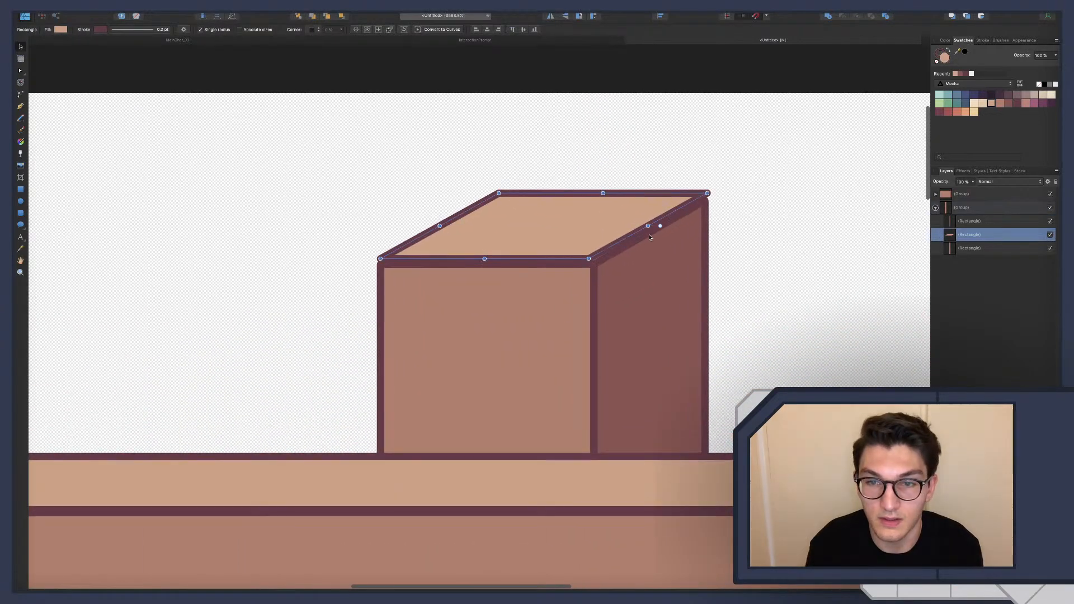
drag(649, 225, 690, 217)
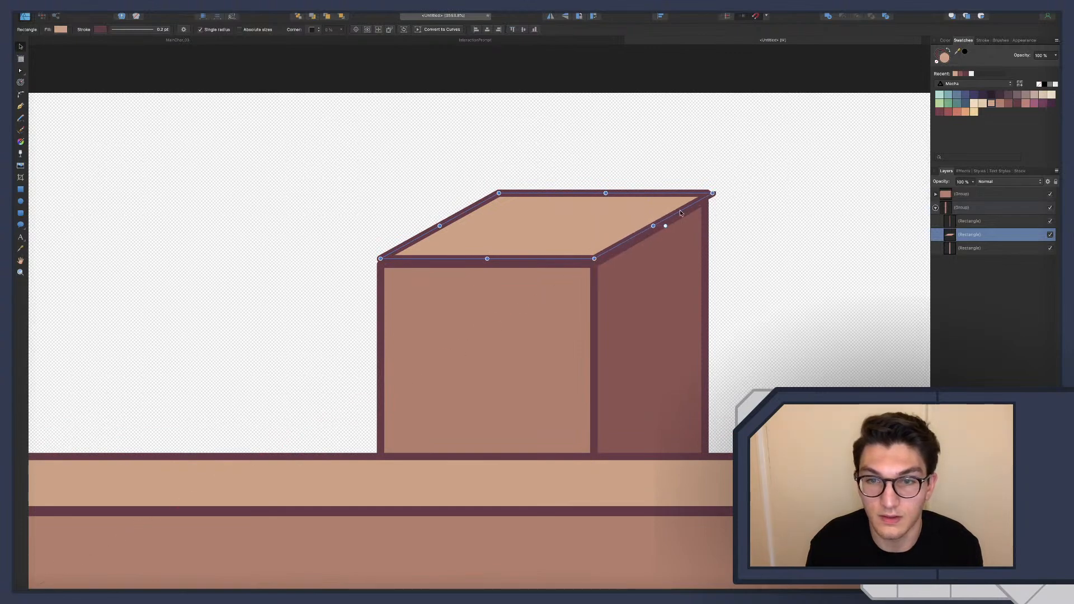
drag(608, 189, 598, 193)
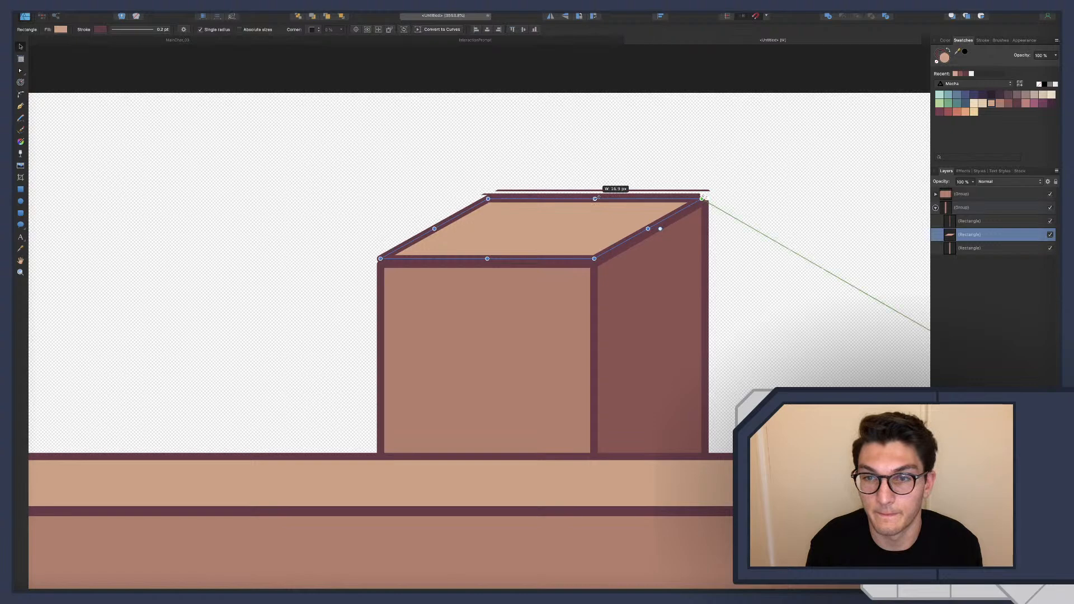
click(693, 157)
Lower the post's top face onto the front face's upper edge and extend its back edge up to the side face's corner.
scroll(681, 247, down, 5)
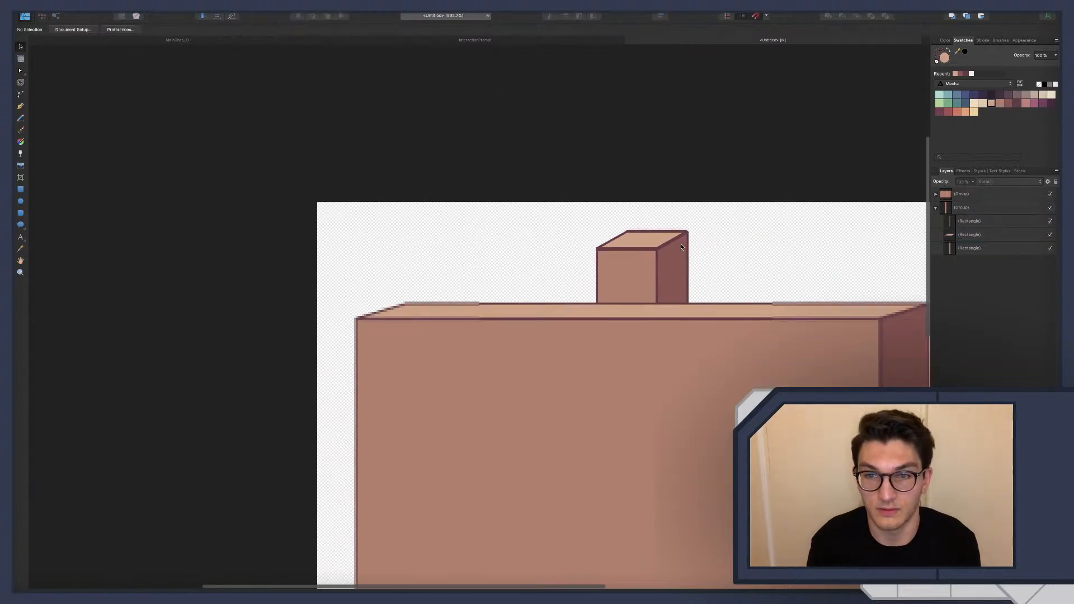
scroll(630, 247, up, 4)
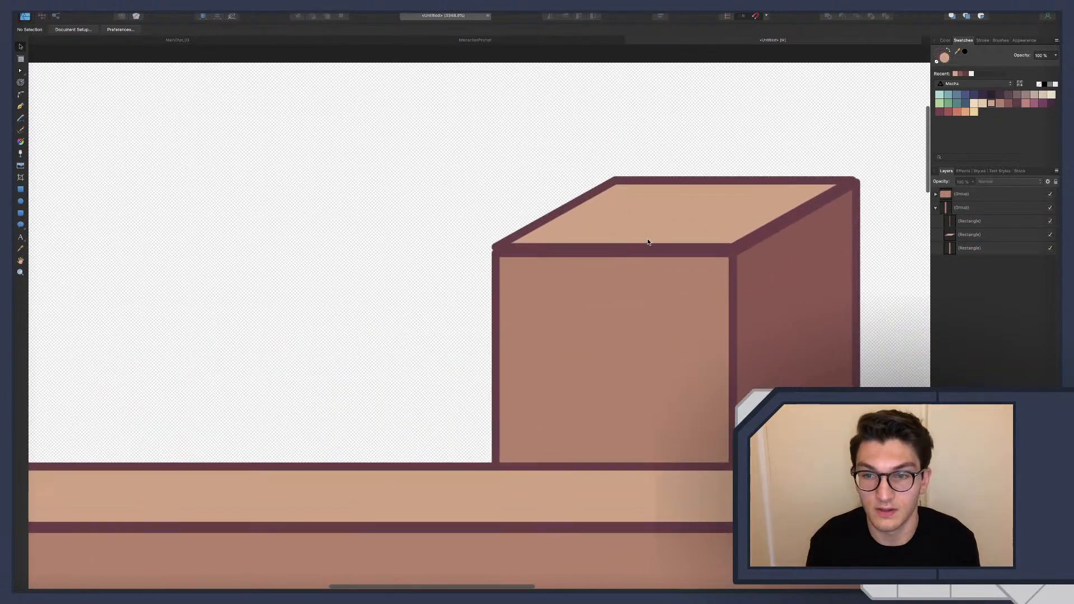
click(666, 226)
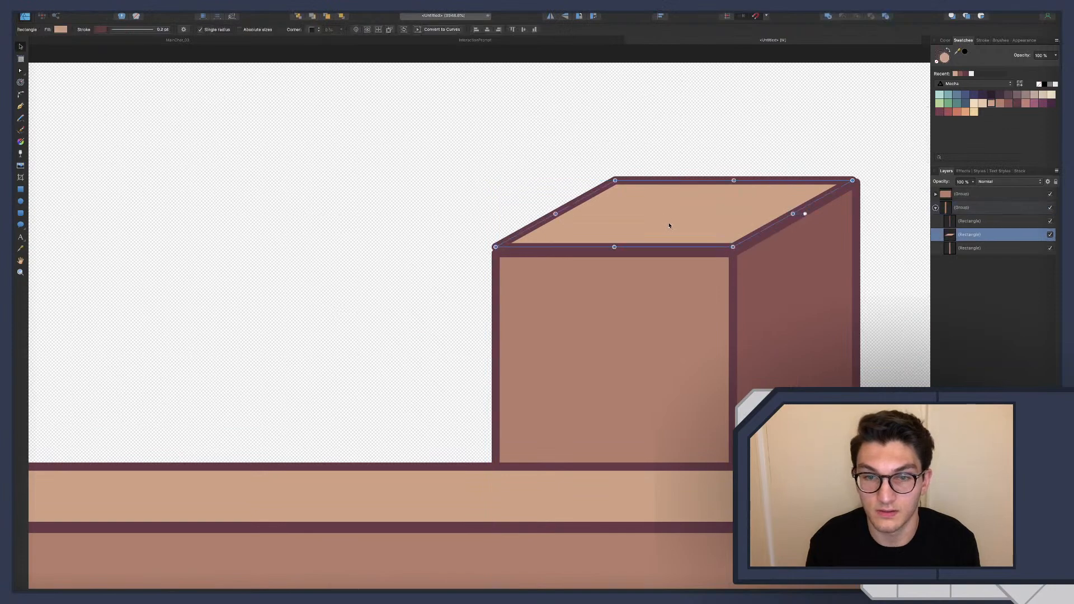
key(Down)
key(Down)
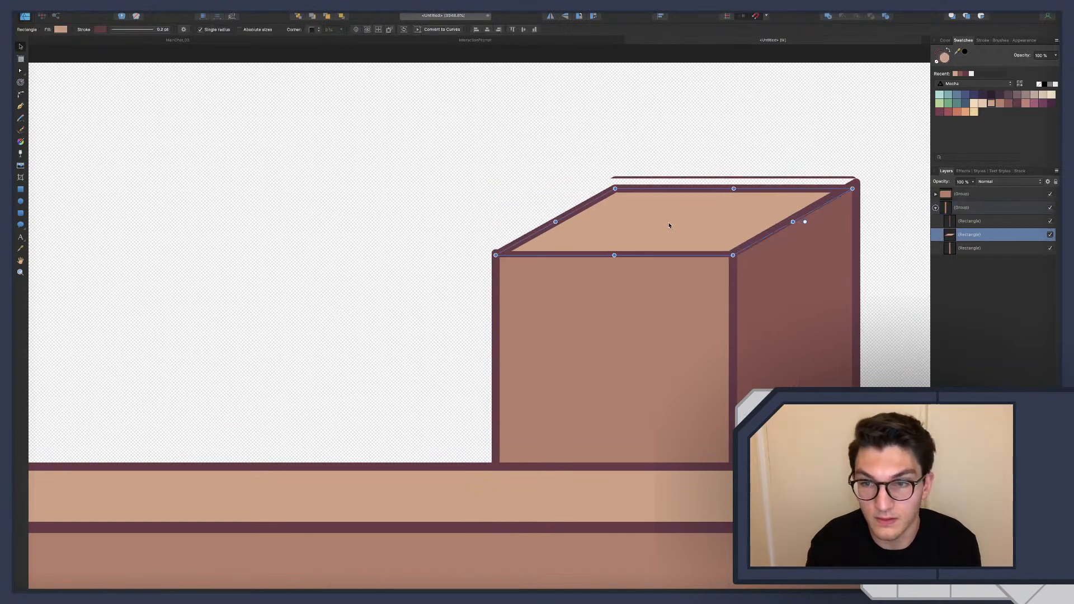
drag(669, 225, 669, 221)
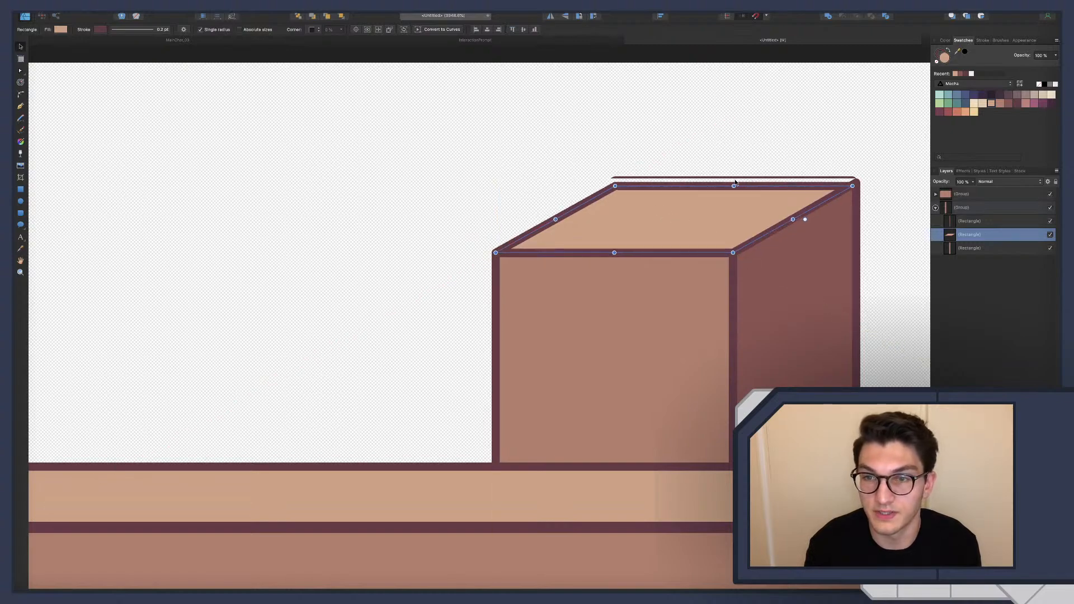
drag(734, 181, 741, 178)
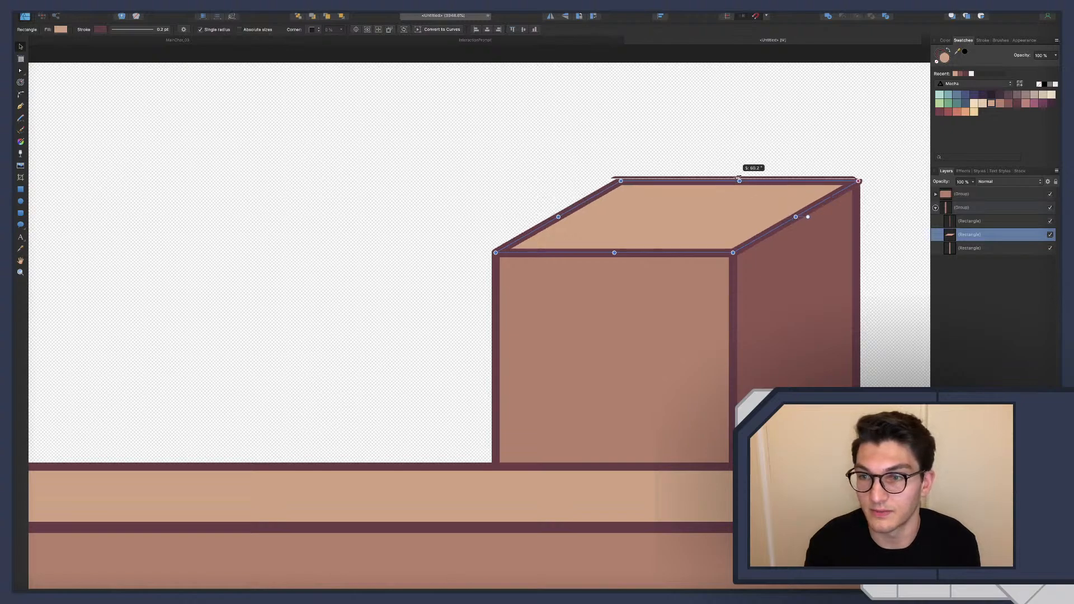
click(784, 174)
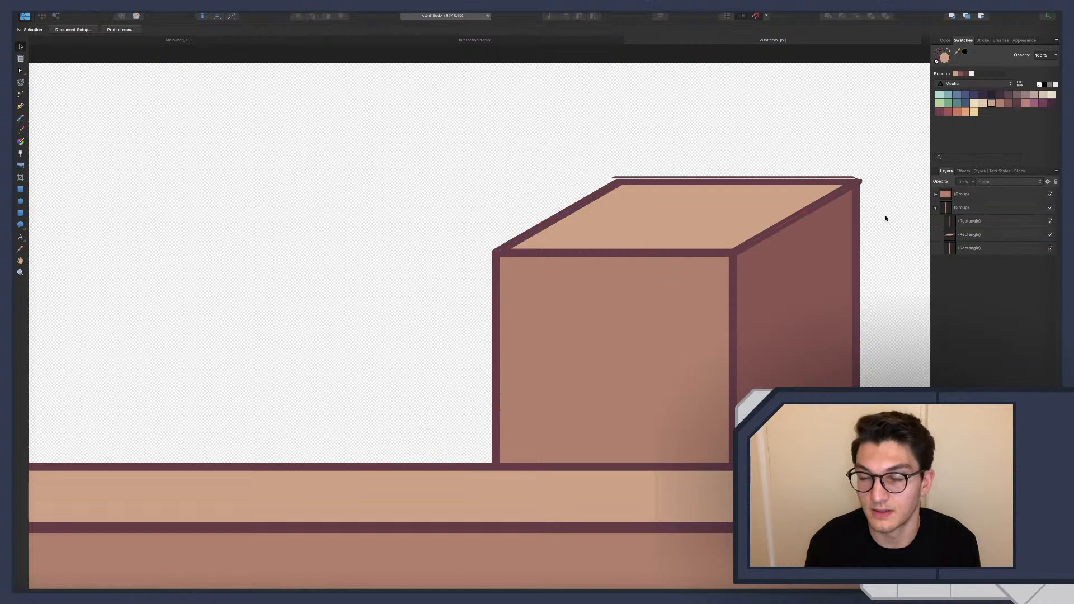
Shift the back edge of the post's top face slightly inward so that its corner lines up with the side face.
scroll(875, 280, down, 5)
scroll(883, 281, down, 1)
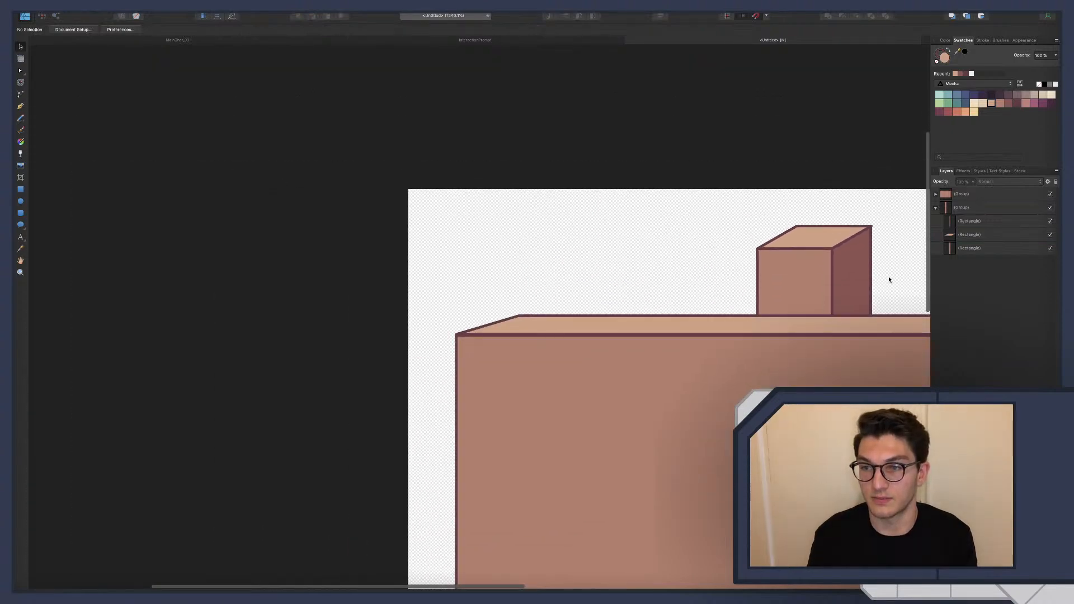
scroll(864, 269, up, 5)
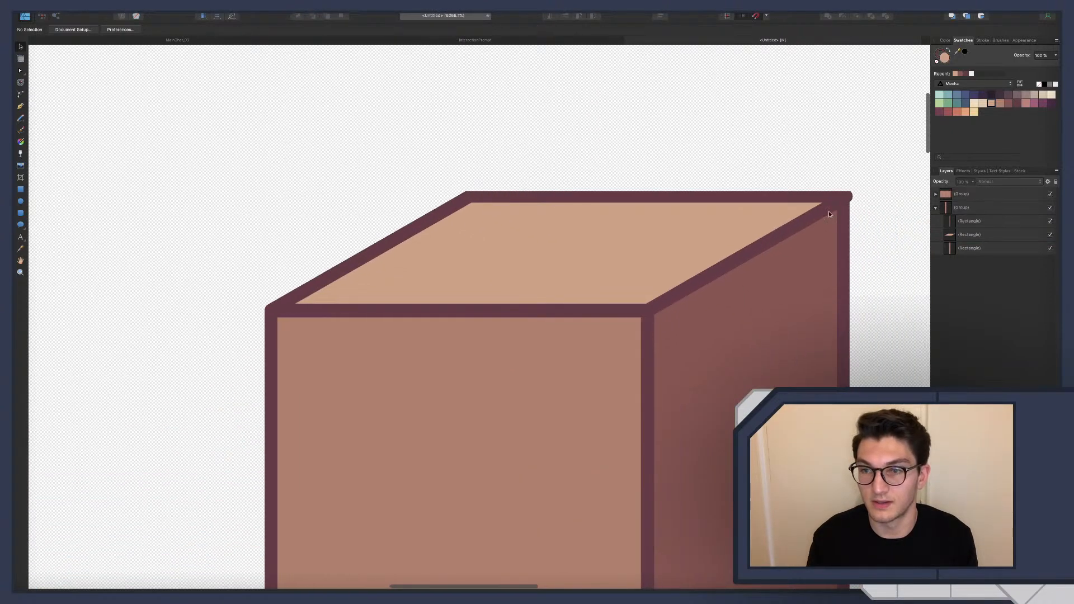
click(830, 199)
double_click(633, 229)
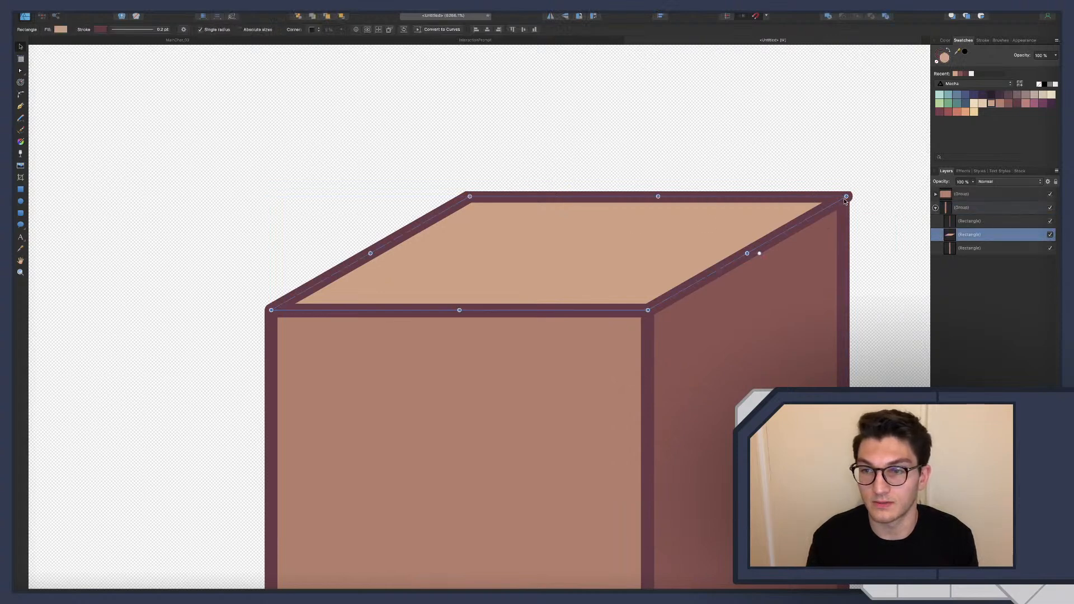
drag(656, 197, 653, 197)
click(808, 182)
scroll(843, 246, down, 3)
scroll(843, 247, down, 5)
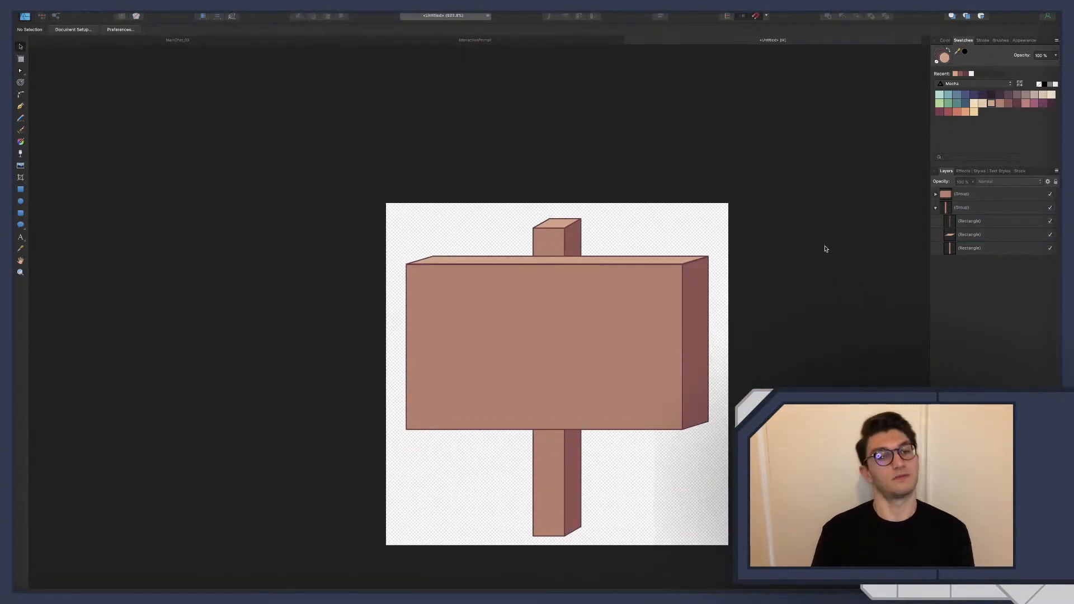
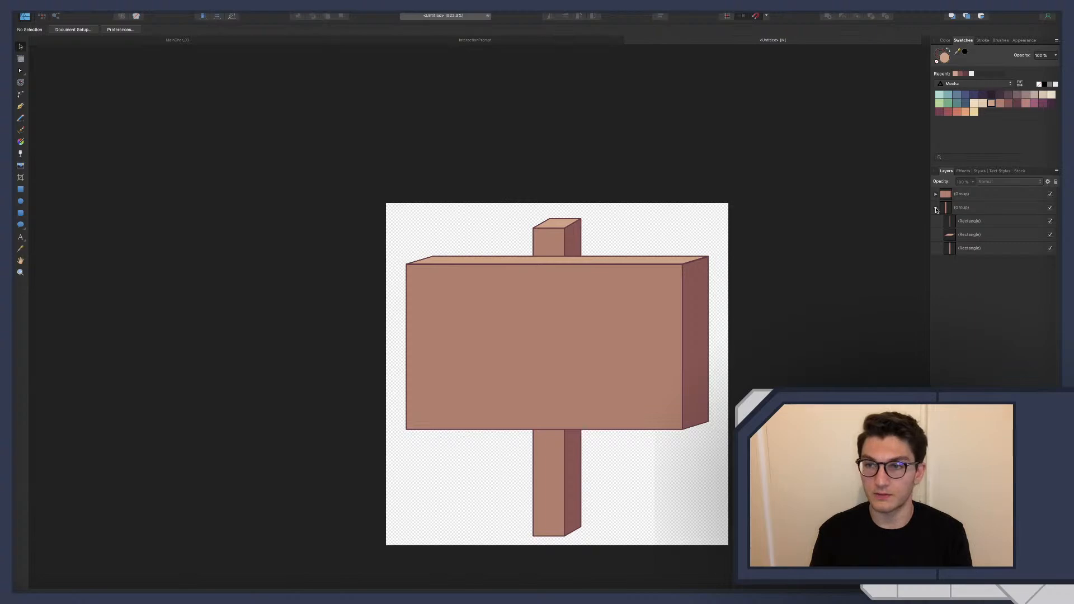
Collapse the post's layer group and draw a cream-filled rectangle inset on the box's front face.
click(936, 209)
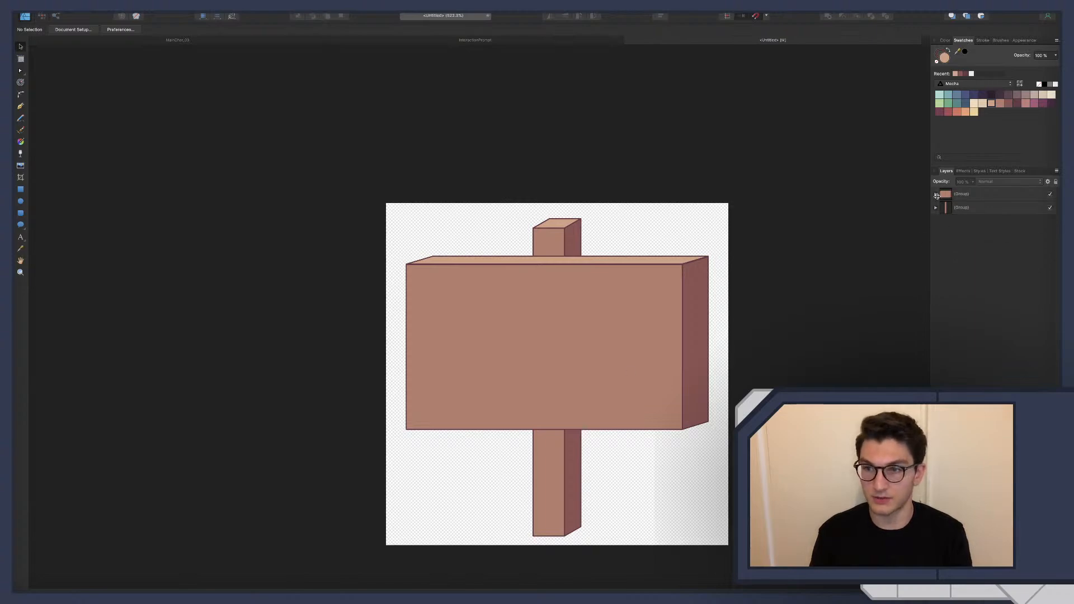
key(m)
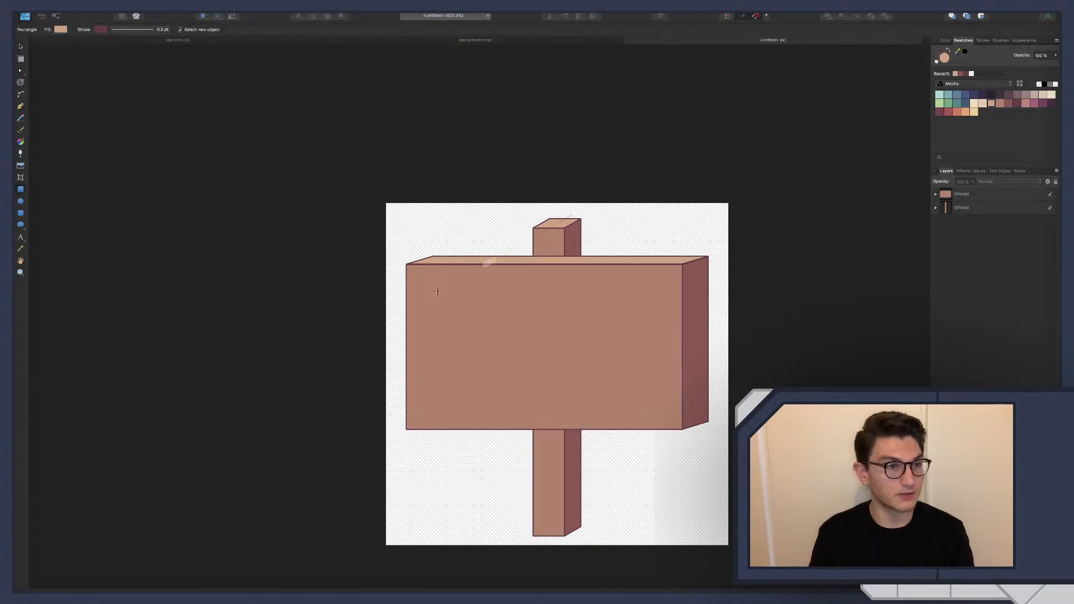
drag(431, 287, 658, 408)
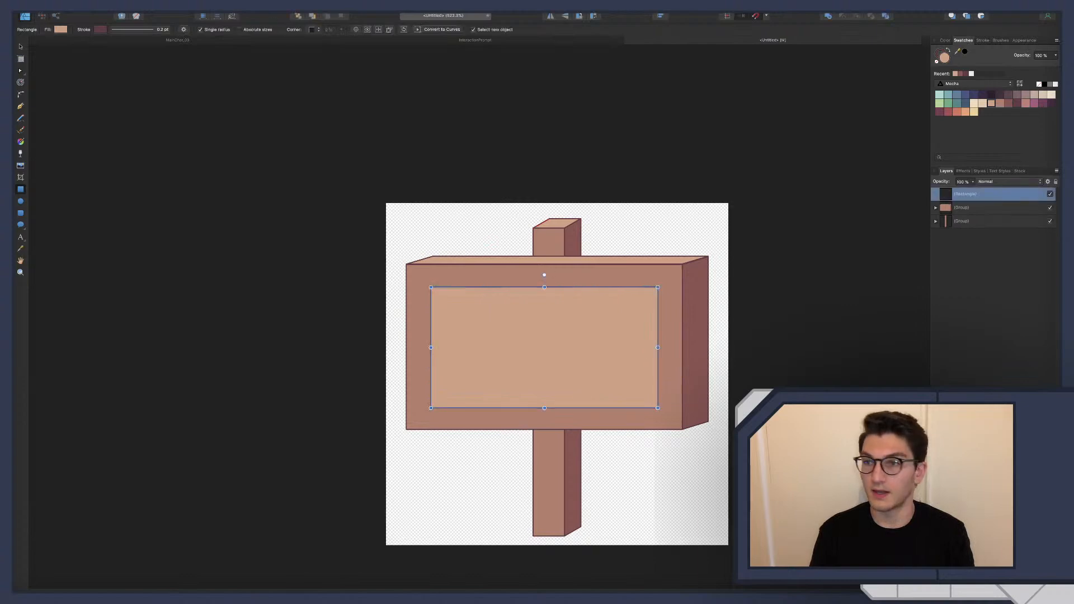
click(1051, 94)
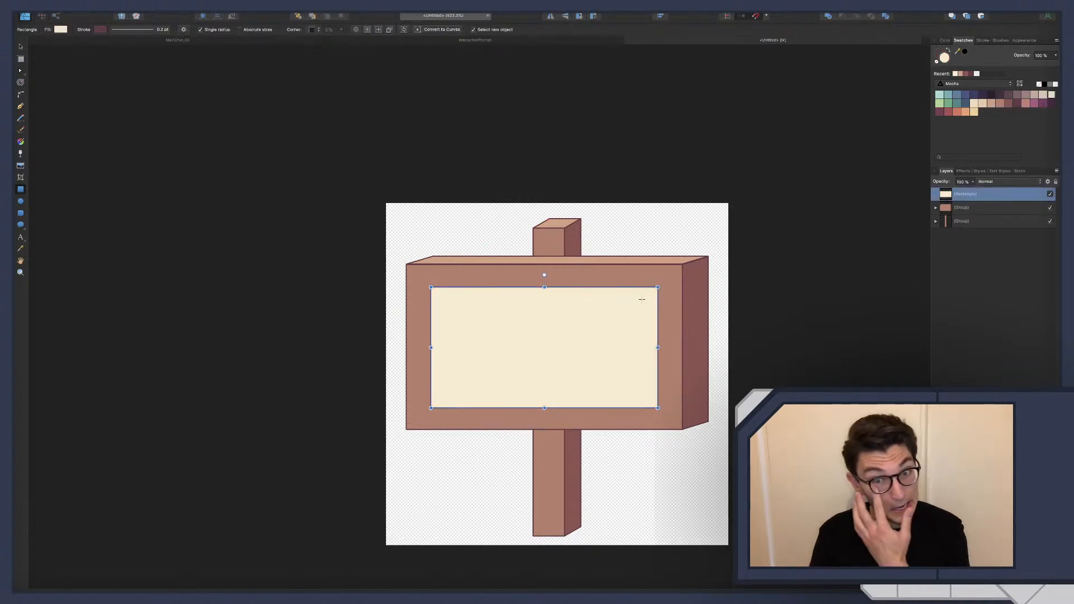
Move the cream rectangle between the box group and the post group in the layer order.
shift+click(948, 211)
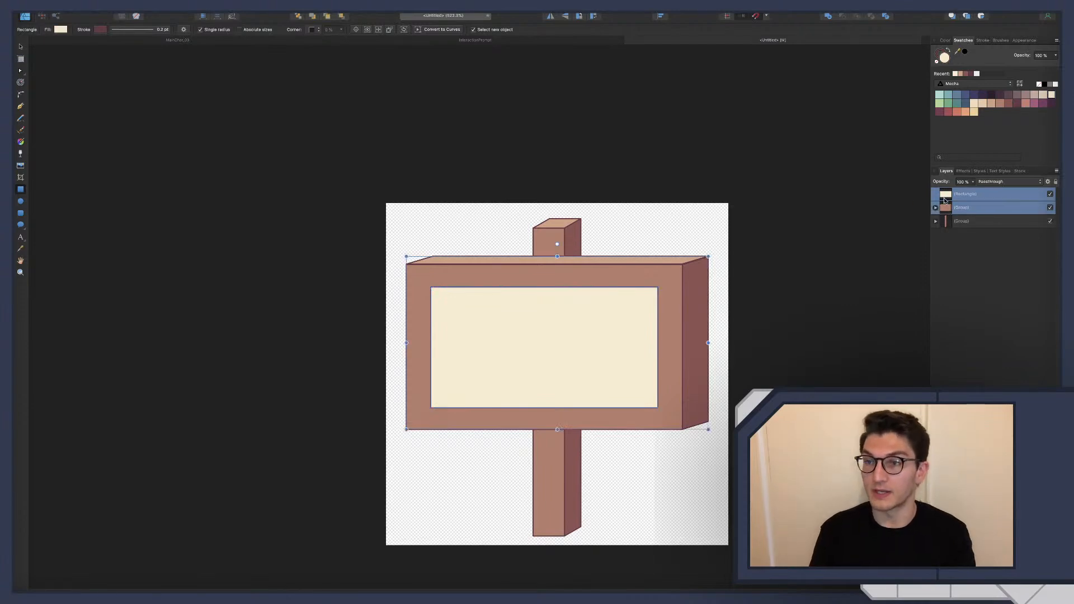
drag(965, 194, 954, 213)
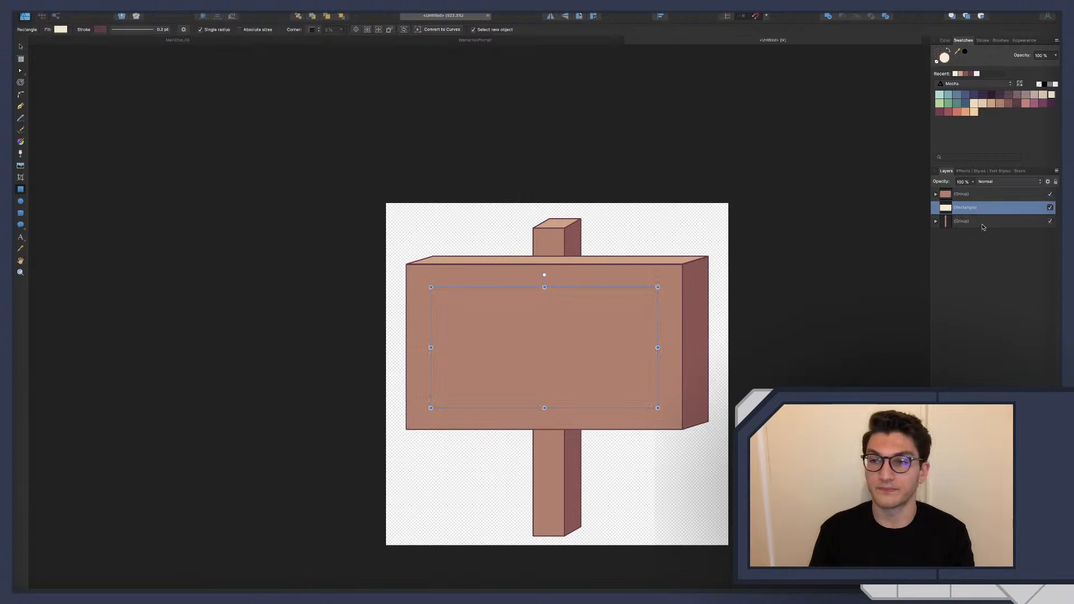
Centre the cream rectangle horizontally against the box group.
click(962, 201)
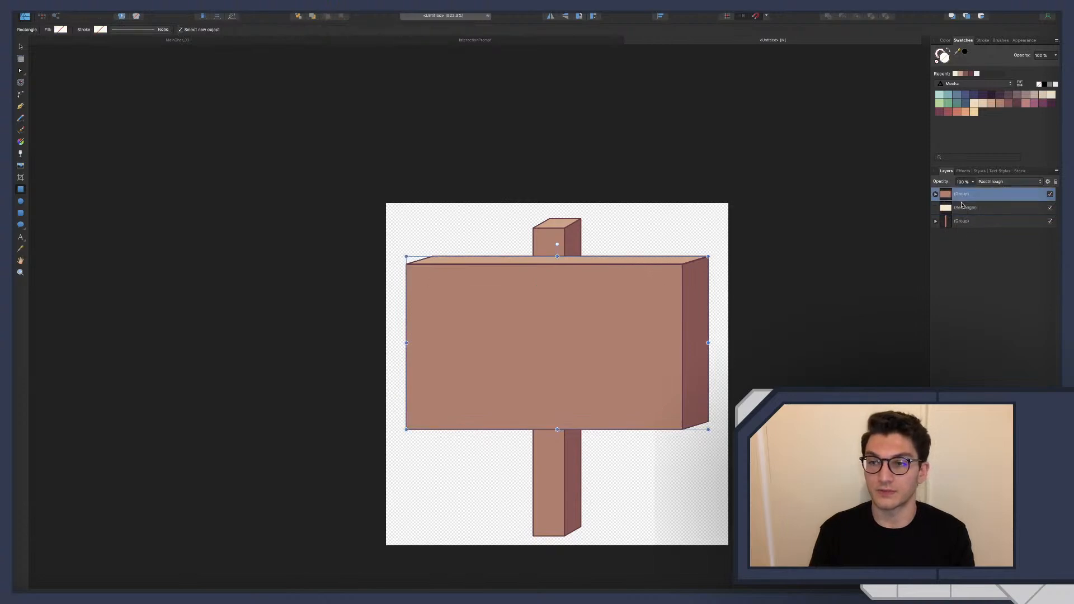
shift+click(962, 207)
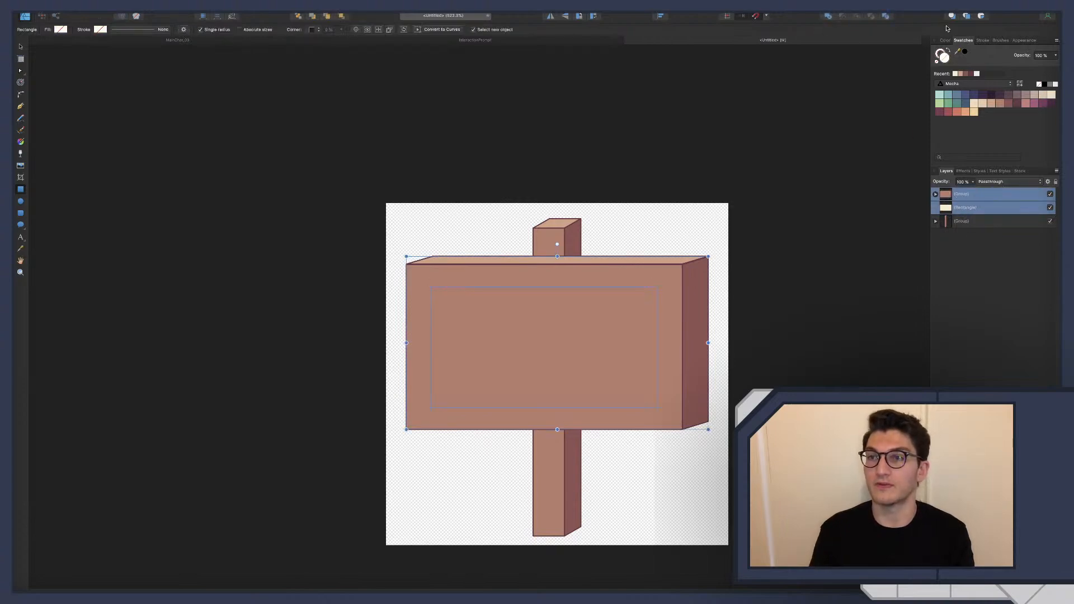
click(659, 15)
click(677, 40)
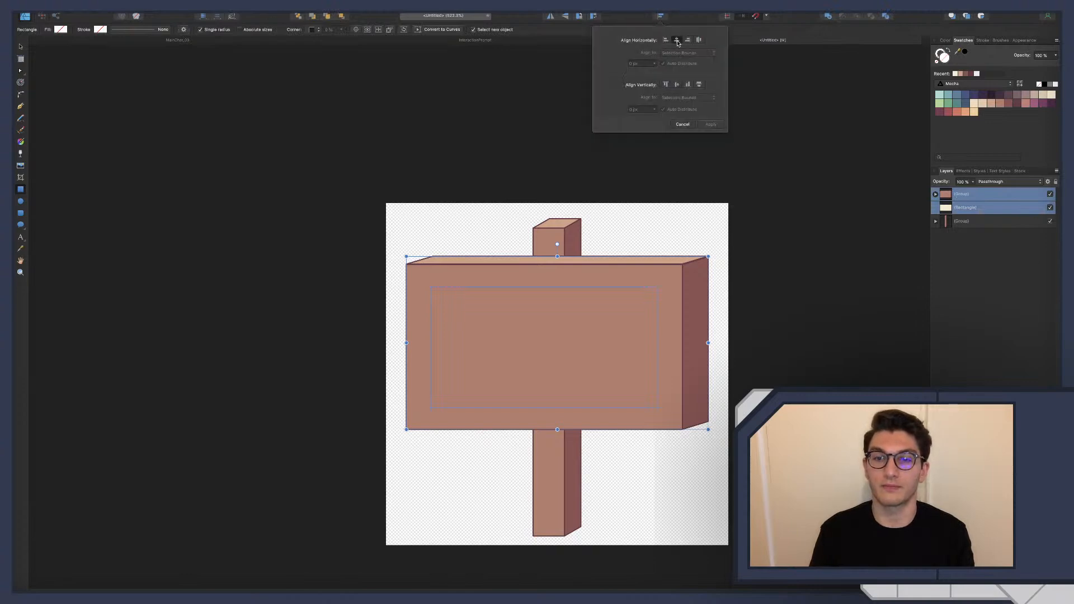
Bring the cream rectangle above the box group and shift it slightly left to centre it on the front face.
super+click(962, 210)
drag(963, 211, 963, 193)
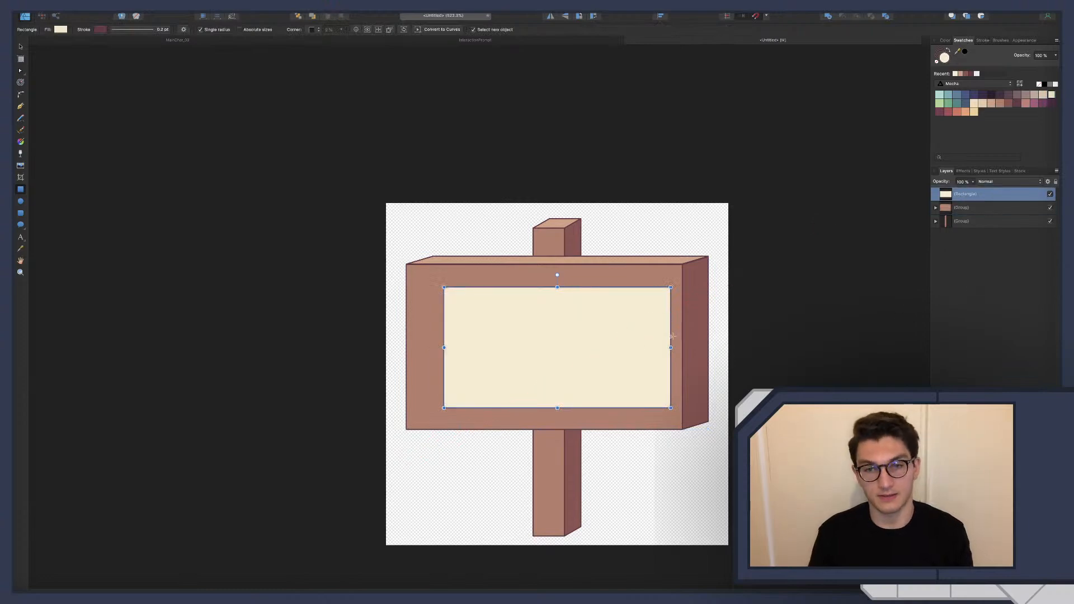
drag(595, 342, 582, 345)
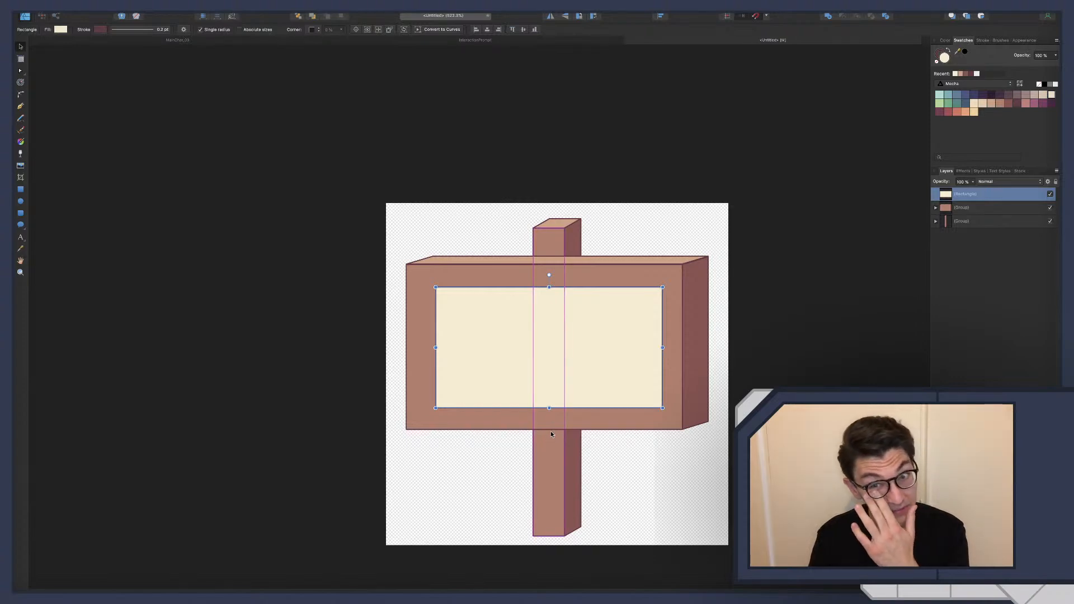
Skew the box group and the cream rectangle together vertically so that their right side slopes slightly downward.
shift+click(967, 208)
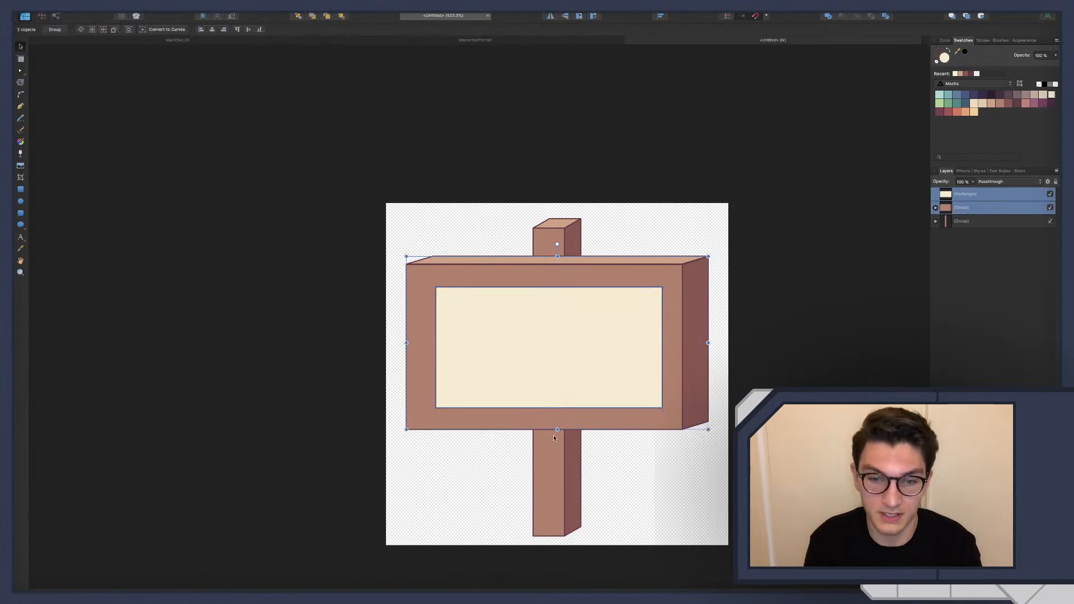
drag(557, 431, 547, 430)
key(super+z)
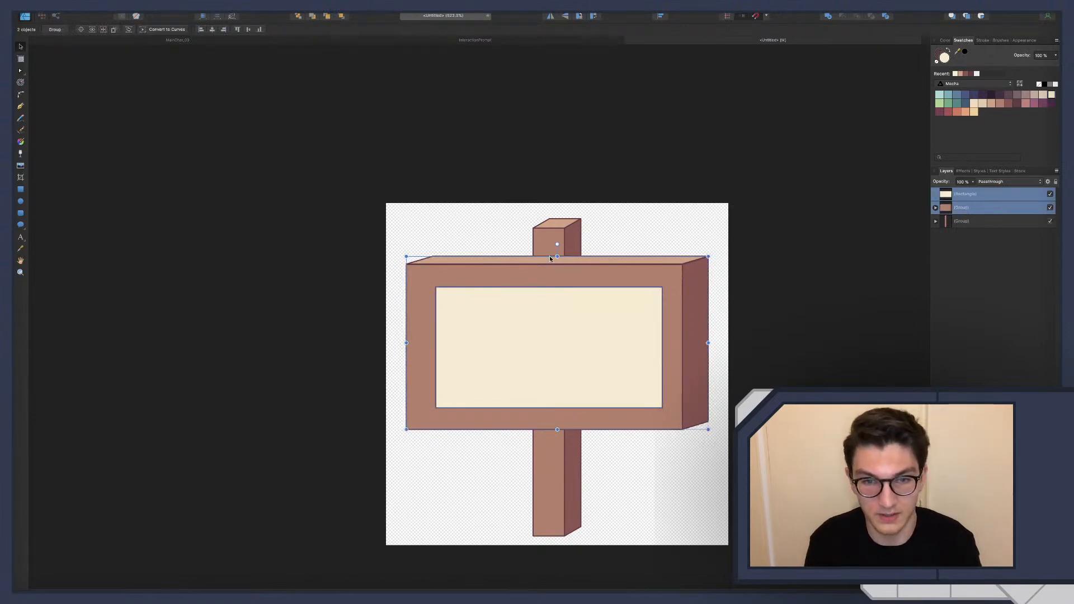
click(715, 345)
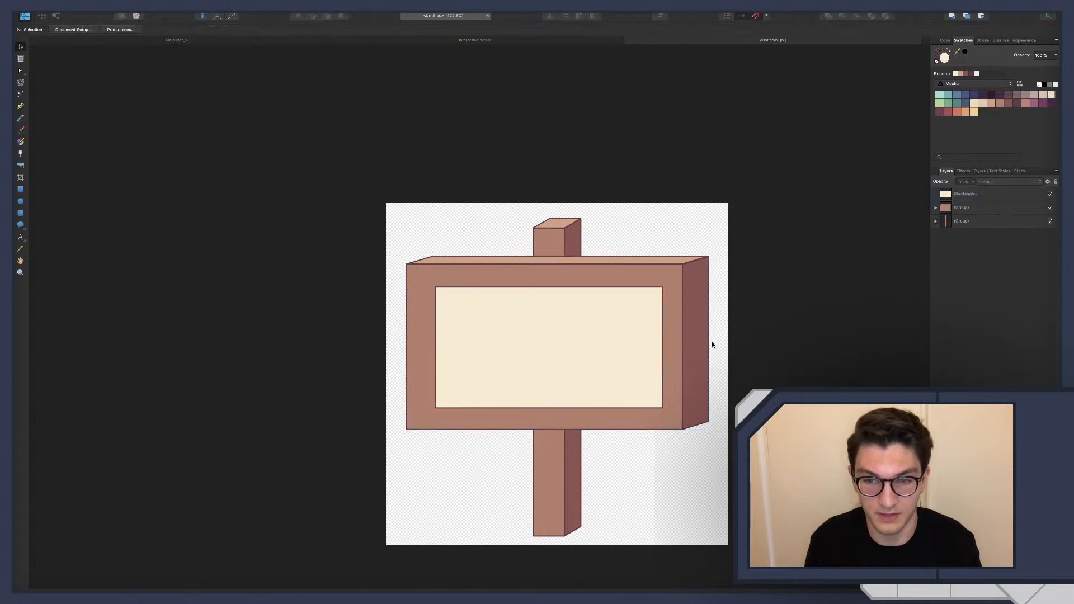
key(super+z)
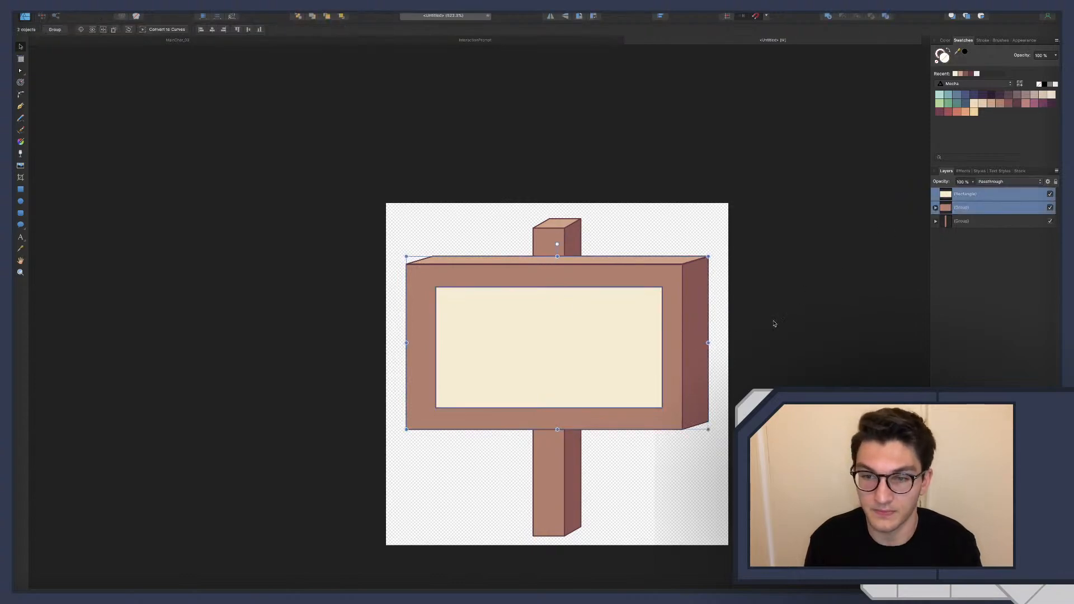
drag(709, 344, 714, 356)
scroll(710, 359, up, 1)
key(super+z)
click(966, 222)
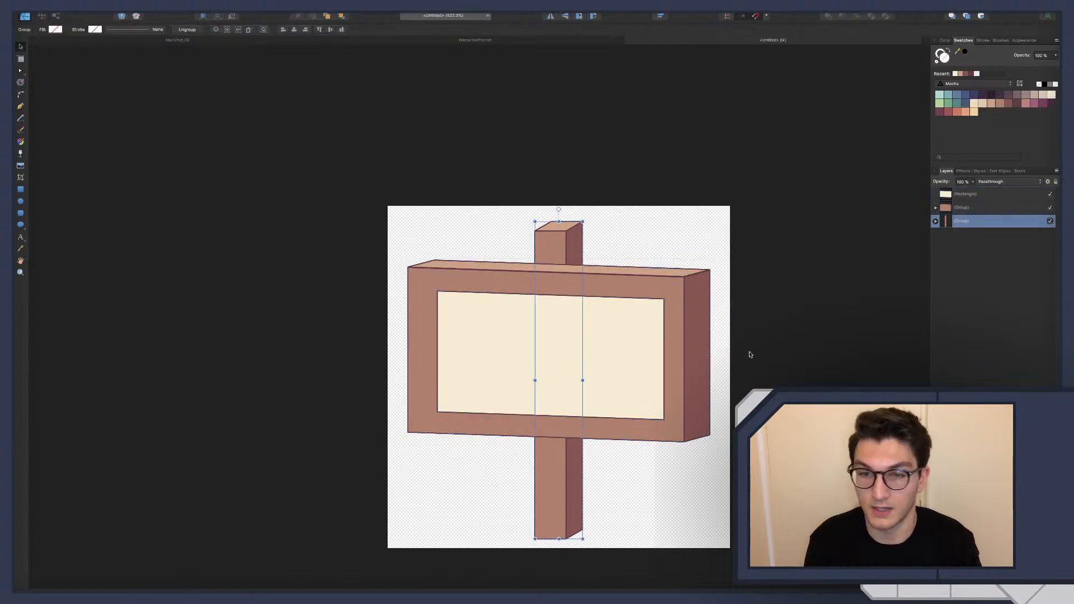
shift+click(588, 381)
drag(587, 381, 587, 385)
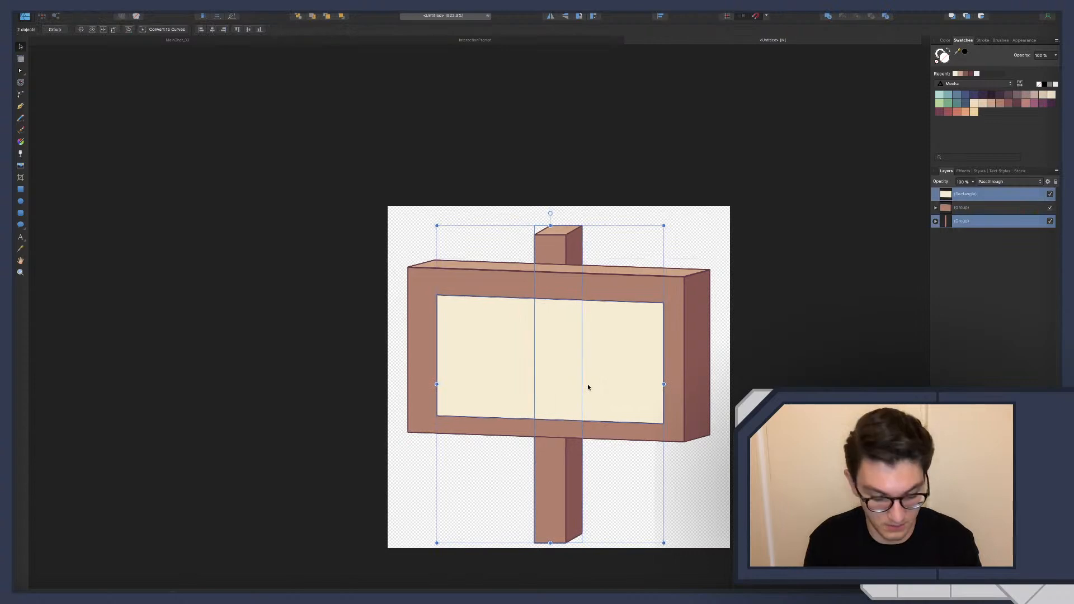
key(super+z)
Try to skew the post group about 2.8° vertically and undo the change.
click(967, 221)
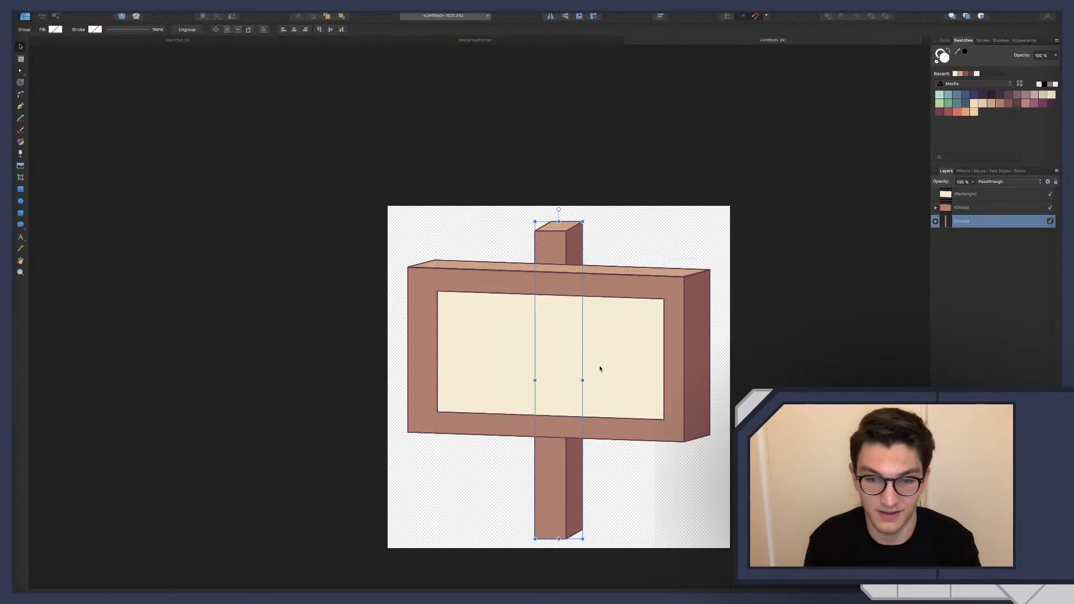
drag(586, 382, 587, 382)
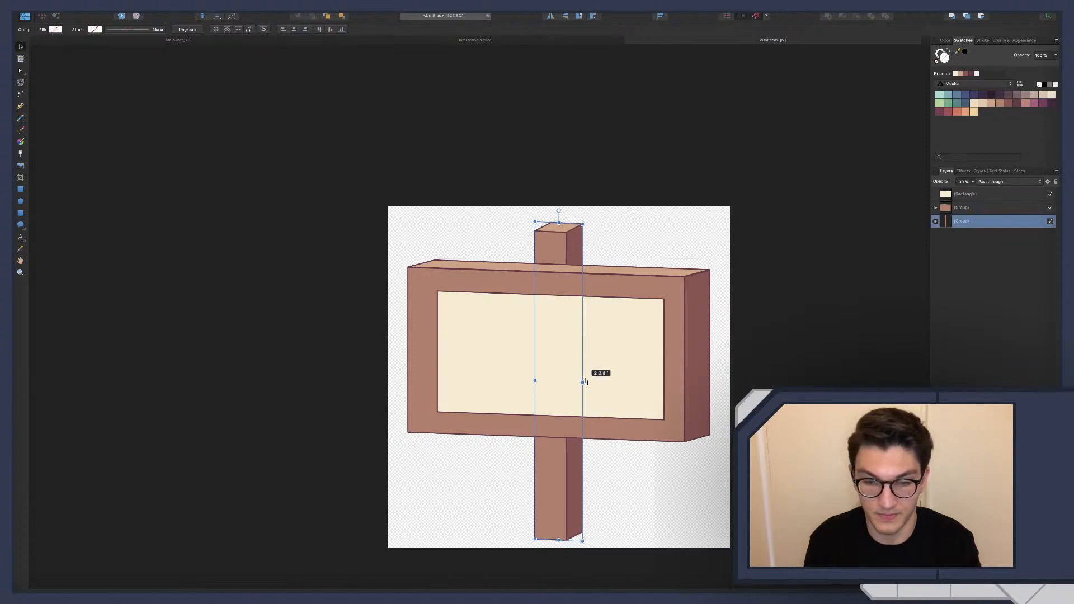
drag(587, 382, 585, 381)
click(697, 467)
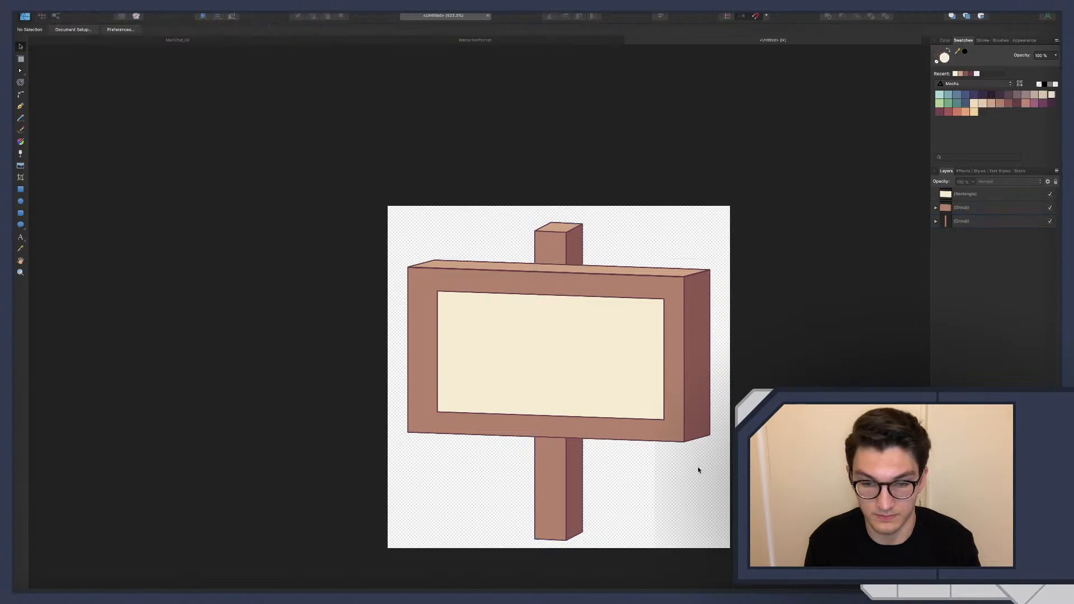
key(super+z)
key(super+z)
click(682, 493)
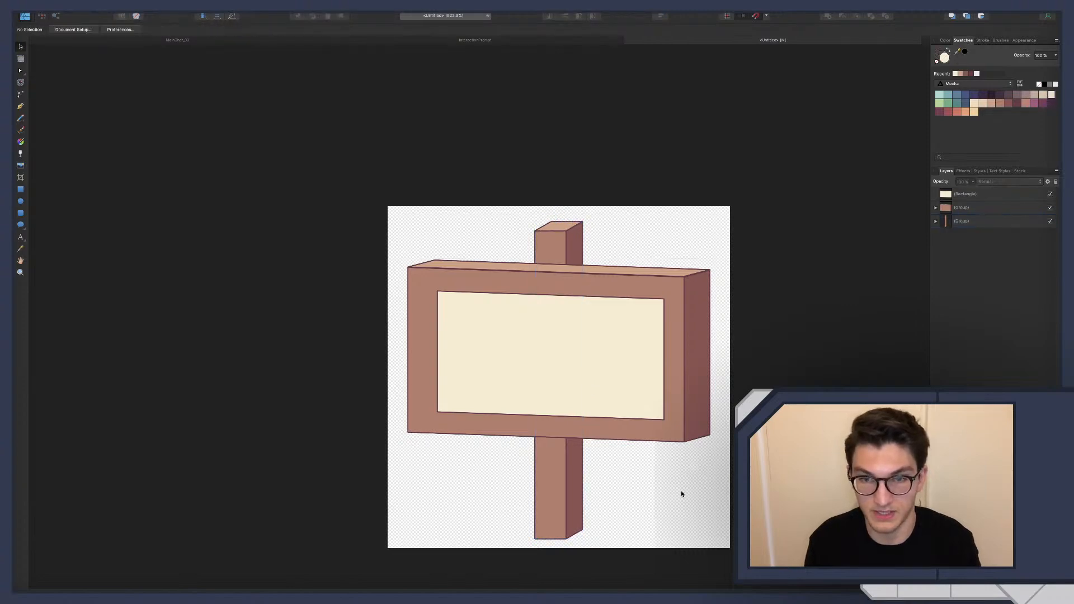
Skew the post group vertically so that its right side drops slightly in line with the board's slant.
click(579, 461)
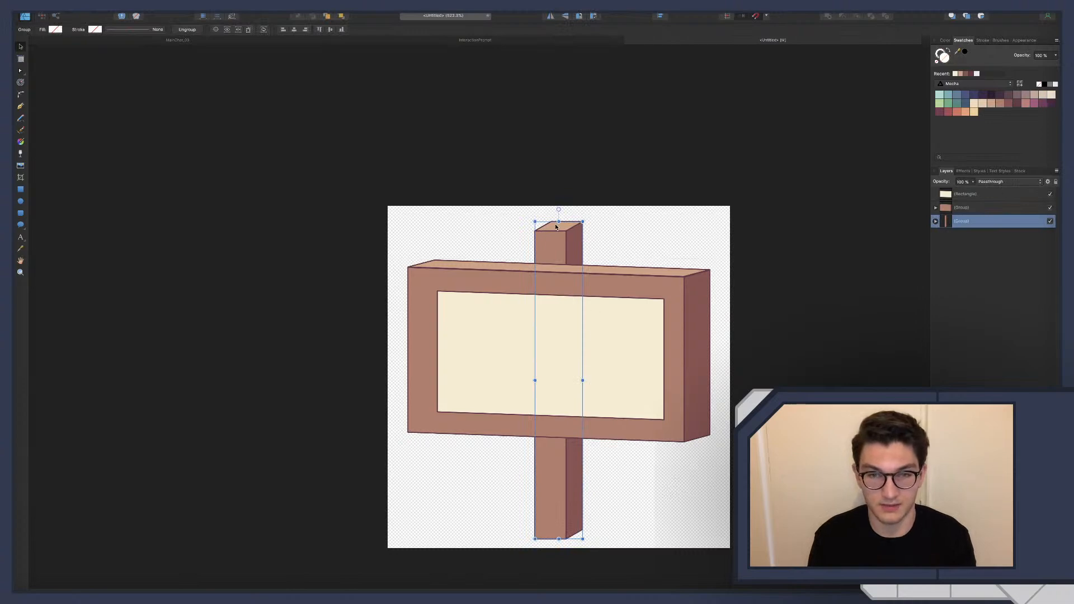
drag(559, 216, 563, 218)
key(super+z)
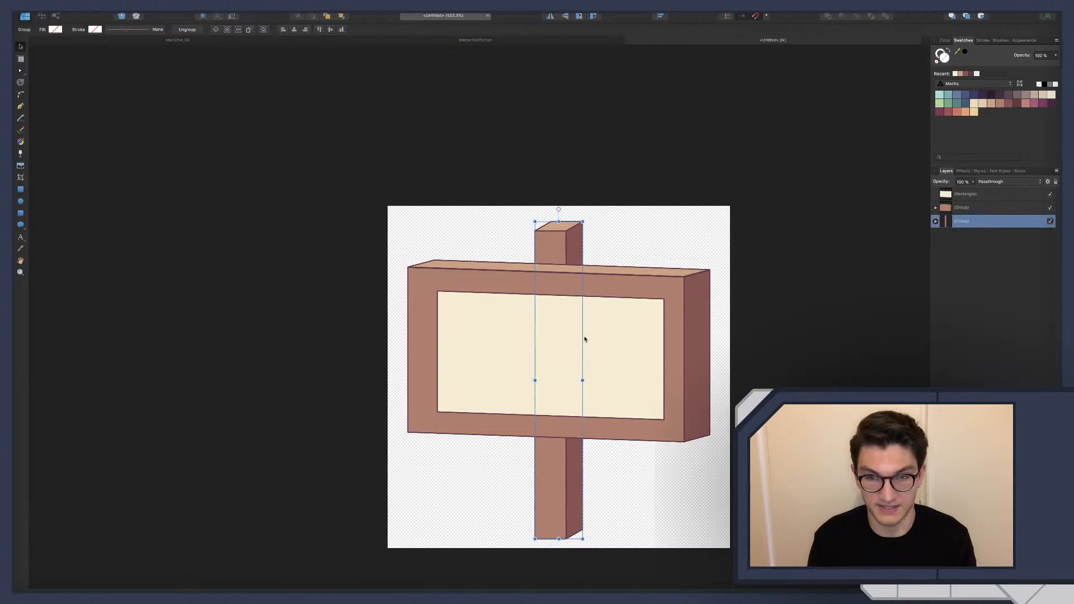
drag(586, 379, 583, 377)
click(401, 148)
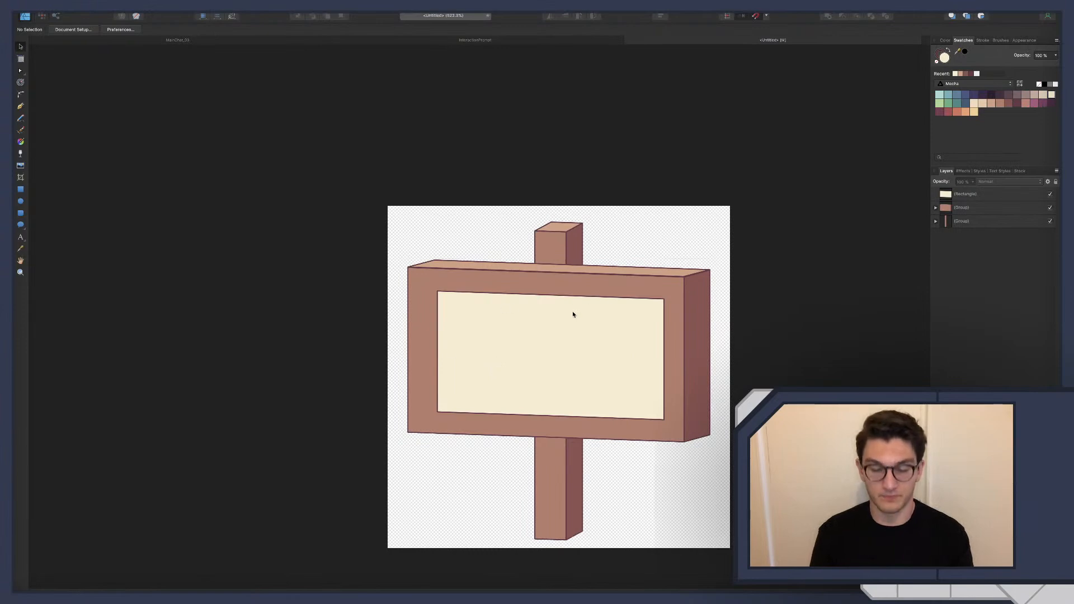
Draw a small circle on the middle of the cream panel's upper edge with a dark mauve fill and dark purple outline.
key(m)
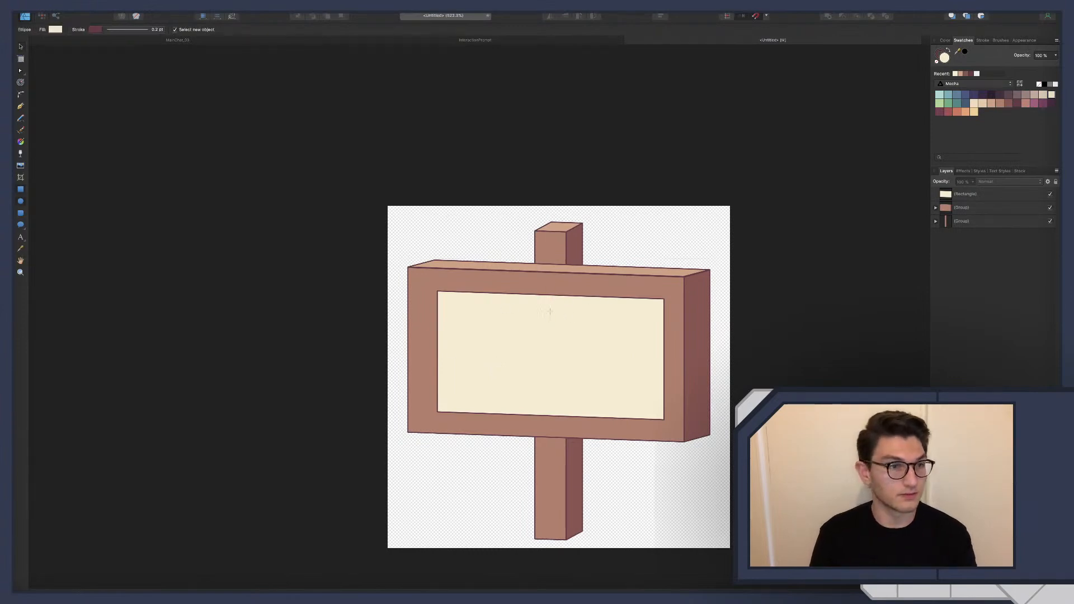
scroll(550, 312, up, 5)
drag(543, 282, 558, 304)
drag(560, 305, 562, 307)
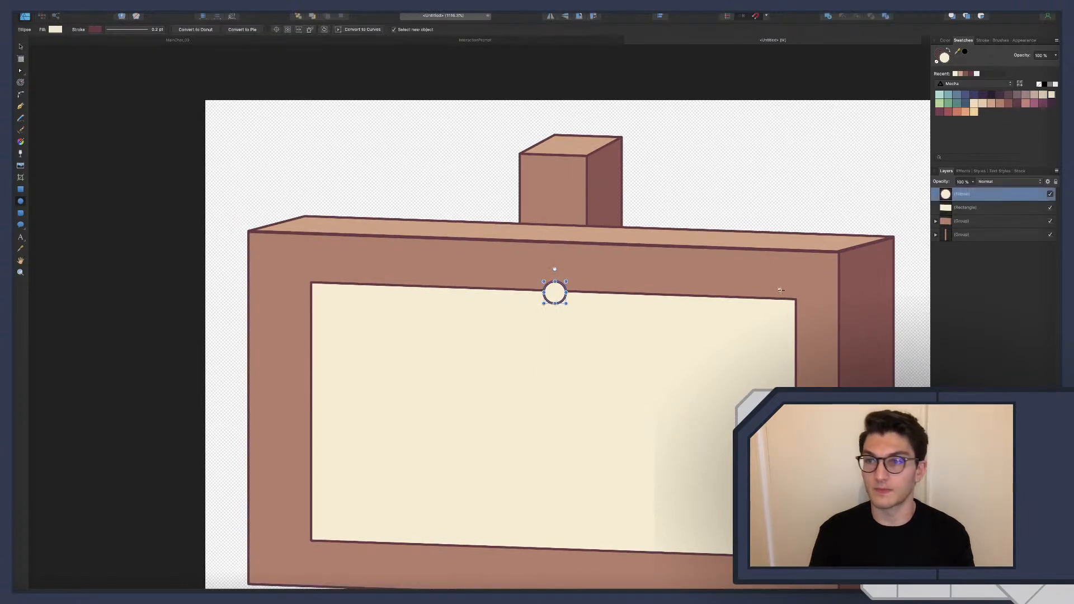
click(1011, 98)
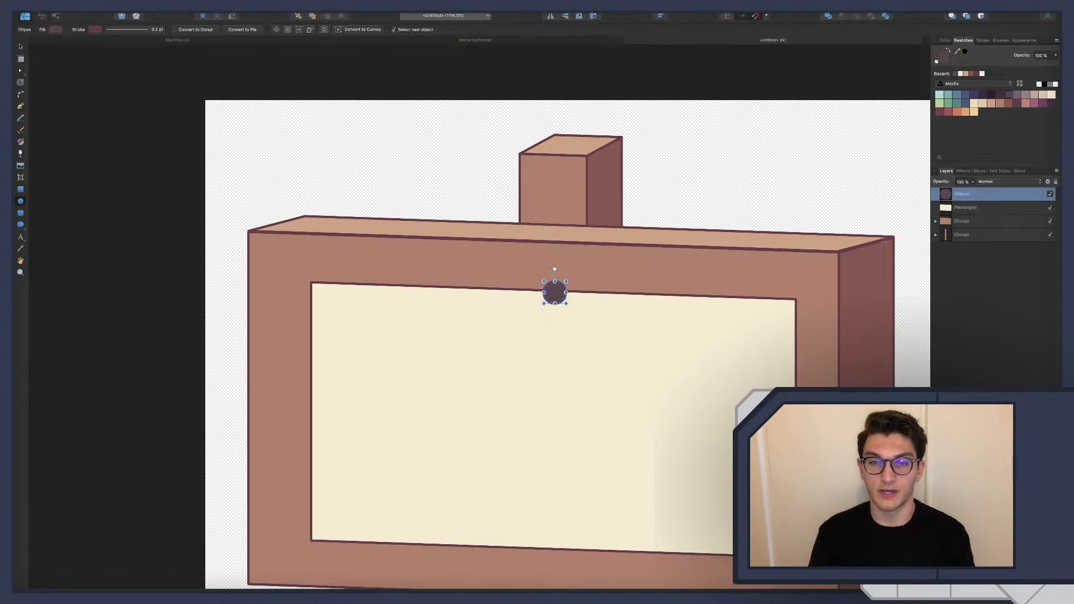
click(991, 97)
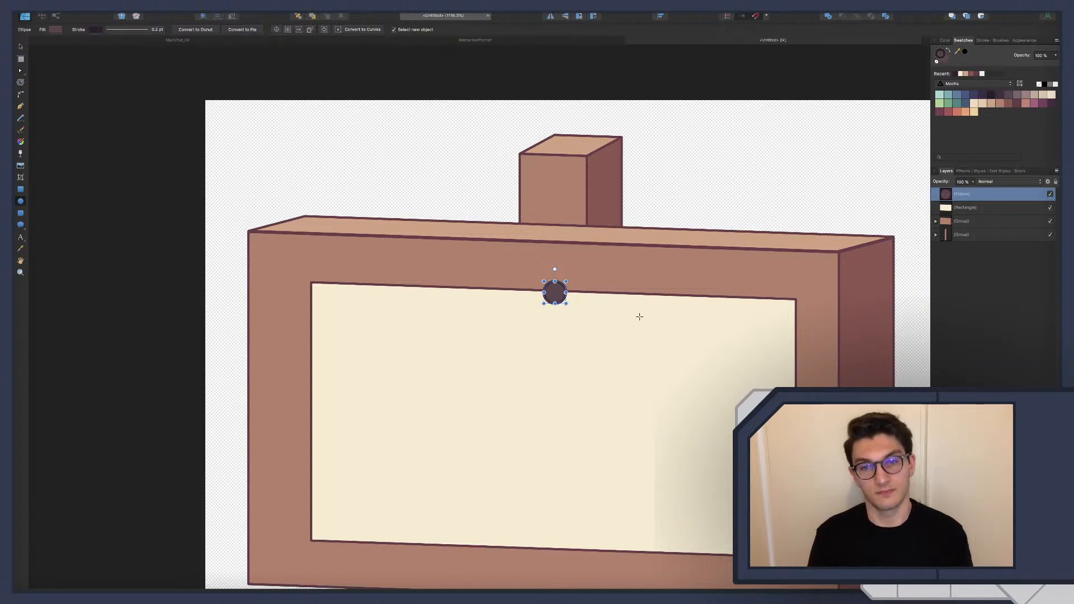
Draw a closed five-point shape over the circle's left side with the Pen tool and nest it inside the circle's layer.
key(p)
scroll(554, 292, up, 2)
click(556, 272)
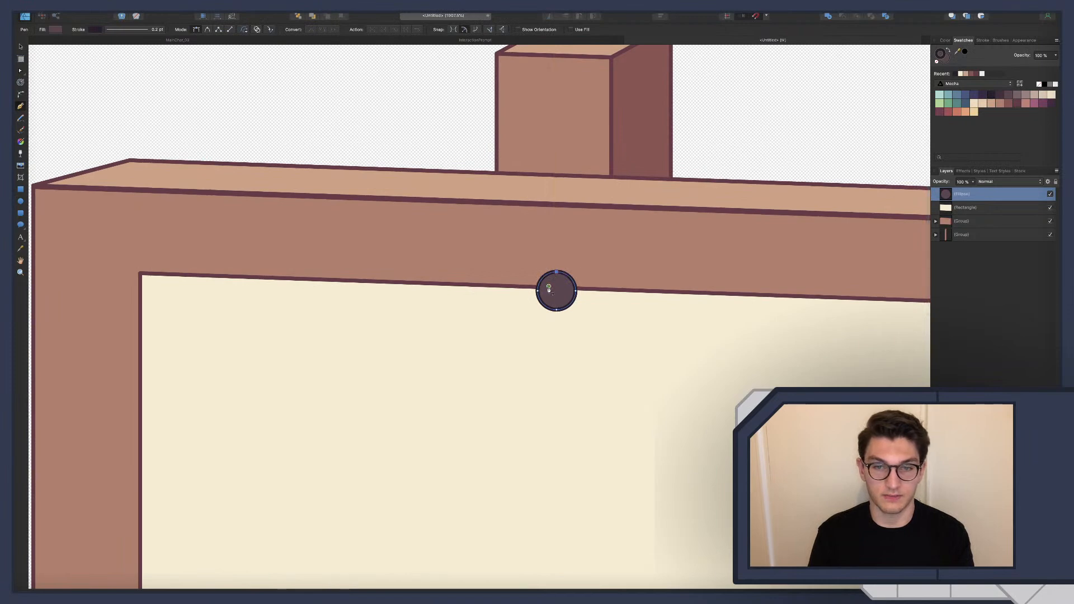
click(551, 310)
click(541, 325)
click(522, 278)
click(547, 253)
click(556, 272)
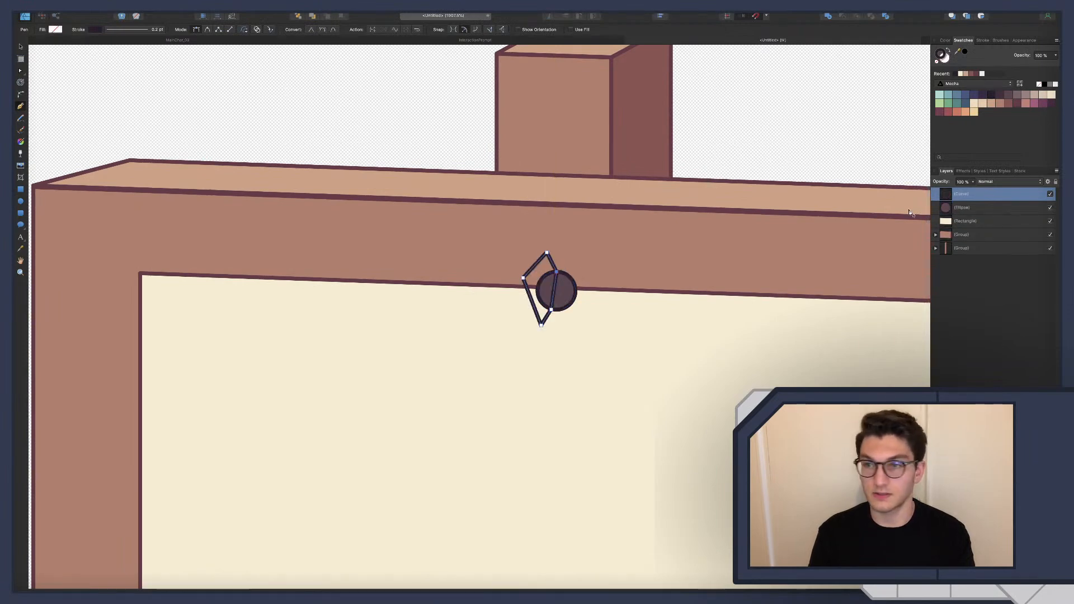
drag(962, 196, 973, 209)
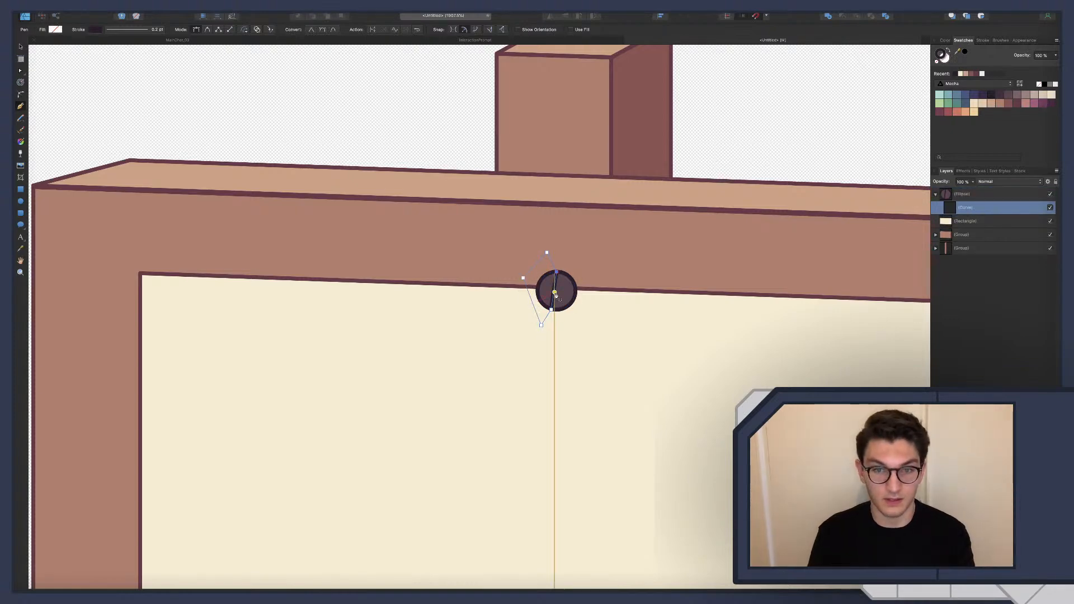
Bend the nested shape's straight inner edge into a curve following the circle's left side and remove its outline.
key(a)
drag(555, 294, 546, 292)
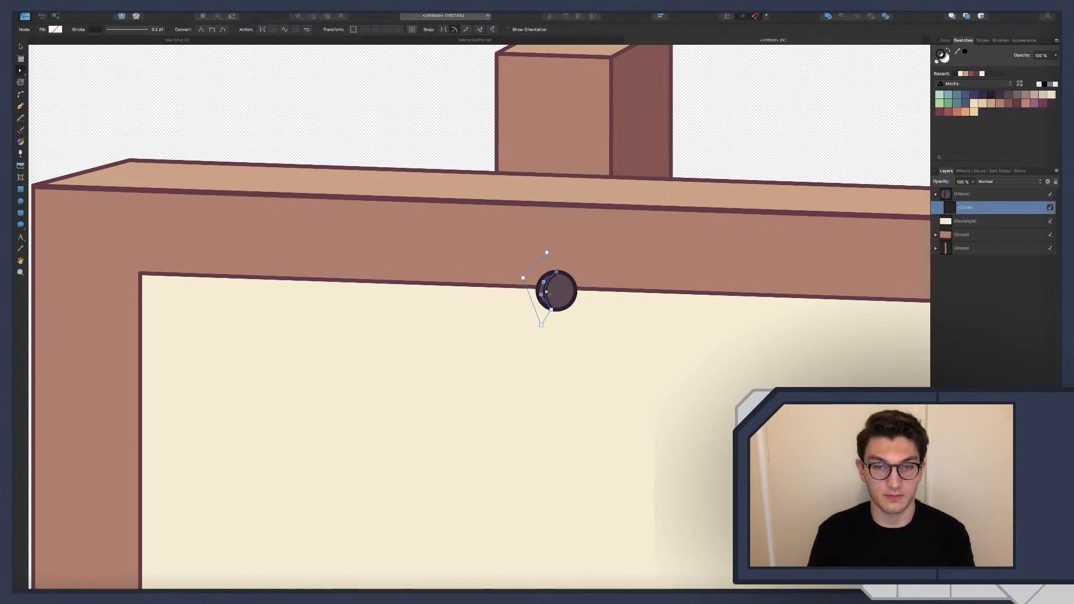
click(127, 29)
click(109, 44)
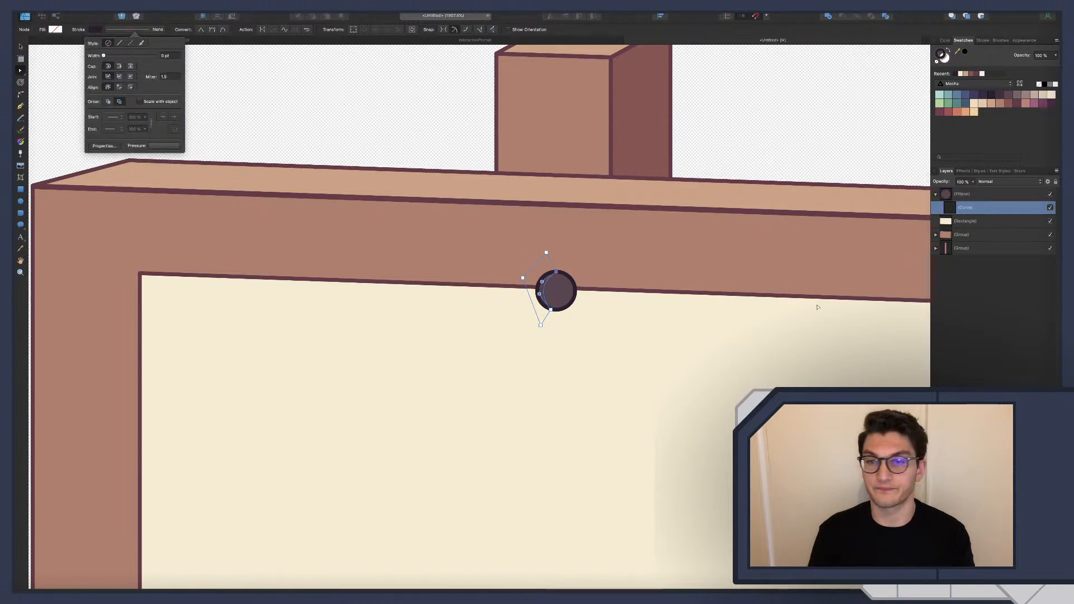
Fill the nested shape with a lighter mauve as a highlight, leaving its stroke without colour.
click(1018, 97)
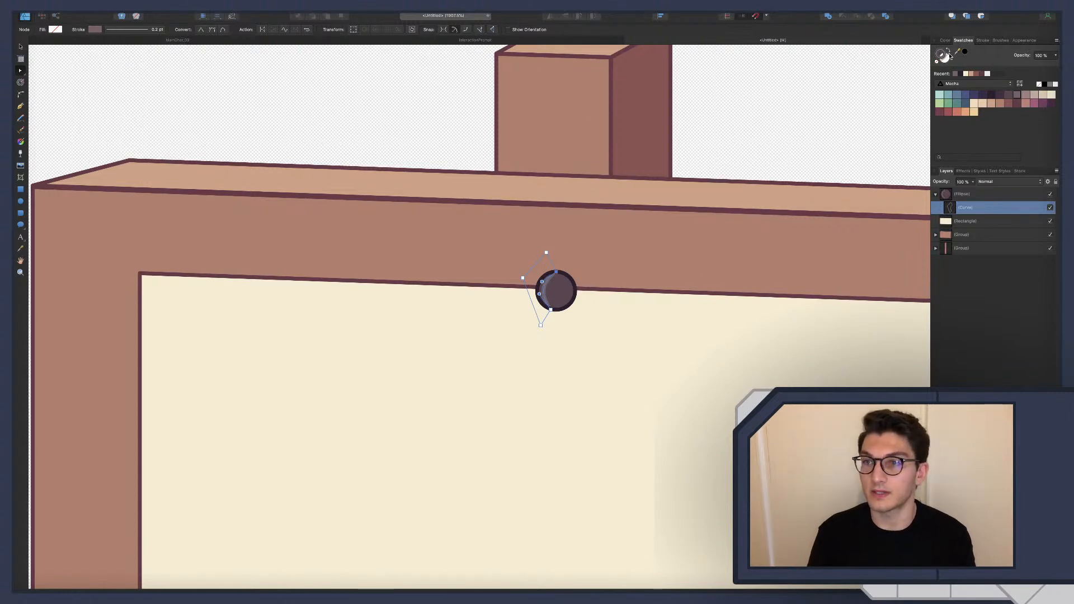
click(937, 62)
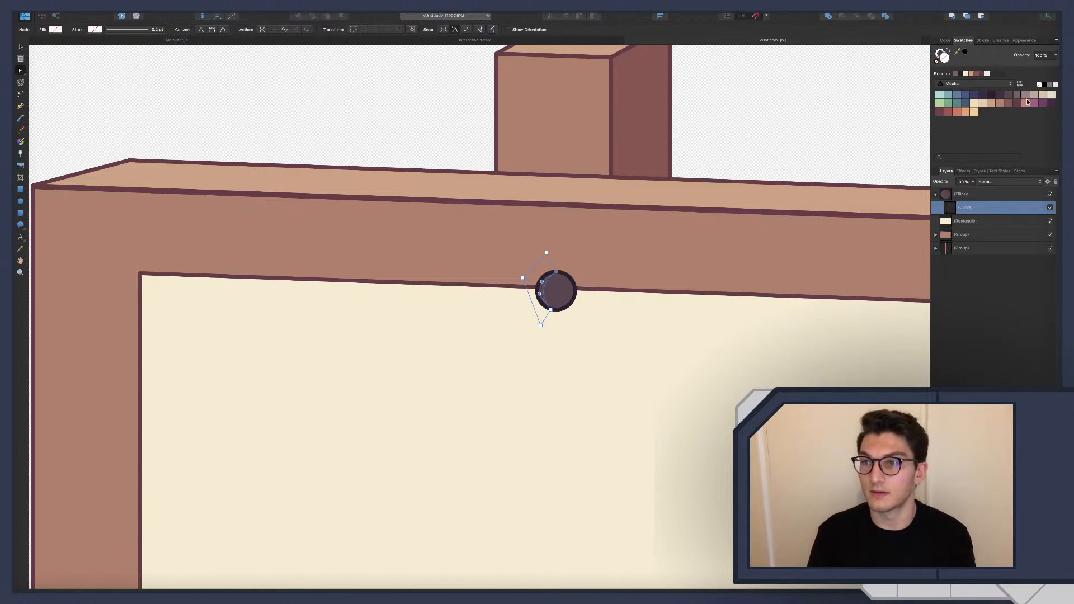
click(1019, 97)
click(1008, 335)
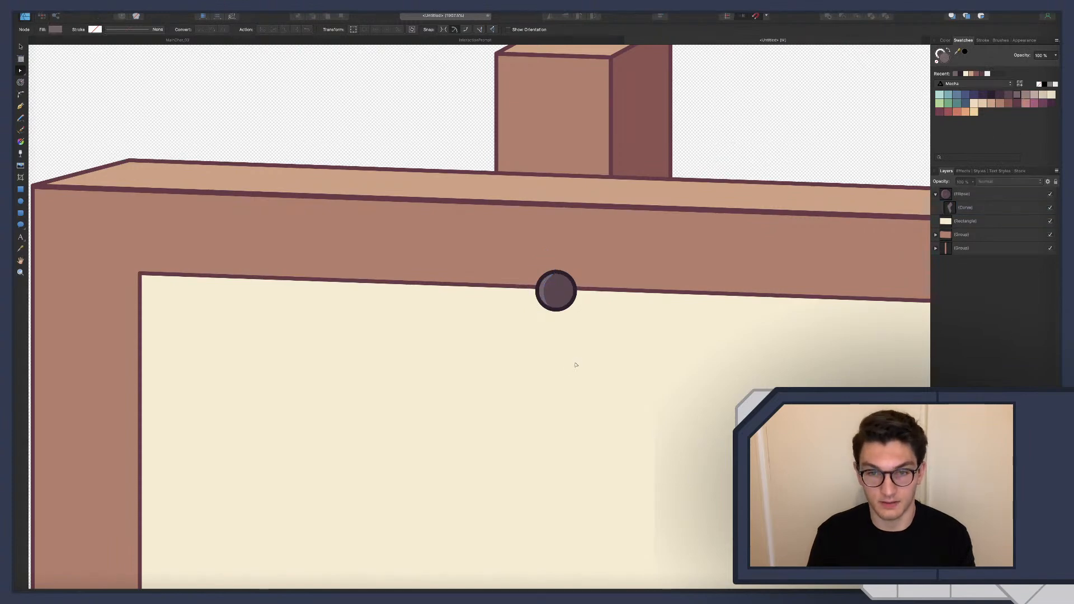
Refine the highlight's crescent by repositioning its lower node and adding a node midway along the inner curve.
scroll(571, 362, down, 6)
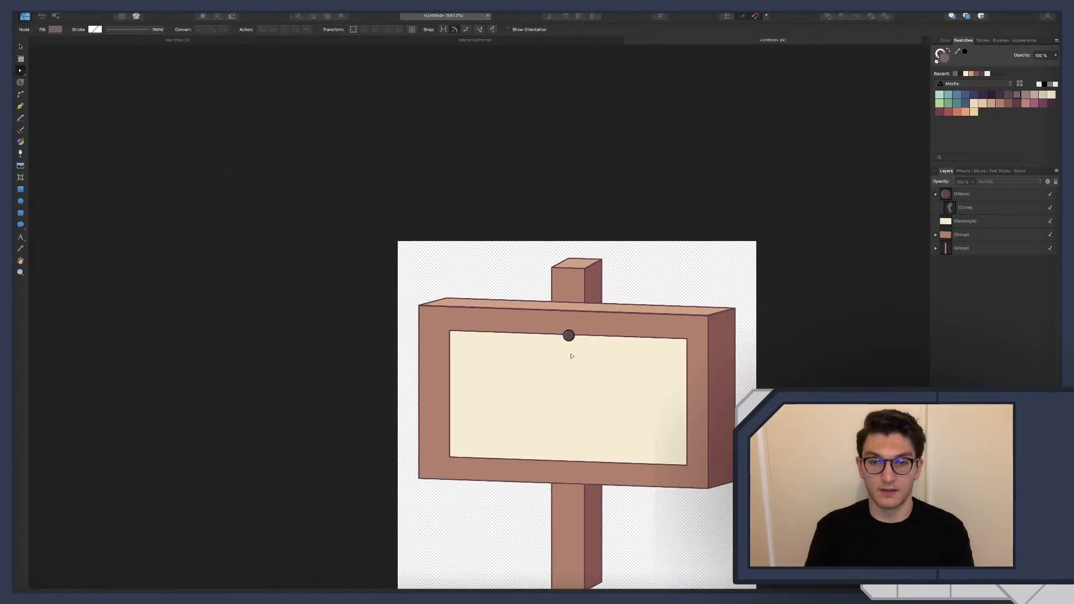
scroll(570, 358, up, 7)
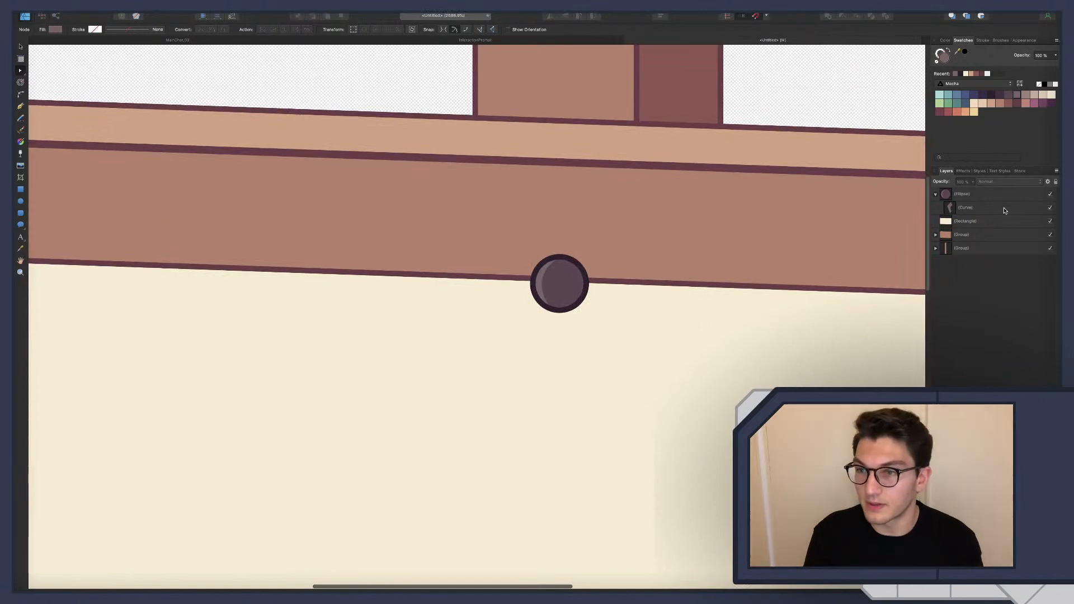
click(1007, 208)
drag(552, 311, 530, 294)
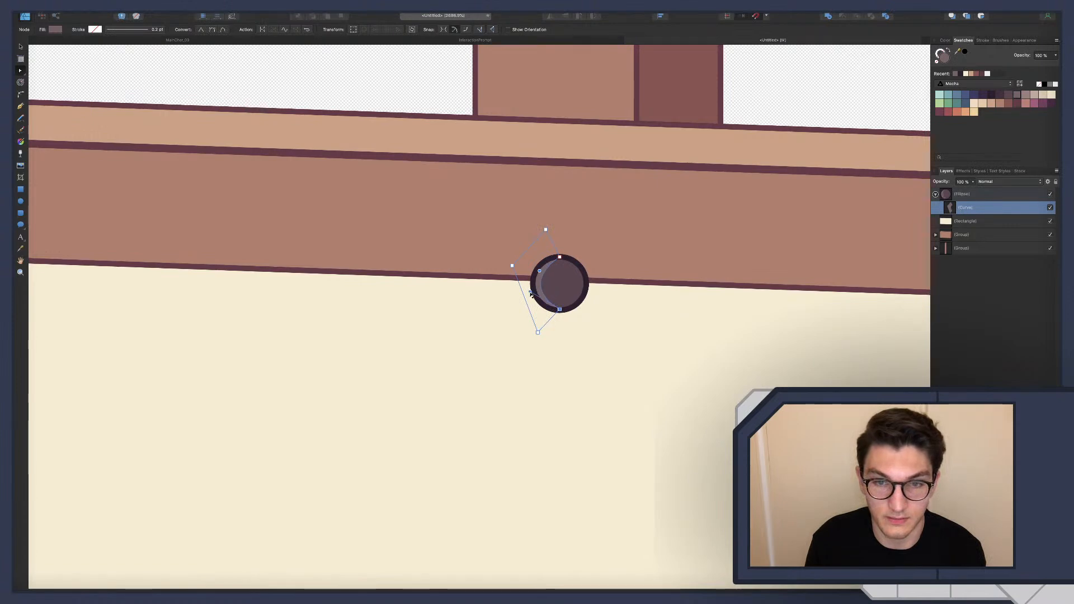
click(541, 283)
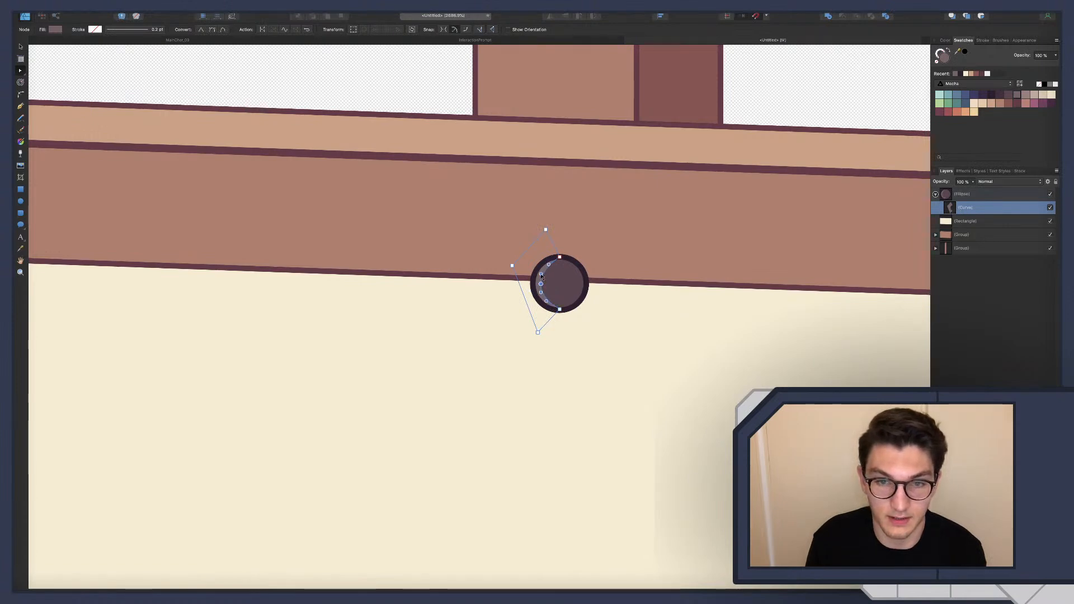
click(522, 252)
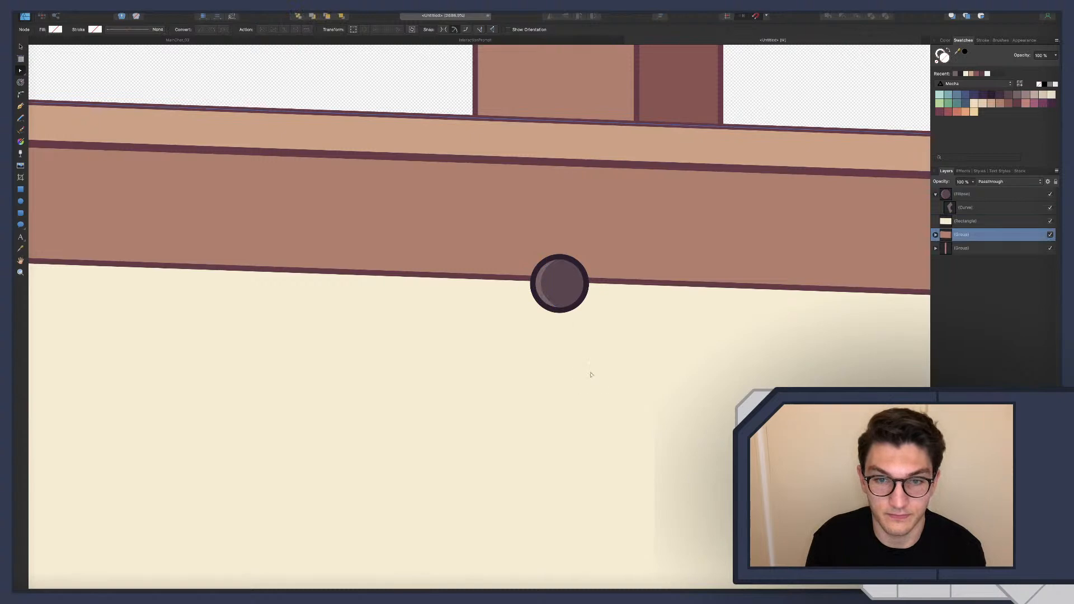
Draw a narrow four-point strip over the front board's left edge with the Pen tool, extending slightly beyond the board.
scroll(591, 374, down, 5)
scroll(593, 383, down, 1)
scroll(594, 383, down, 1)
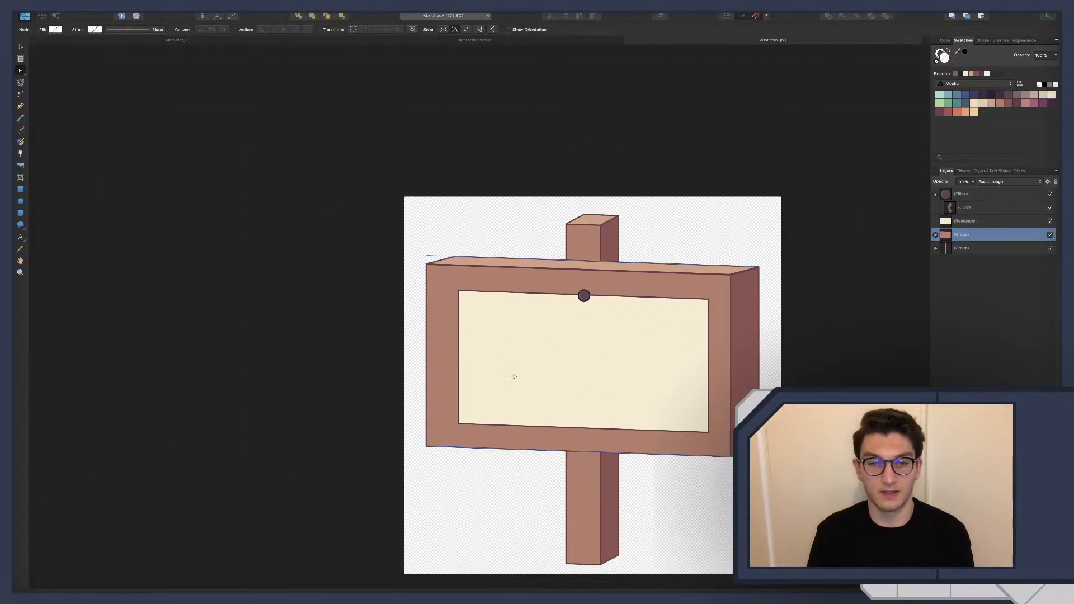
key(p)
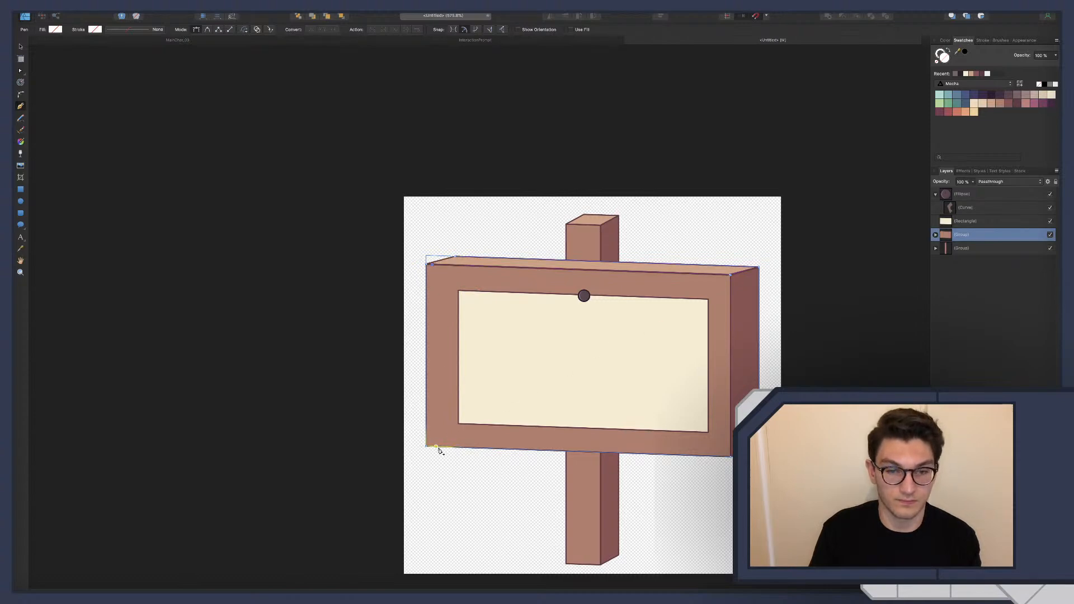
drag(437, 447, 414, 454)
click(410, 252)
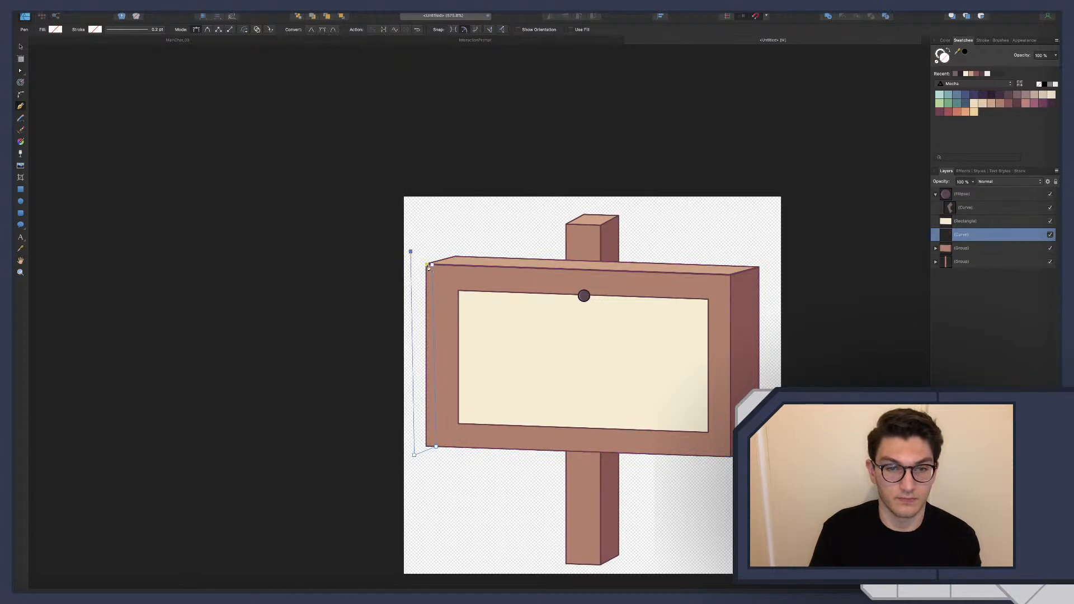
click(432, 264)
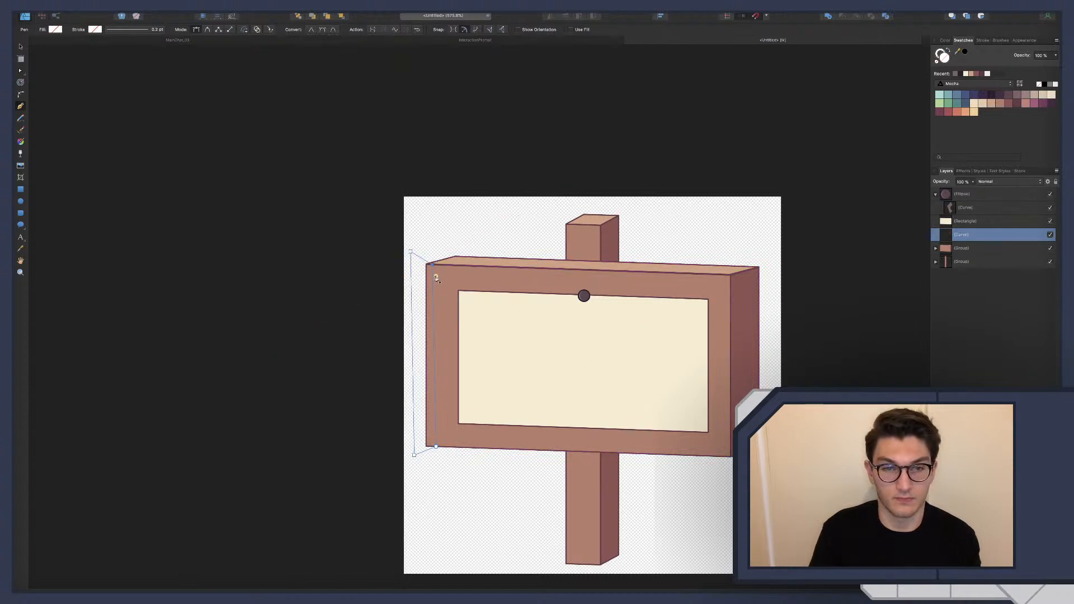
Nest the strip inside the board's front rectangle and fill it with light tan as an edge highlight.
click(937, 249)
drag(958, 232, 979, 297)
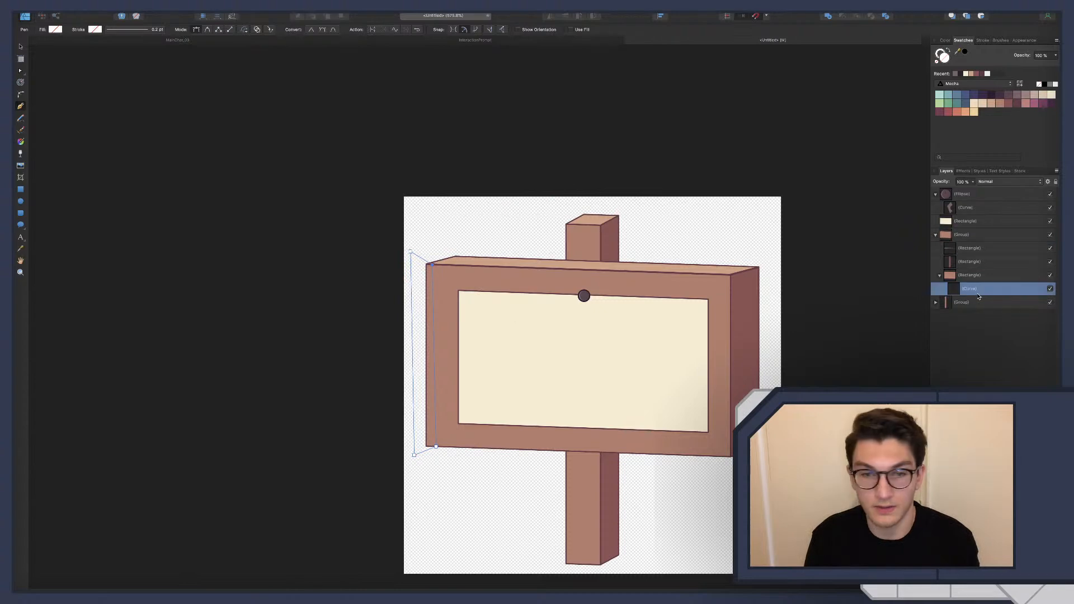
click(991, 105)
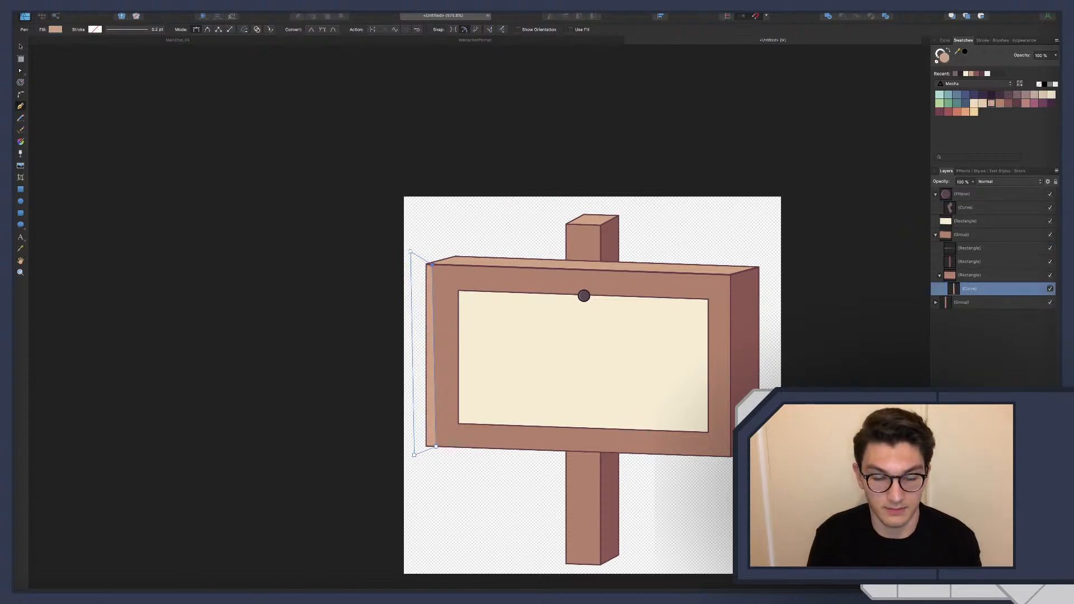
key(Escape)
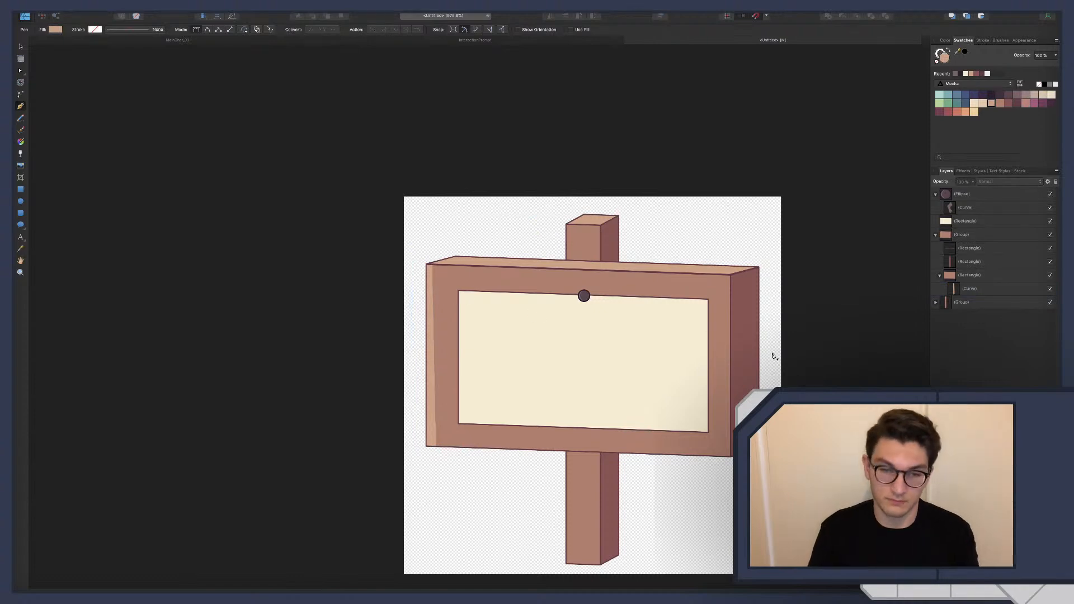
Narrow the lower end of the edge highlight by moving its bottom inner node toward the board's left edge.
click(977, 288)
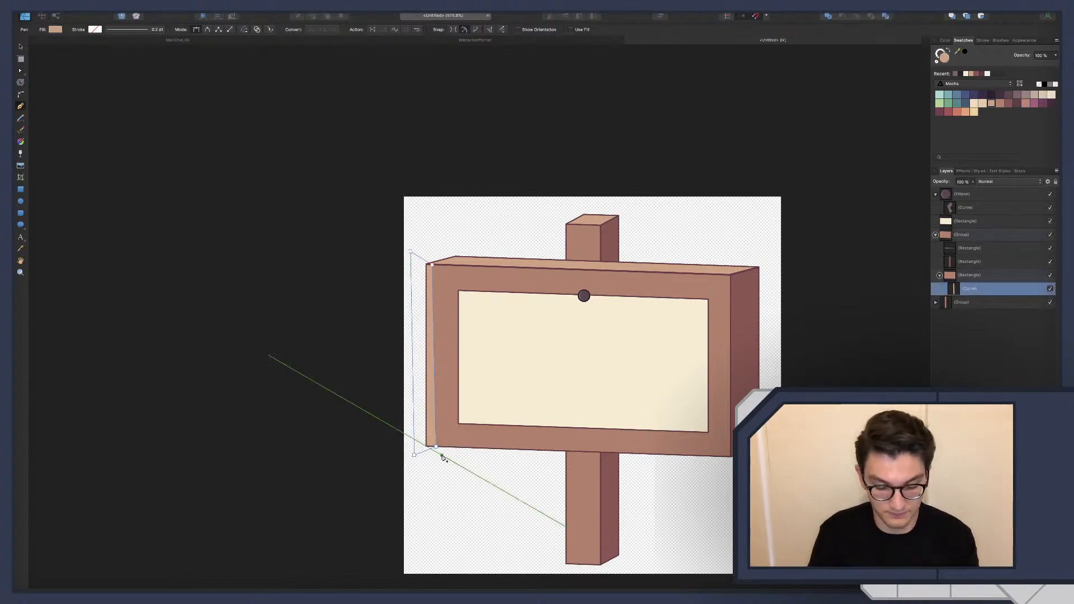
key(a)
drag(436, 447, 431, 448)
click(446, 473)
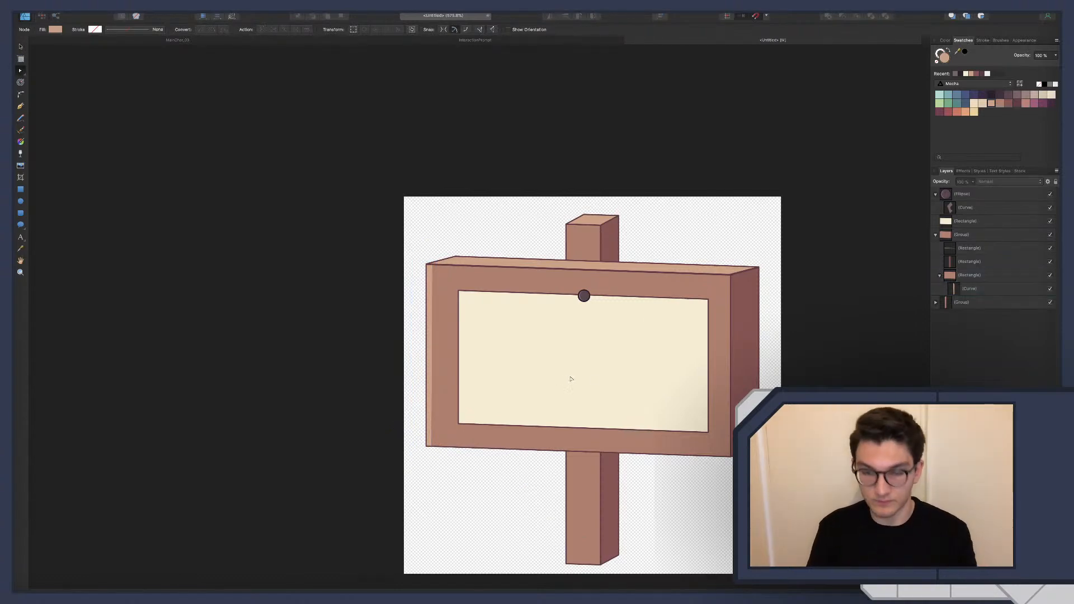
Draw an open seven-point scribble line across the middle of the cream panel with the Pen tool.
key(p)
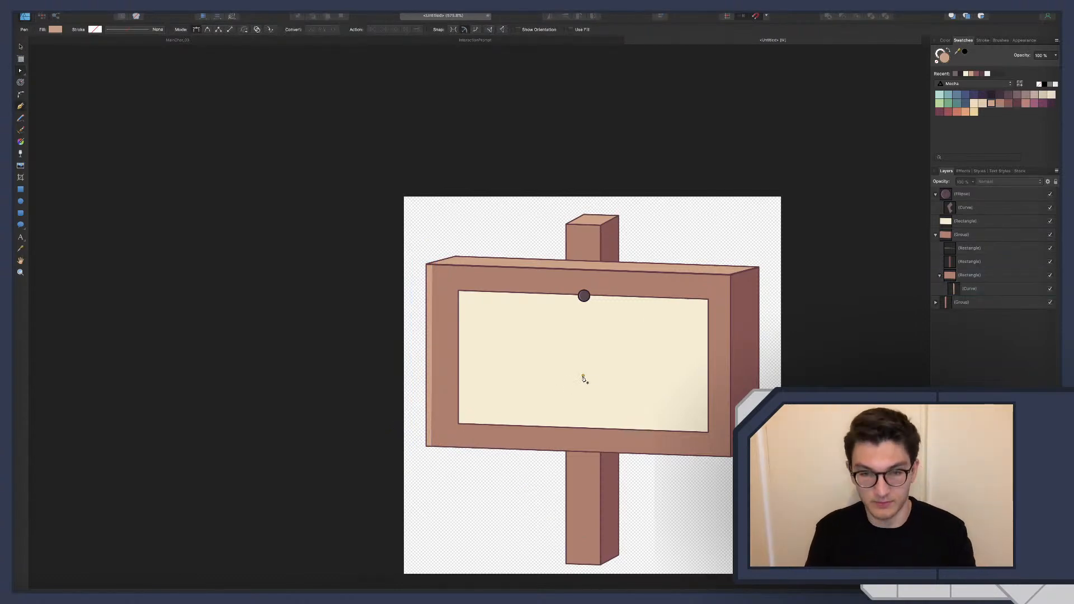
click(954, 223)
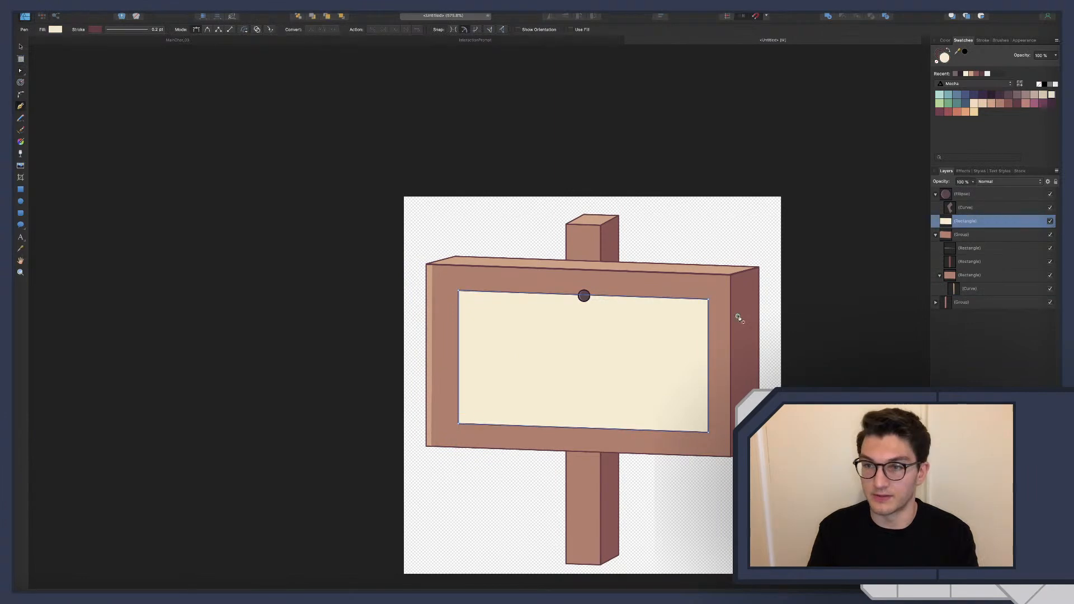
click(491, 347)
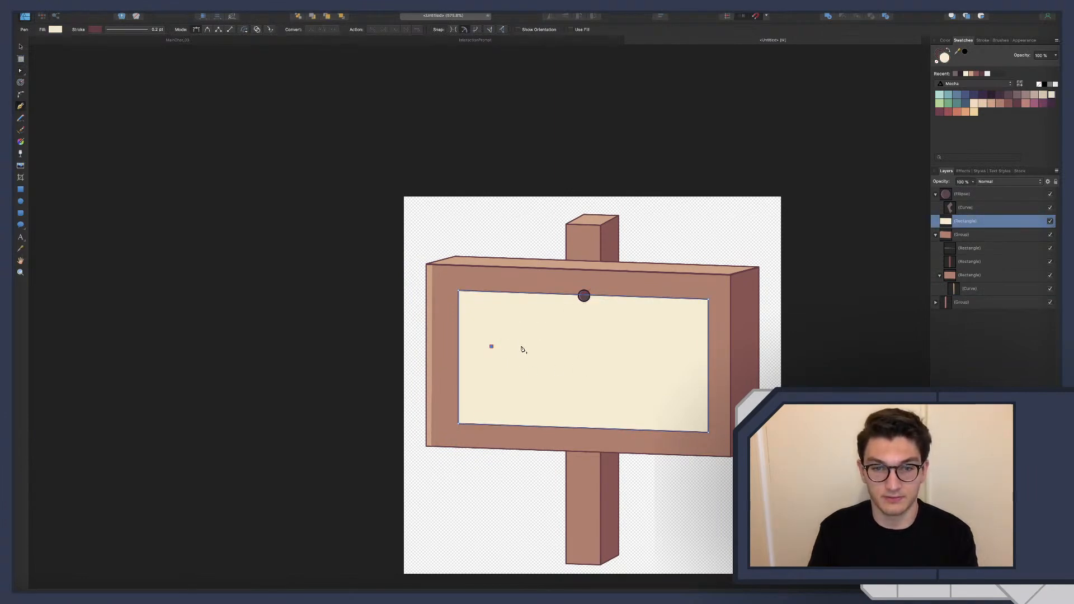
click(542, 346)
click(583, 342)
click(598, 359)
click(631, 354)
click(646, 348)
click(665, 349)
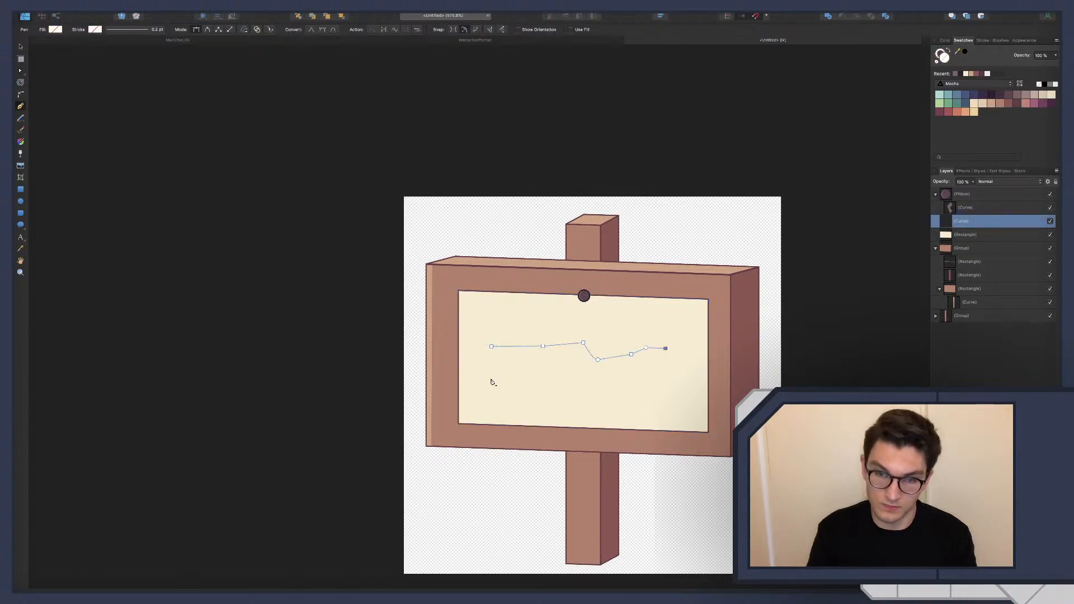
Give the scribble line a very dark purple stroke and no fill, undoing the colour applied to its fill.
key(a)
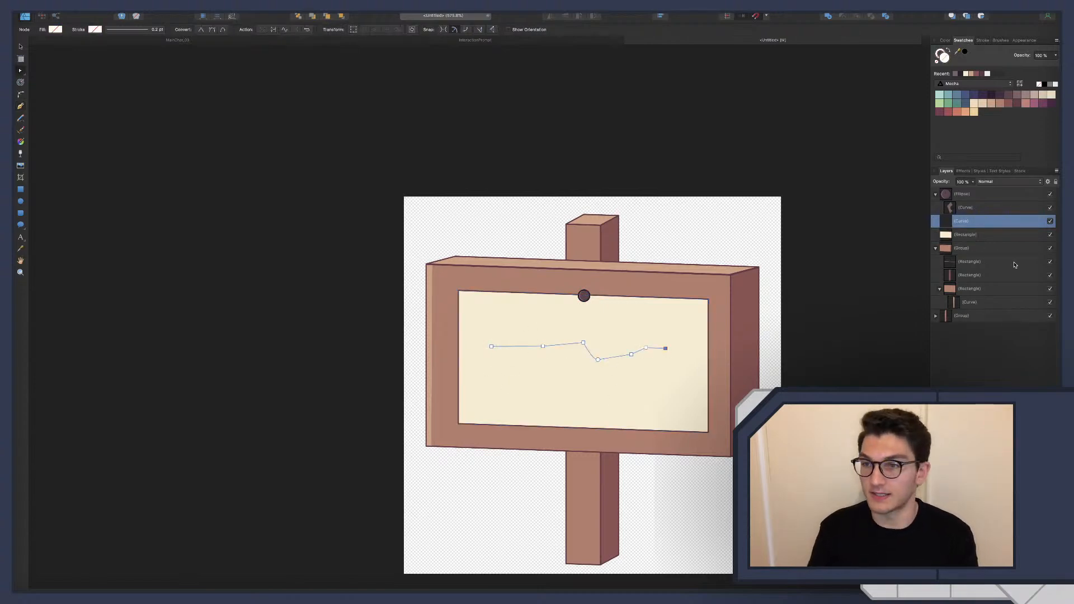
click(991, 96)
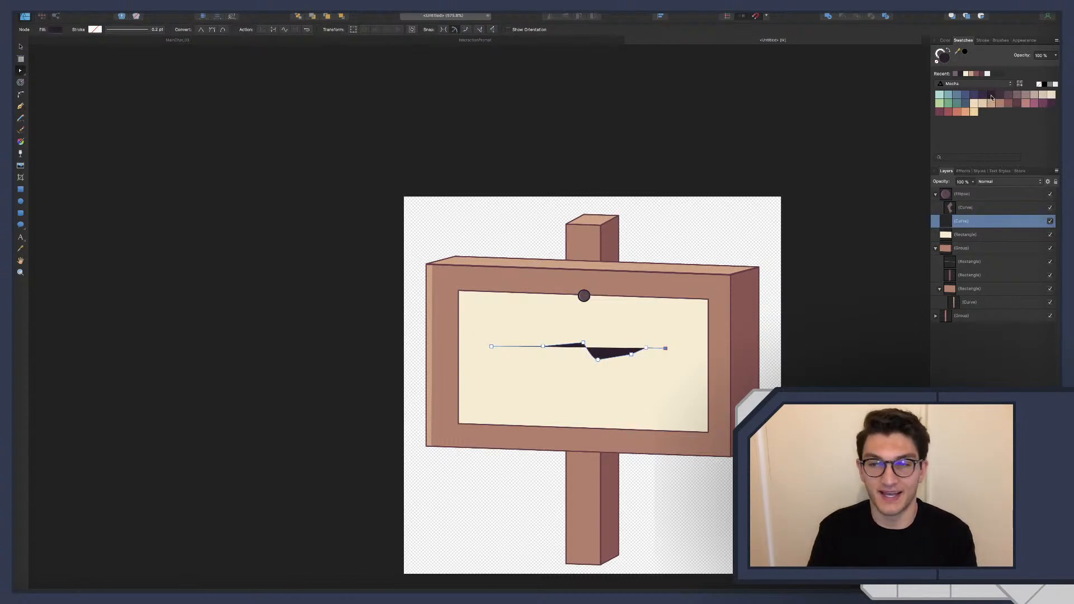
key(ctrl+z)
click(991, 97)
scroll(708, 361, up, 3)
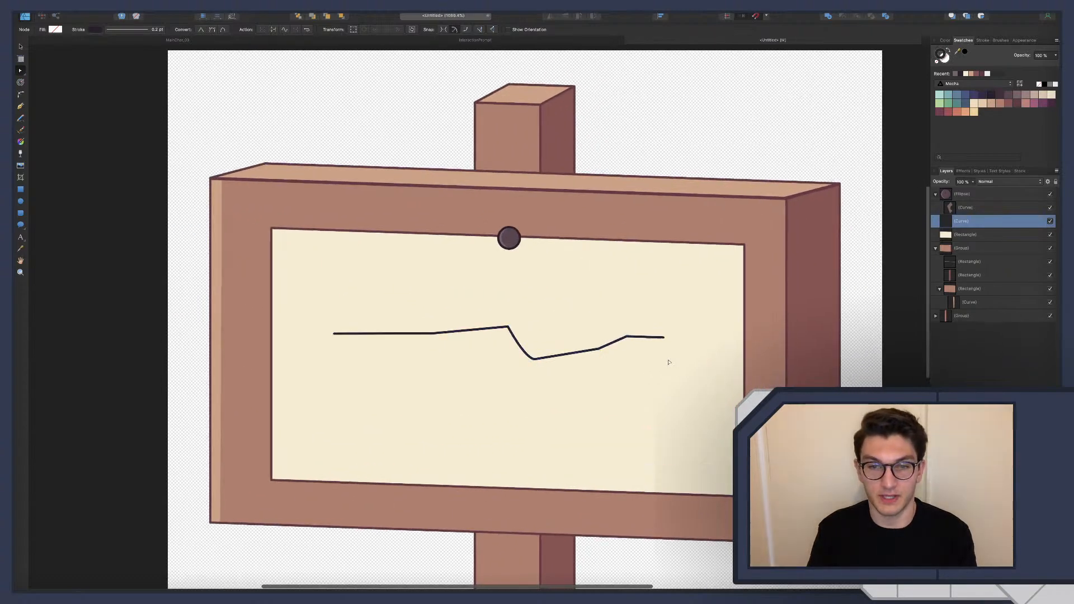
Bend the scribble line's first segment slightly downward with the Node tool.
key(p)
key(a)
drag(374, 333, 349, 336)
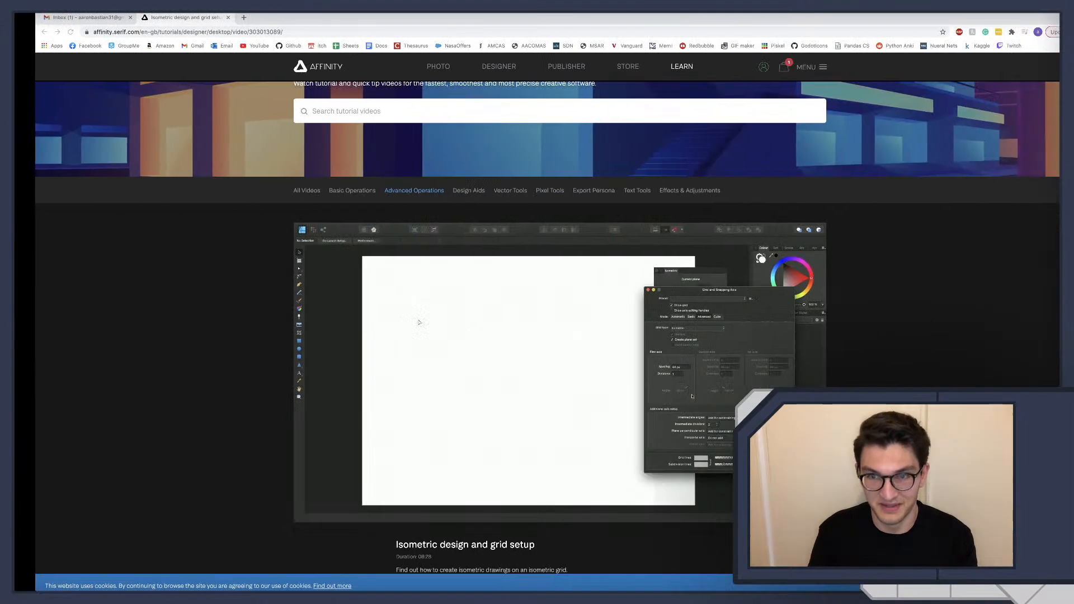
Switch to Chrome and search the web for "scribbles" in a new tab.
key(ctrl+t)
text(scribbles)
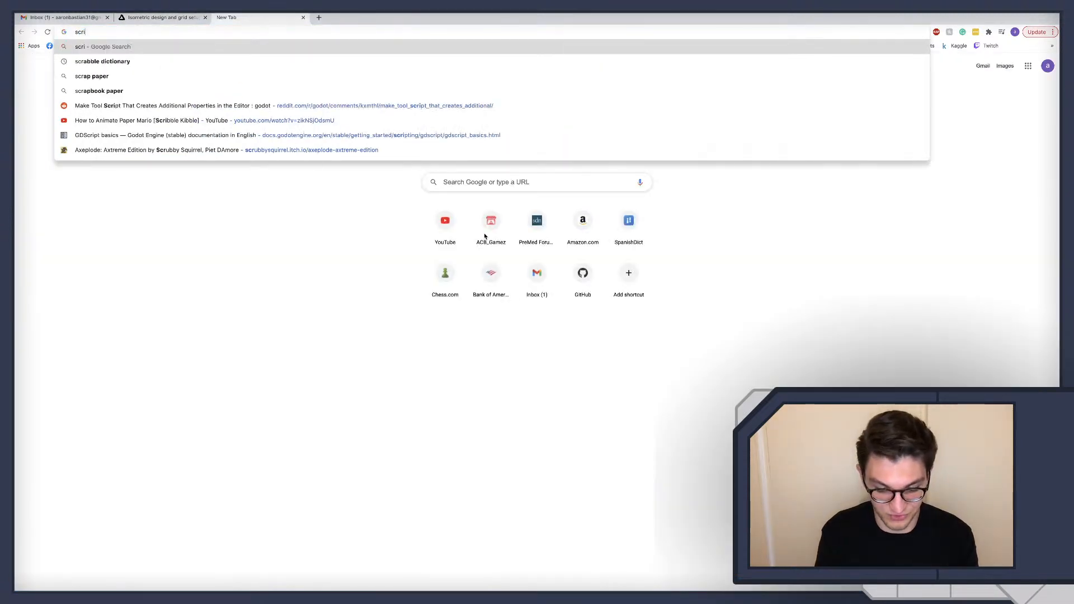
key(Return)
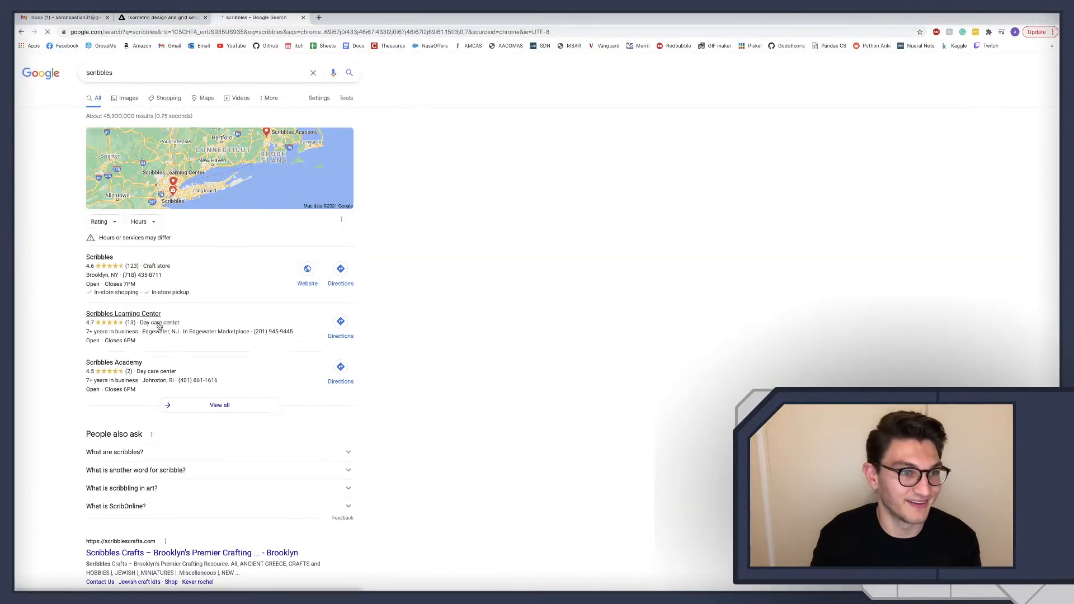
Refine the search to "scribbles on sign game" and browse the image results for reference.
click(137, 70)
text(on s)
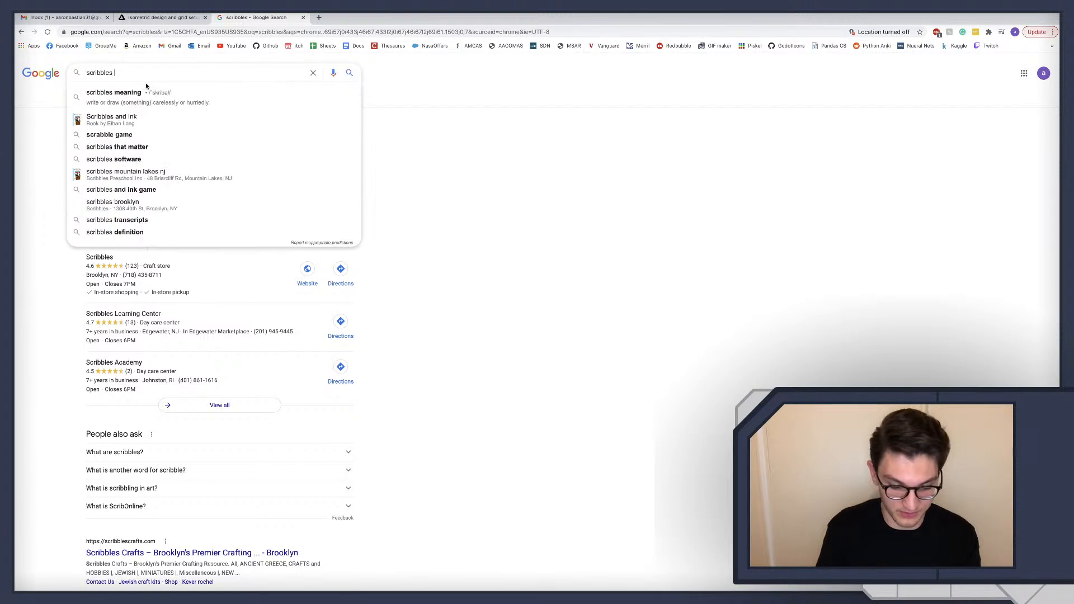
text(ign game)
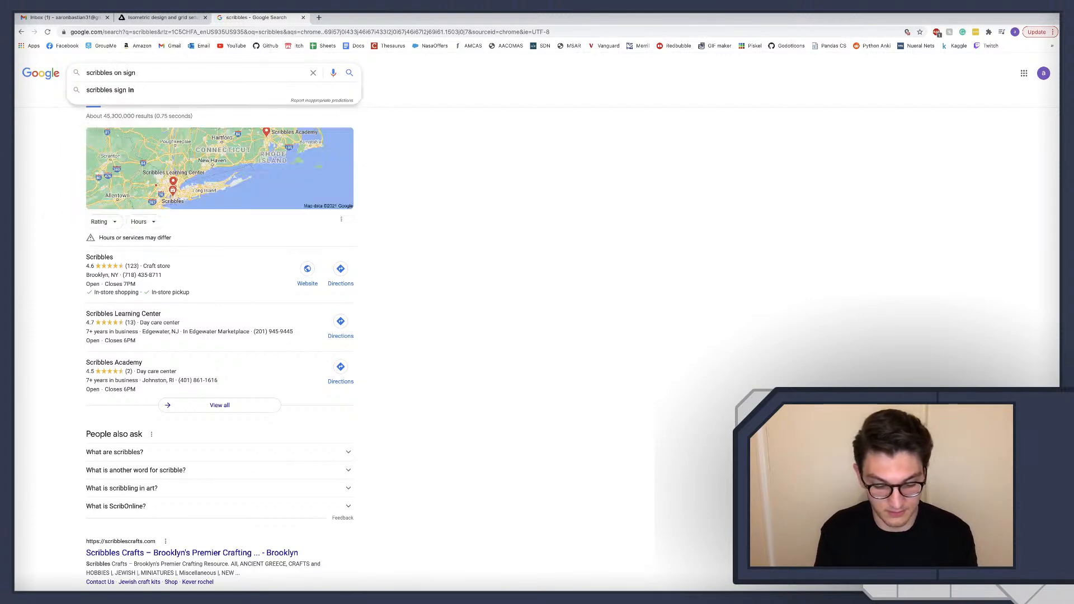
key(Return)
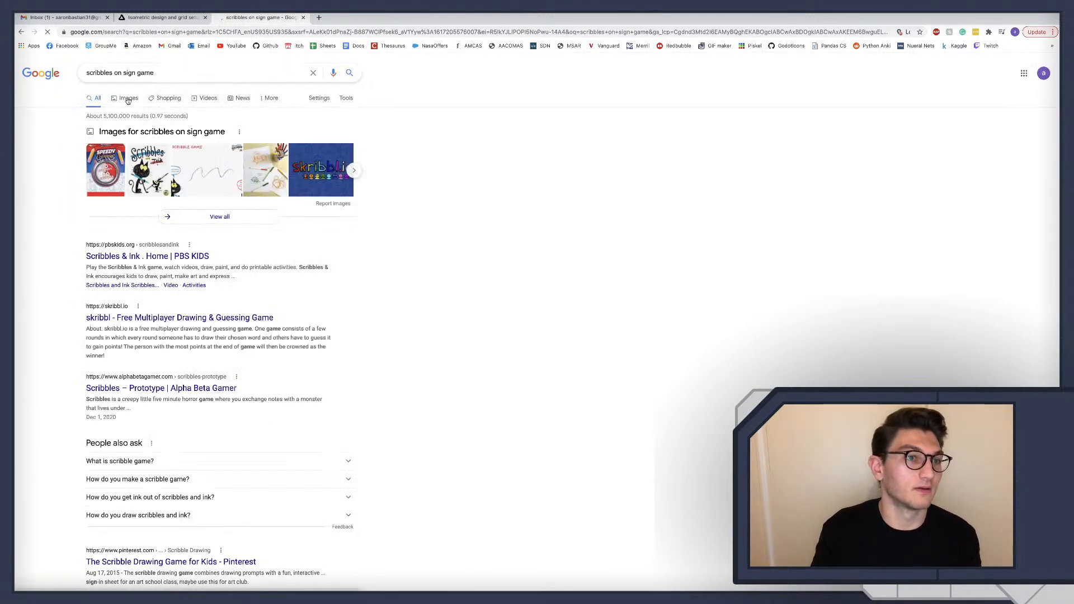
click(127, 100)
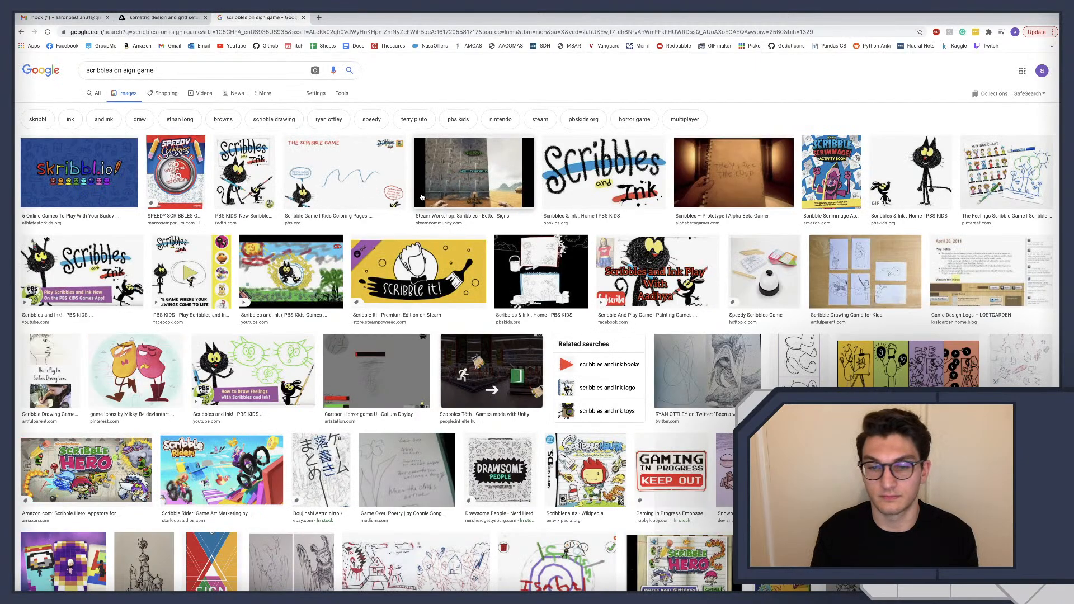
scroll(385, 257, down, 5)
scroll(385, 257, down, 3)
scroll(146, 149, up, 10)
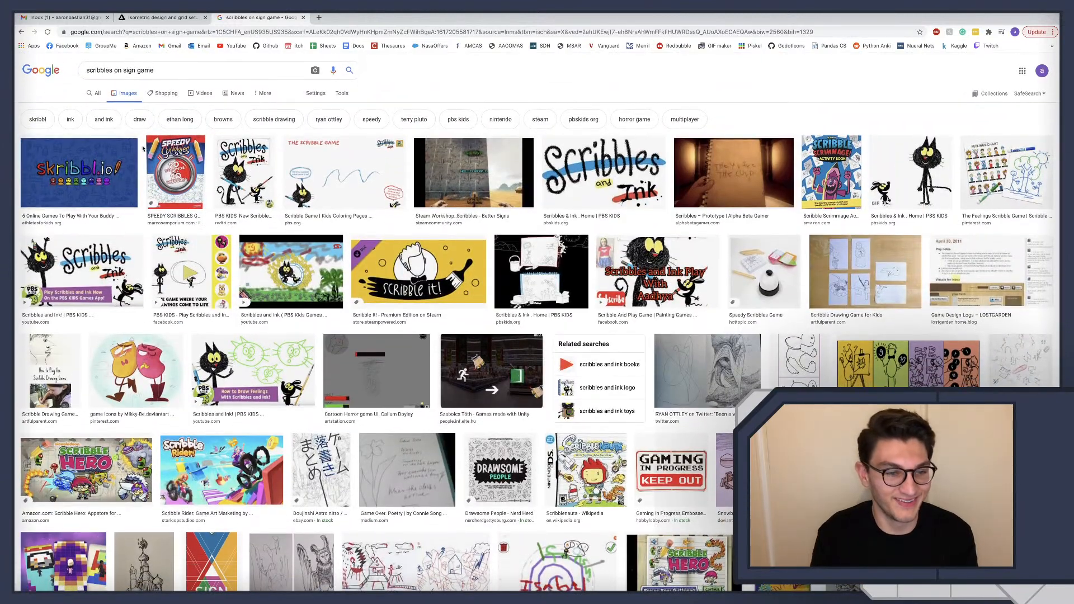
Replace the image search with "game sign".
click(111, 69)
key(super+a)
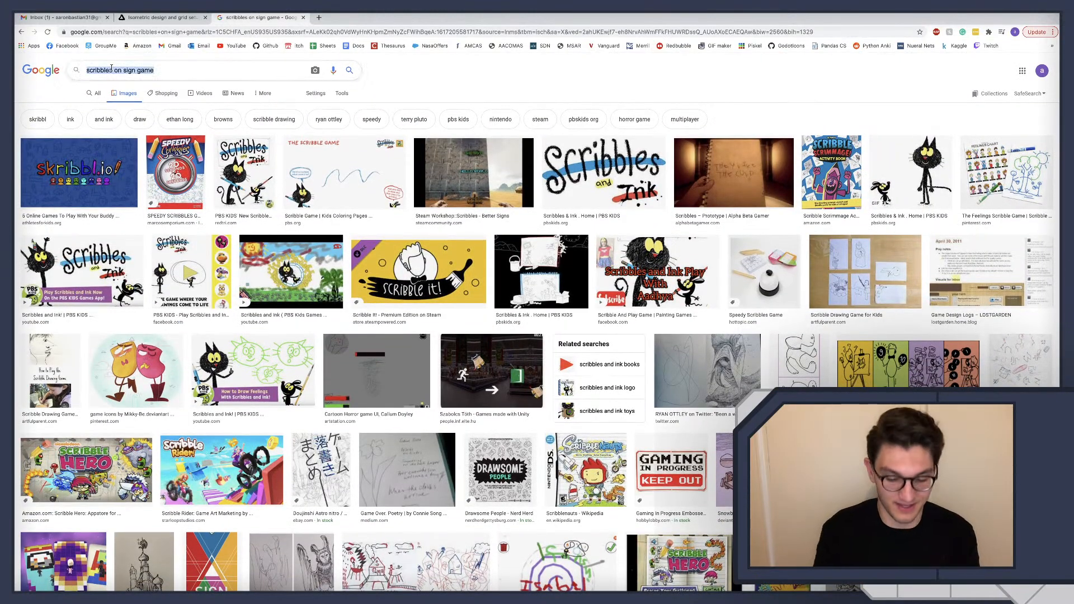
text(illeg)
key(BackSpace)
key(BackSpace)
key(BackSpace)
key(BackSpace)
key(BackSpace)
text(game sign)
key(Return)
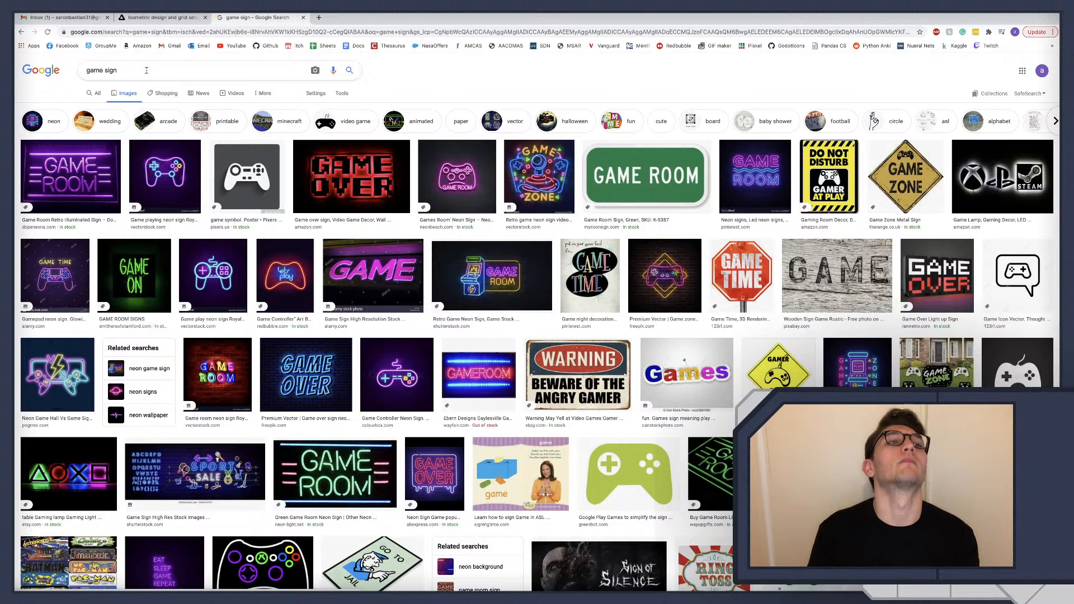
Refine the image search to "game wood sign" and look through the results for sign designs.
click(147, 70)
click(104, 70)
text(wood)
key(Return)
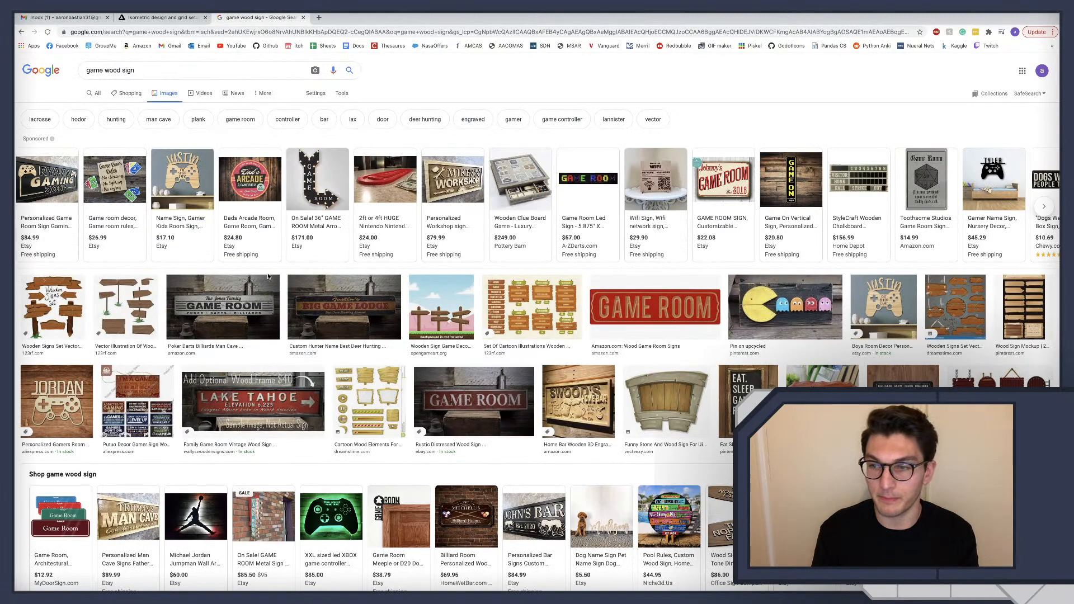
scroll(269, 276, down, 5)
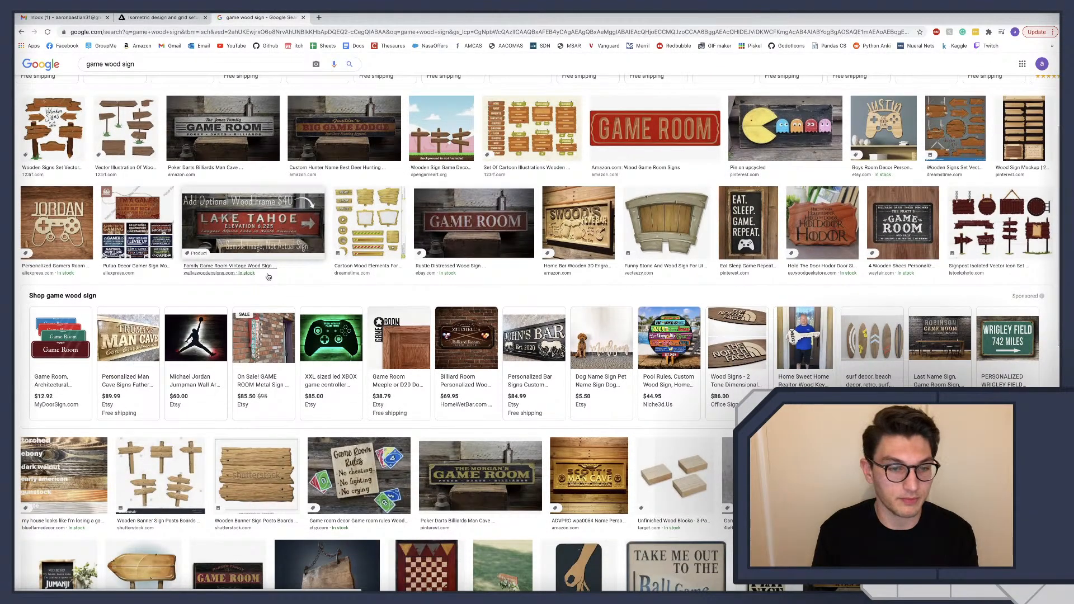
scroll(269, 276, down, 2)
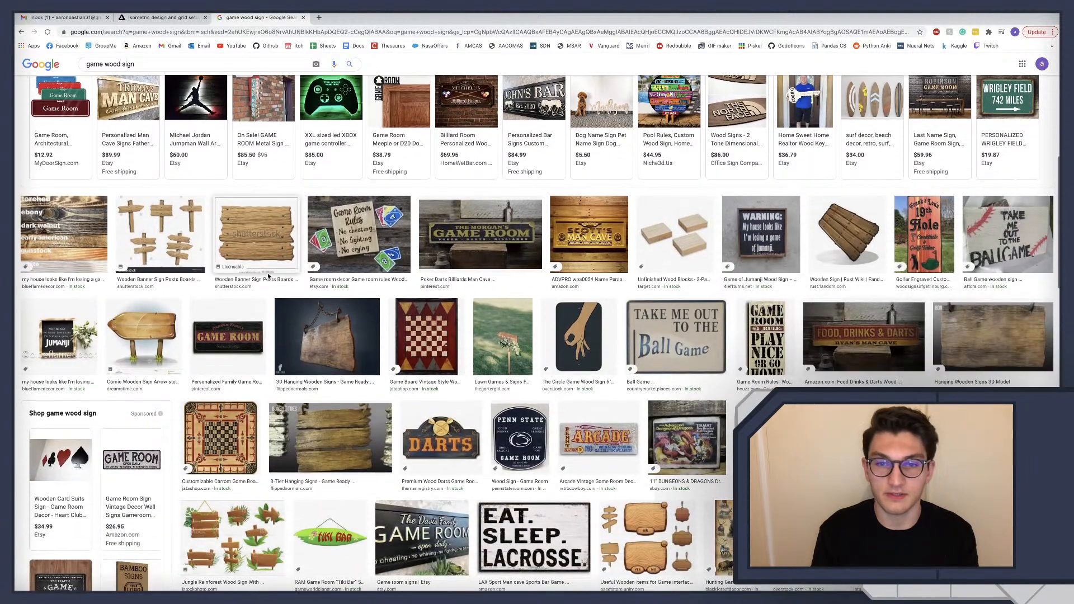
scroll(268, 277, down, 1)
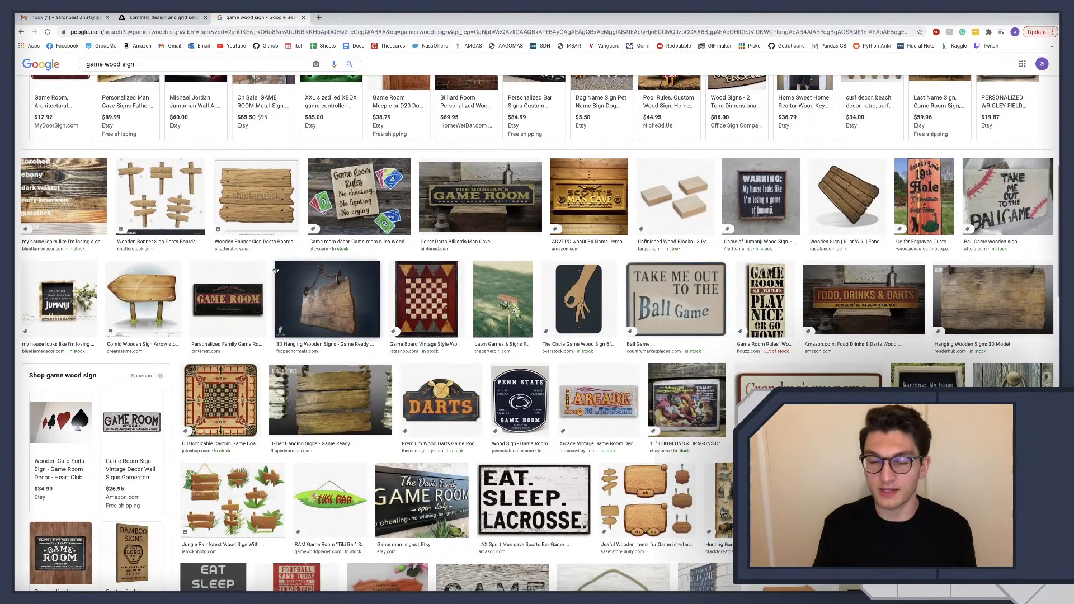
scroll(274, 271, up, 7)
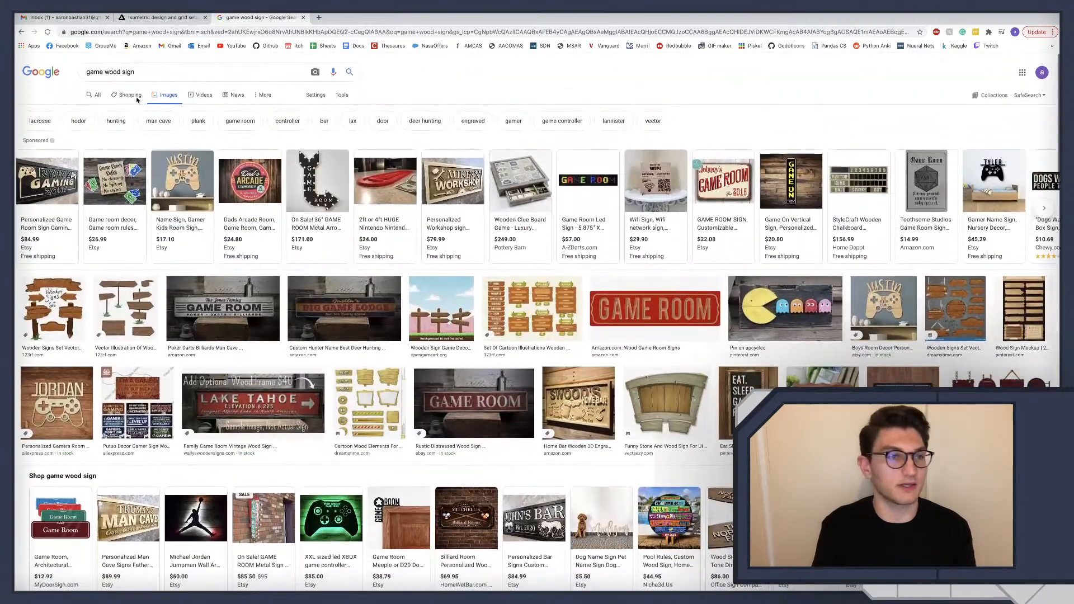
Search images for "legend of zelda game sign" and open the Zeldapedia wooden signpost picture.
triple_click(118, 71)
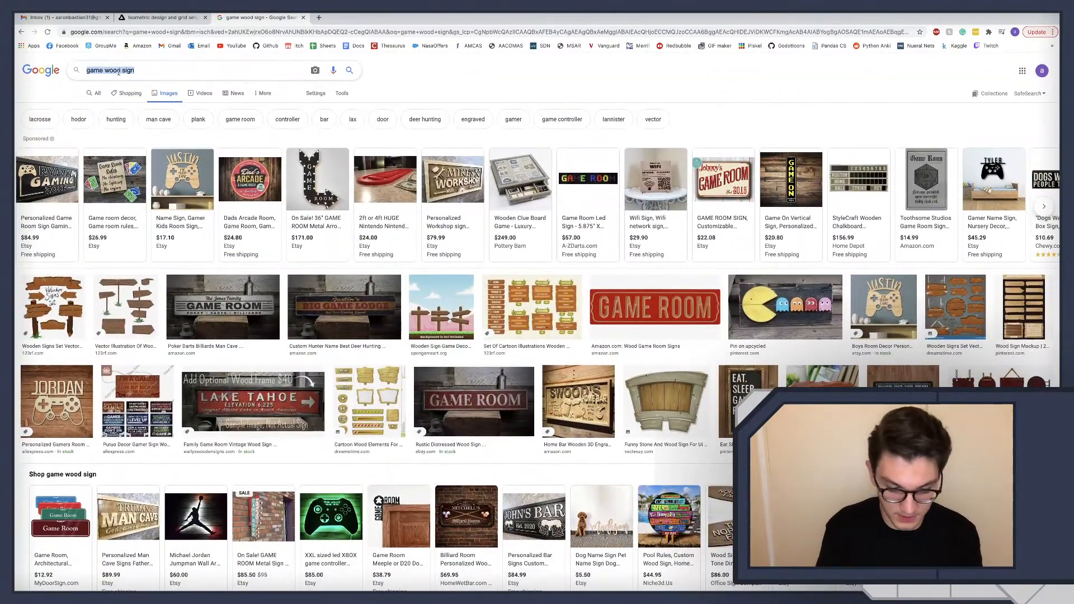
text(legend of zelda game sign)
key(Return)
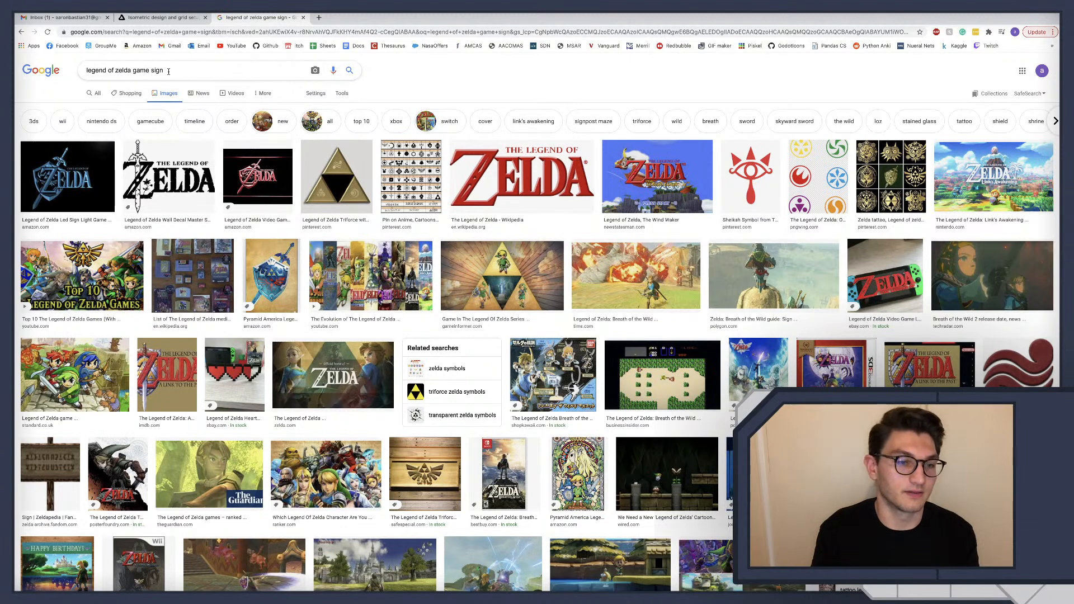
click(53, 477)
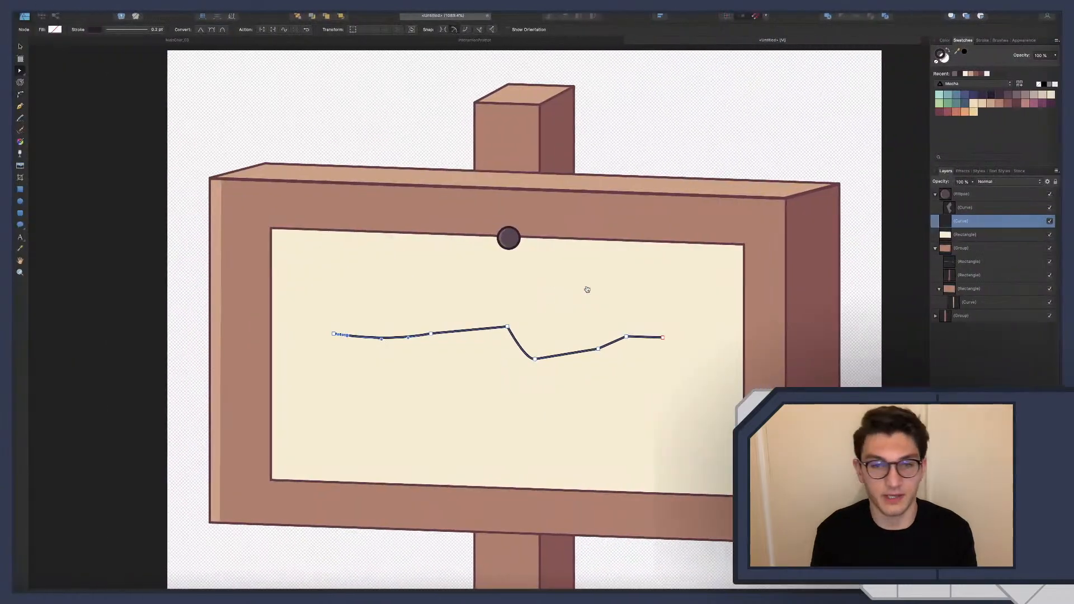
Return to Affinity Designer and delete the scribble line from the cream panel.
key(Delete)
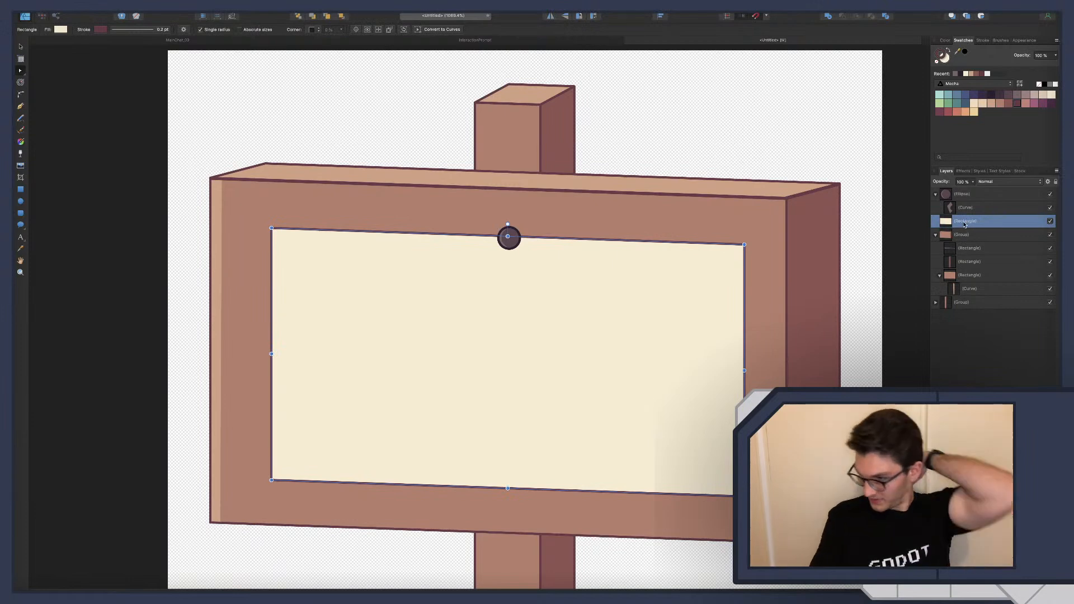
Start an artistic text object inside the cream panel and switch to the web browser.
key(t)
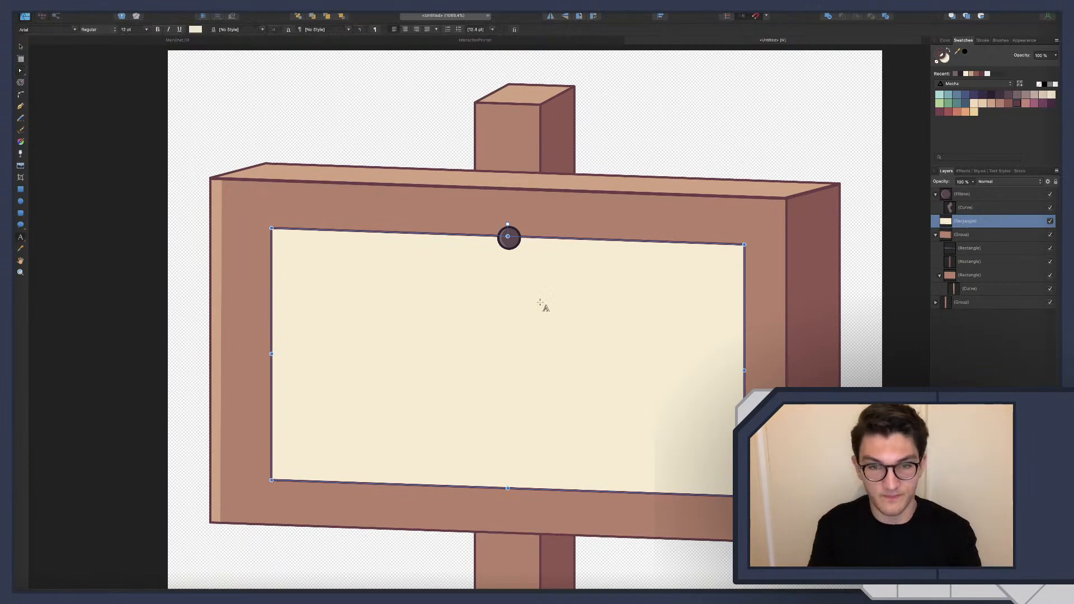
click(502, 358)
key(ctrl+Right)
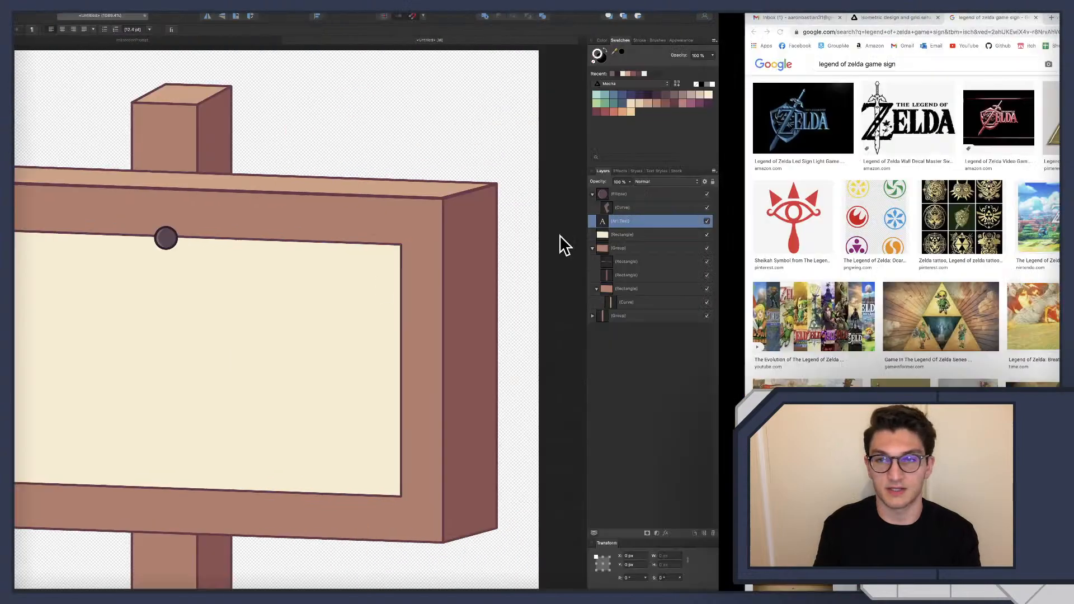
Search the web for "google translate".
click(290, 31)
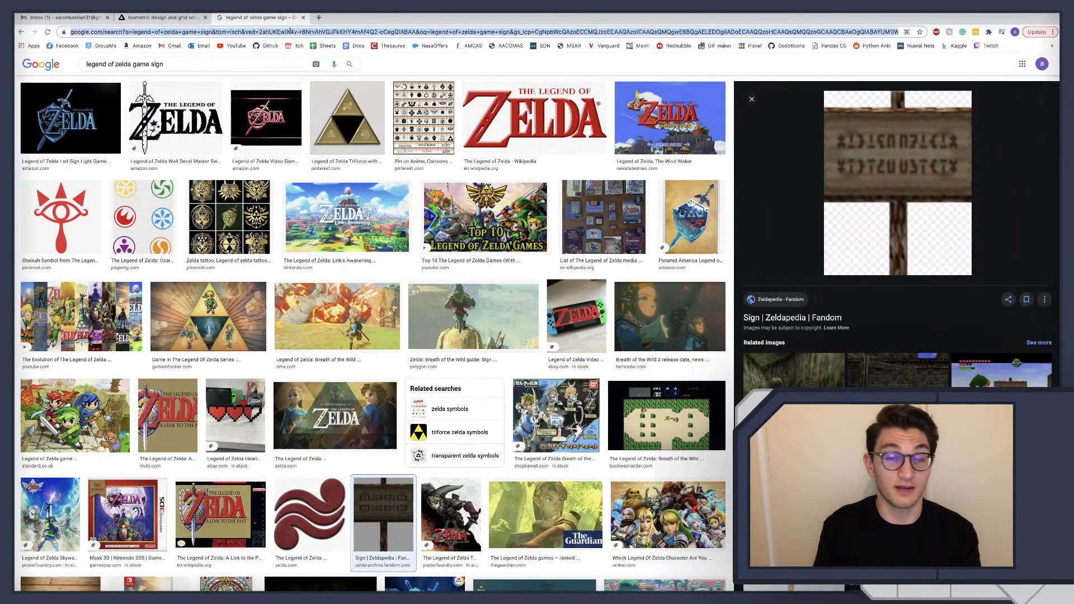
text(goo)
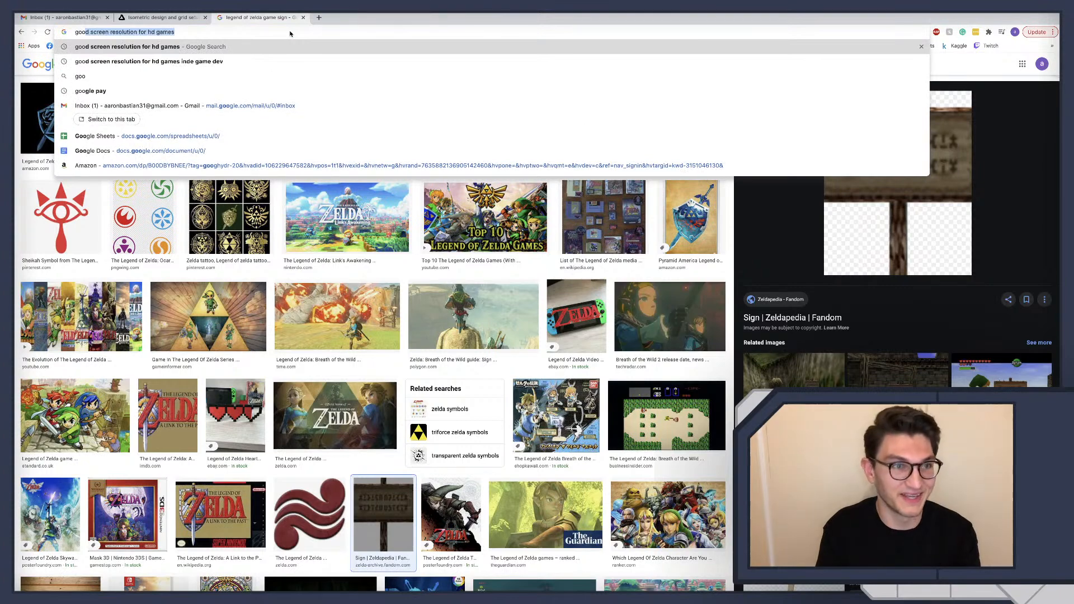
text(gle tra)
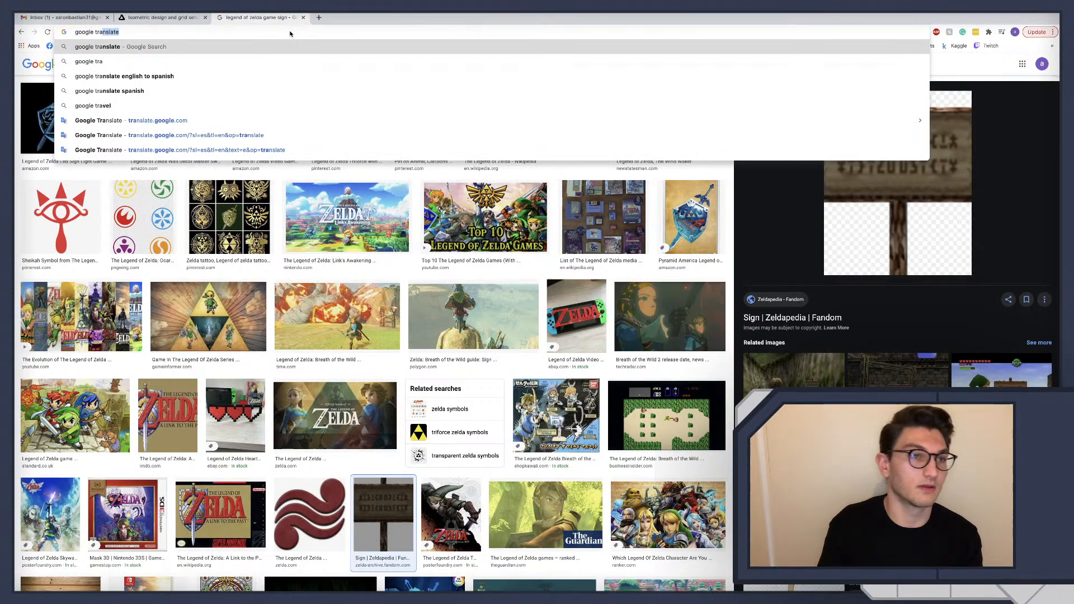
key(Return)
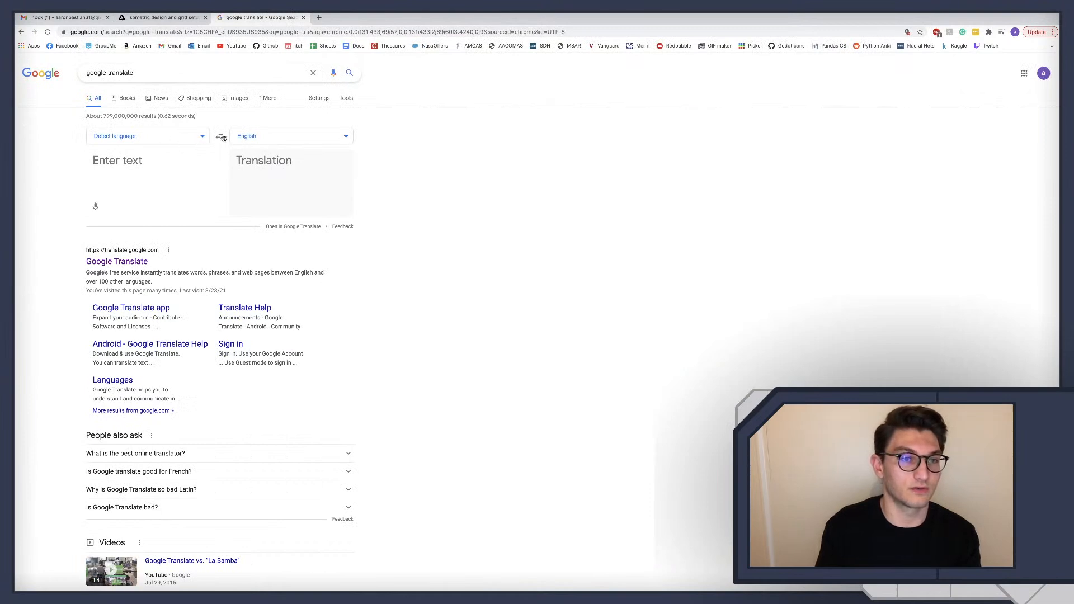
Set the translation direction to English into Hebrew.
click(135, 136)
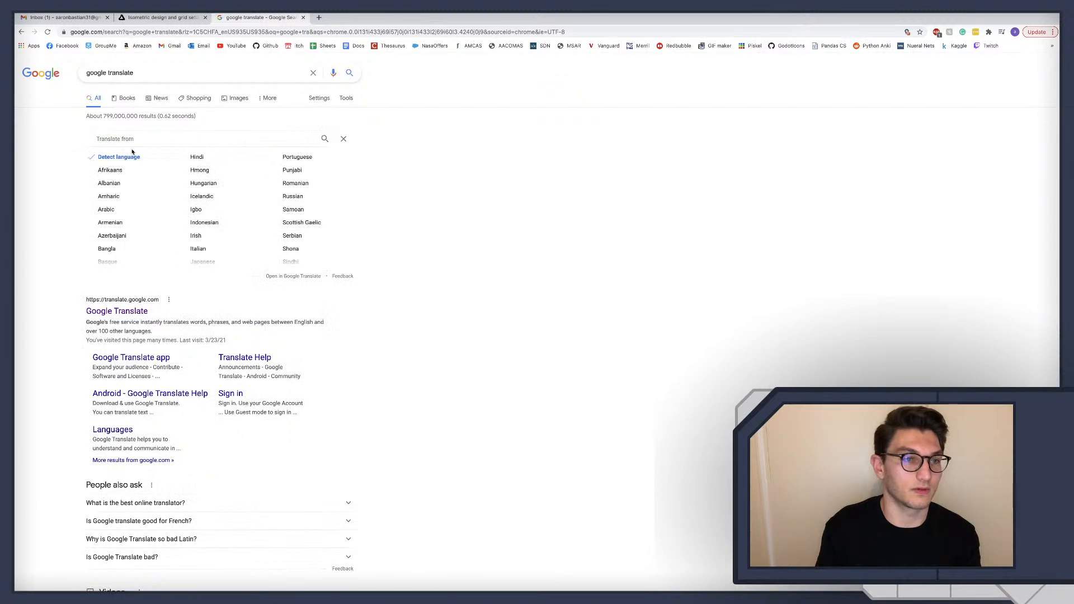
text(heb)
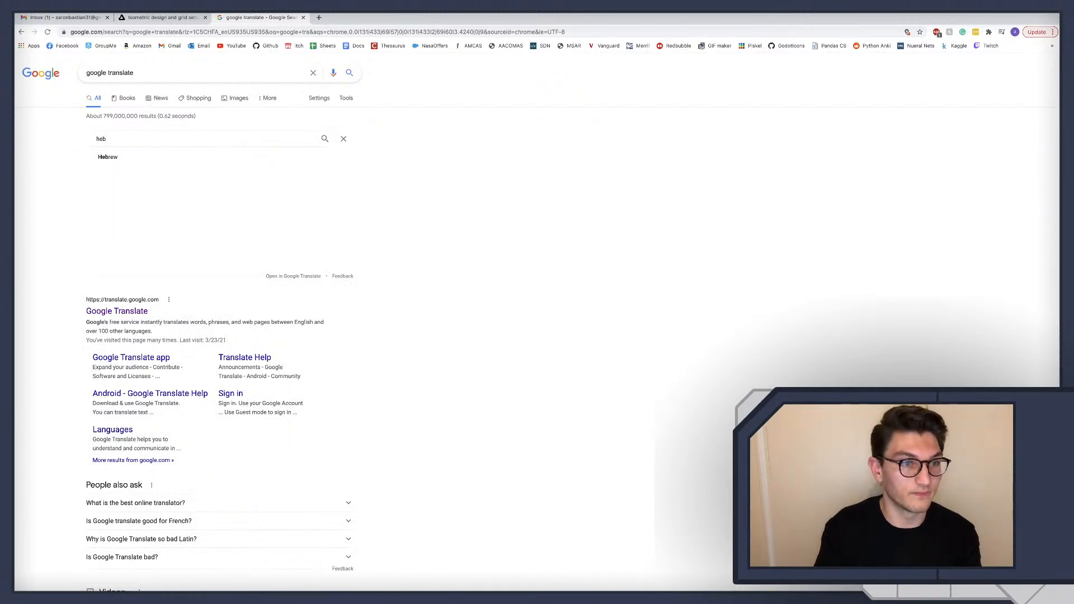
key(Return)
click(219, 136)
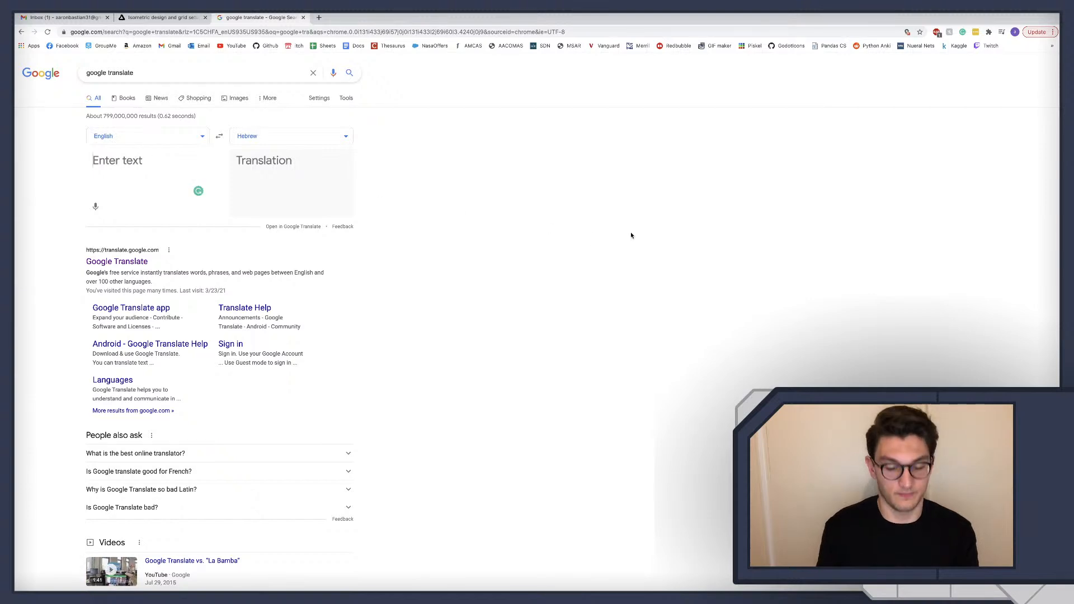
Translate "this is a sign", replace it with "howdy folks" and copy the resulting Hebrew phrase.
text(this is)
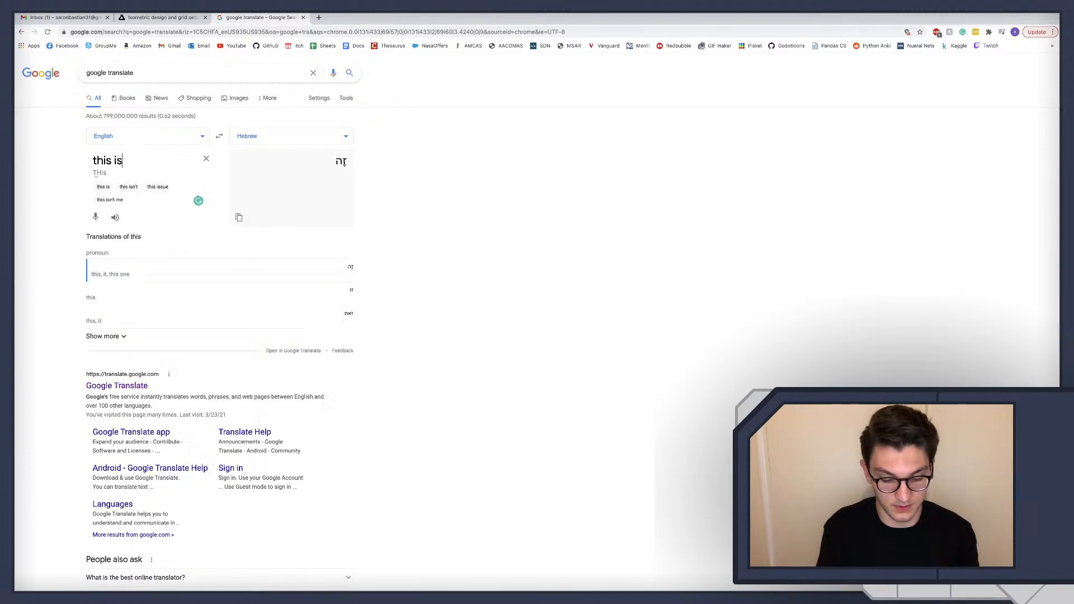
text( a sign)
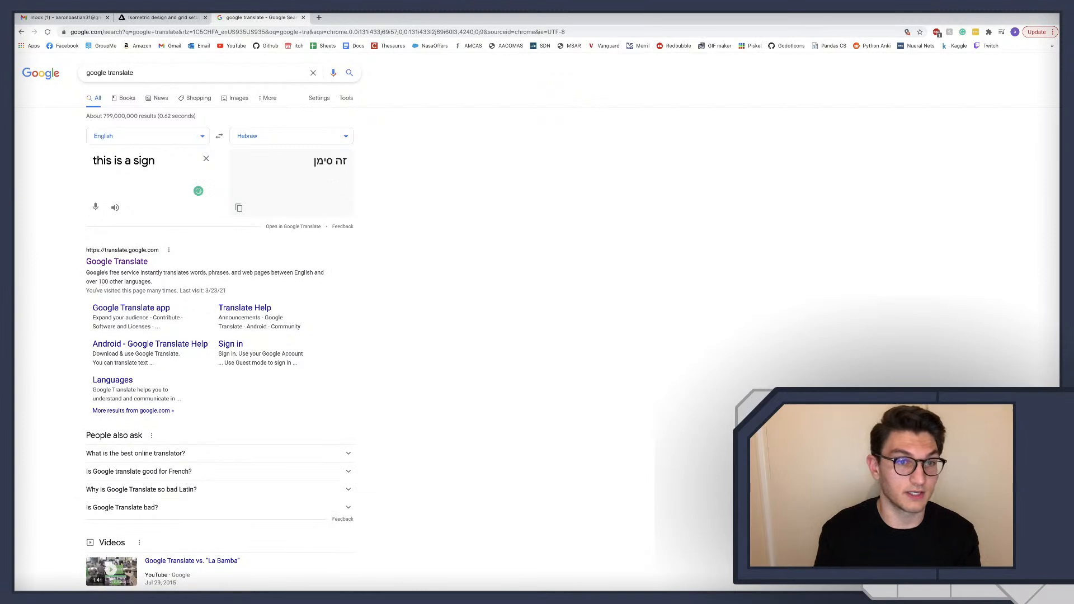
drag(156, 161, 63, 165)
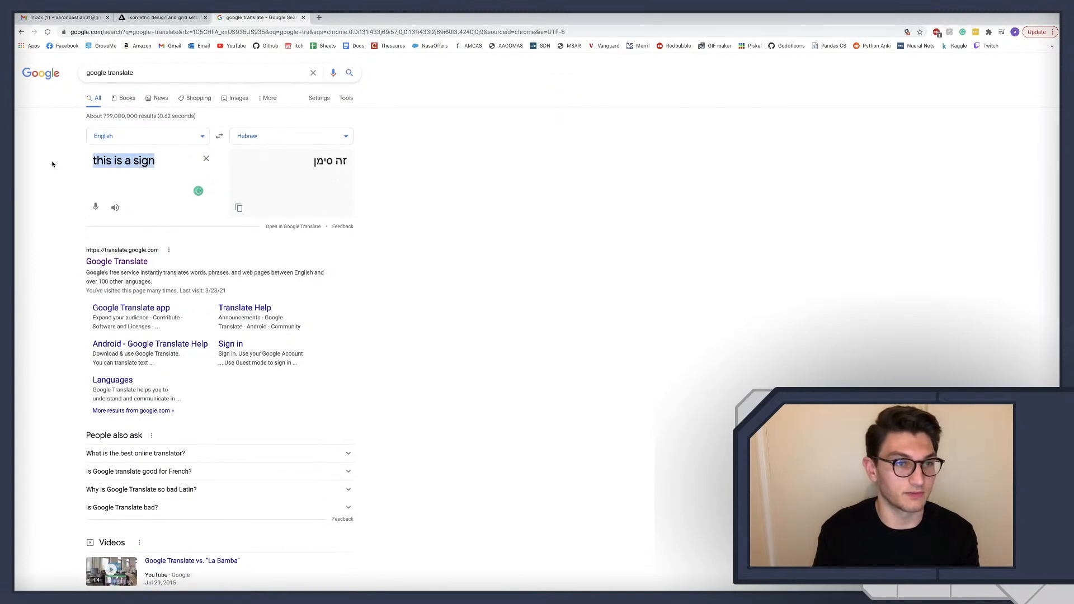
text(h)
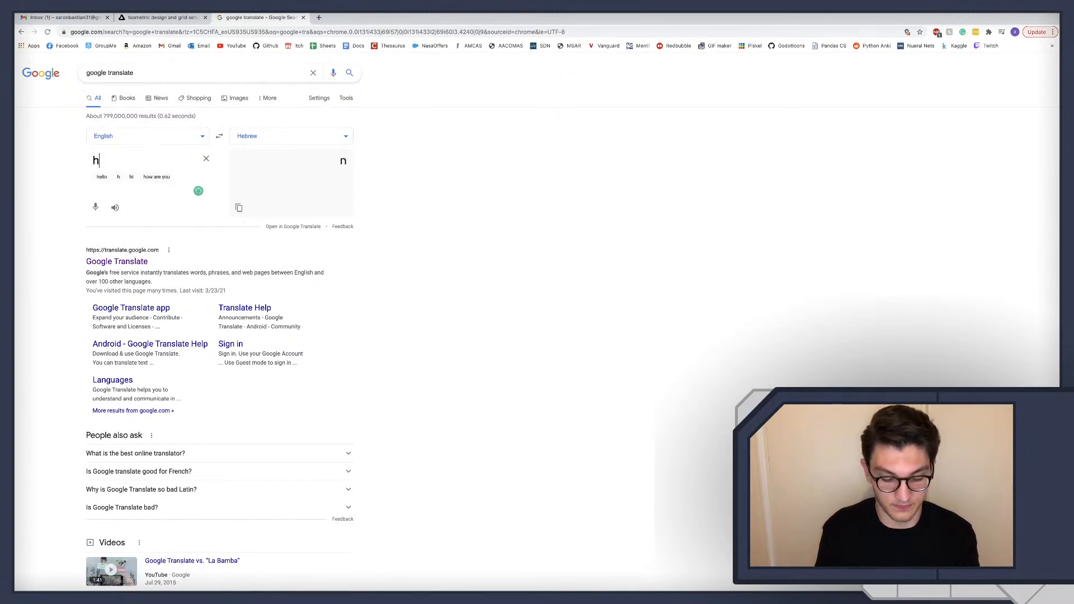
text(owdy folks)
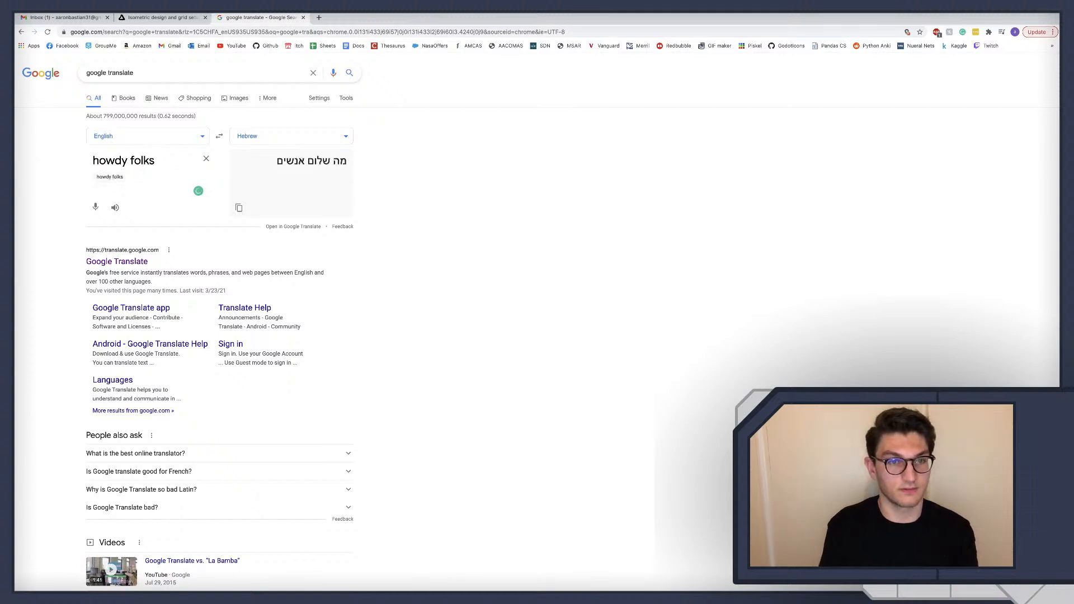
drag(280, 157, 348, 162)
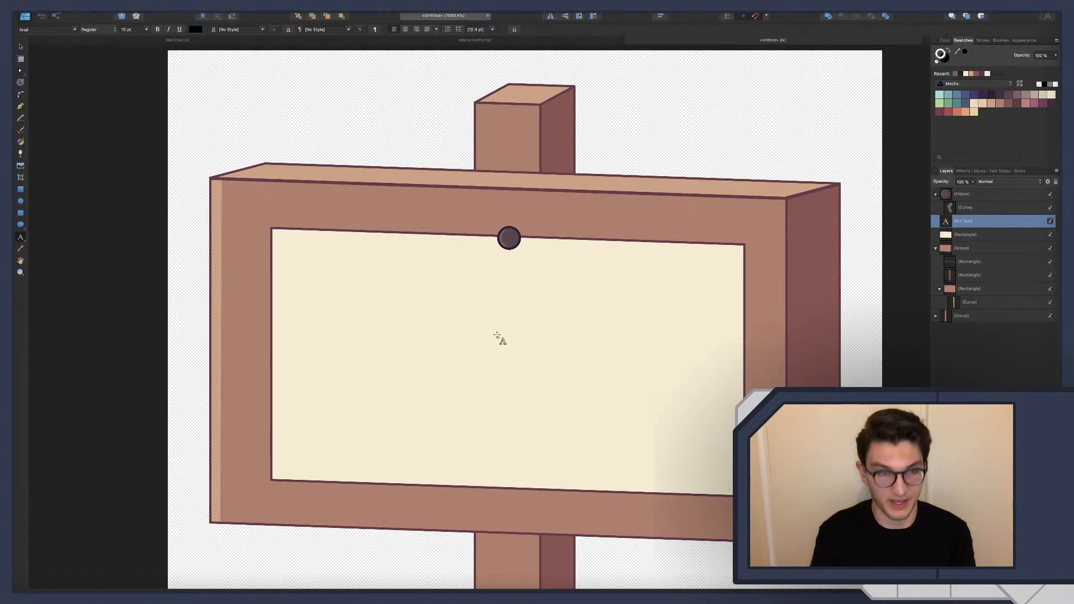
Return to Affinity Designer, paste the Hebrew phrase as artistic text and move it across the middle of the cream panel.
key(super+v)
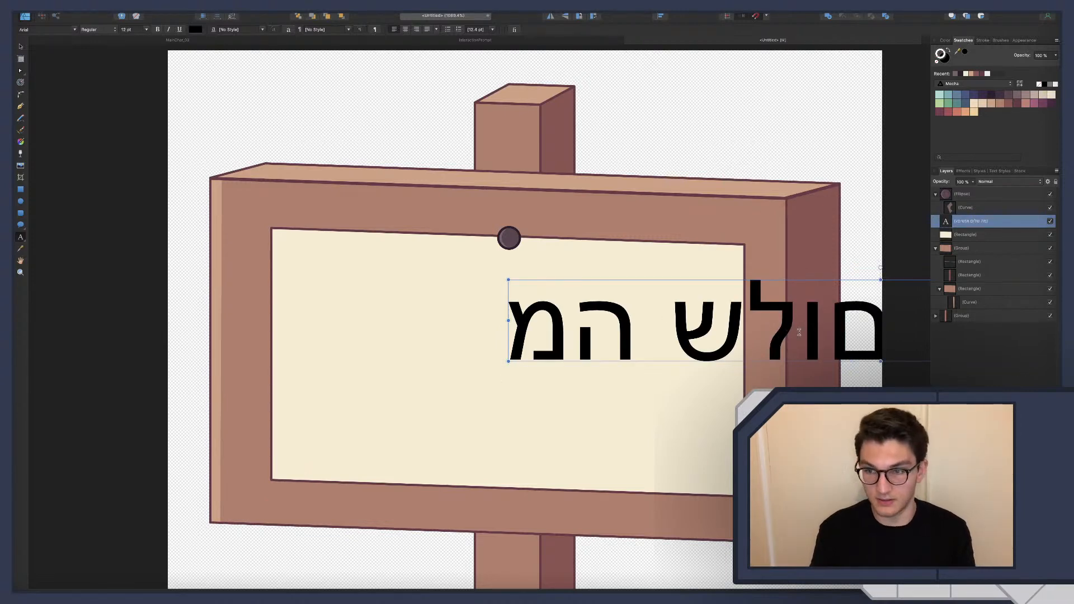
click(996, 354)
click(973, 221)
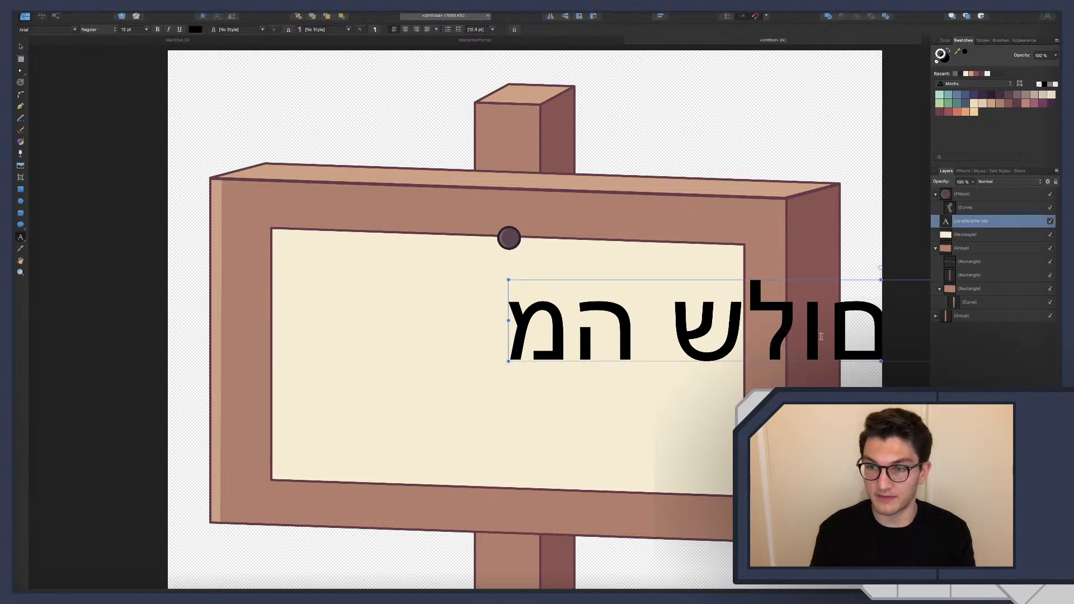
key(v)
drag(822, 339, 440, 363)
scroll(500, 403, down, 3)
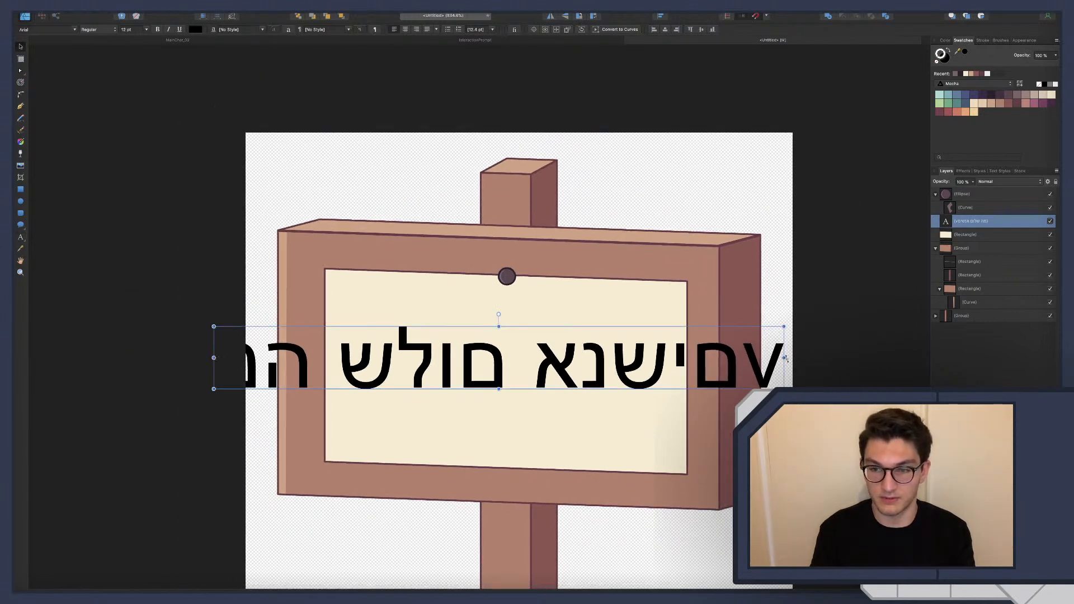
Try to shear the Hebrew text parallel to the panel's slope and scale it down to fit inside.
drag(786, 358, 786, 379)
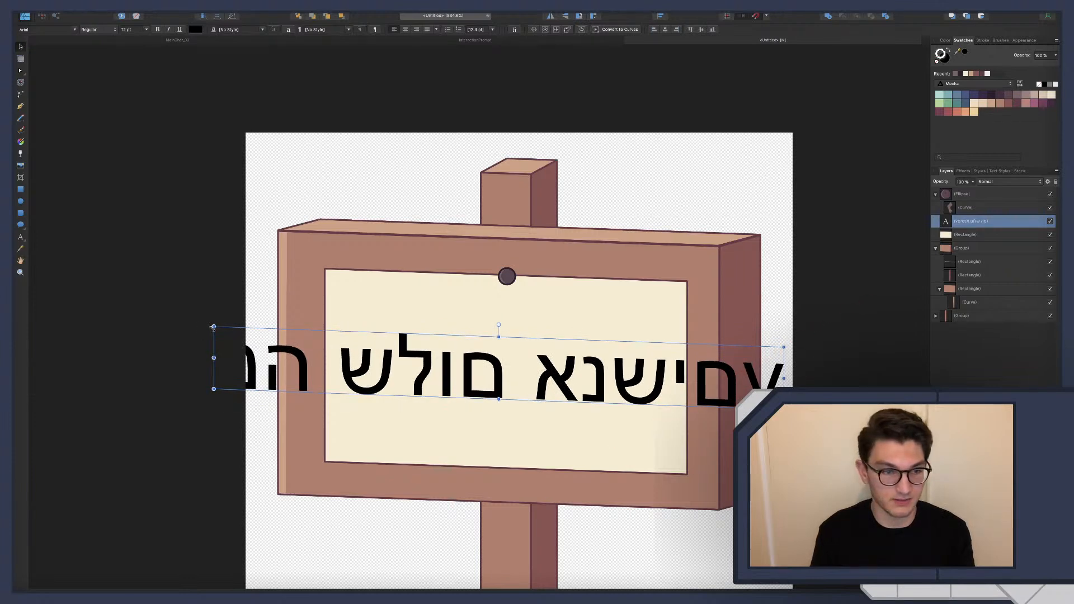
drag(213, 326, 339, 375)
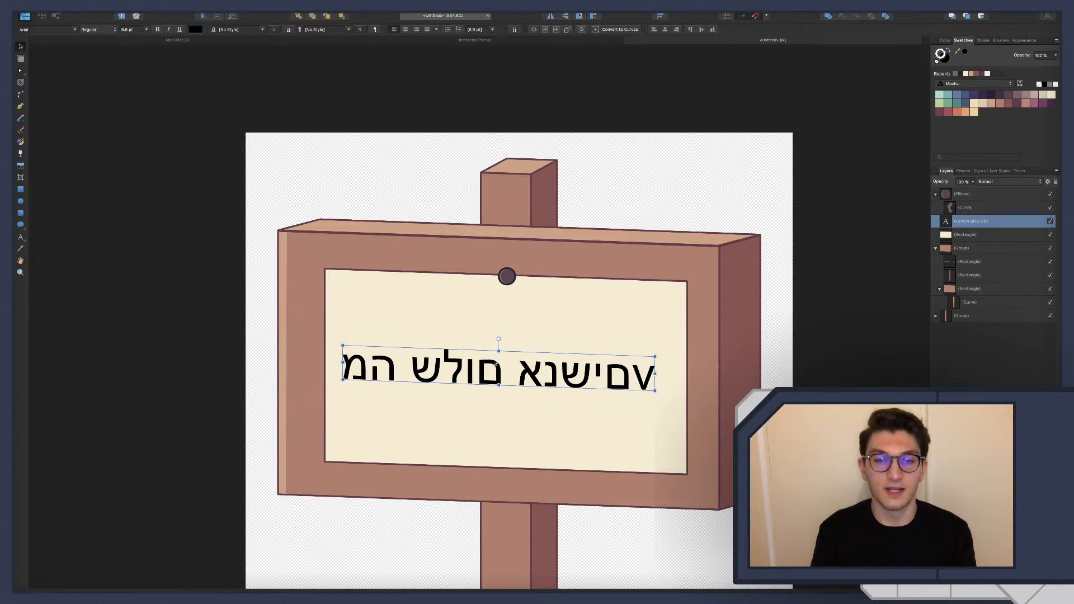
Try flipping the slanted text horizontally, and undo the flip together with the scaling and shear.
right_click(475, 371)
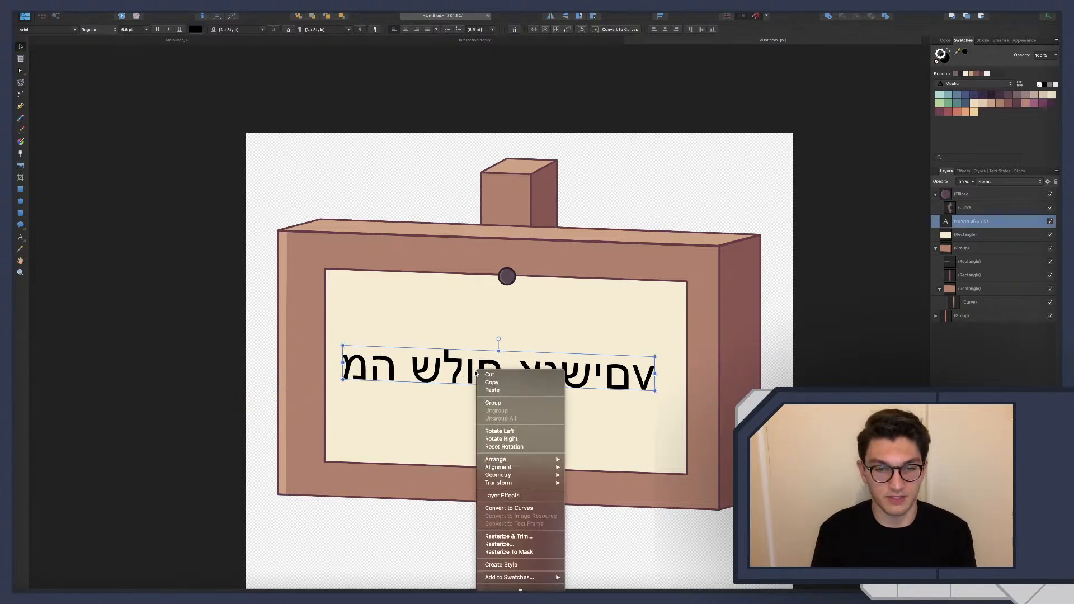
mouse_move(549, 483)
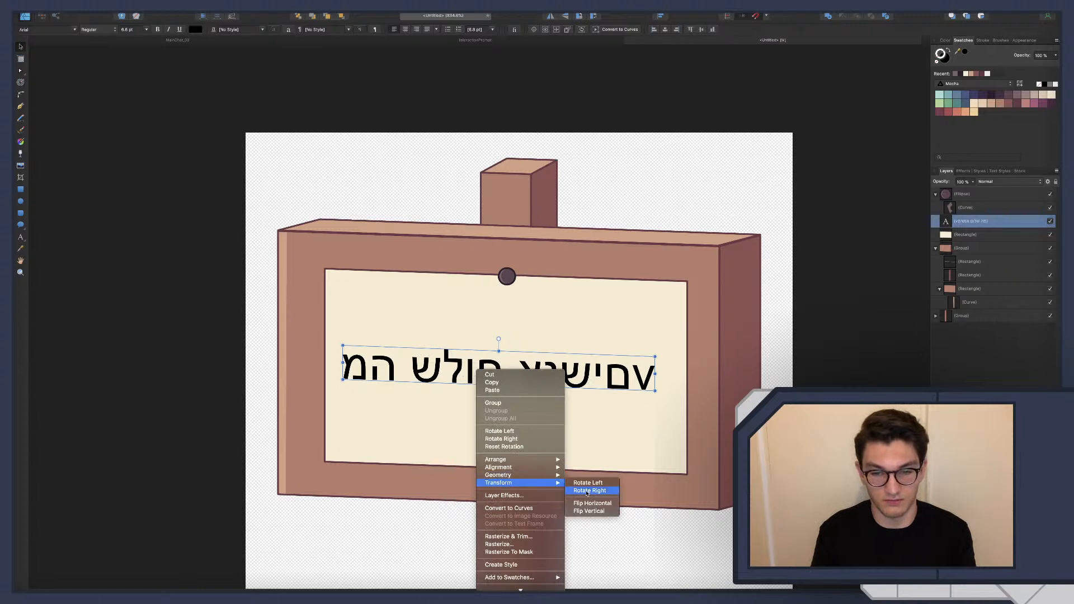
click(586, 503)
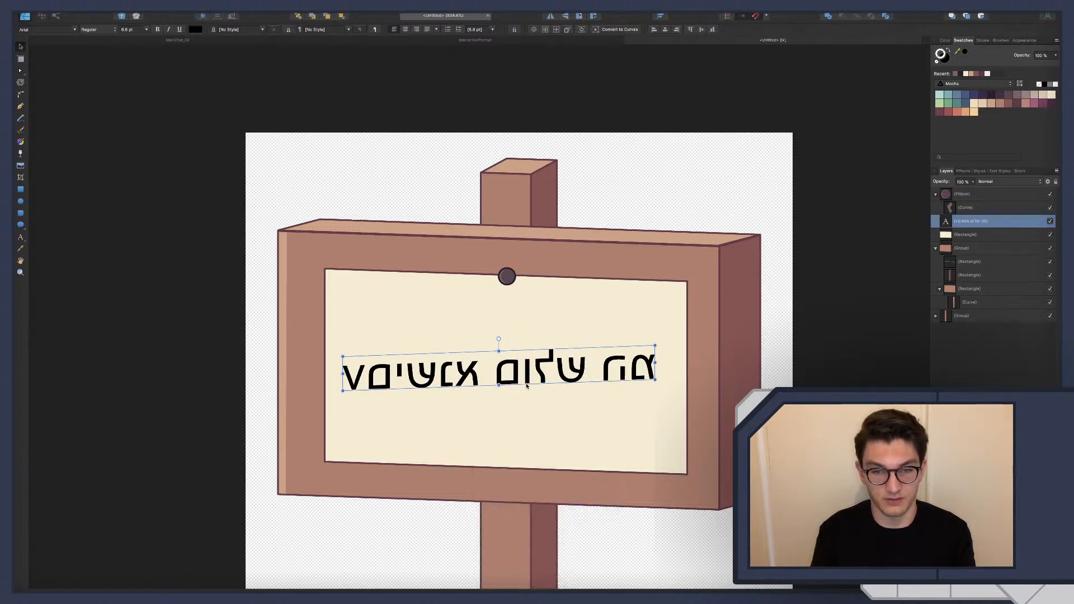
right_click(527, 372)
mouse_move(559, 489)
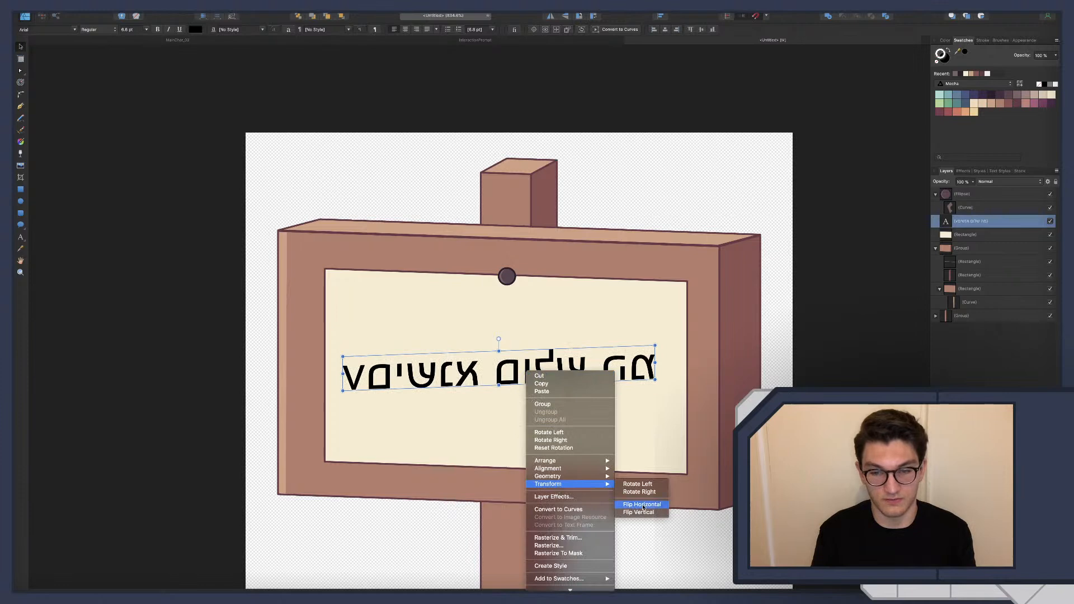
click(683, 412)
key(super+z)
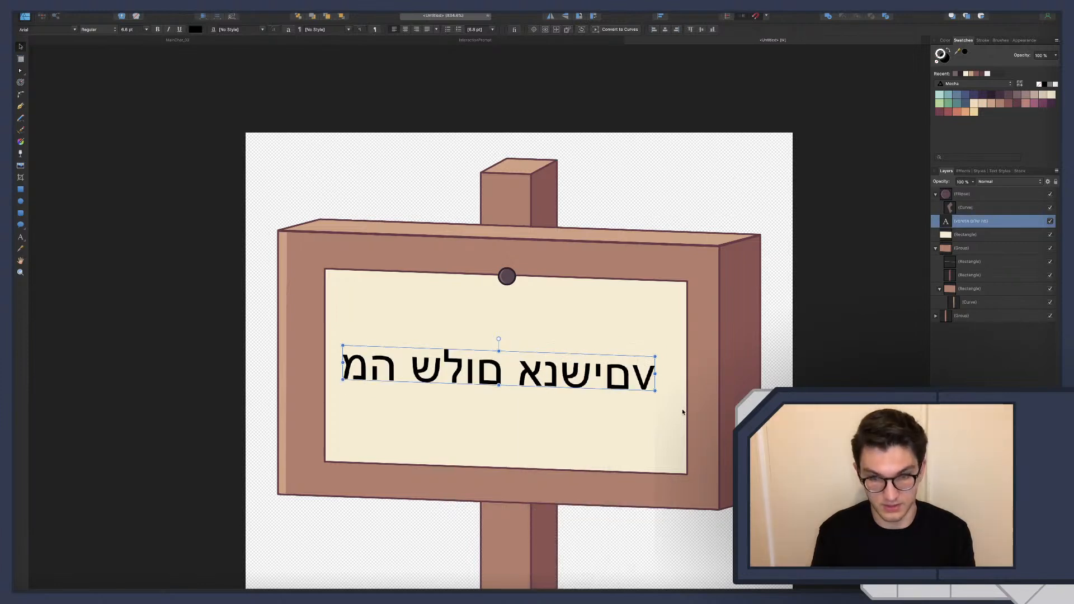
key(super+z)
Flip the full-size Hebrew text both horizontally and vertically.
right_click(563, 345)
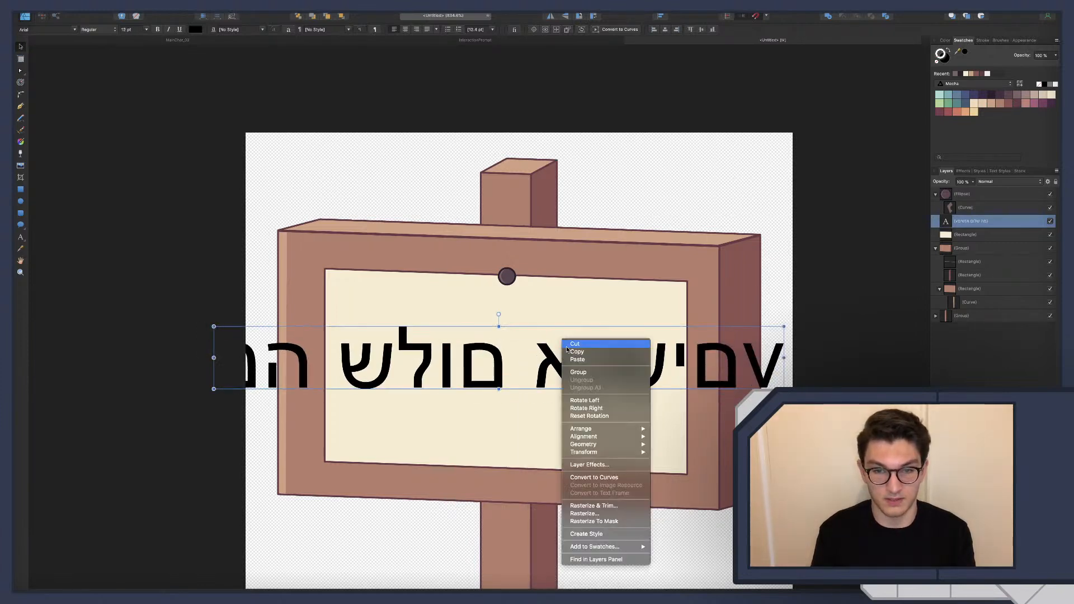
mouse_move(616, 452)
click(681, 475)
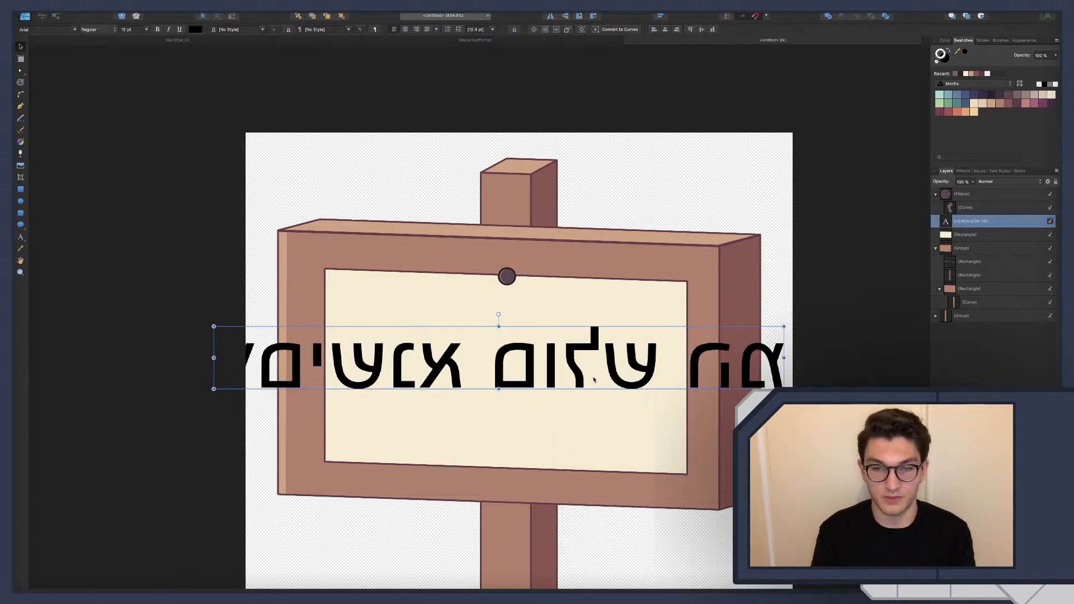
right_click(583, 371)
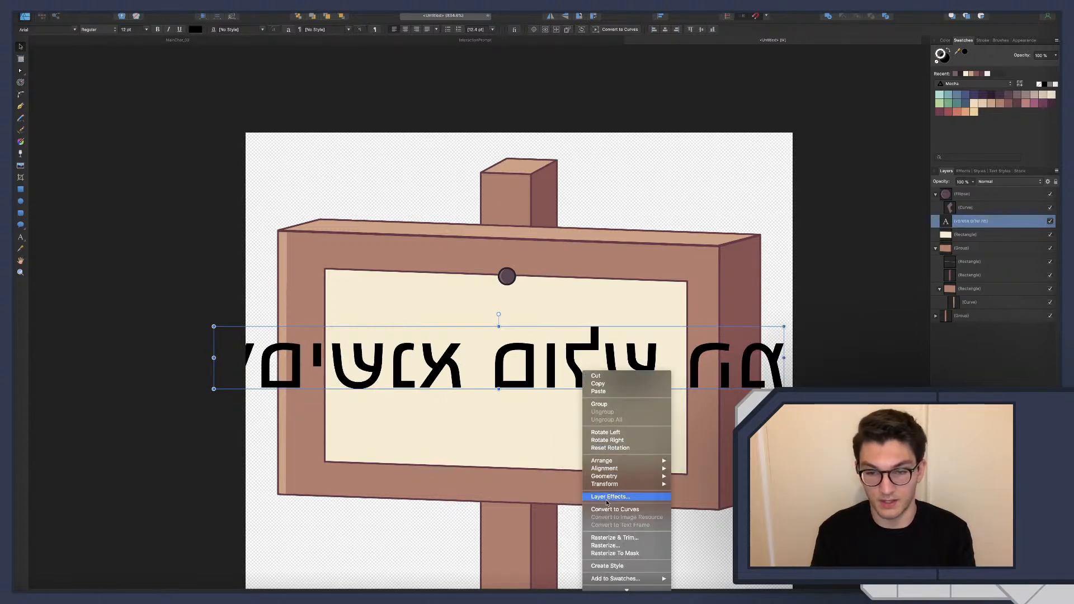
mouse_move(611, 484)
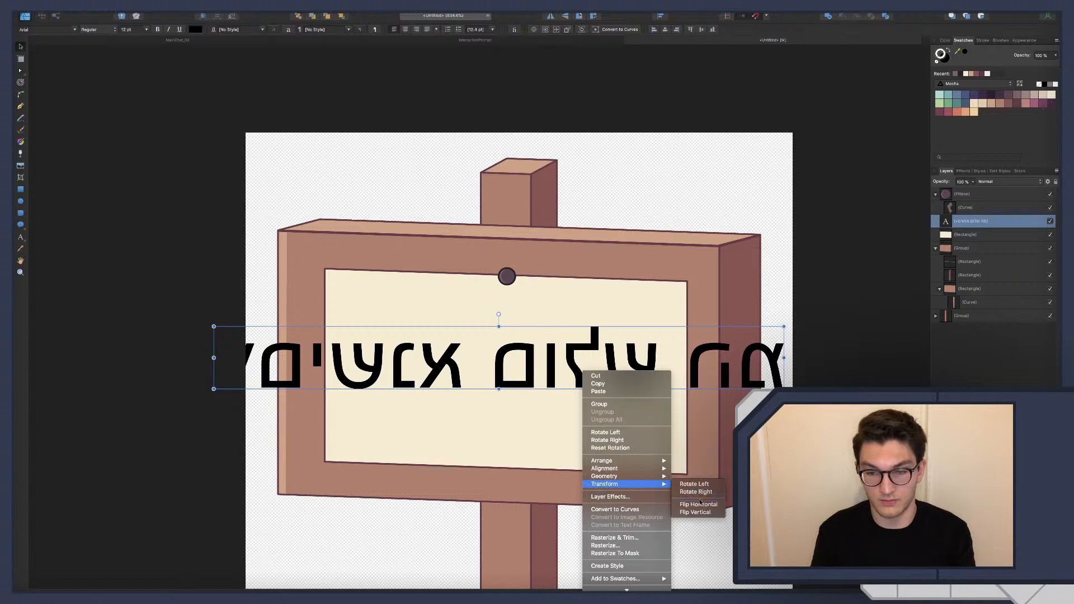
click(697, 514)
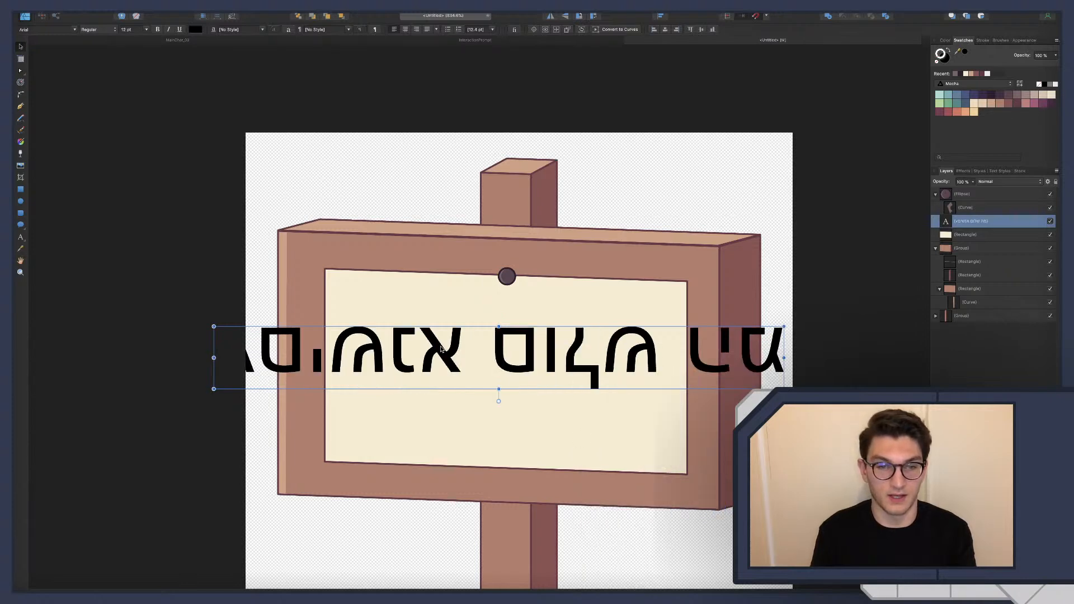
Shear the flipped text to follow the panel's slope, then scale it down and centre it inside the cream panel.
drag(441, 349, 474, 347)
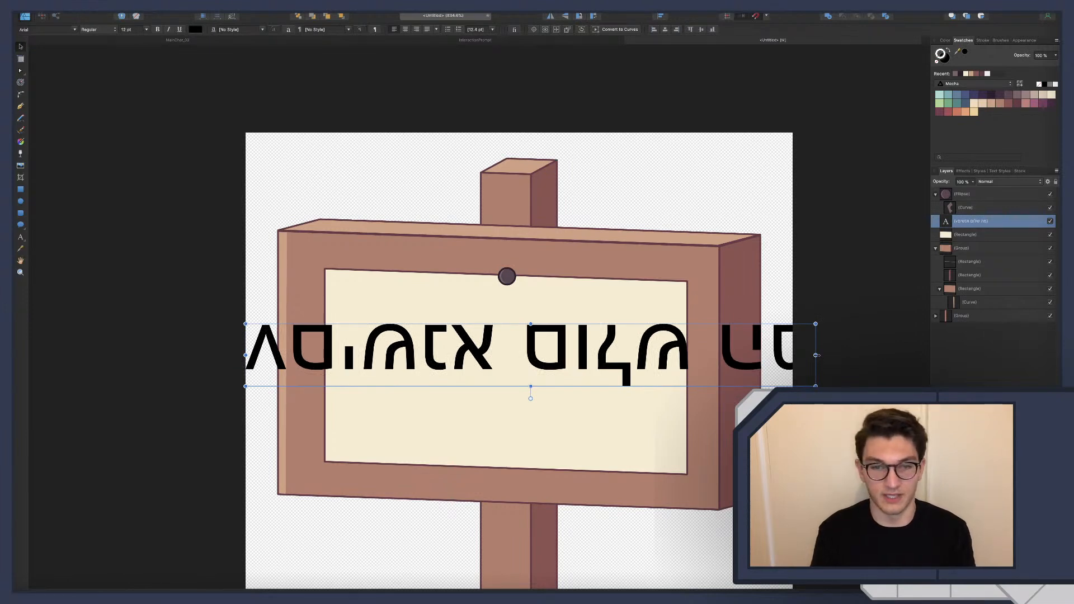
drag(817, 356, 817, 375)
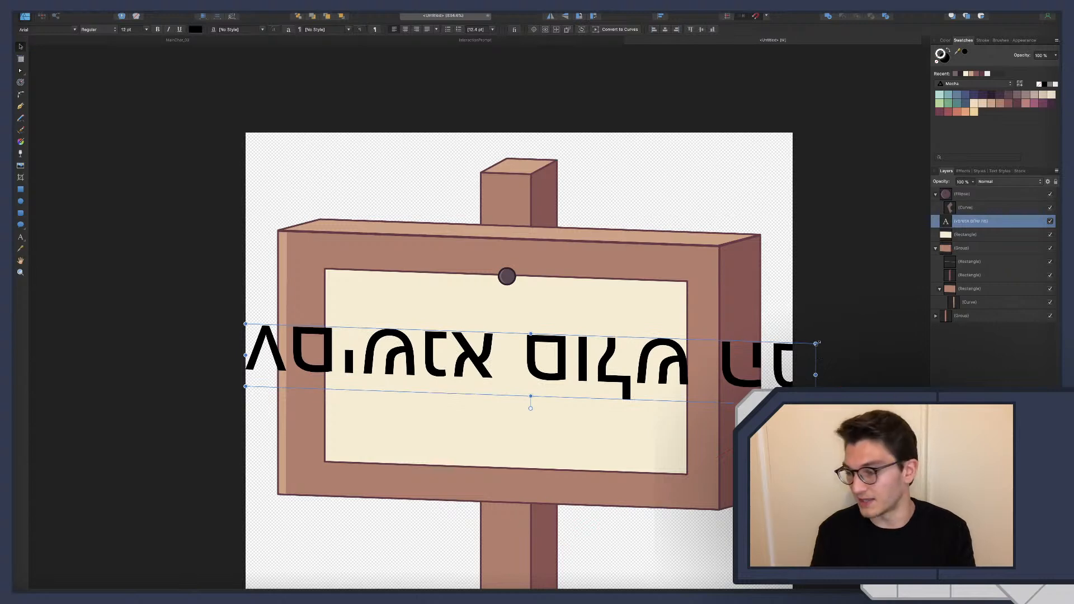
drag(816, 343, 697, 361)
drag(589, 361, 562, 371)
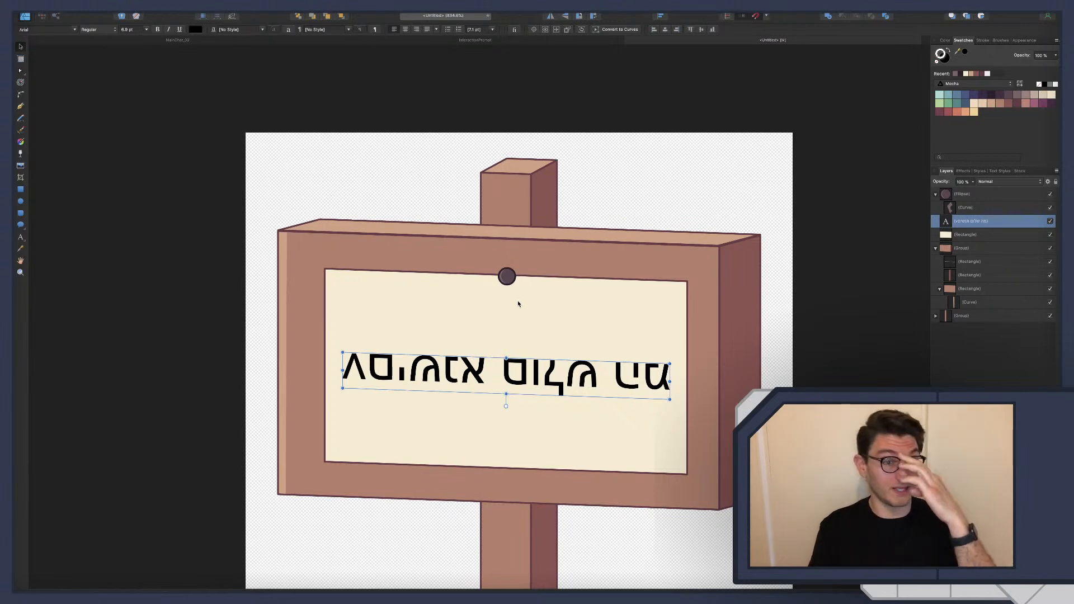
Convert the flipped Hebrew text to curves and recolour its fill from black to a dark navy purple from the palette.
click(195, 29)
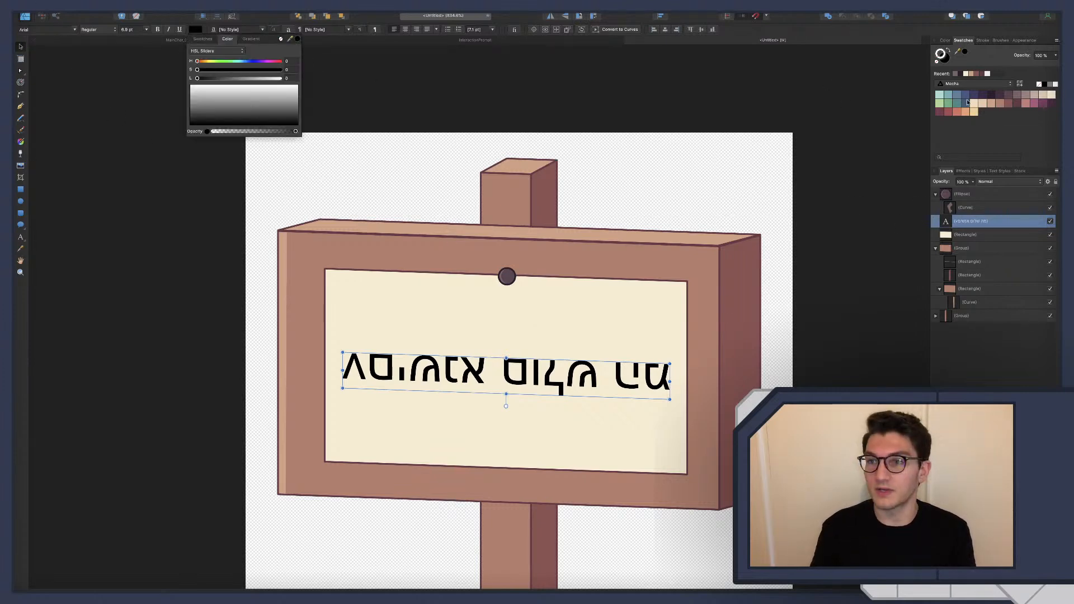
click(994, 96)
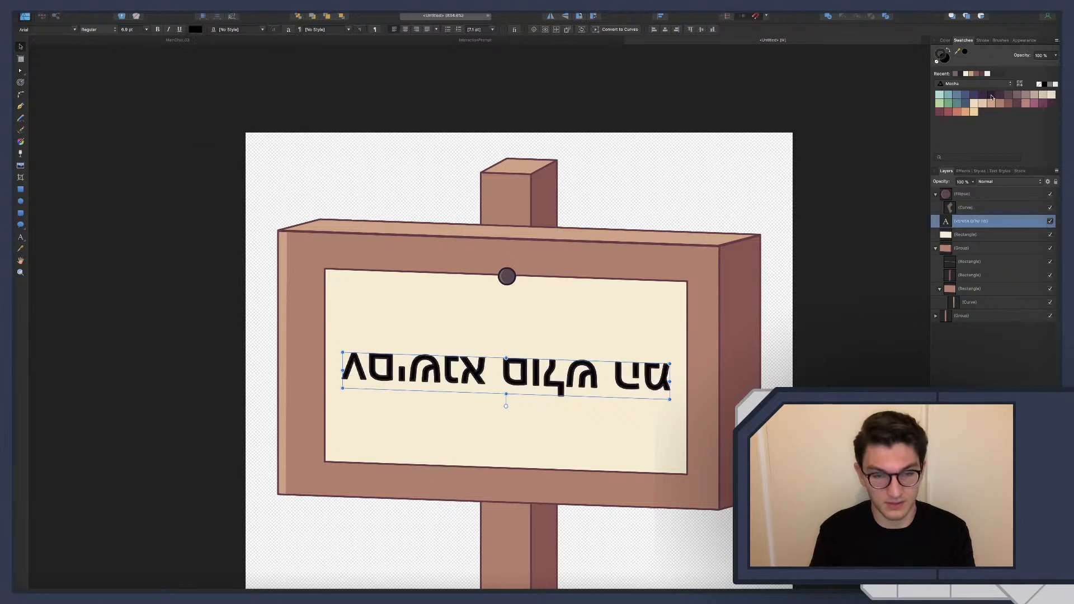
key(super+z)
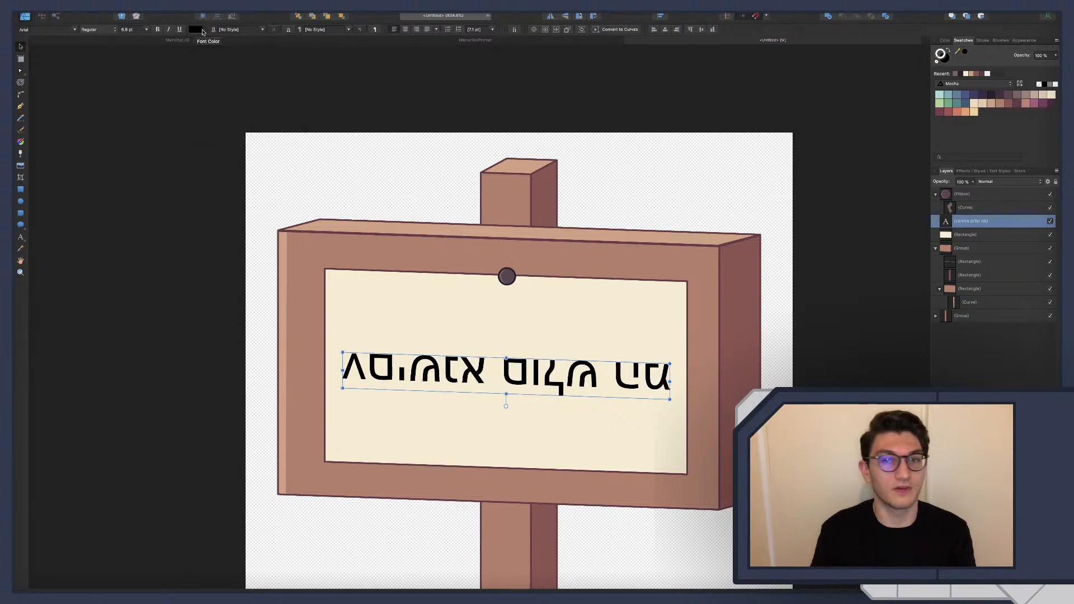
click(990, 97)
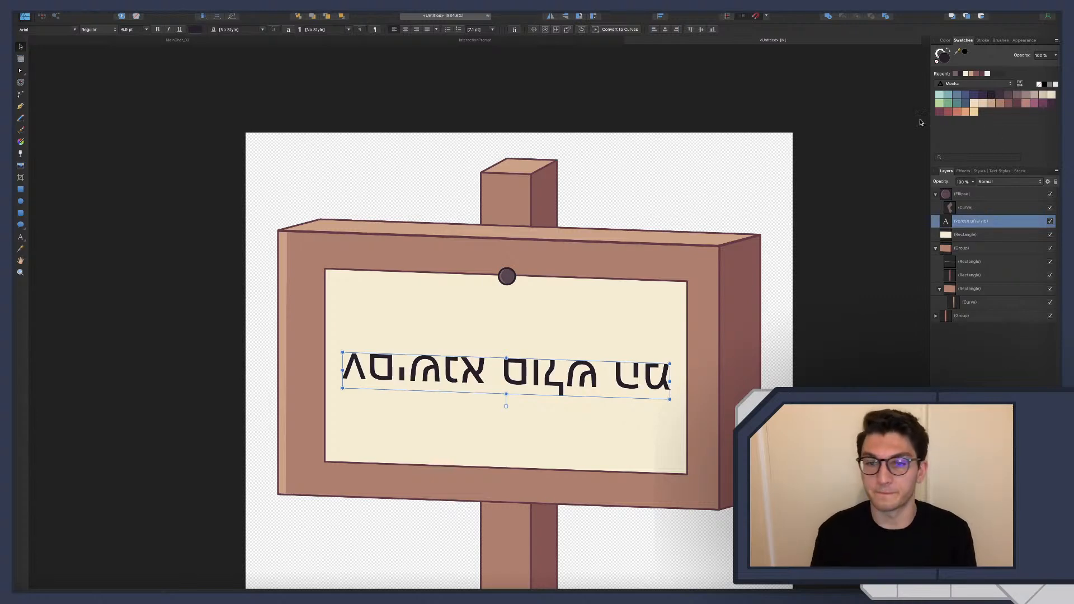
key(super+Return)
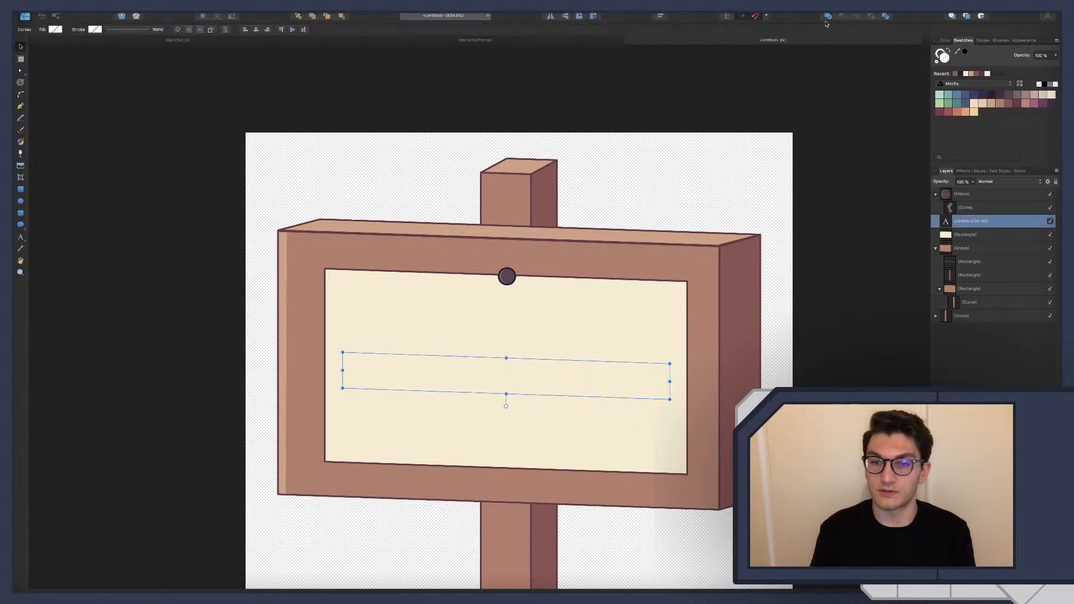
click(983, 96)
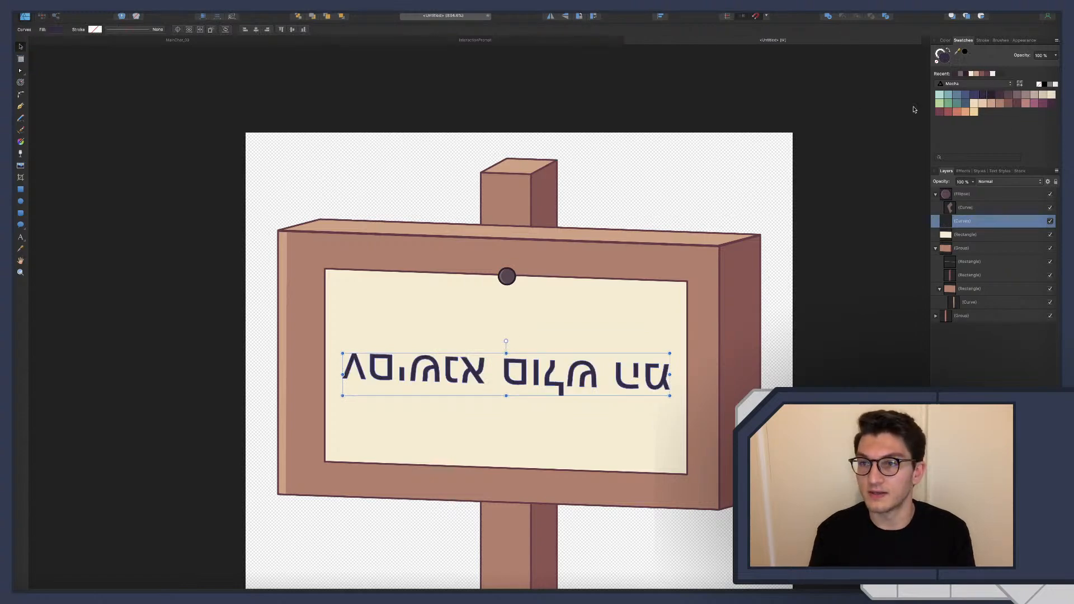
Thicken the Hebrew letters slightly with the Contour tool and nudge them down a little inside the cream panel.
key(j)
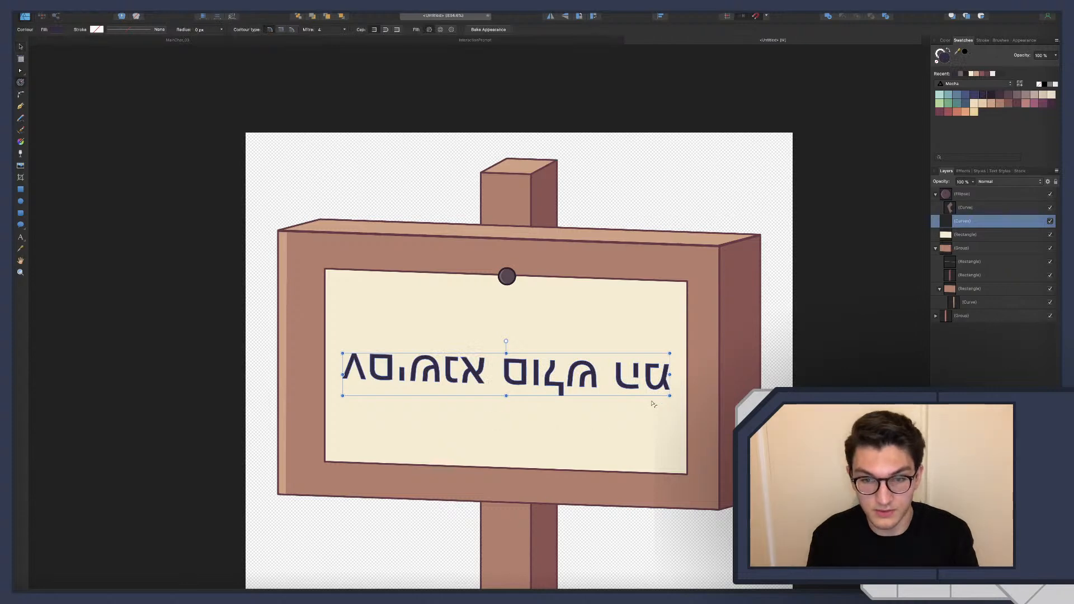
drag(669, 355, 670, 355)
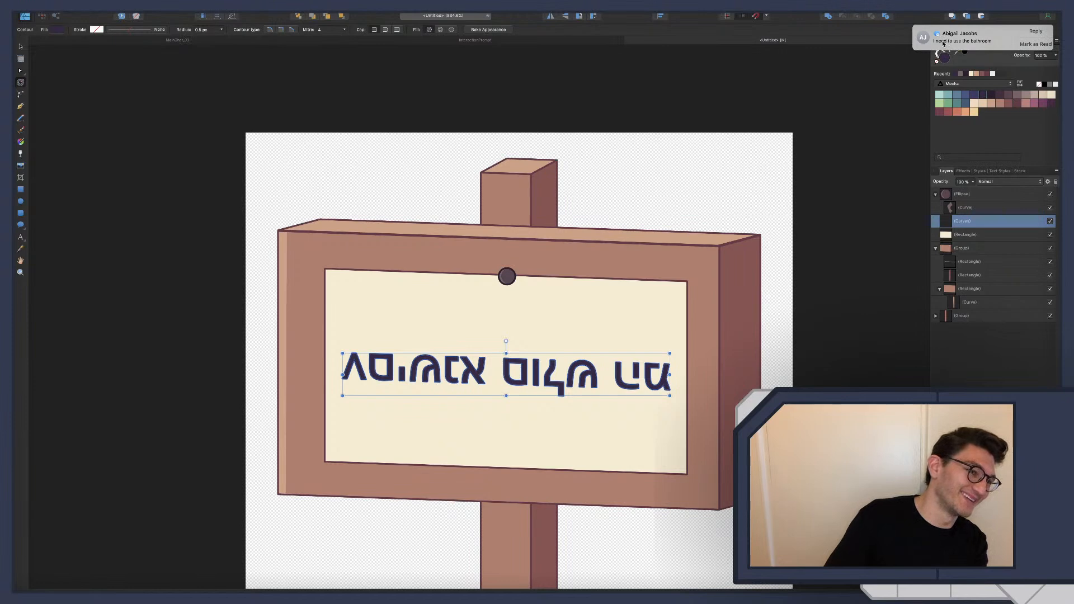
click(922, 33)
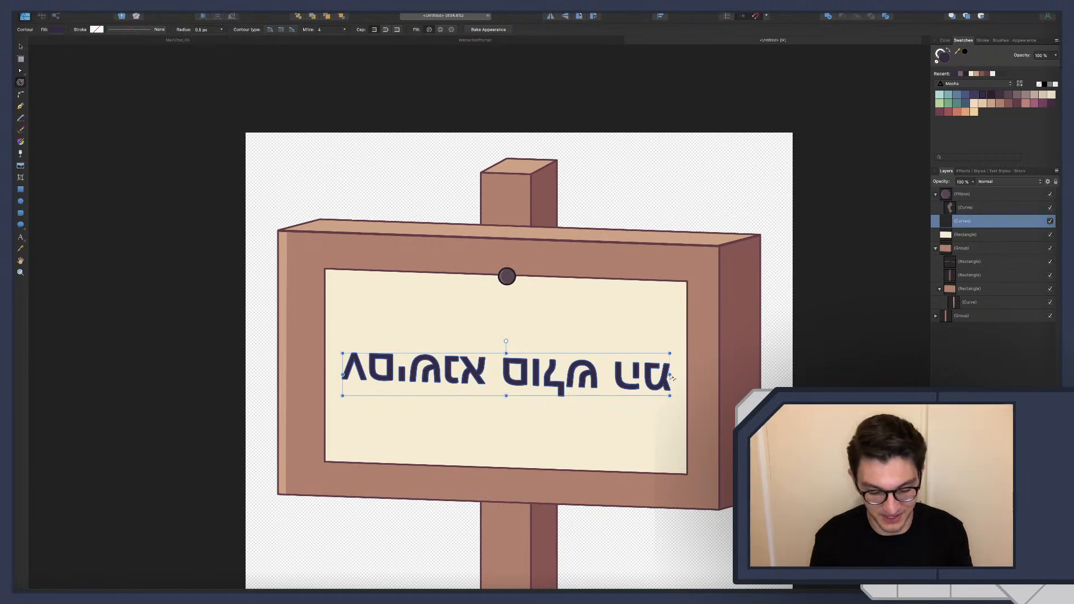
key(v)
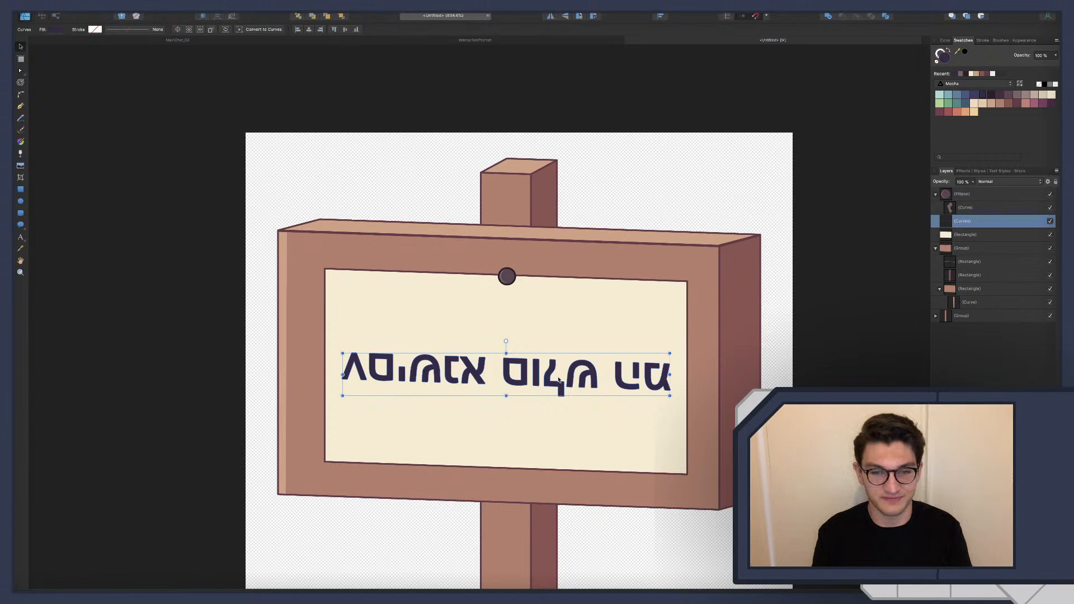
drag(556, 382, 556, 385)
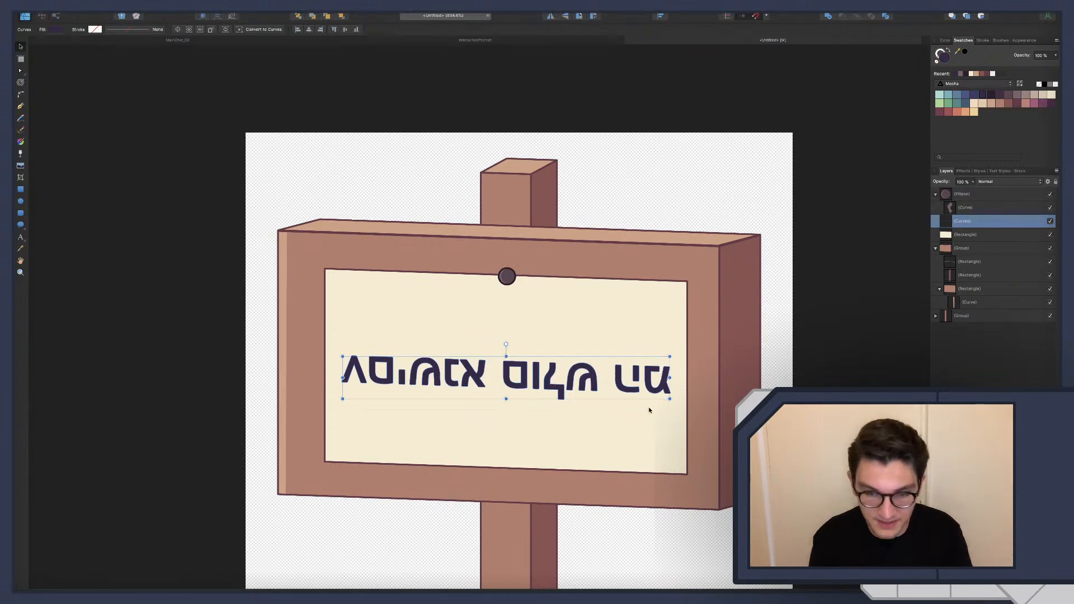
drag(594, 383, 593, 461)
key(super+z)
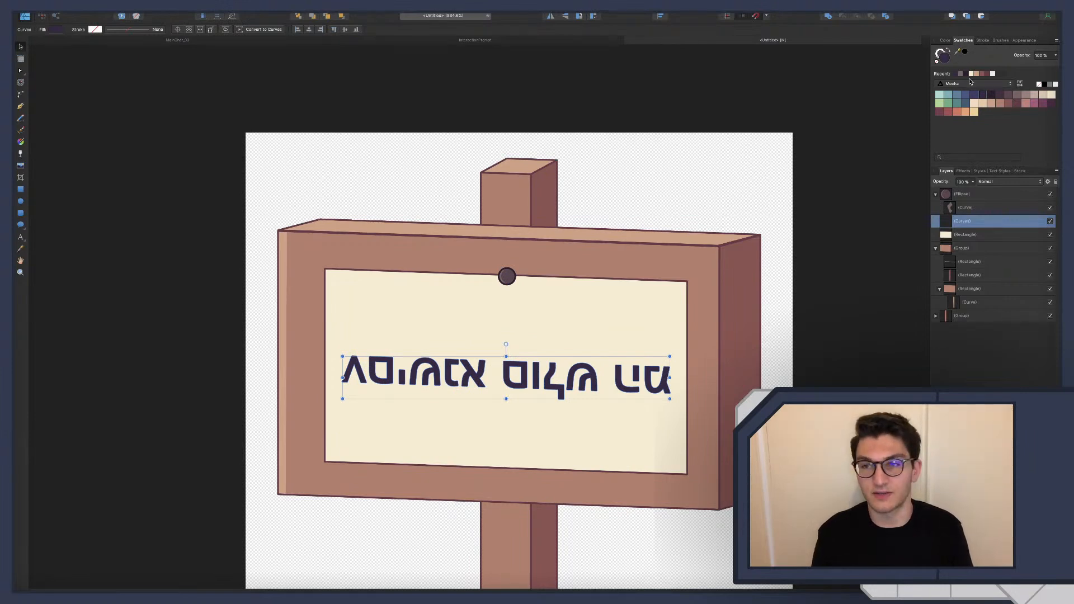
Give the Hebrew letters a solid outline and shape its pressure profile into an uneven zigzag of alternating peaks and dips.
click(138, 32)
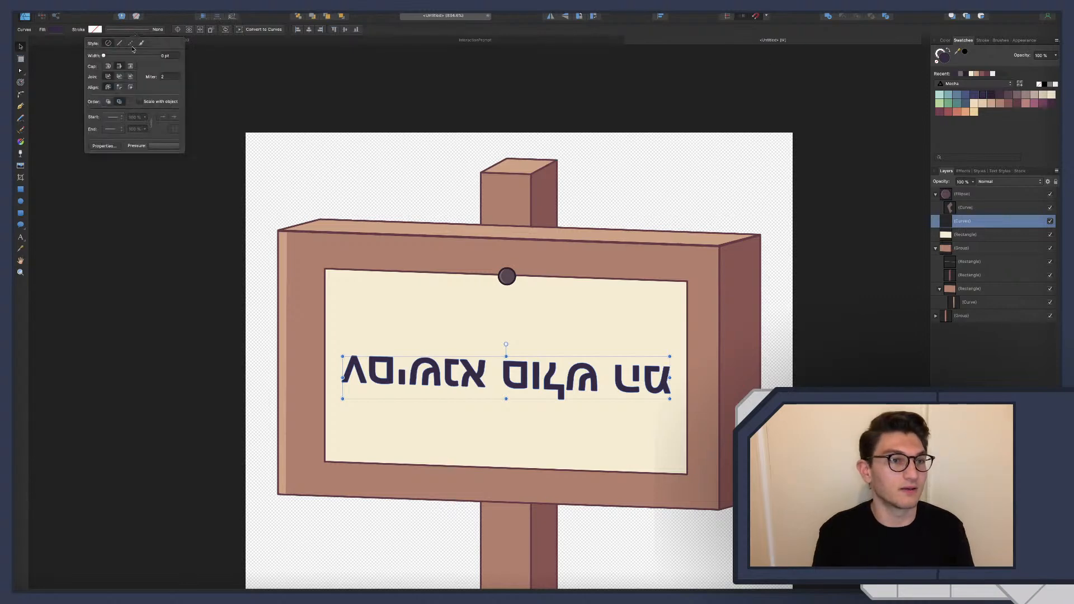
click(119, 43)
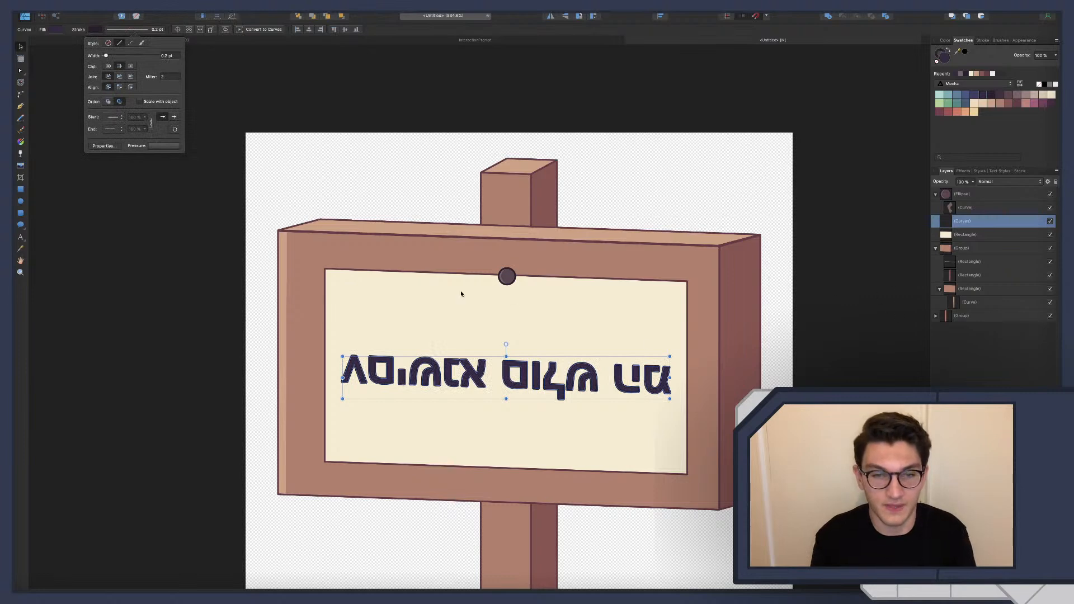
click(156, 147)
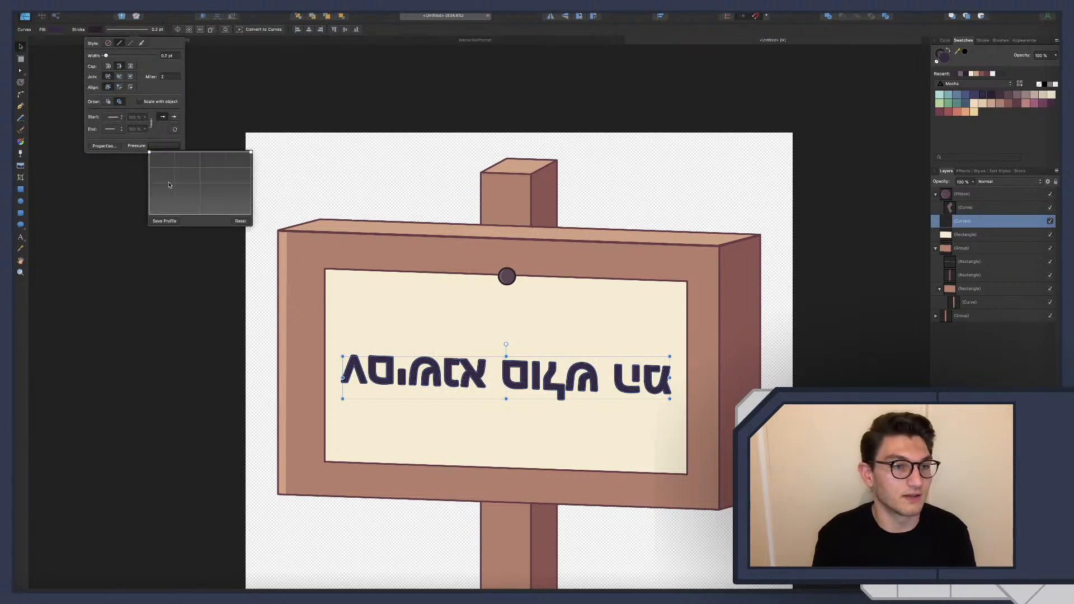
mouse_move(149, 152)
mouse_down()
mouse_move(149, 177)
mouse_move(172, 165)
mouse_move(163, 152)
mouse_up()
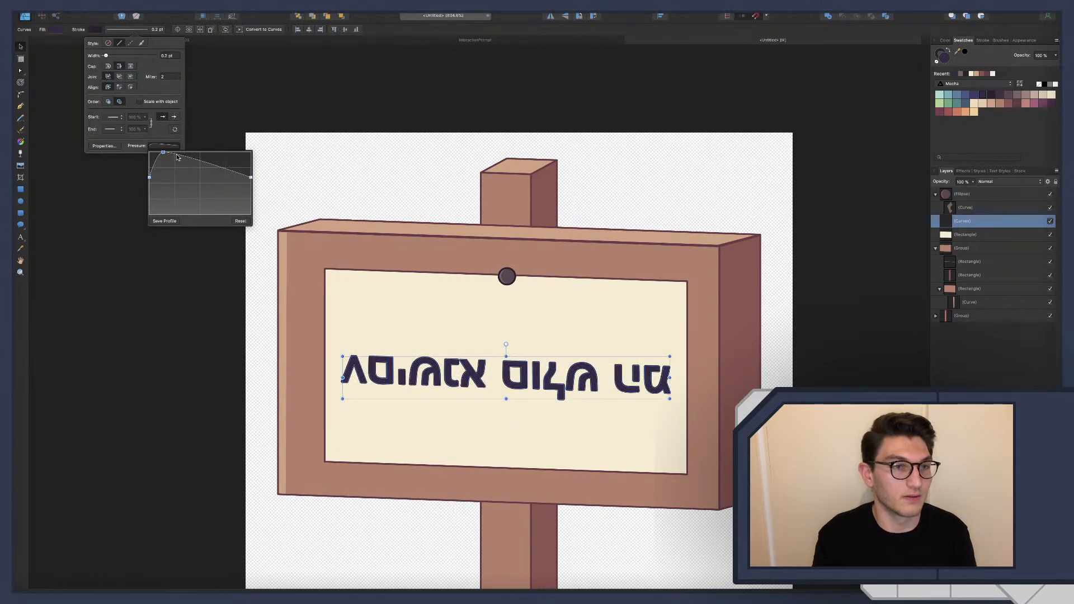
click(175, 153)
click(187, 157)
click(200, 160)
click(209, 163)
click(224, 167)
drag(174, 154, 243, 145)
click(223, 166)
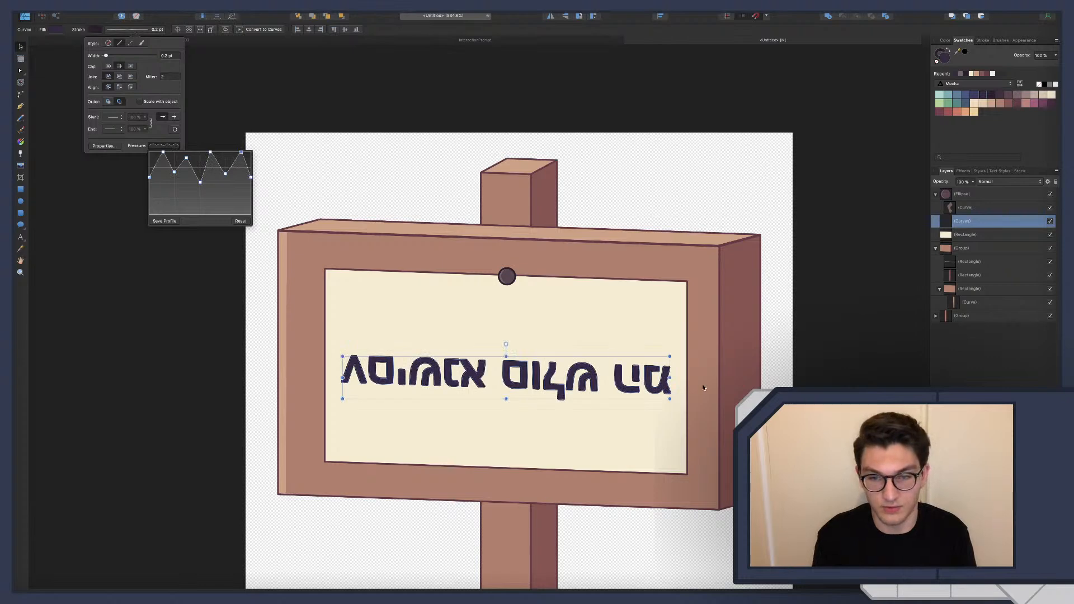
mouse_move(174, 171)
mouse_down()
mouse_move(169, 198)
mouse_move(171, 188)
mouse_up()
Increase the outline width of the Hebrew letters to 0.3 pt.
drag(106, 56, 109, 58)
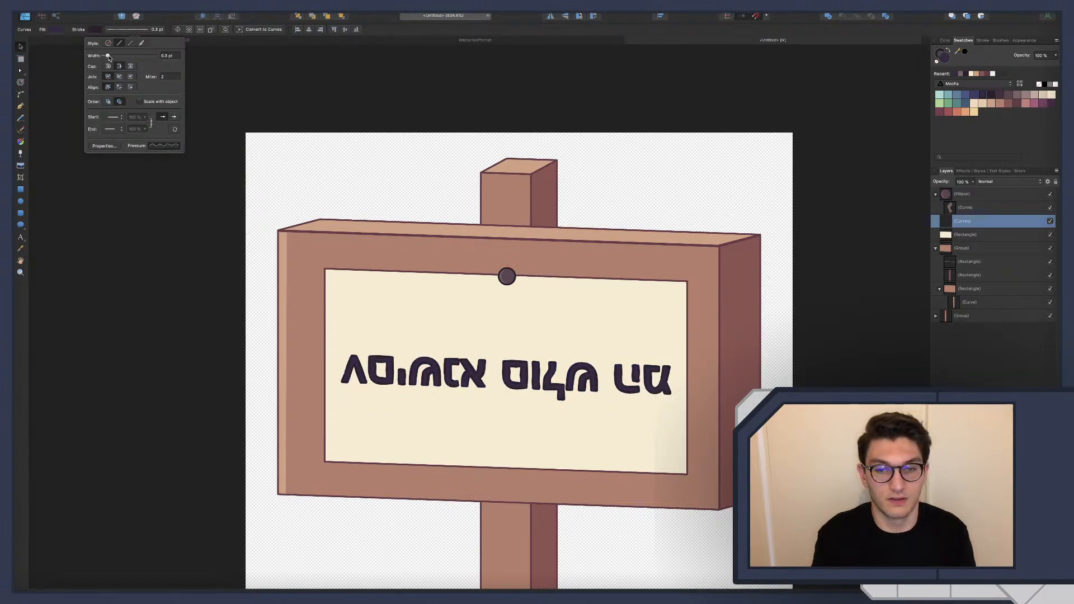
scroll(354, 283, up, 1)
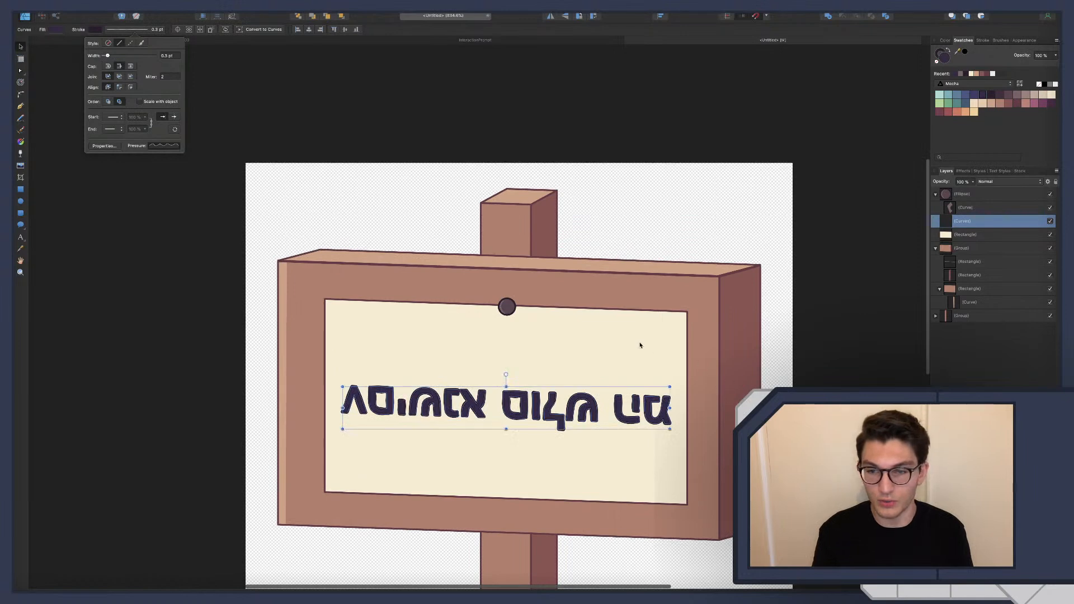
scroll(653, 347, right, 1)
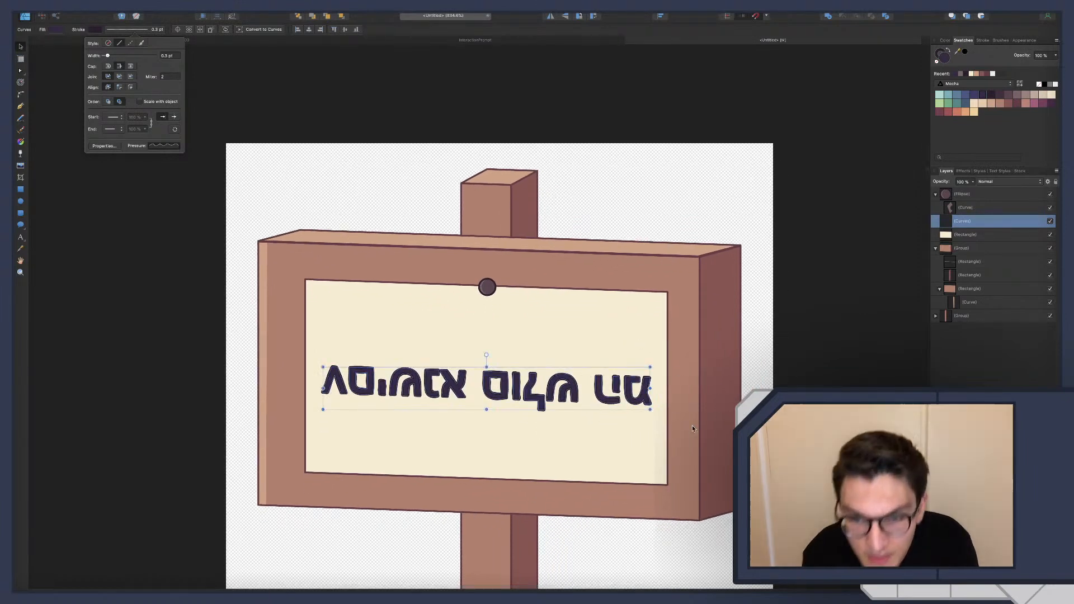
Deselect the lettering and set the default fill colour to dark purple.
click(1003, 362)
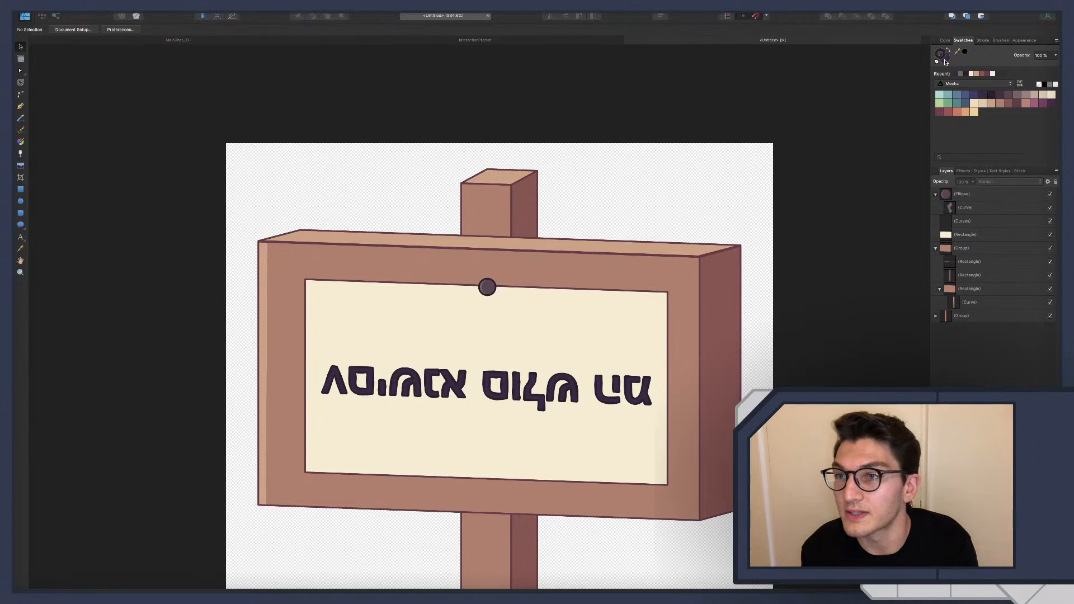
click(991, 98)
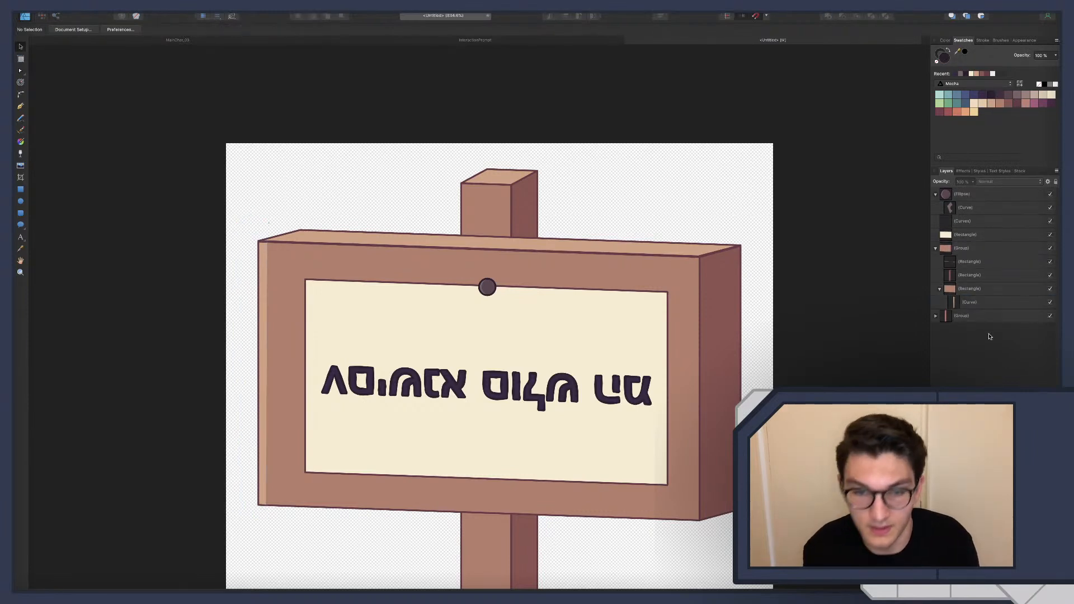
scroll(539, 315, down, 4)
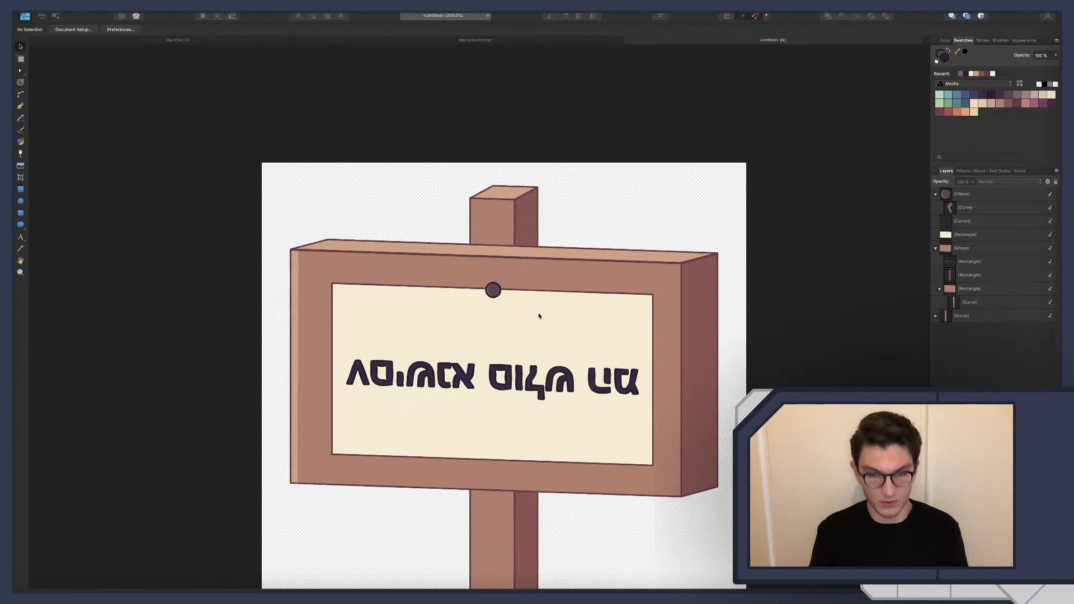
scroll(538, 313, up, 2)
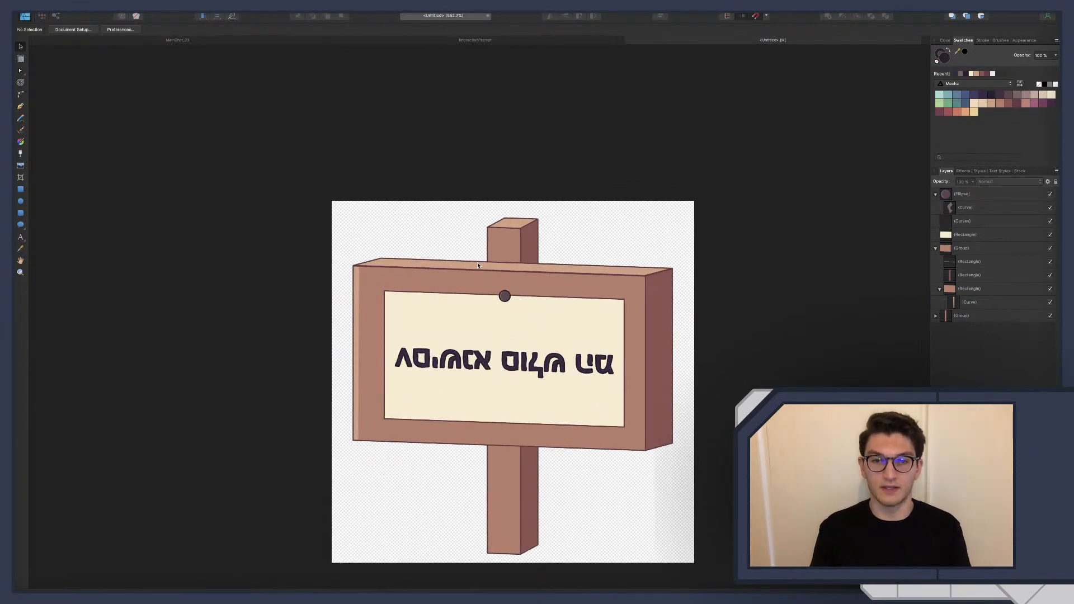
Collapse the pin and board layers and select all five top-level layers of the signpost.
click(935, 194)
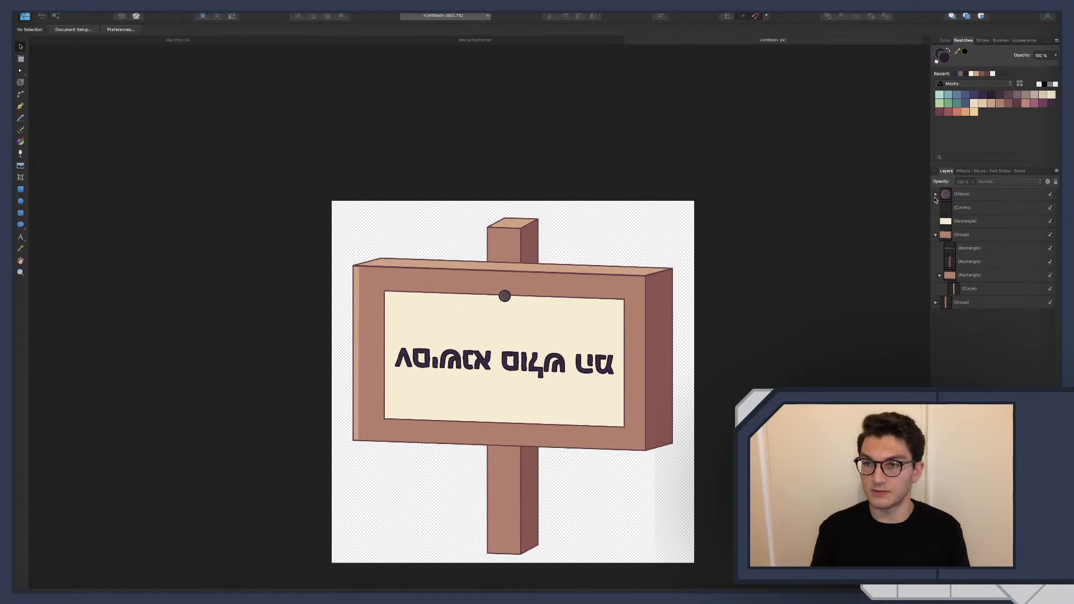
click(935, 235)
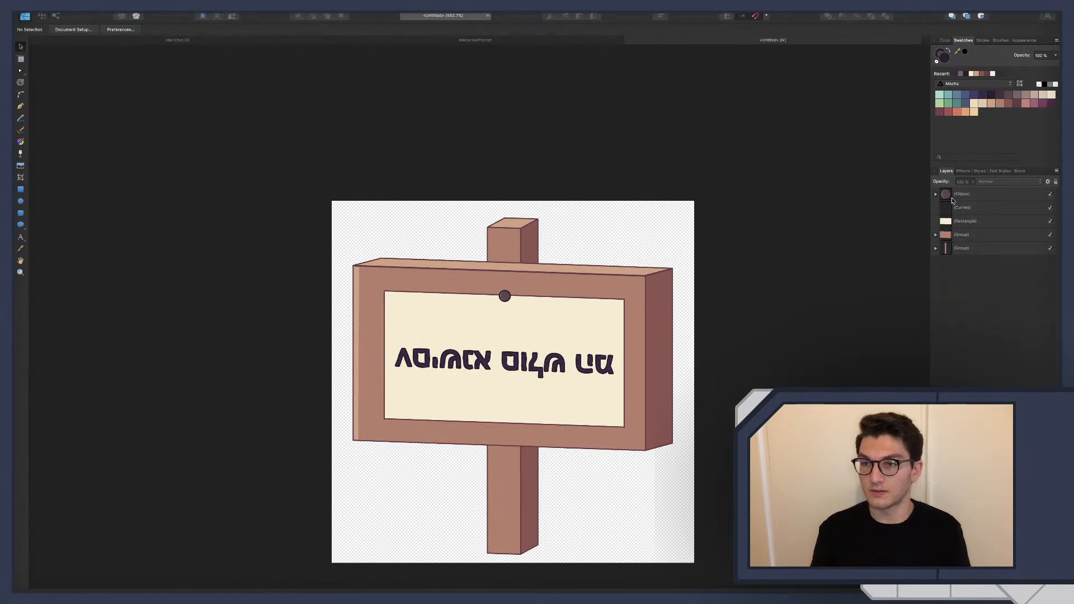
click(953, 195)
shift+click(957, 248)
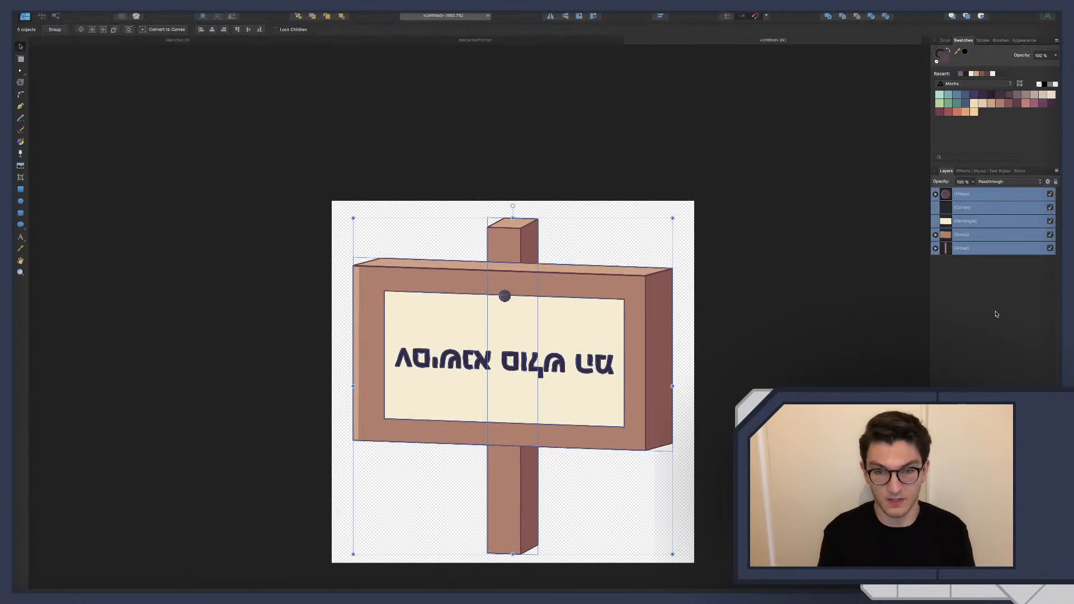
Set the outline width of the cream panel to 1 pt.
click(967, 225)
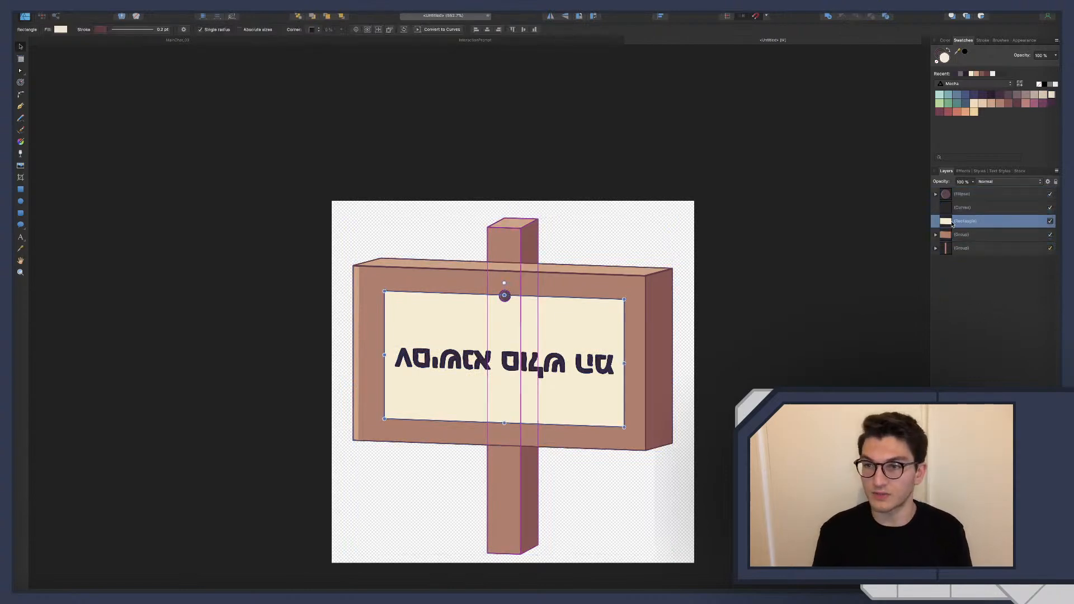
click(128, 32)
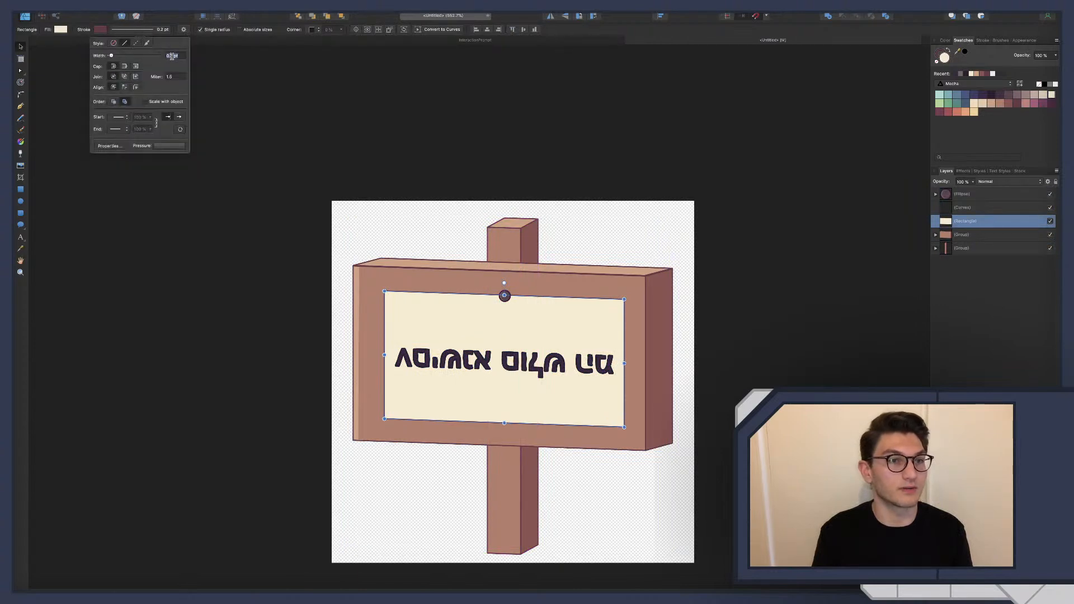
text(1)
key(Return)
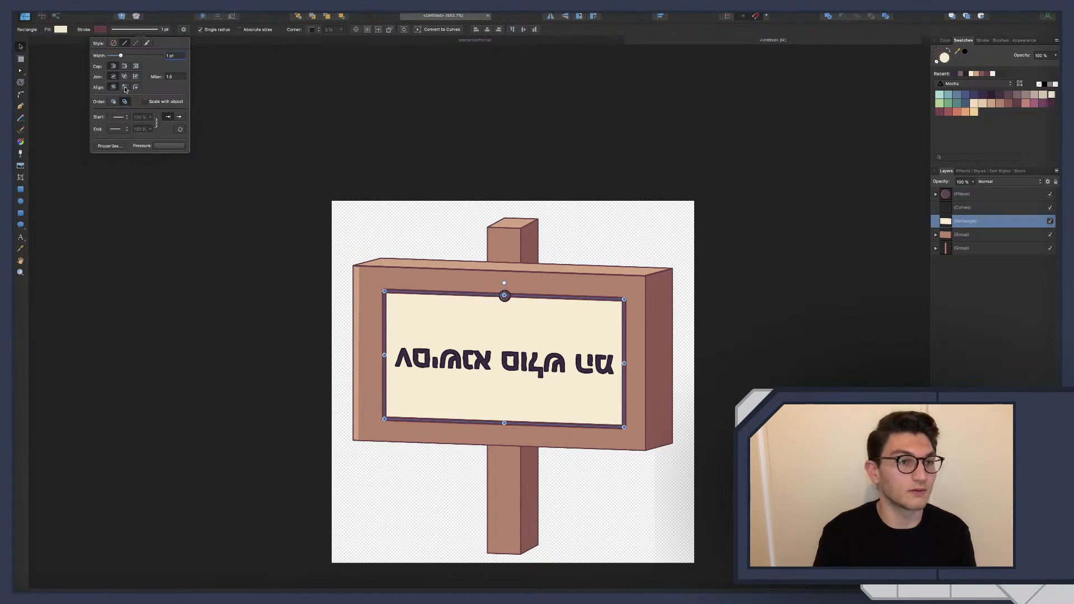
Save the zigzag pressure profile of the Hebrew letters' outline as a reusable profile.
click(165, 150)
click(960, 211)
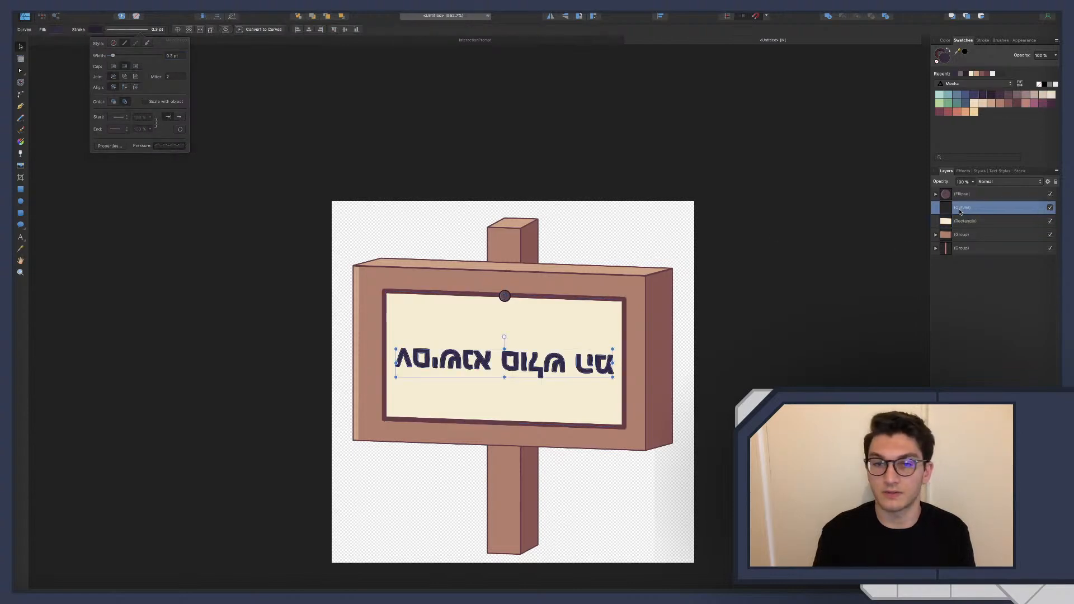
click(122, 29)
click(164, 146)
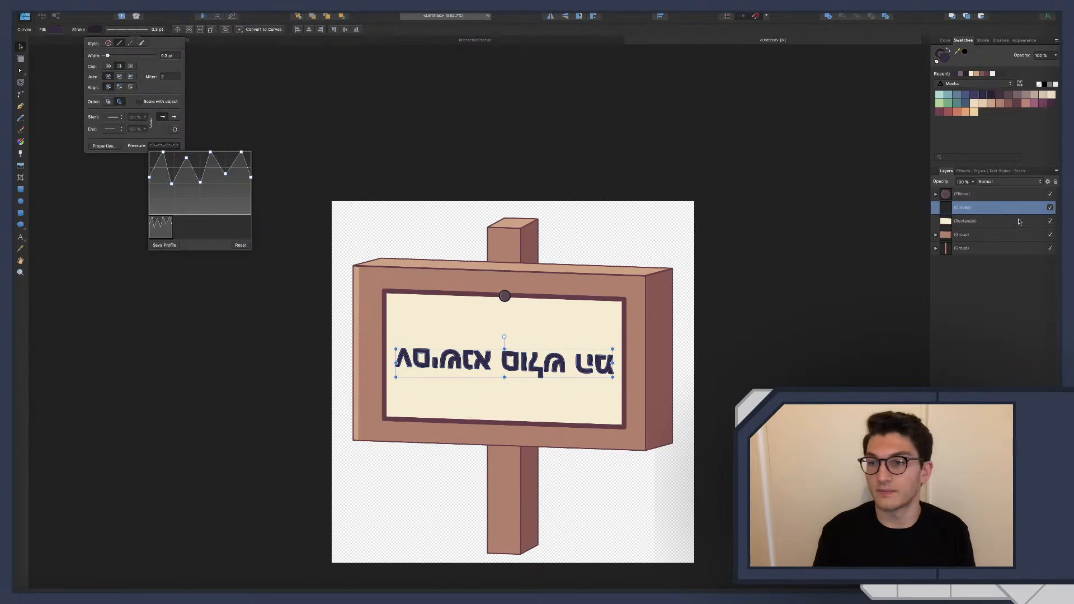
Apply the saved zigzag pressure profile to the cream panel's outline and deselect the panel.
click(981, 223)
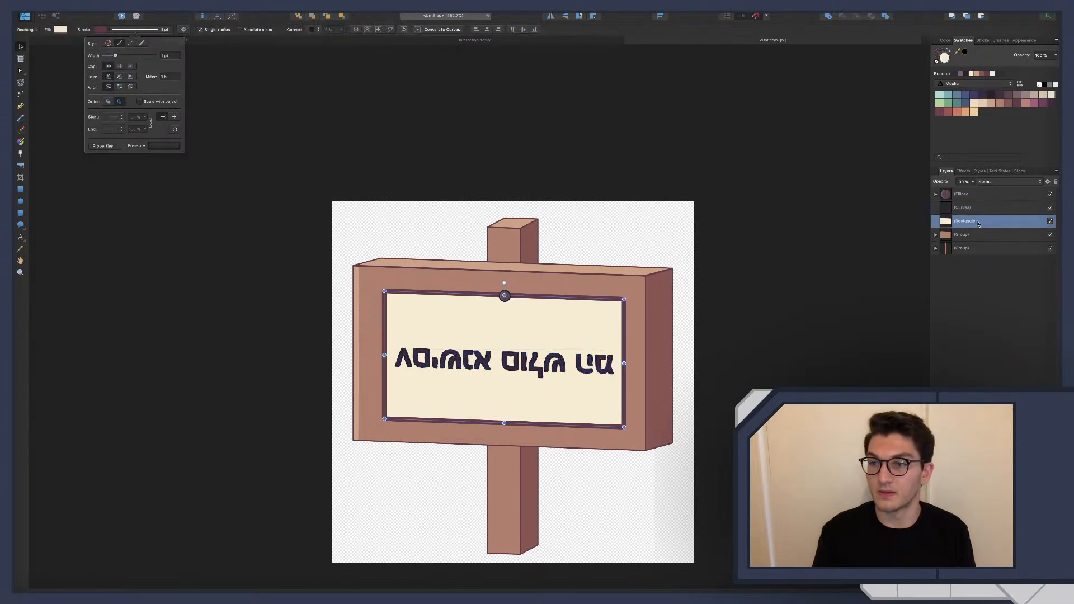
click(134, 29)
click(168, 146)
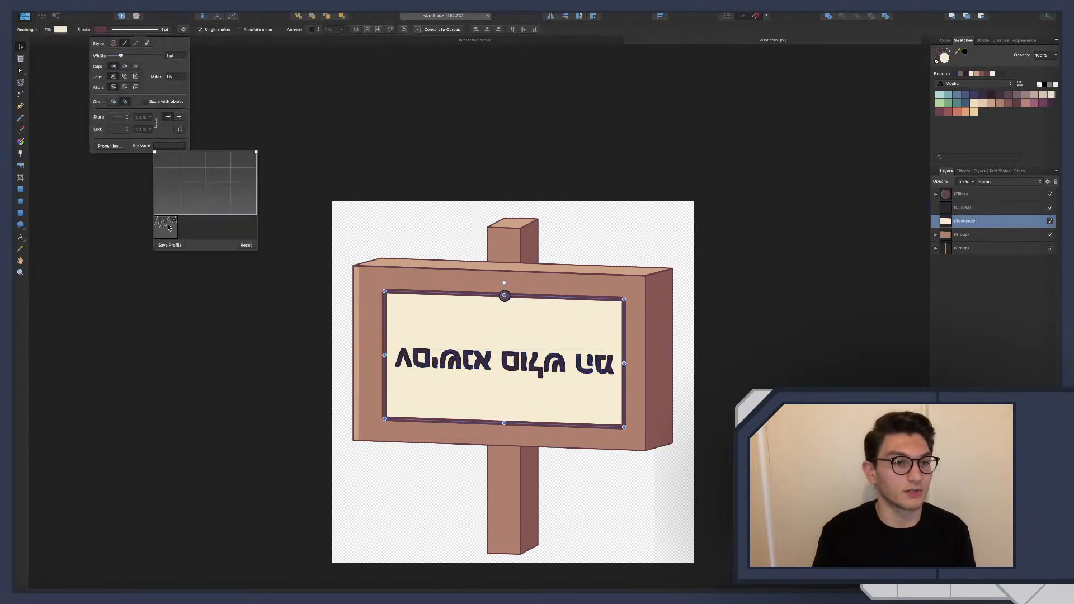
click(167, 226)
click(1000, 321)
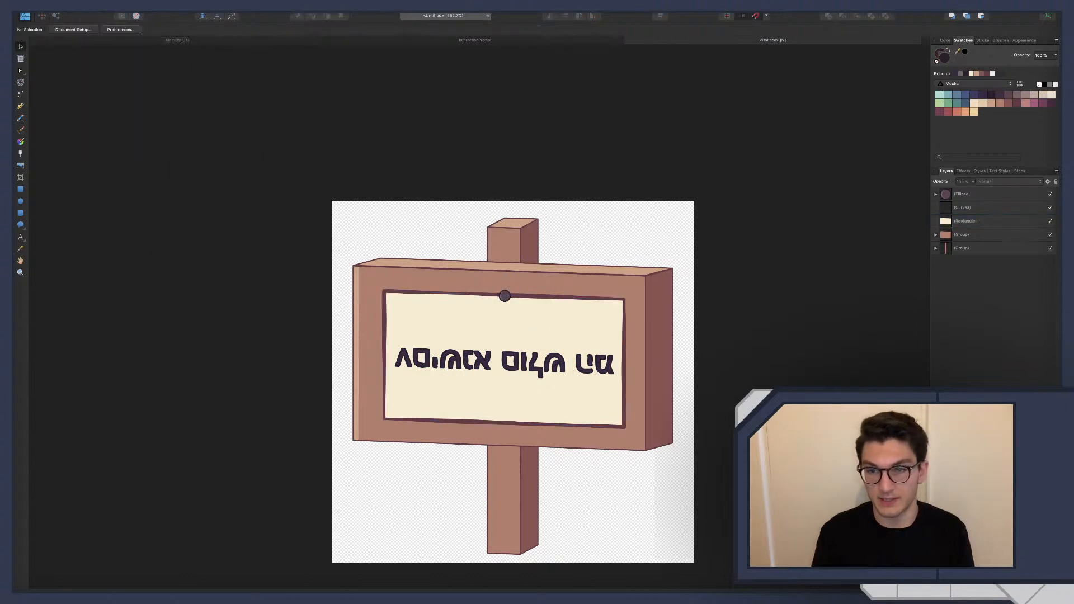
Apply the saved zigzag pressure profile to the wooden board group's outline and set the outline width to 0.7 pt.
click(960, 235)
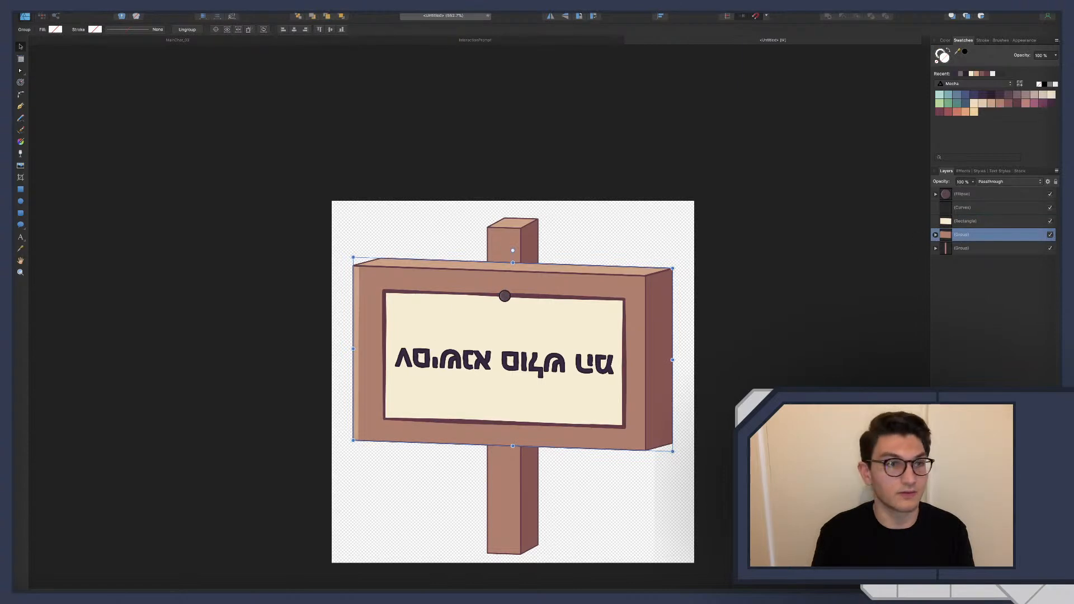
click(134, 29)
click(157, 146)
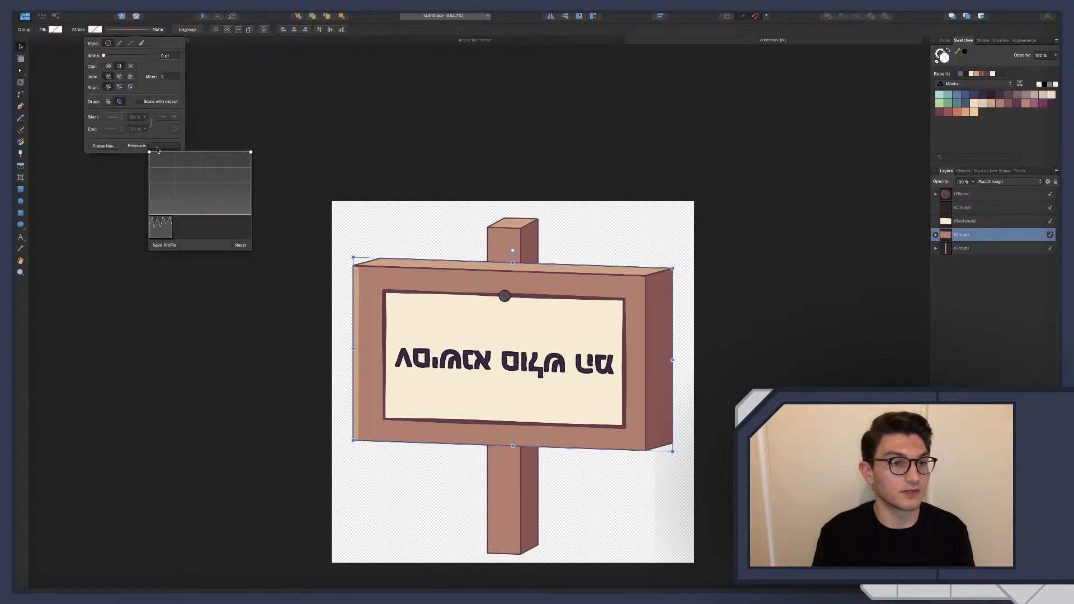
click(160, 230)
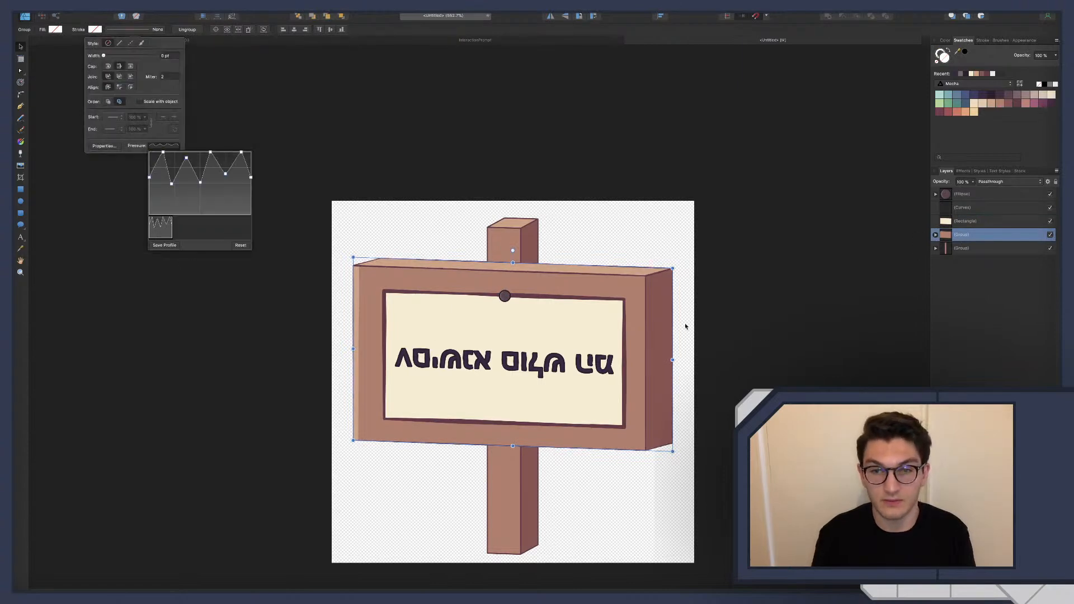
click(971, 357)
click(965, 238)
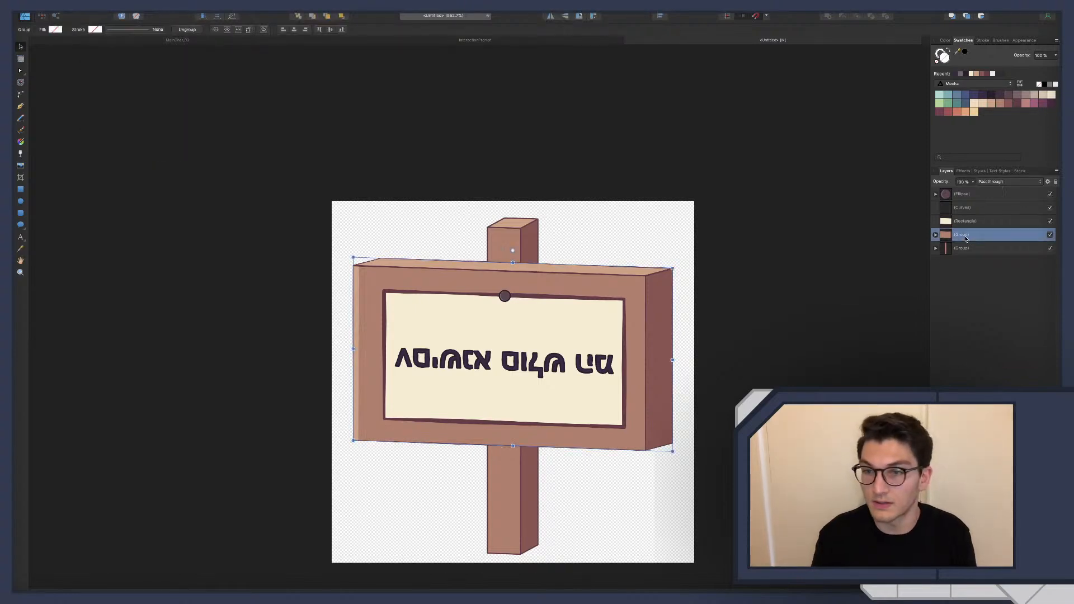
click(151, 29)
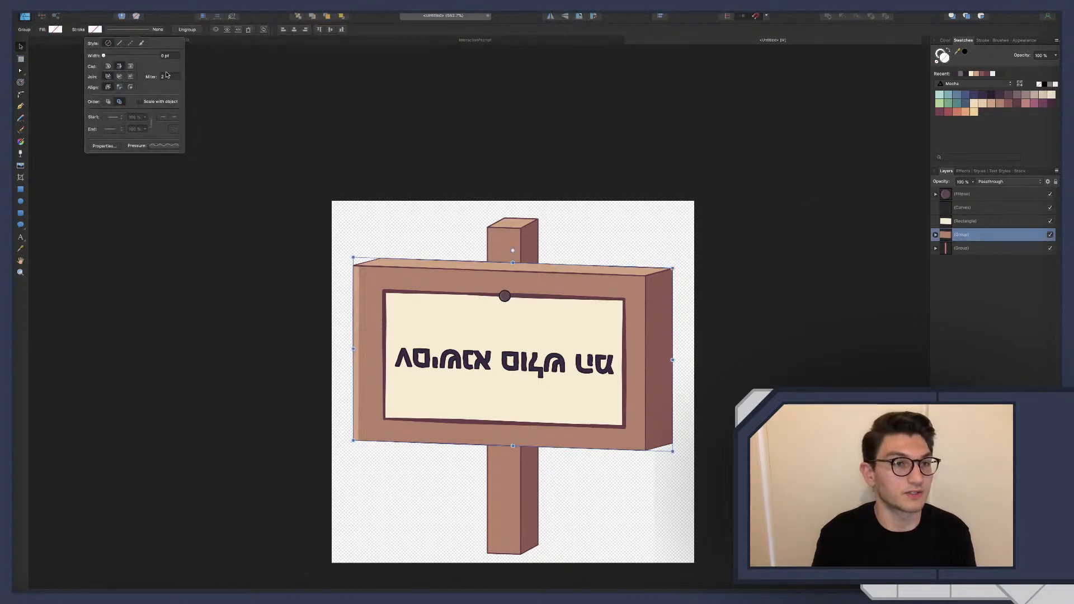
drag(103, 56, 112, 57)
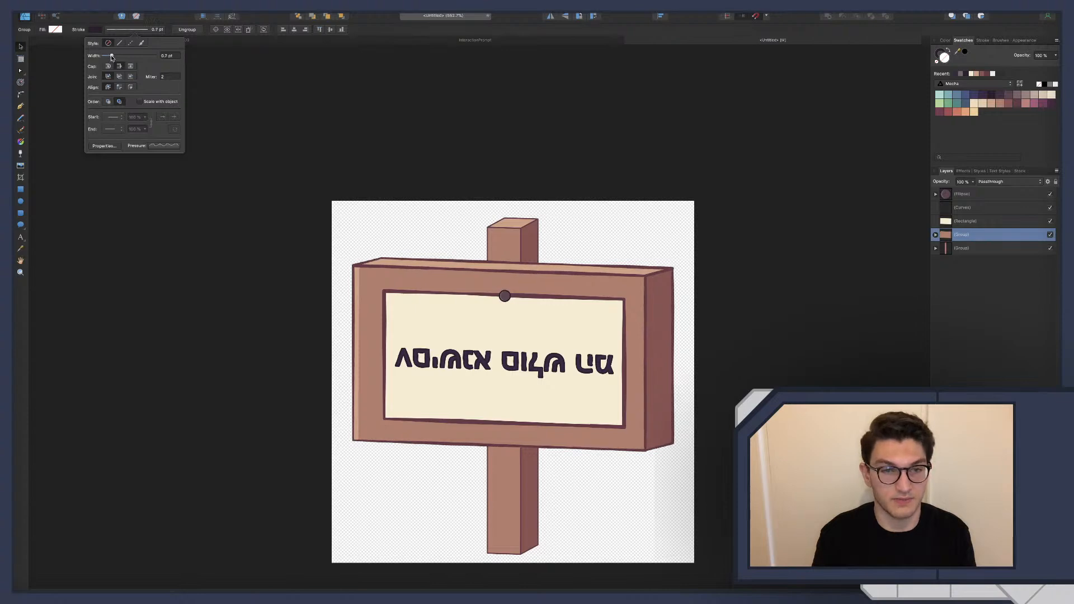
Apply the saved zigzag pressure profile to the post group's outline, set its width to 0.6 pt and deselect it.
click(961, 248)
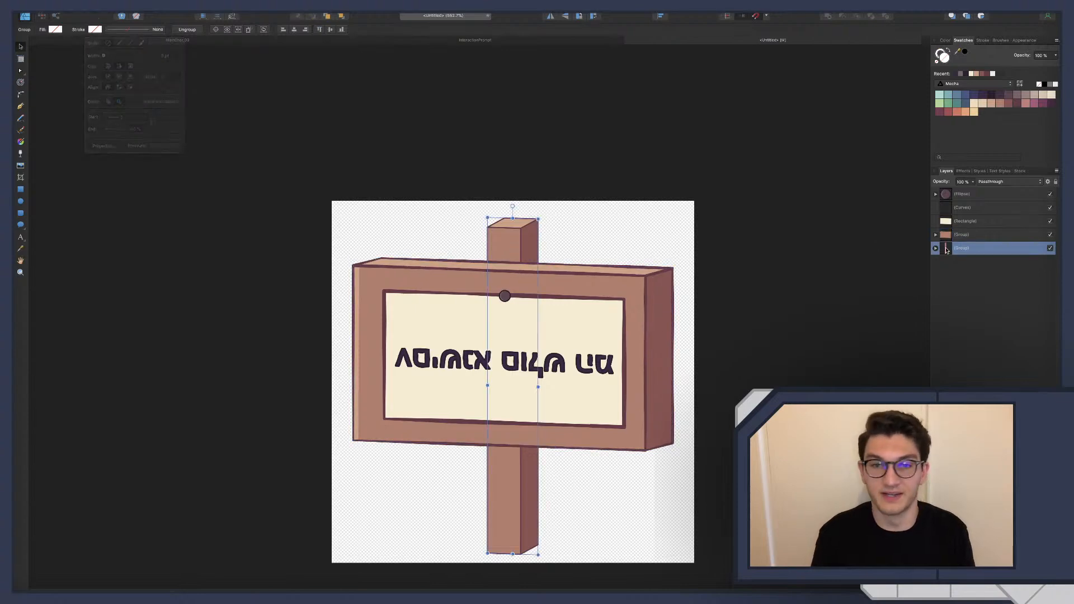
click(123, 29)
click(163, 145)
click(160, 227)
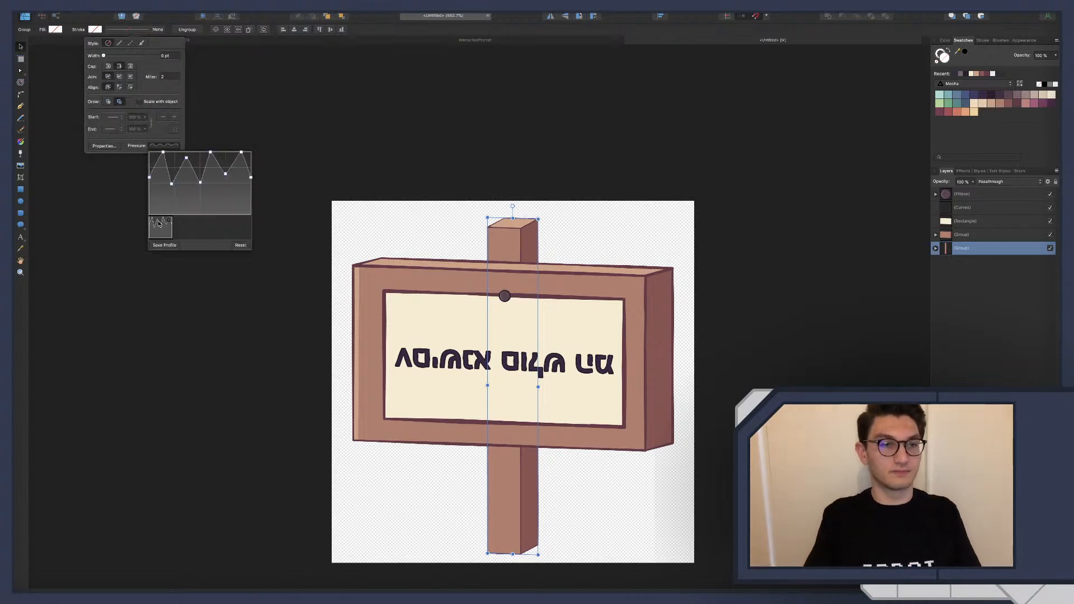
drag(108, 58, 112, 58)
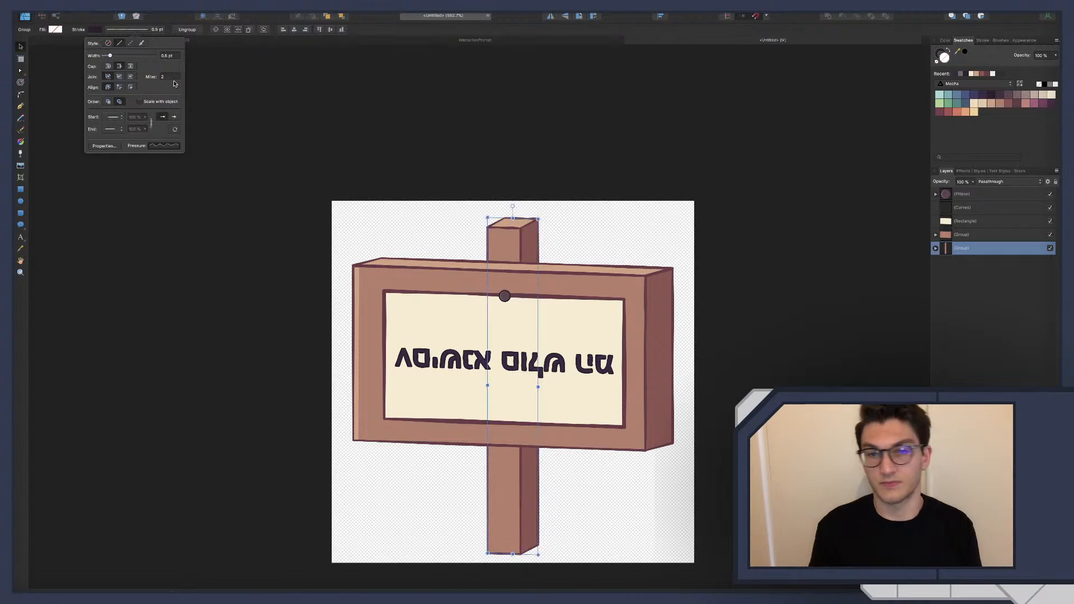
click(1032, 350)
scroll(578, 329, down, 3)
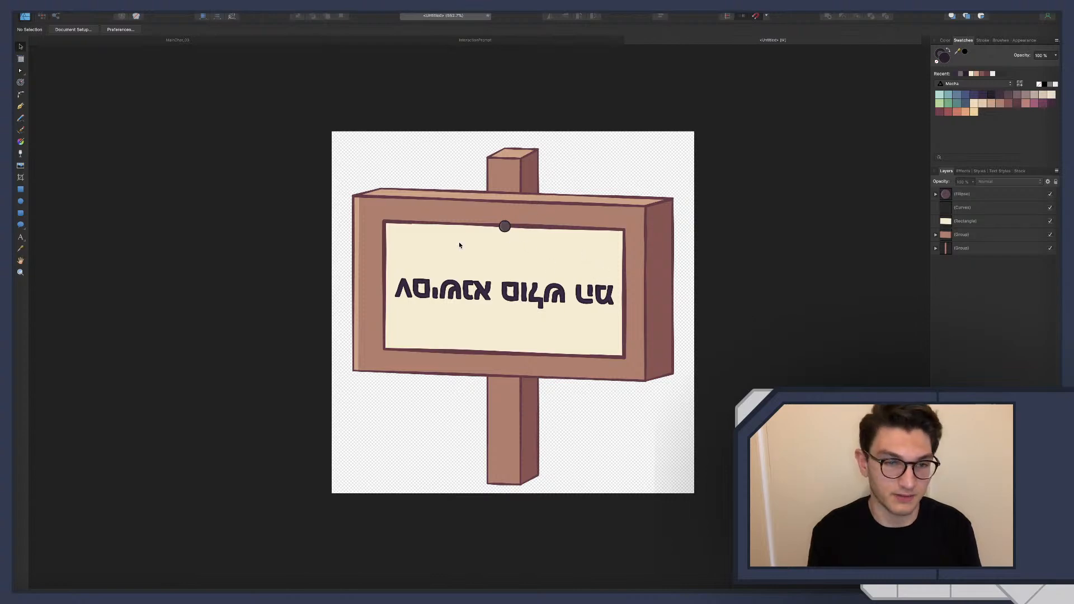
Save the signpost document as Sign in the Art folder.
key(super+s)
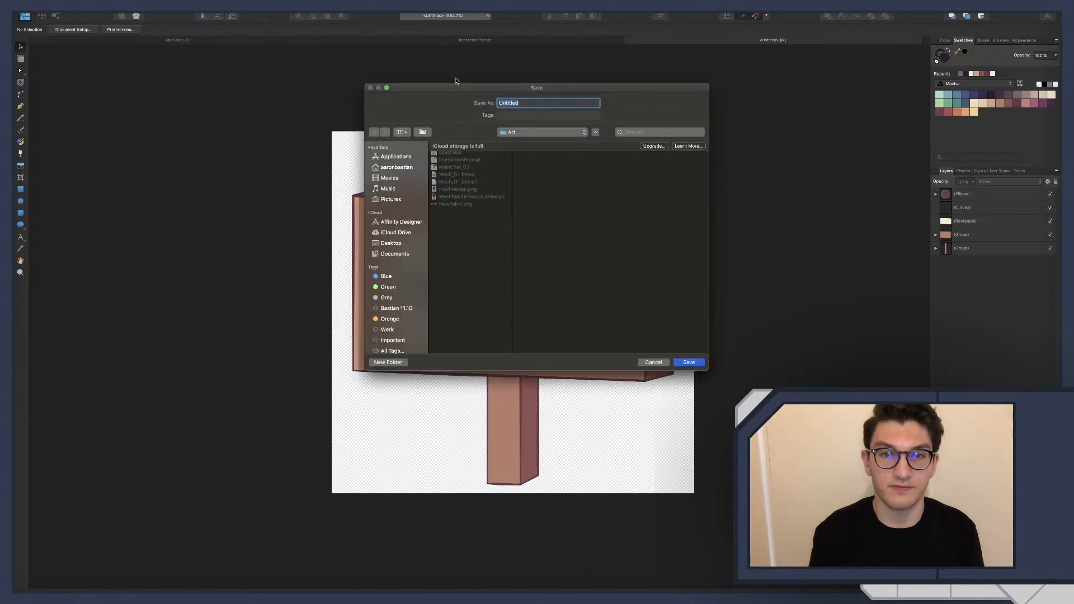
text(Sign)
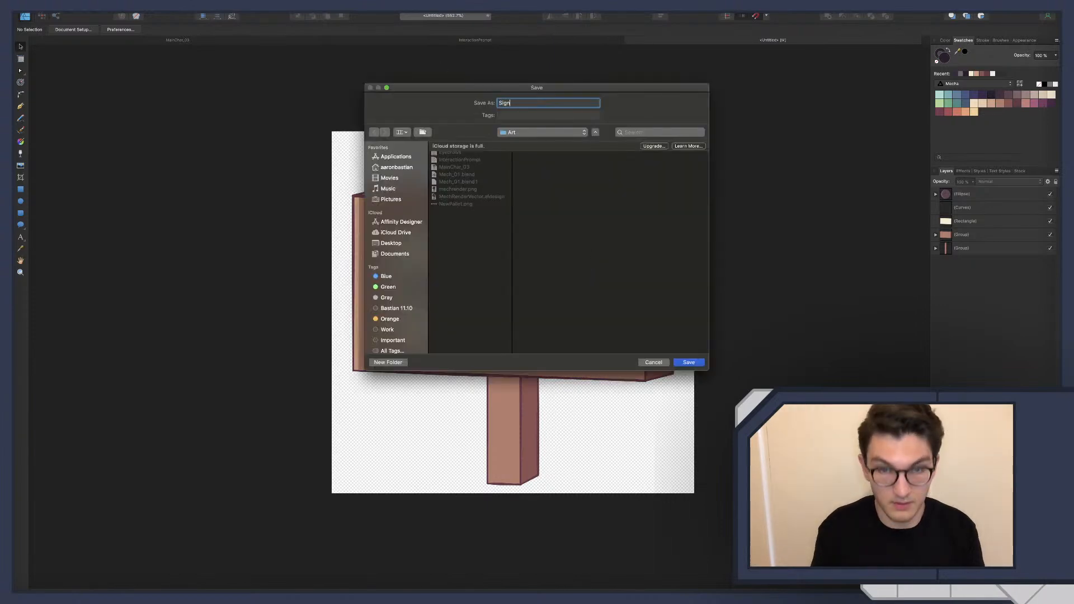
click(688, 363)
Export the whole document as a PNG named Sign into the game project's Images/MainChar folder.
key(super+alt+shift+s)
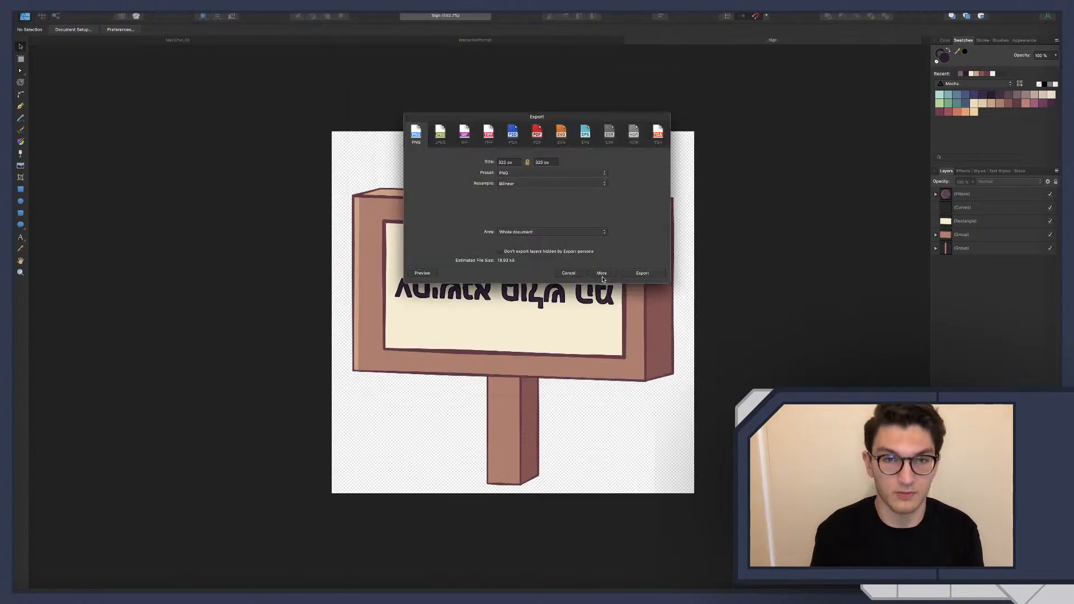
click(641, 273)
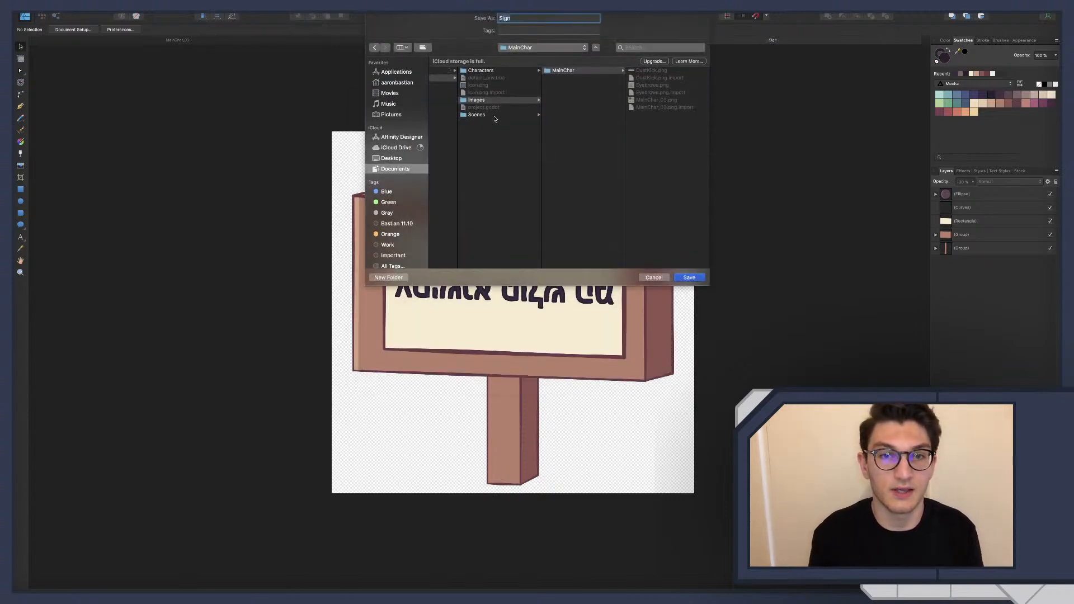
click(581, 71)
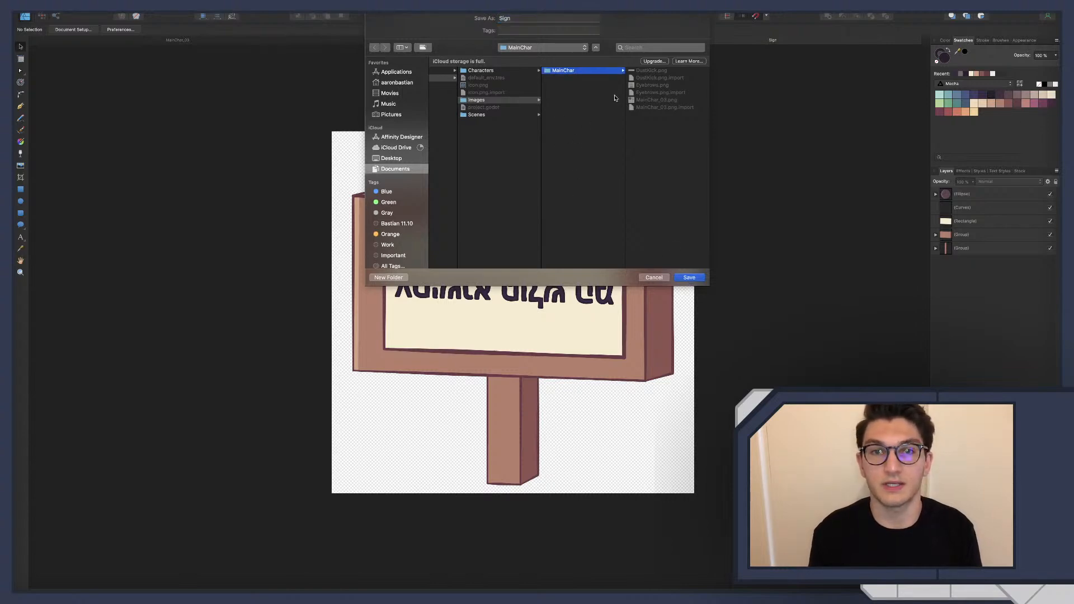
double_click(513, 17)
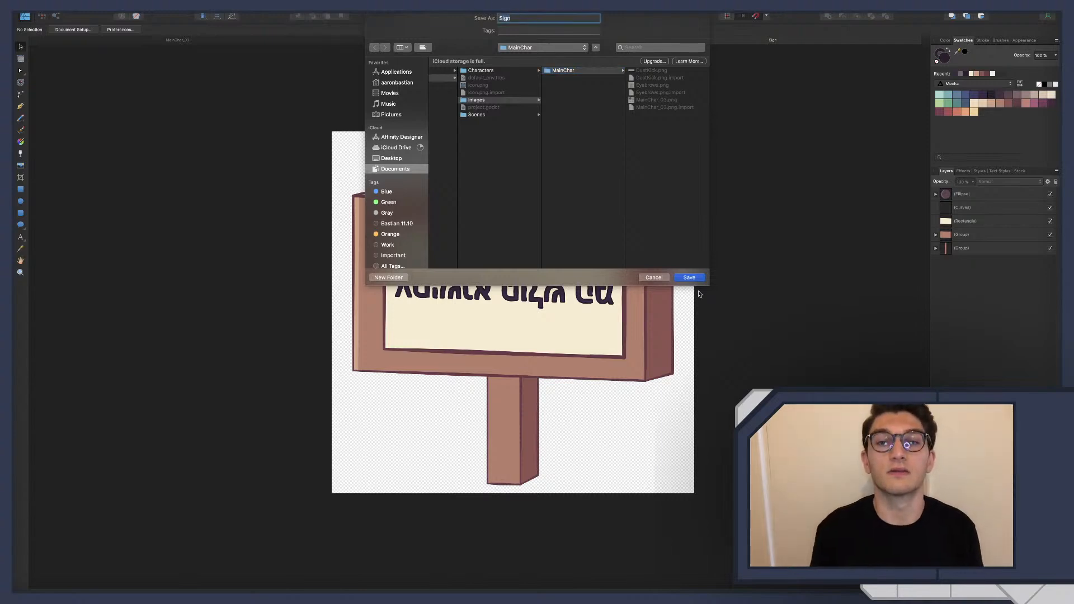
click(691, 277)
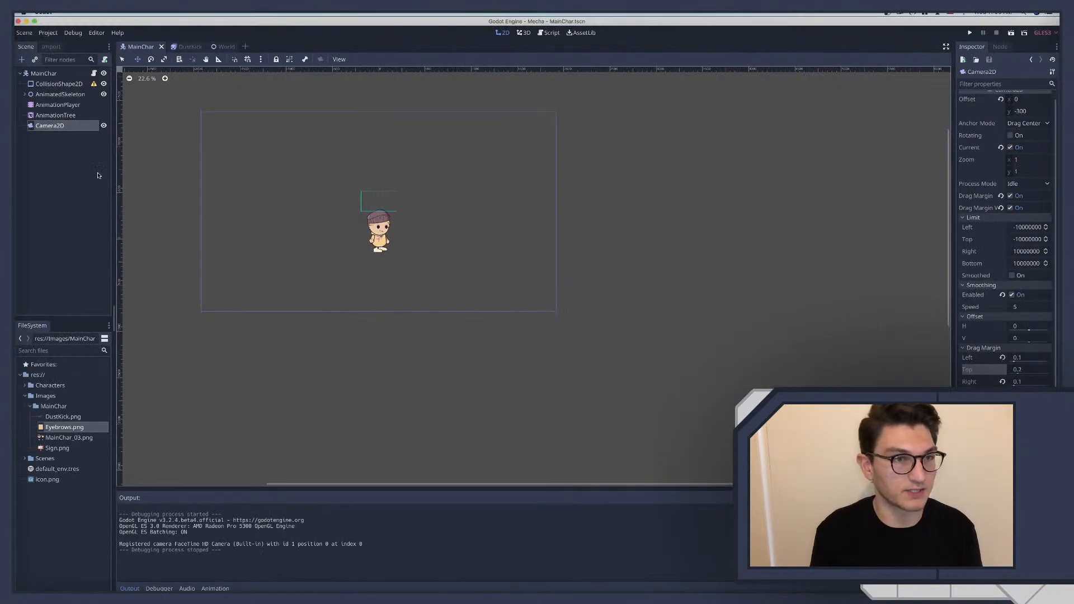
Switch to the Mecha project in Godot and open a new empty scene.
click(244, 47)
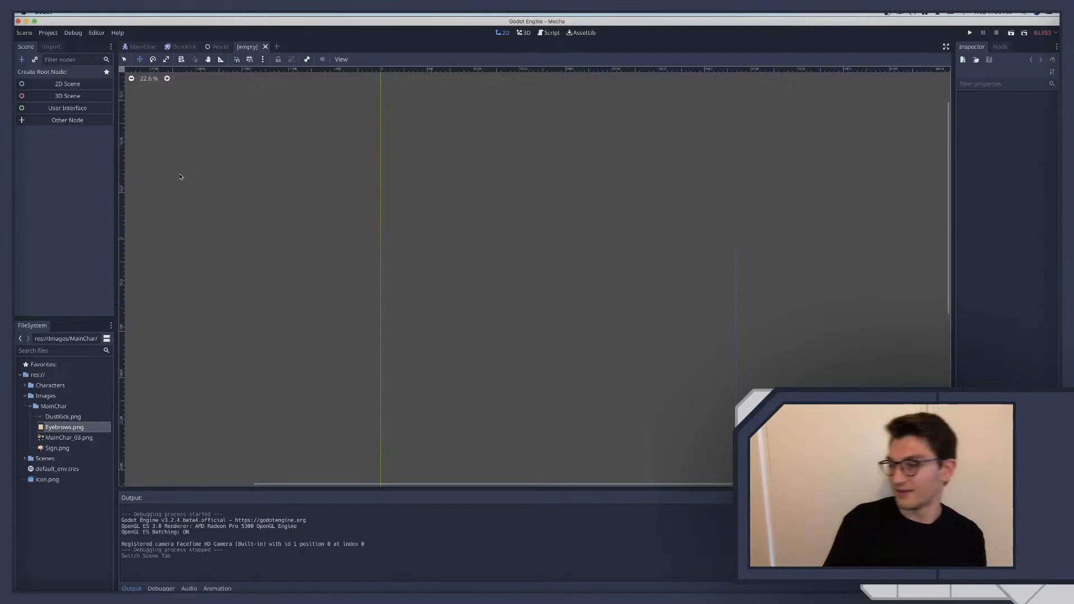
key(ctrl+Left)
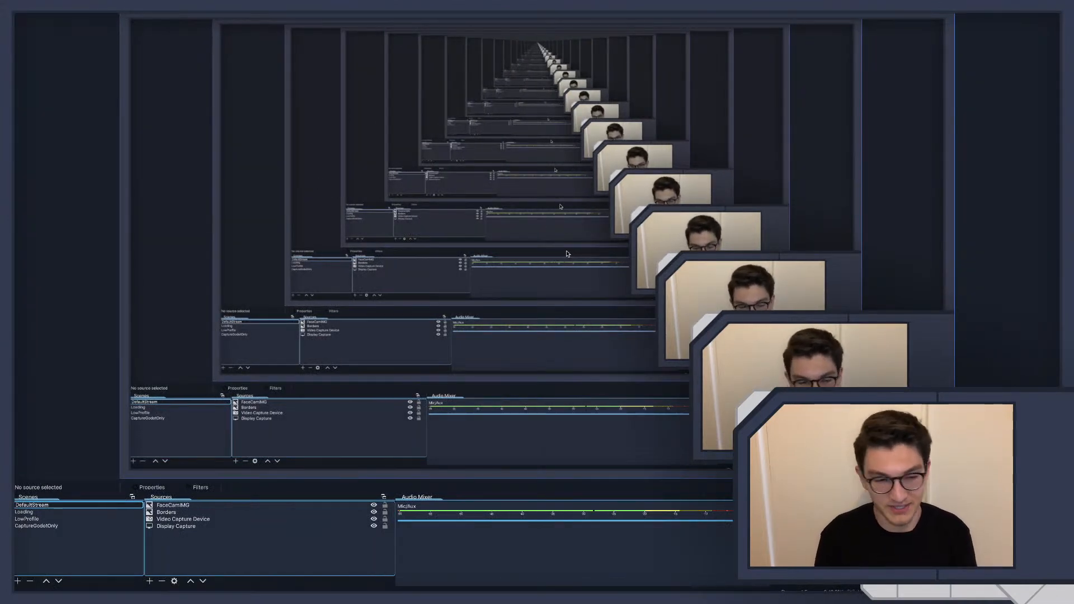
key(ctrl+Right)
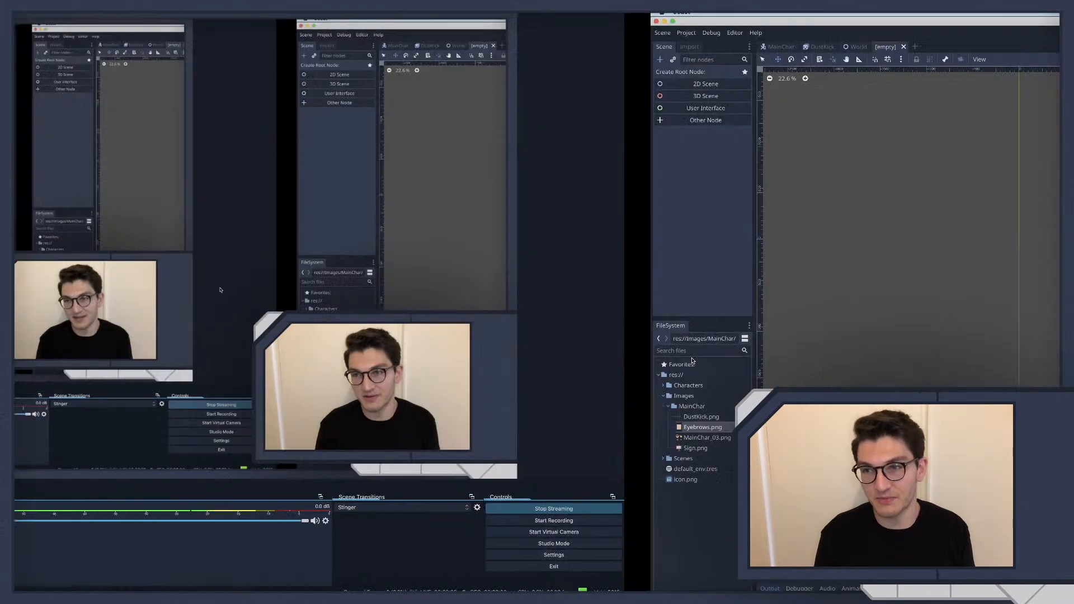
key(ctrl+Right)
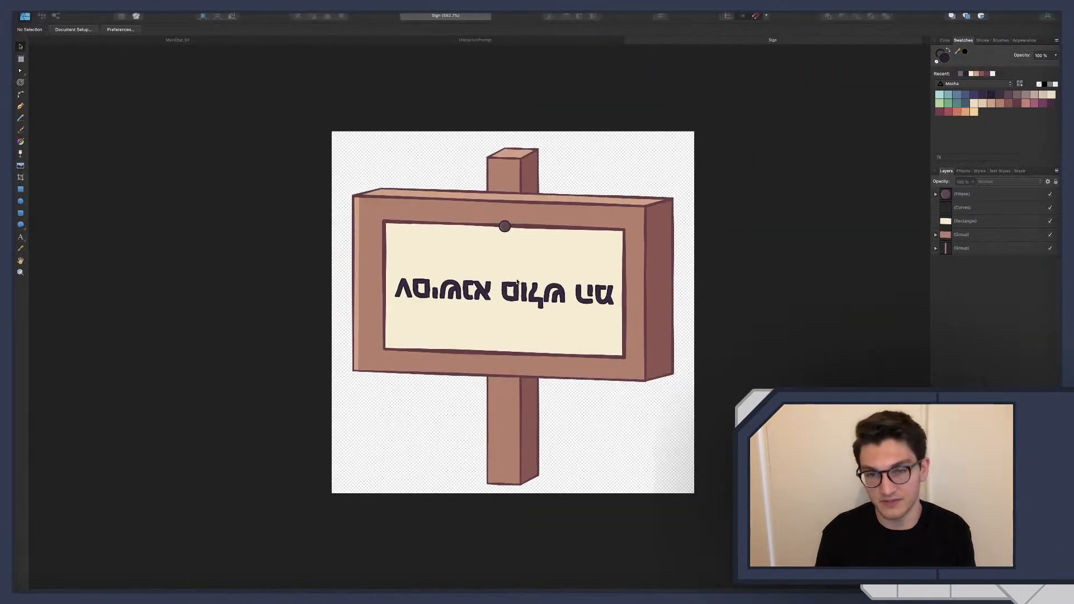
key(ctrl+Left)
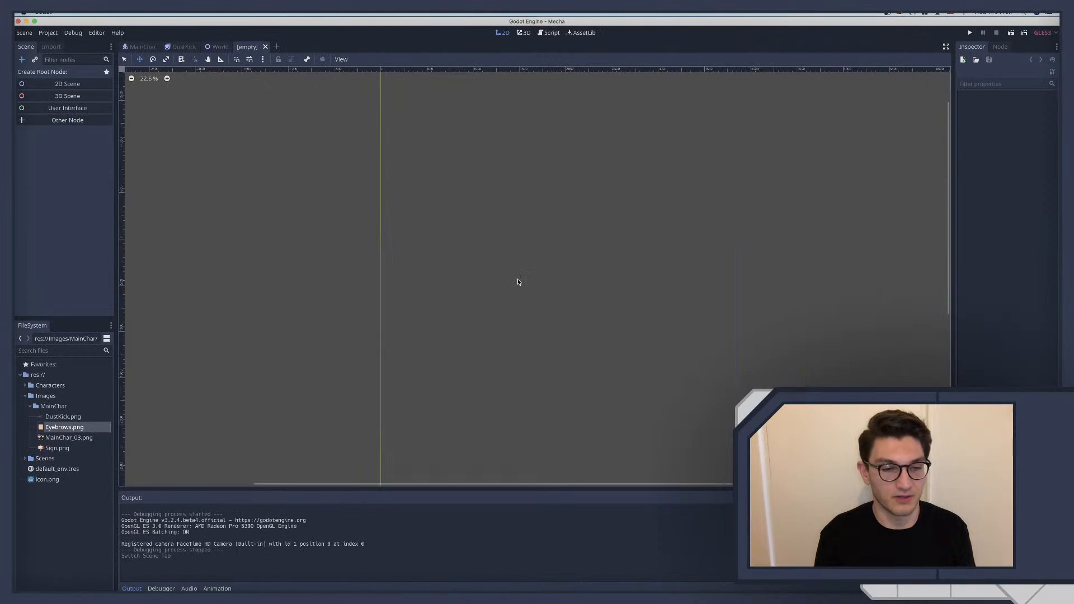
key(ctrl+Left)
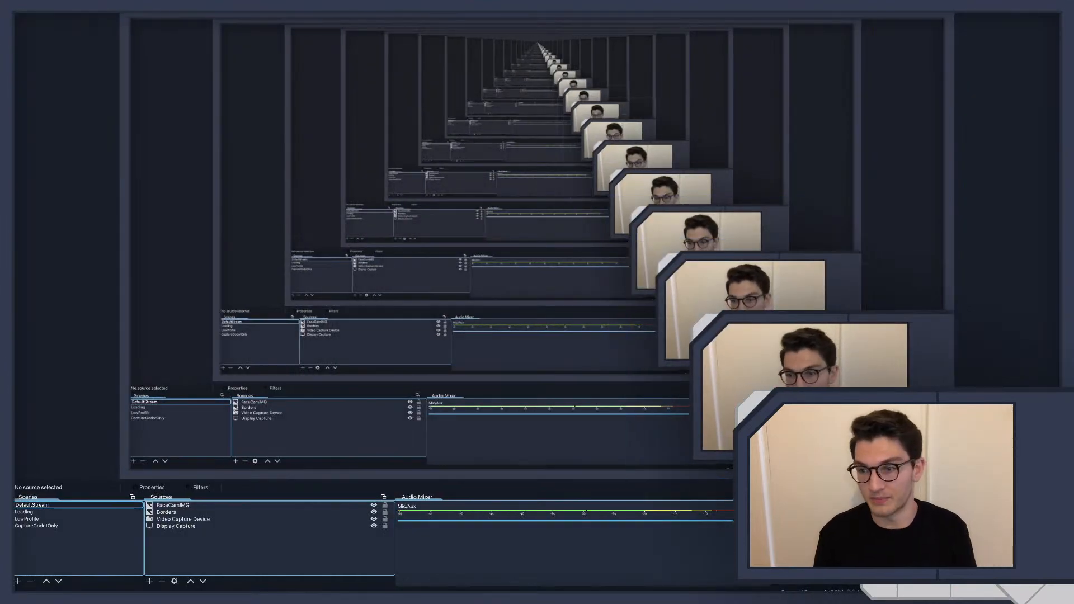